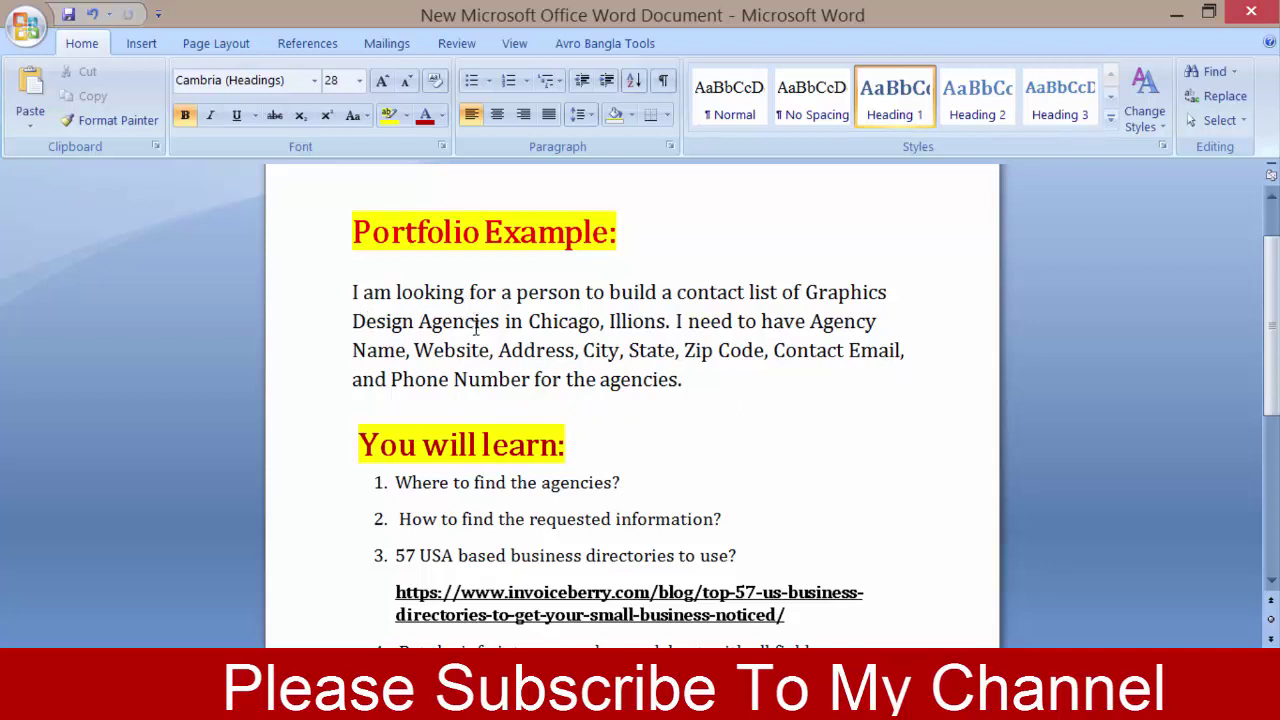
Step: Copy the InvoiceBerry business-directories URL from the Word brief into a new Chrome tab
scroll(476, 325, down, 2)
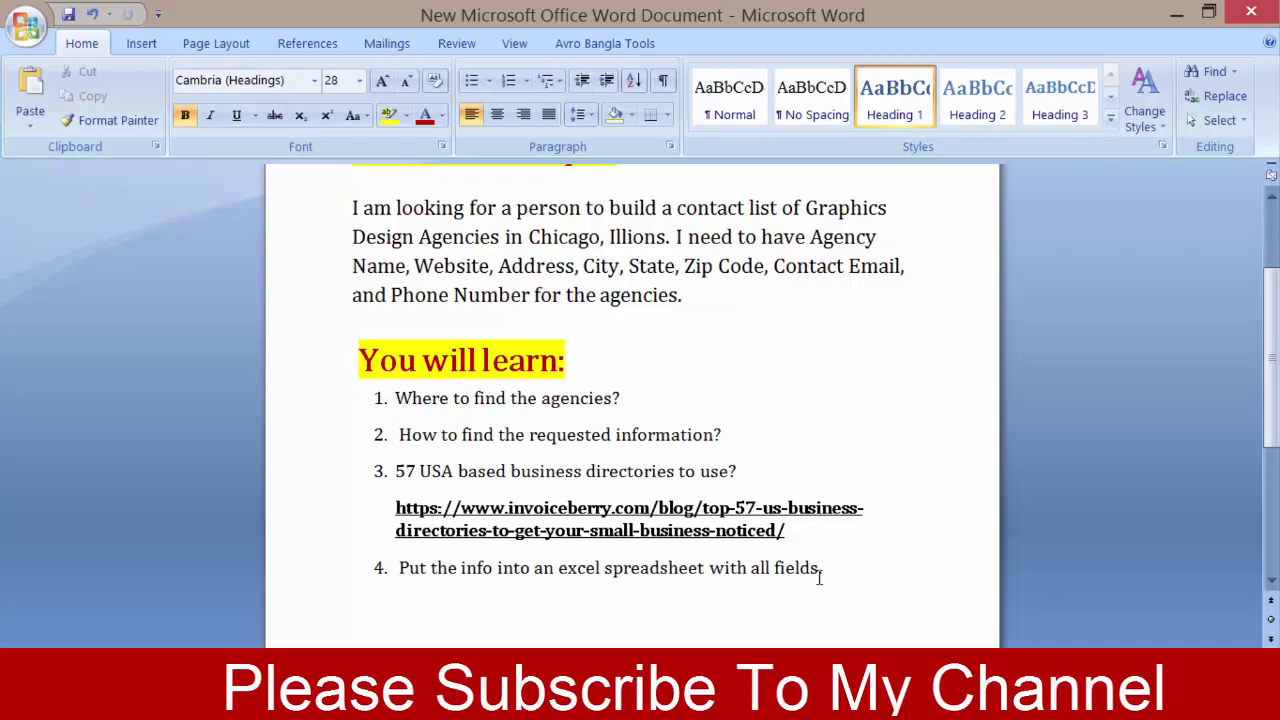
triple_click(786, 535)
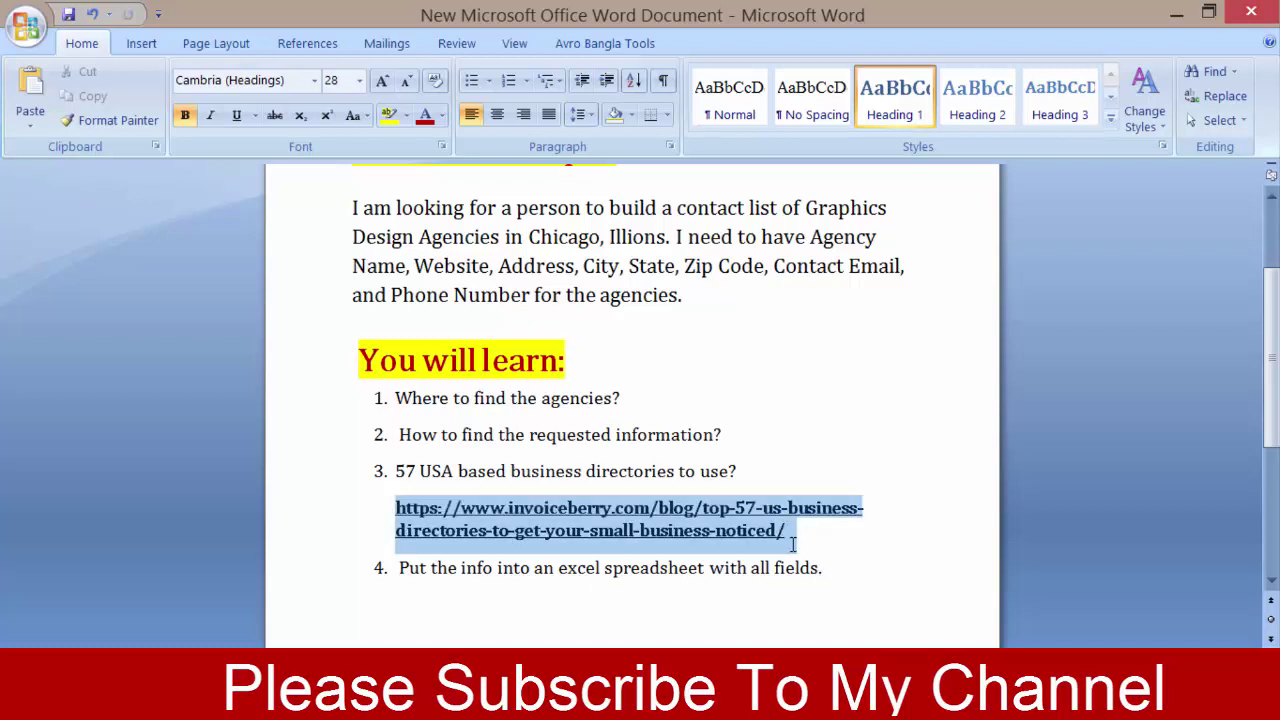
right_click(519, 518)
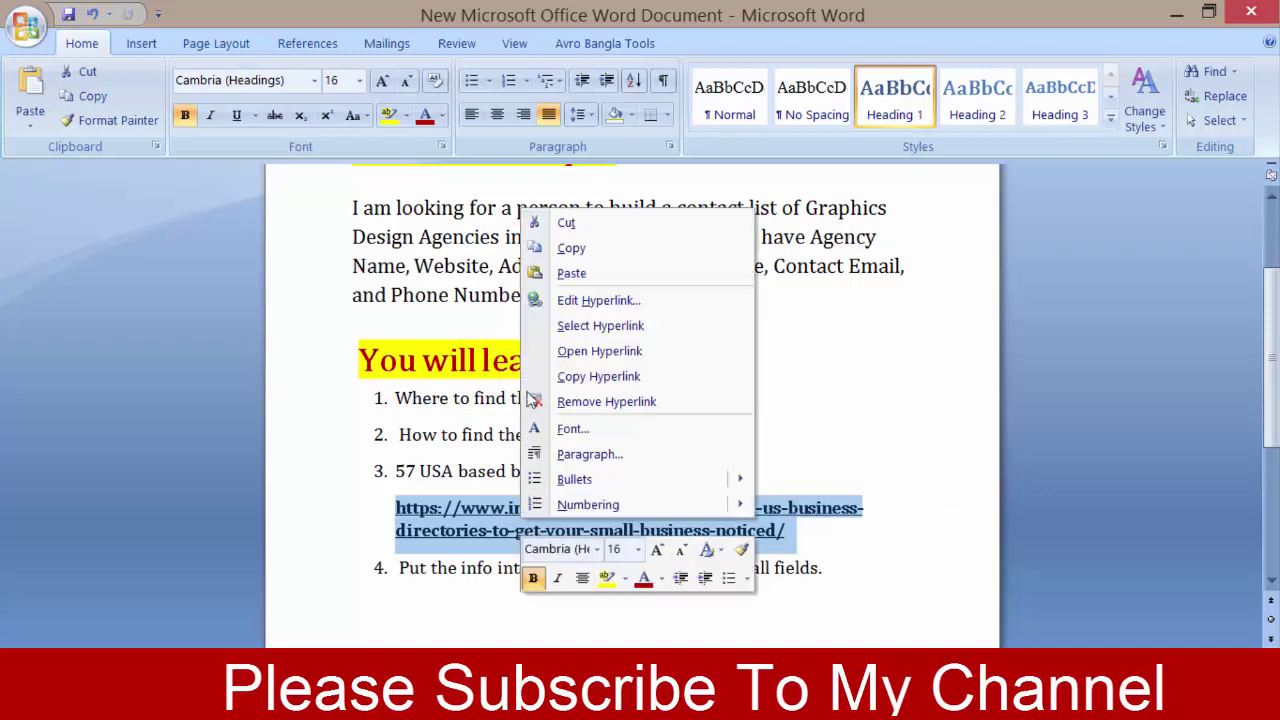
click(543, 247)
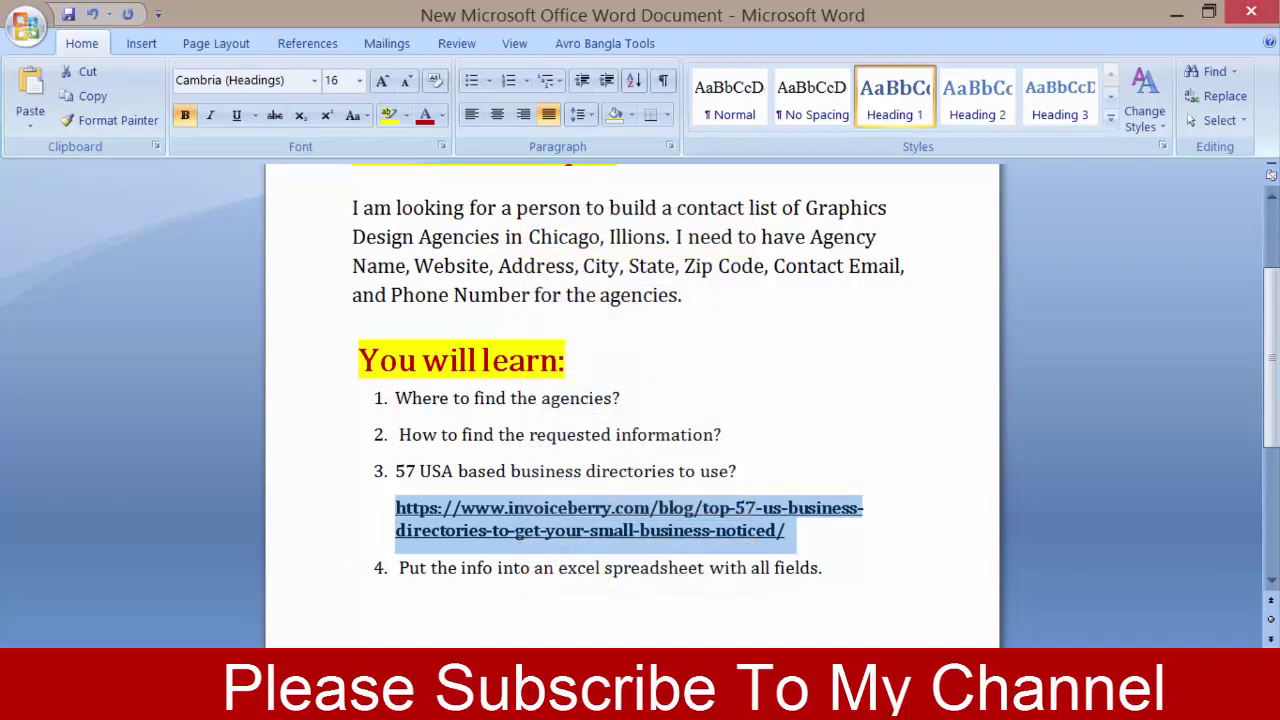
key(alt+Tab)
click(314, 20)
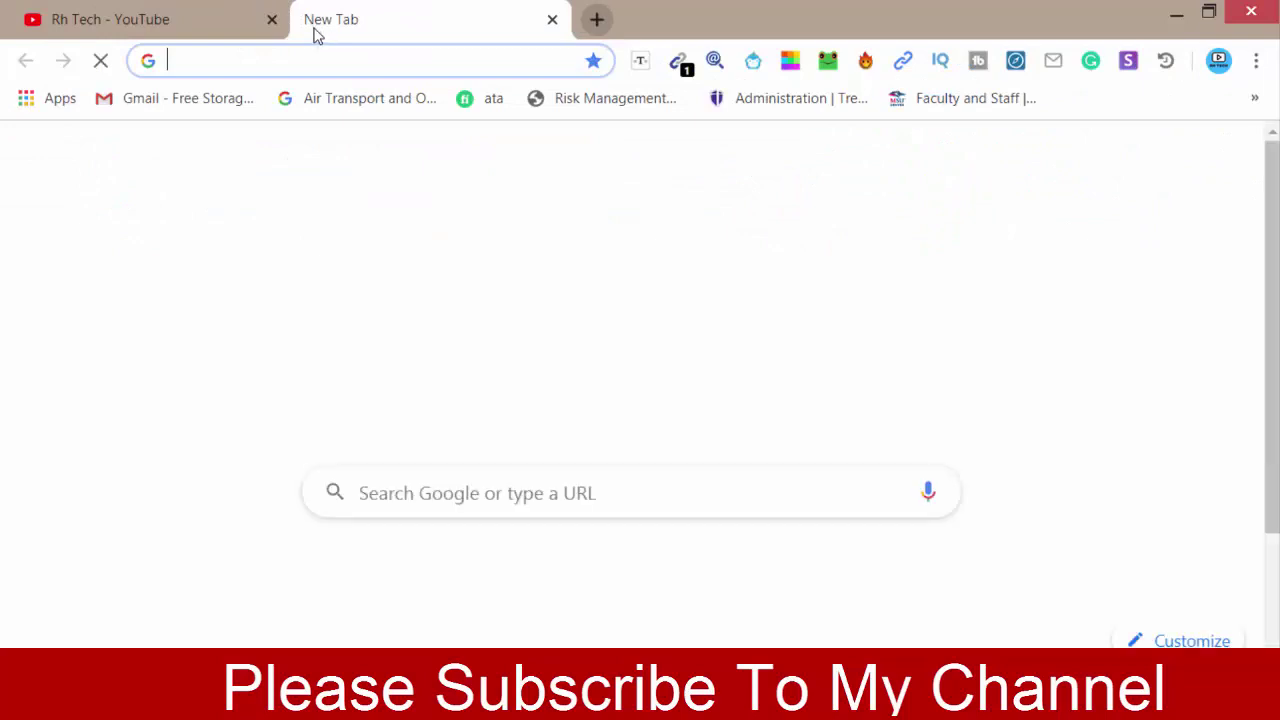
Step: Load the pasted InvoiceBerry link and scroll through the Top 57 US Business Directories listings
key(ctrl+v)
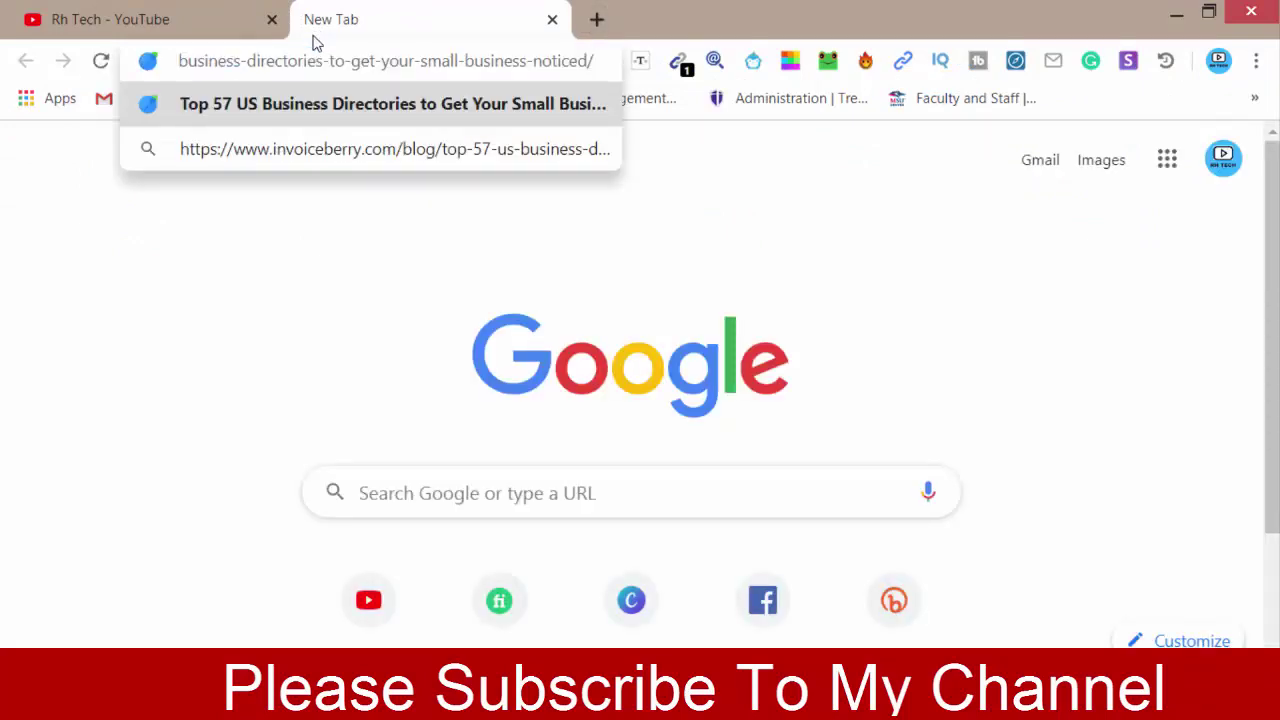
key(Return)
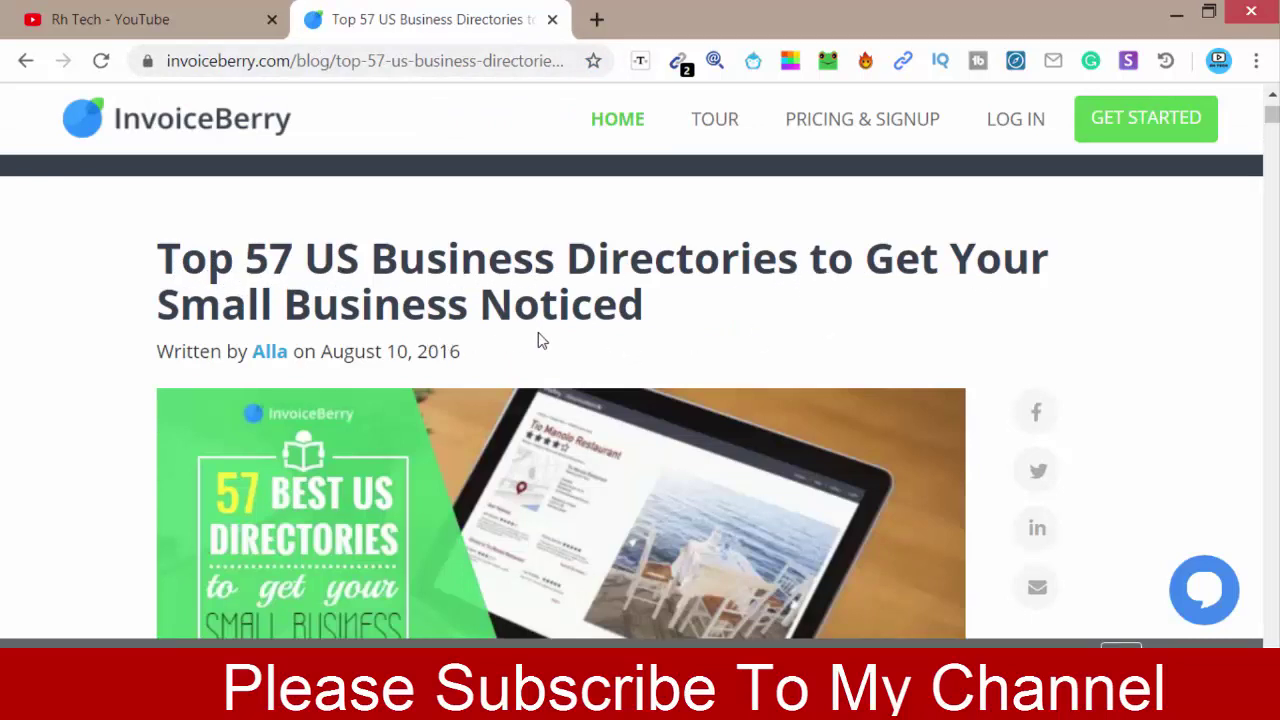
scroll(340, 150, down, 1)
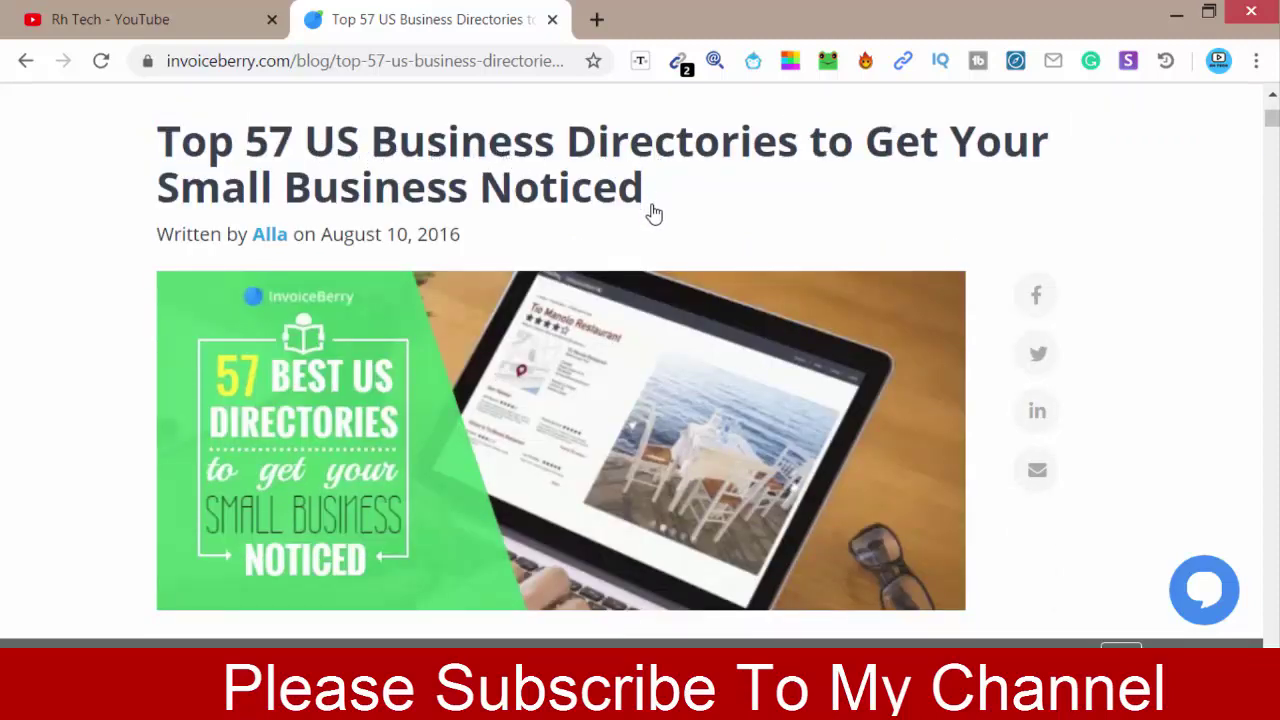
scroll(650, 225, down, 2)
scroll(648, 237, down, 2)
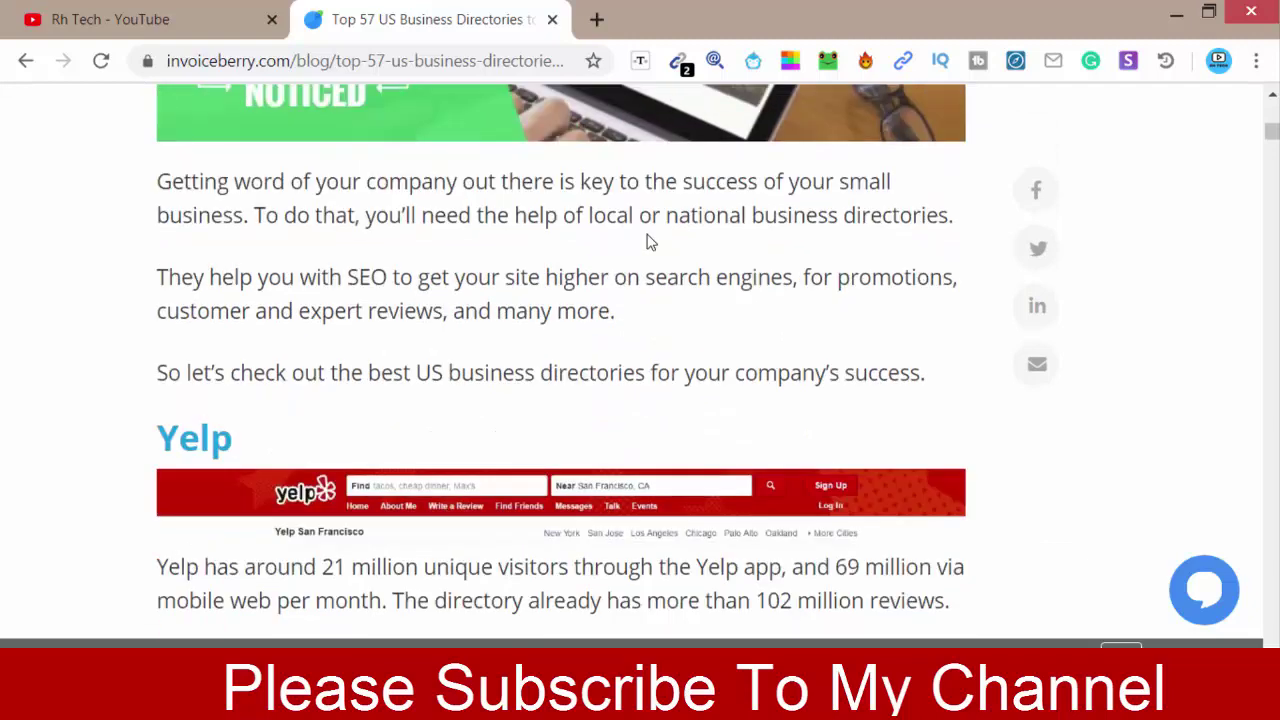
scroll(648, 245, down, 1)
scroll(648, 245, down, 1)
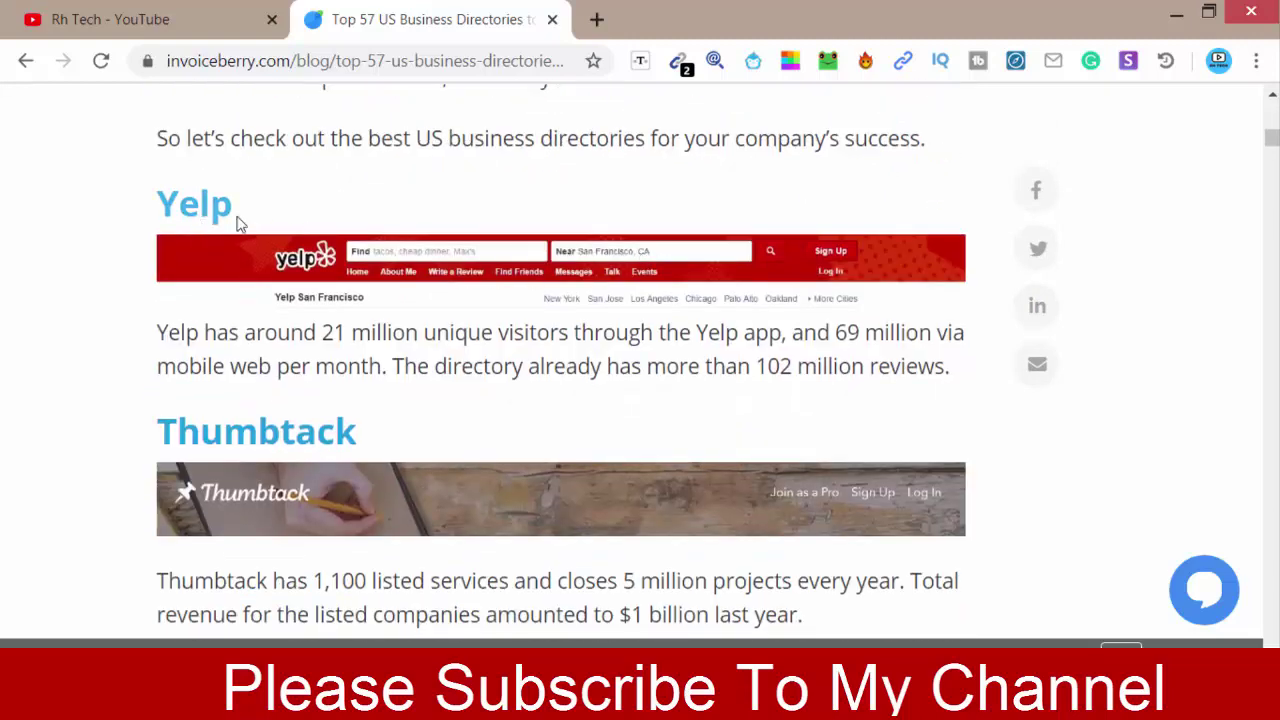
scroll(289, 393, down, 1)
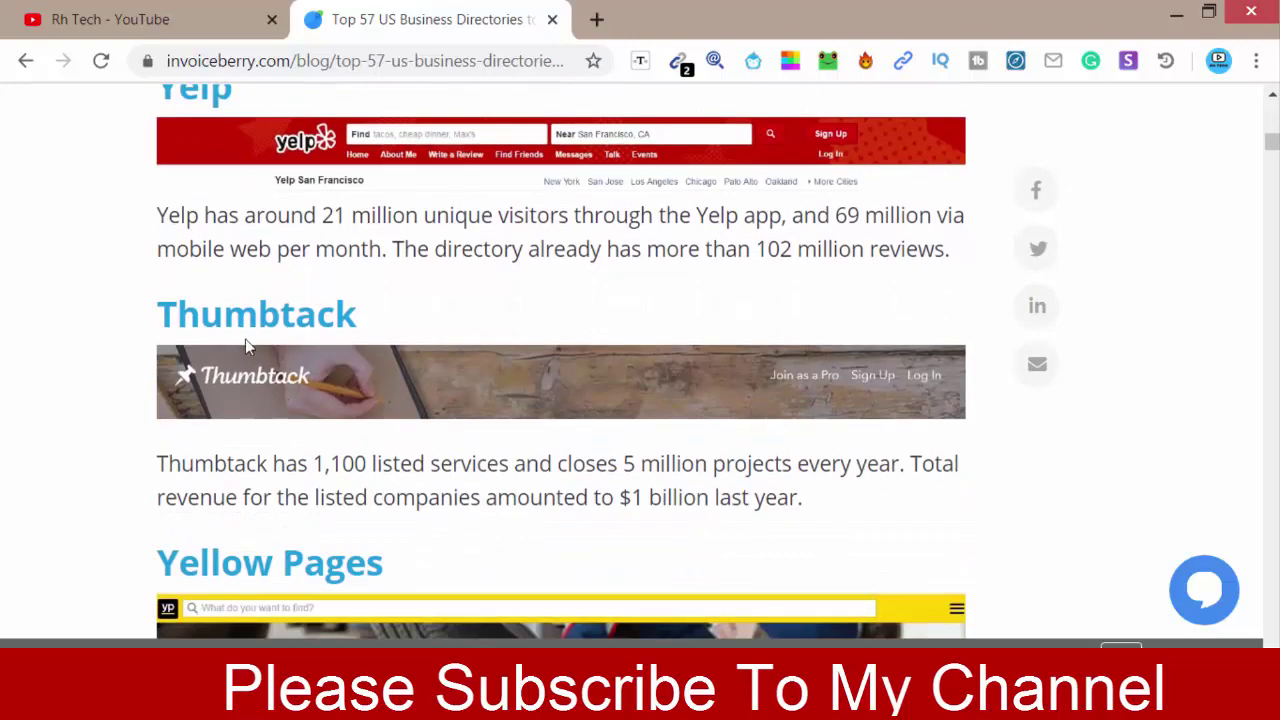
scroll(338, 342, down, 2)
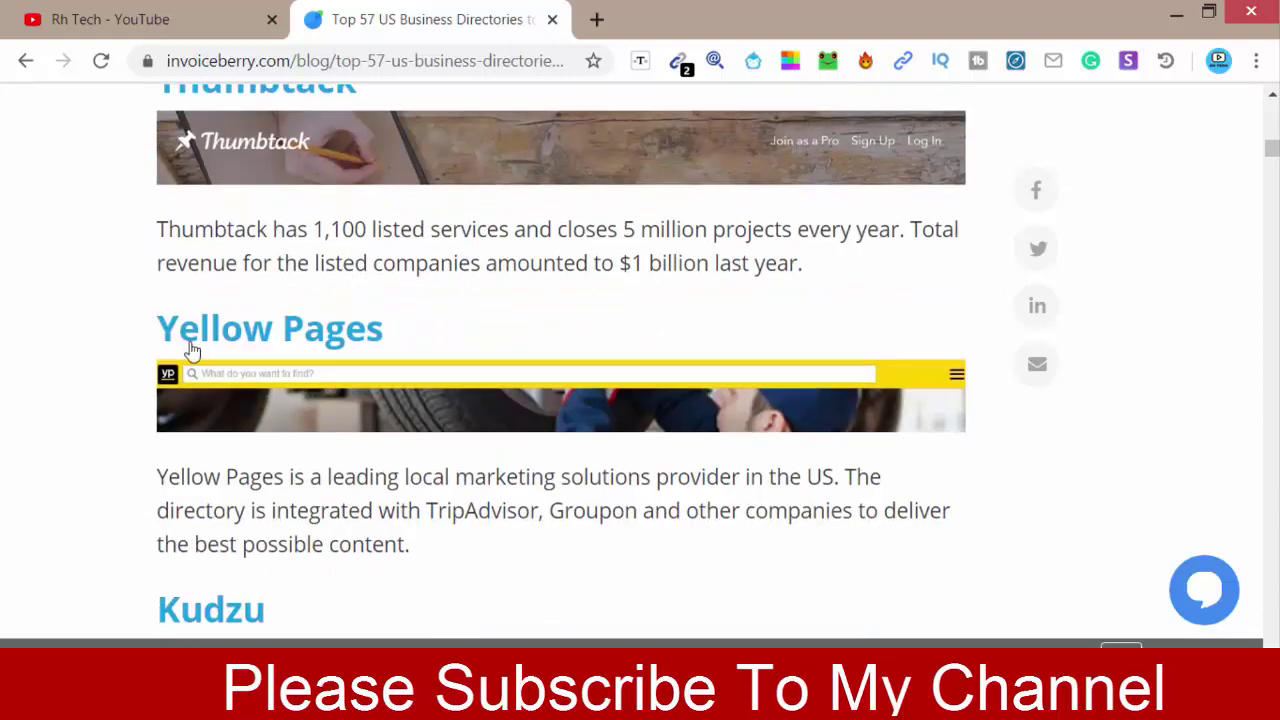
scroll(383, 434, down, 1)
scroll(193, 440, down, 1)
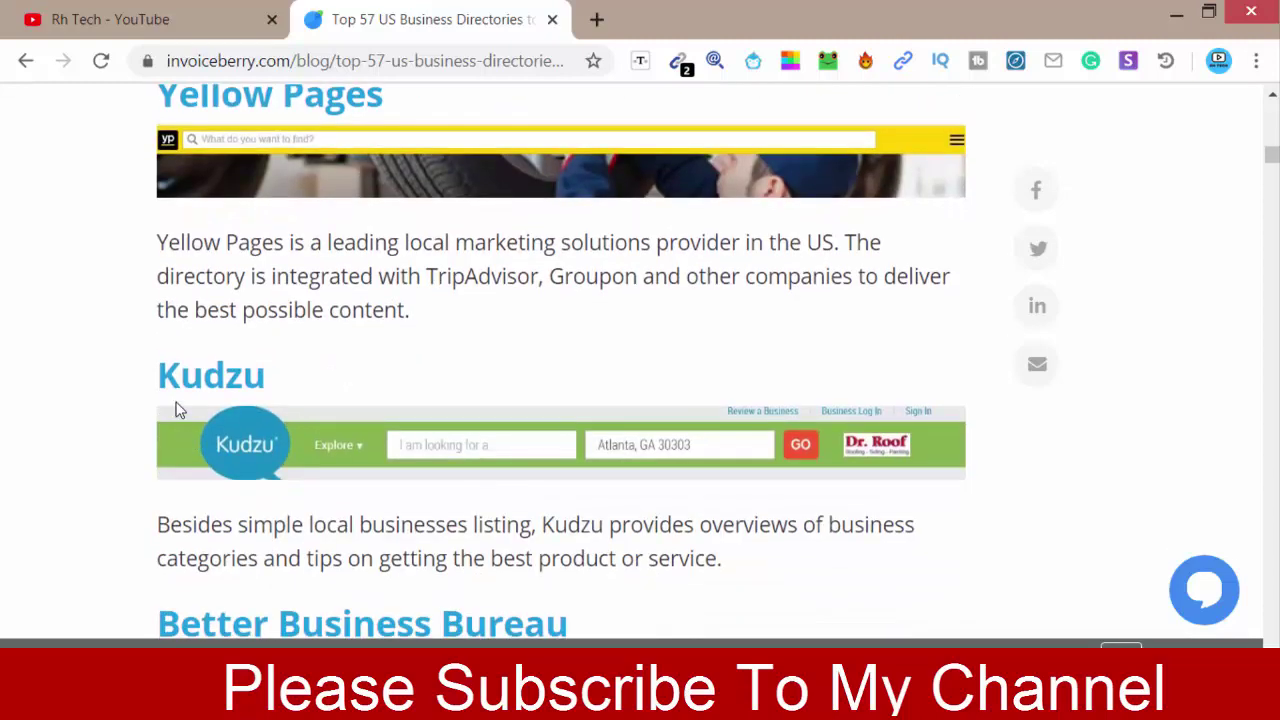
scroll(246, 403, down, 1)
scroll(246, 409, down, 1)
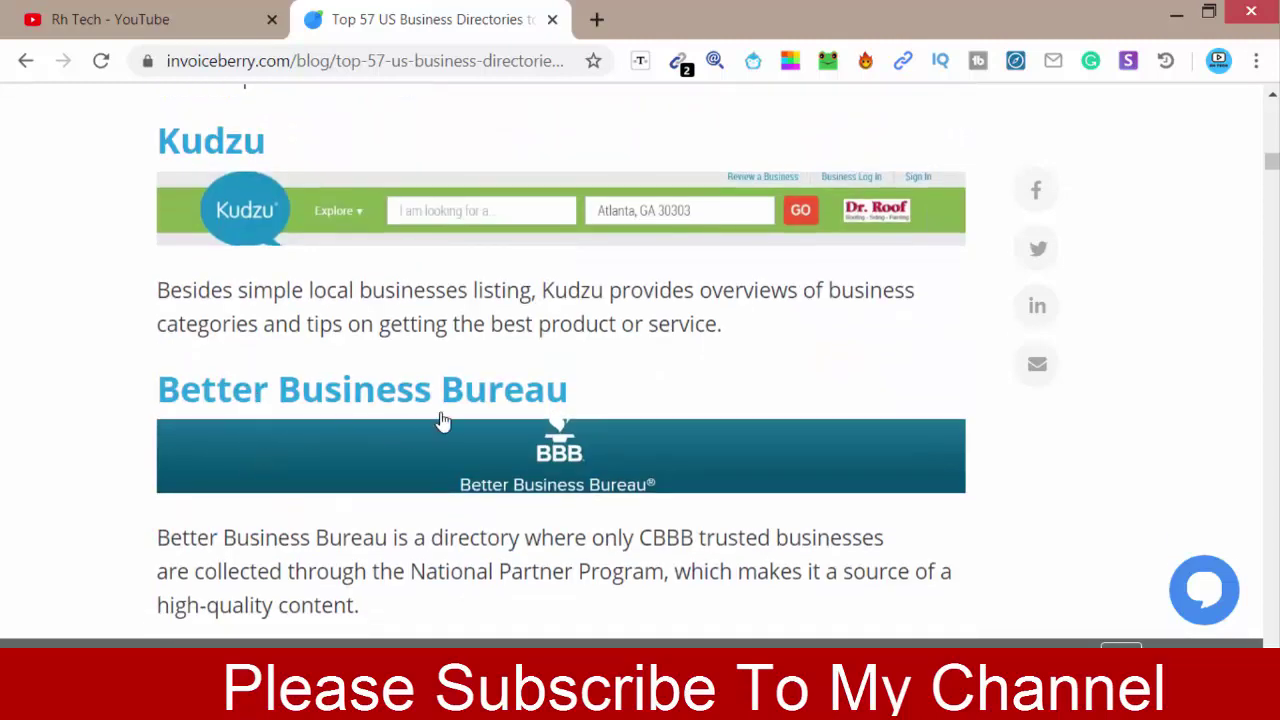
scroll(445, 425, down, 1)
scroll(358, 480, down, 1)
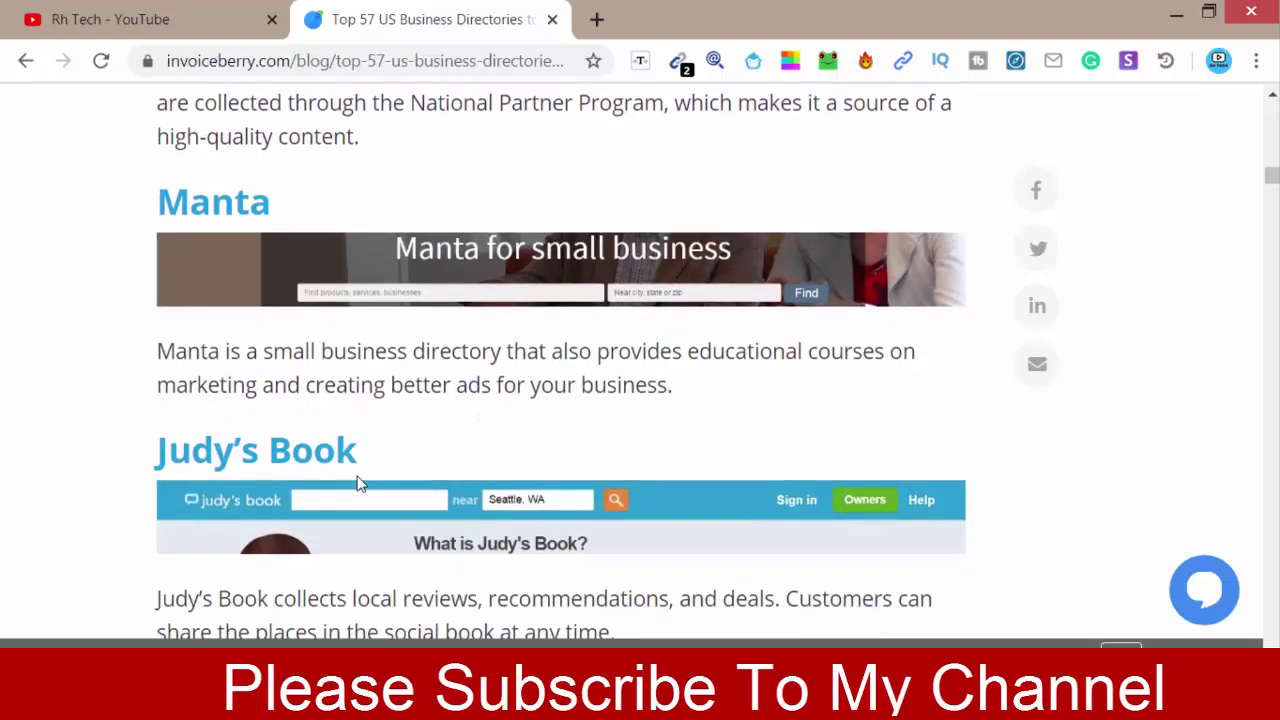
scroll(360, 485, down, 1)
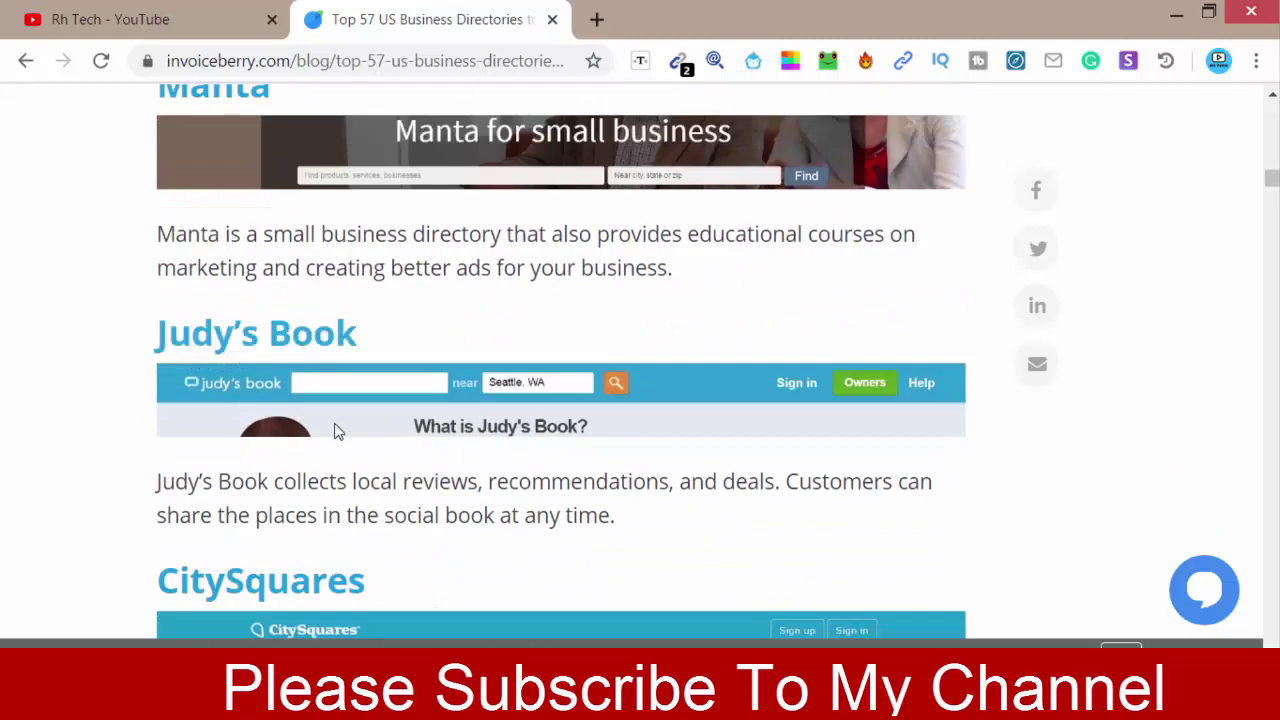
scroll(336, 437, down, 1)
scroll(300, 440, down, 1)
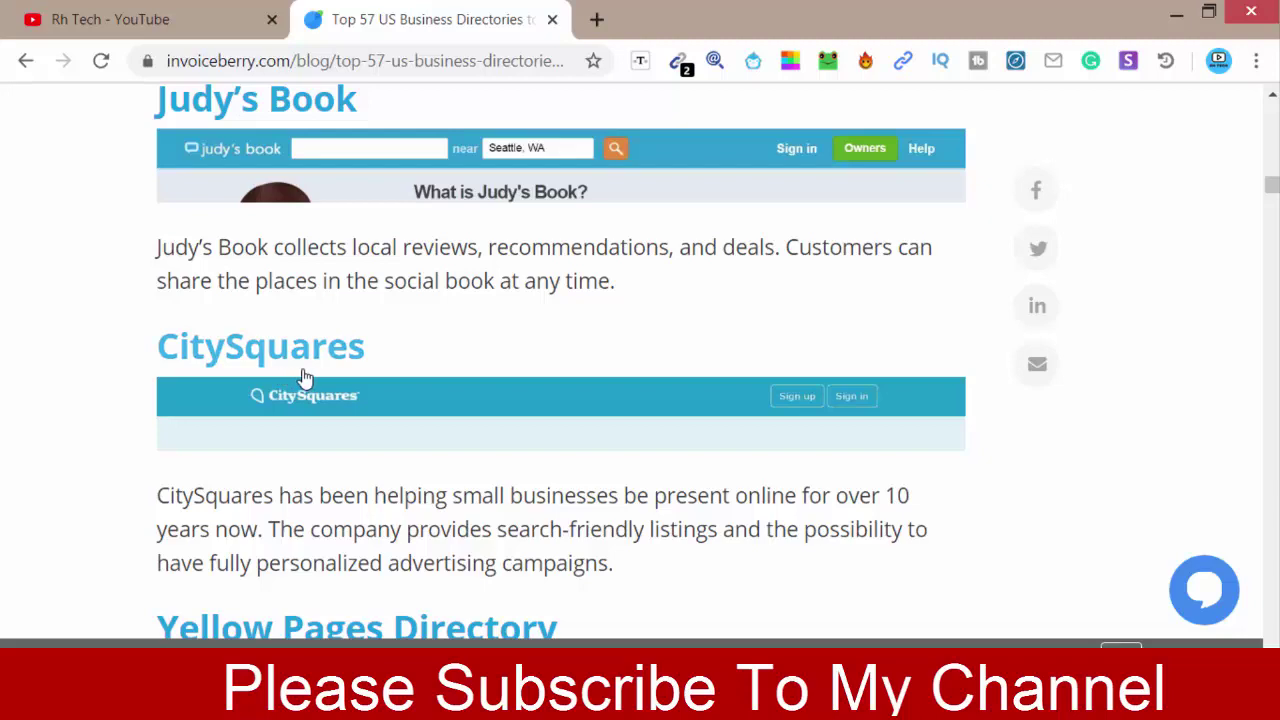
scroll(362, 400, down, 2)
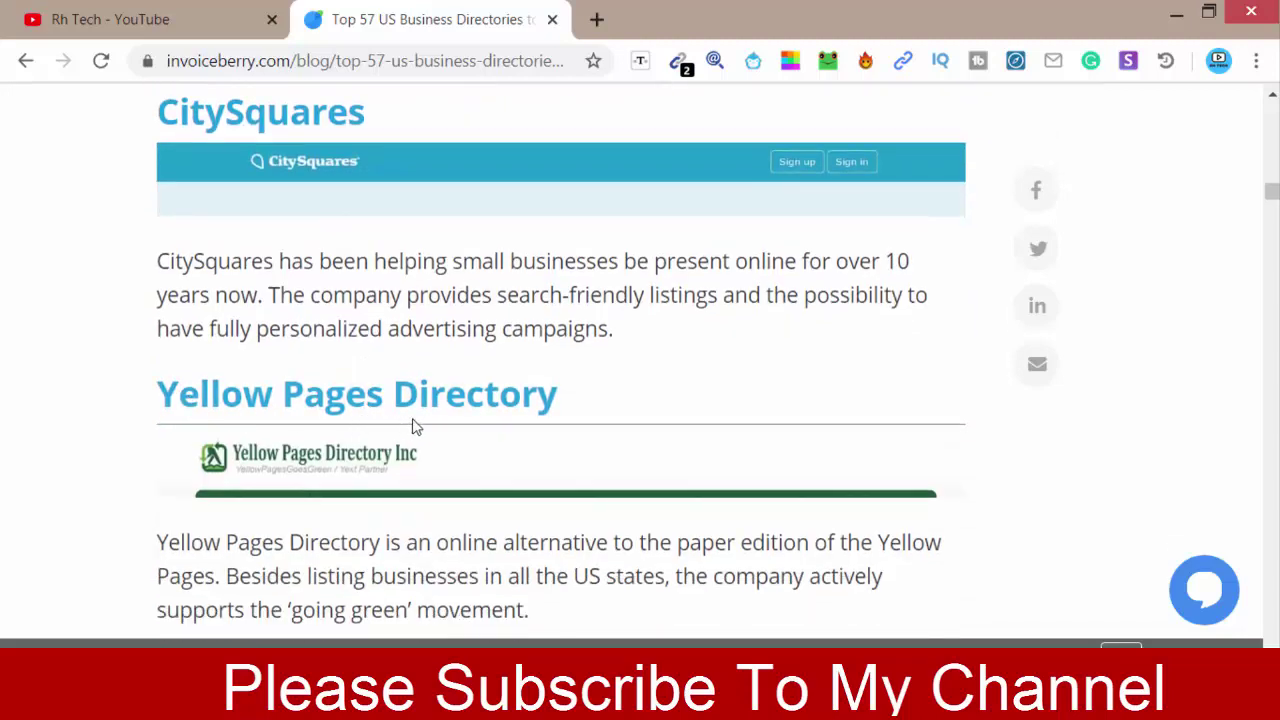
scroll(450, 435, down, 3)
scroll(448, 435, down, 1)
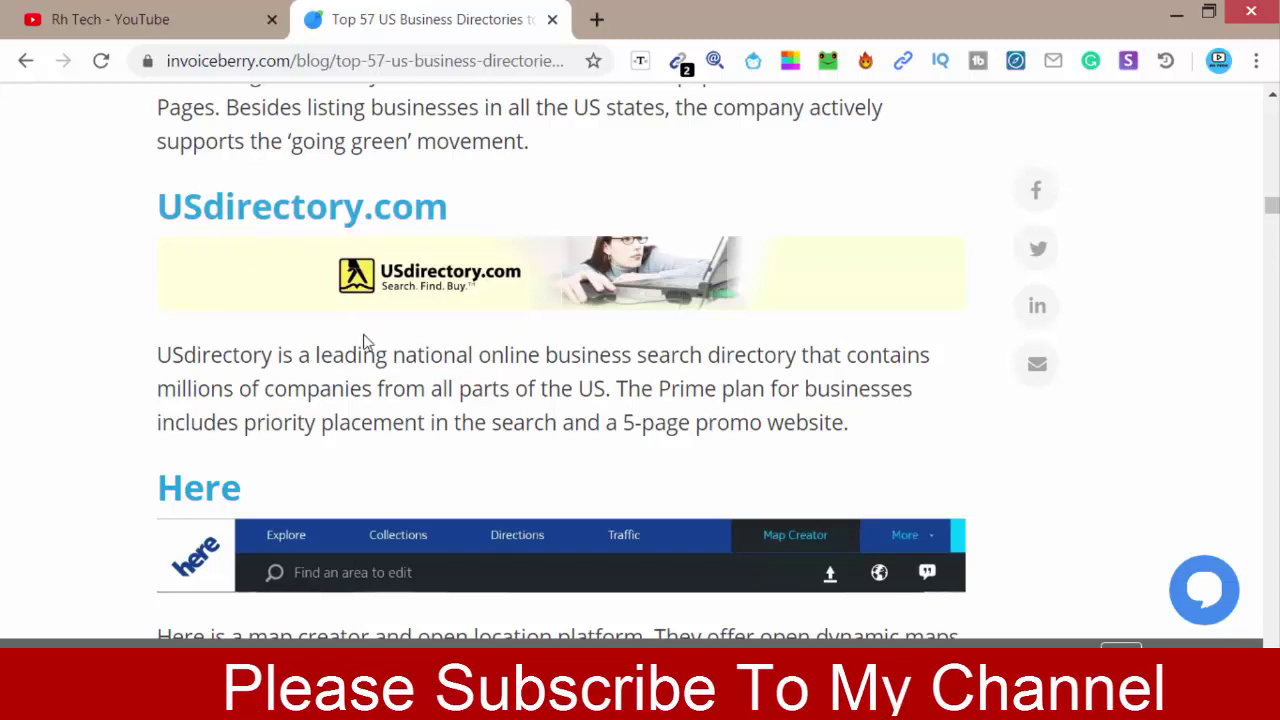
Step: Open the Yelp directory from the InvoiceBerry article in a new tab
scroll(363, 337, up, 10)
right_click(194, 331)
key(Escape)
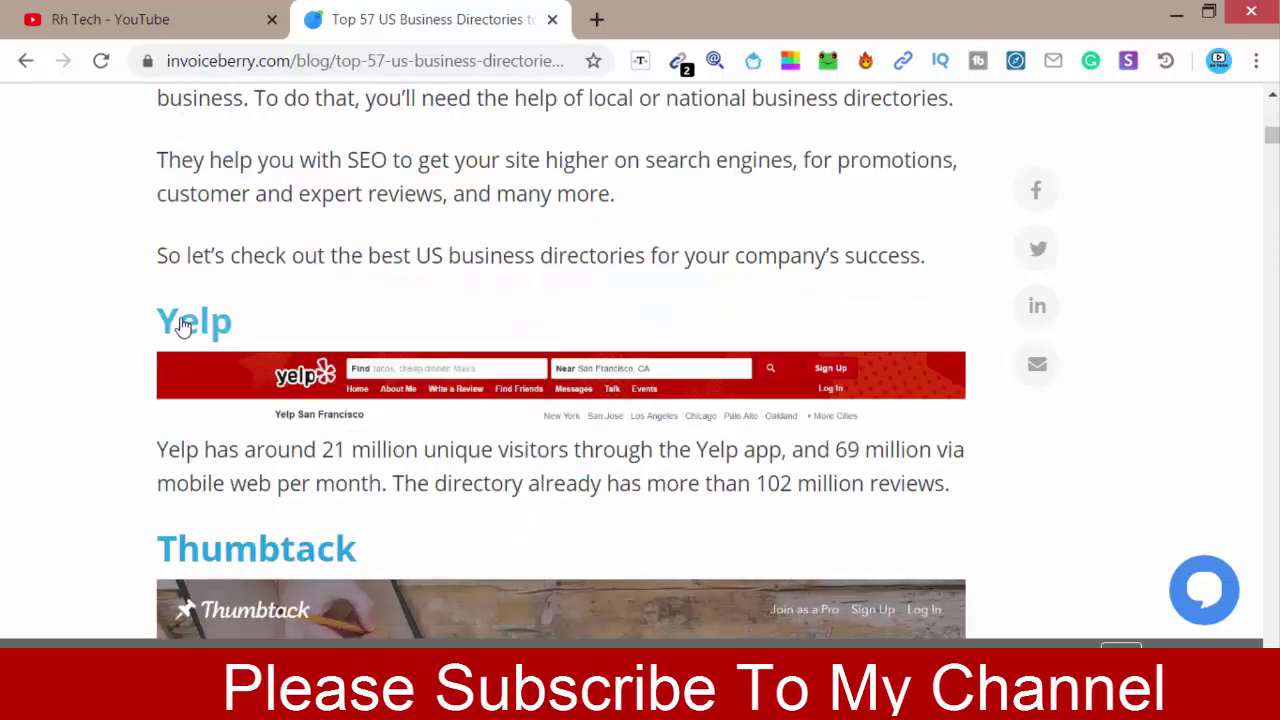
right_click(184, 326)
click(252, 335)
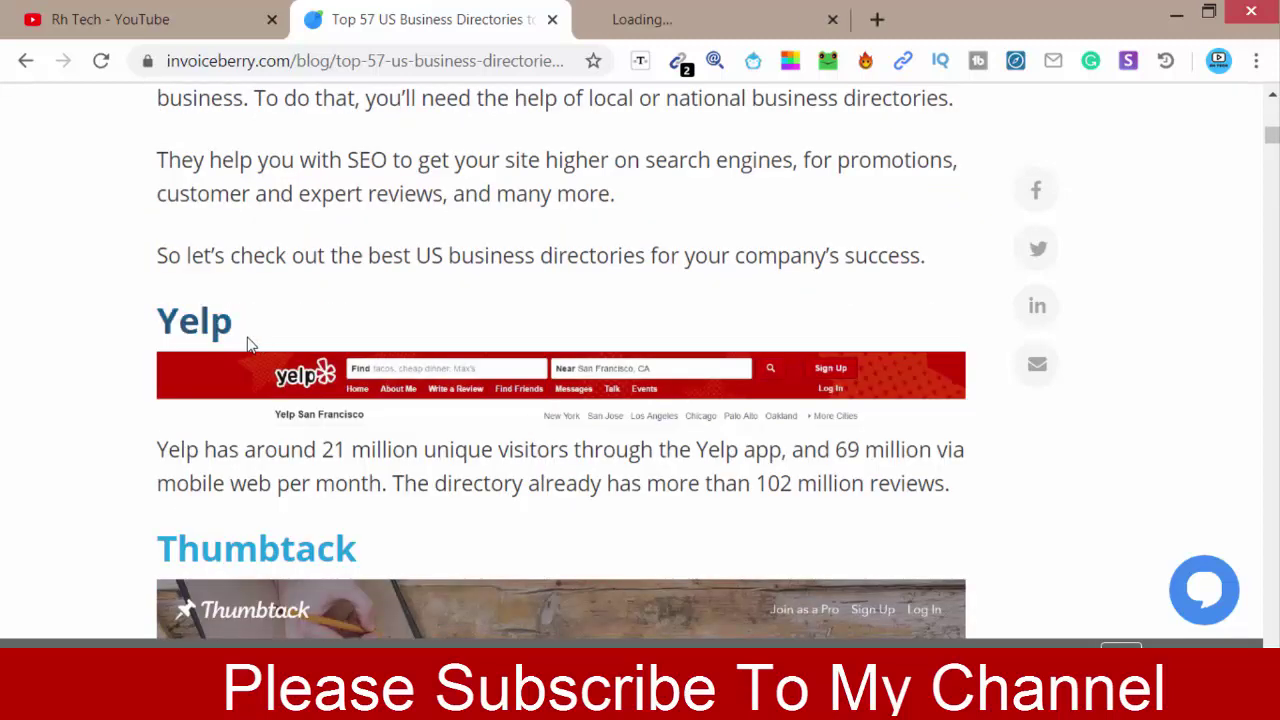
Step: Open Yellow Pages in a new tab and move its tab ahead of Yelp
scroll(230, 420, down, 2)
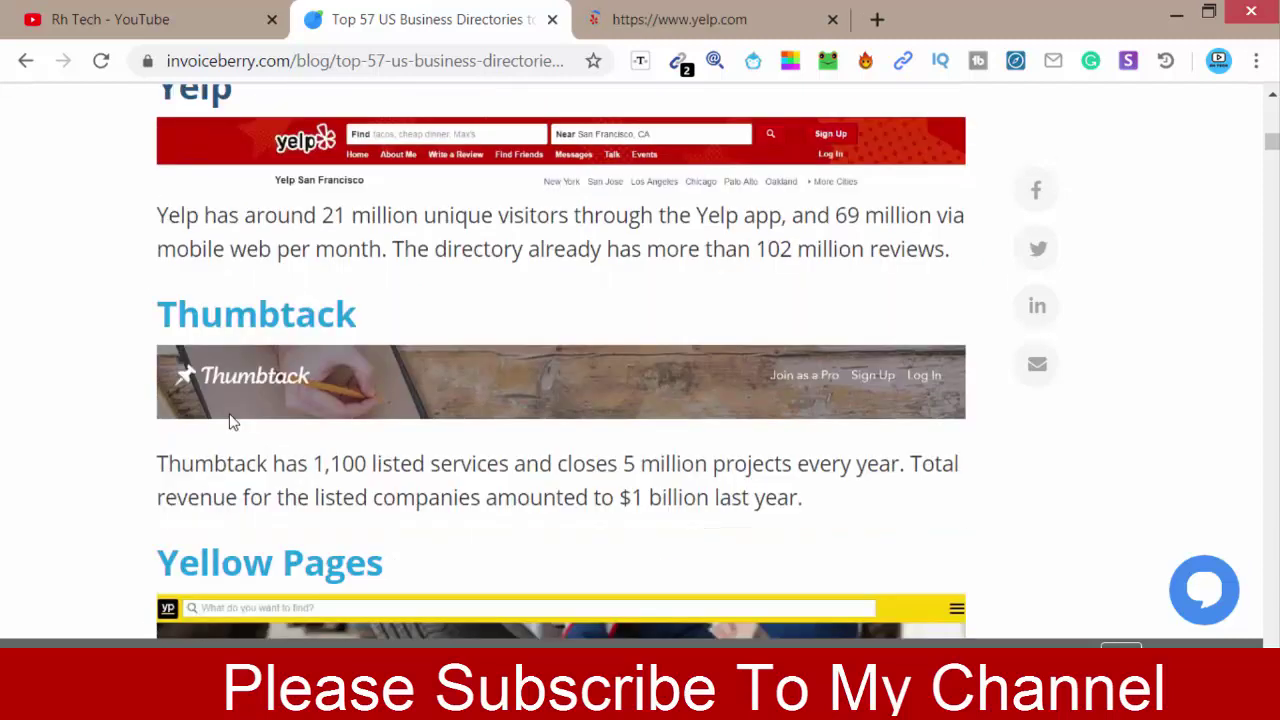
scroll(231, 425, down, 3)
right_click(205, 324)
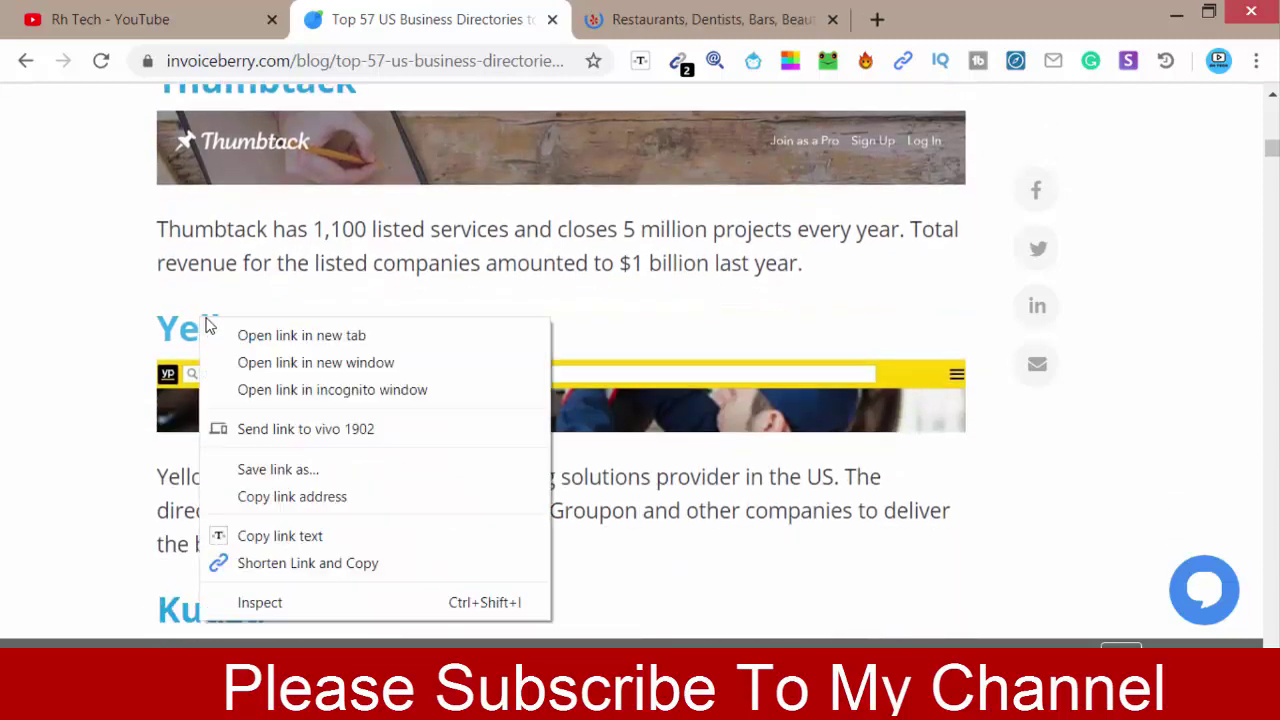
click(269, 336)
click(630, 19)
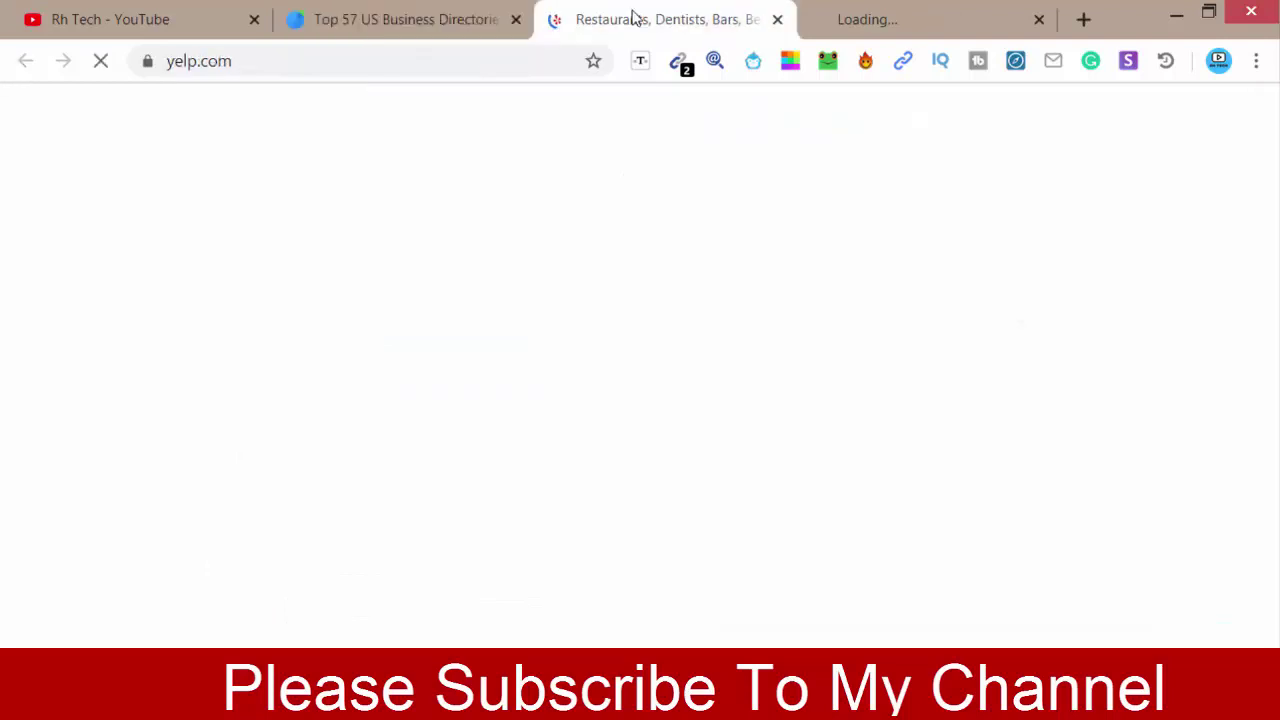
drag(868, 19, 634, 19)
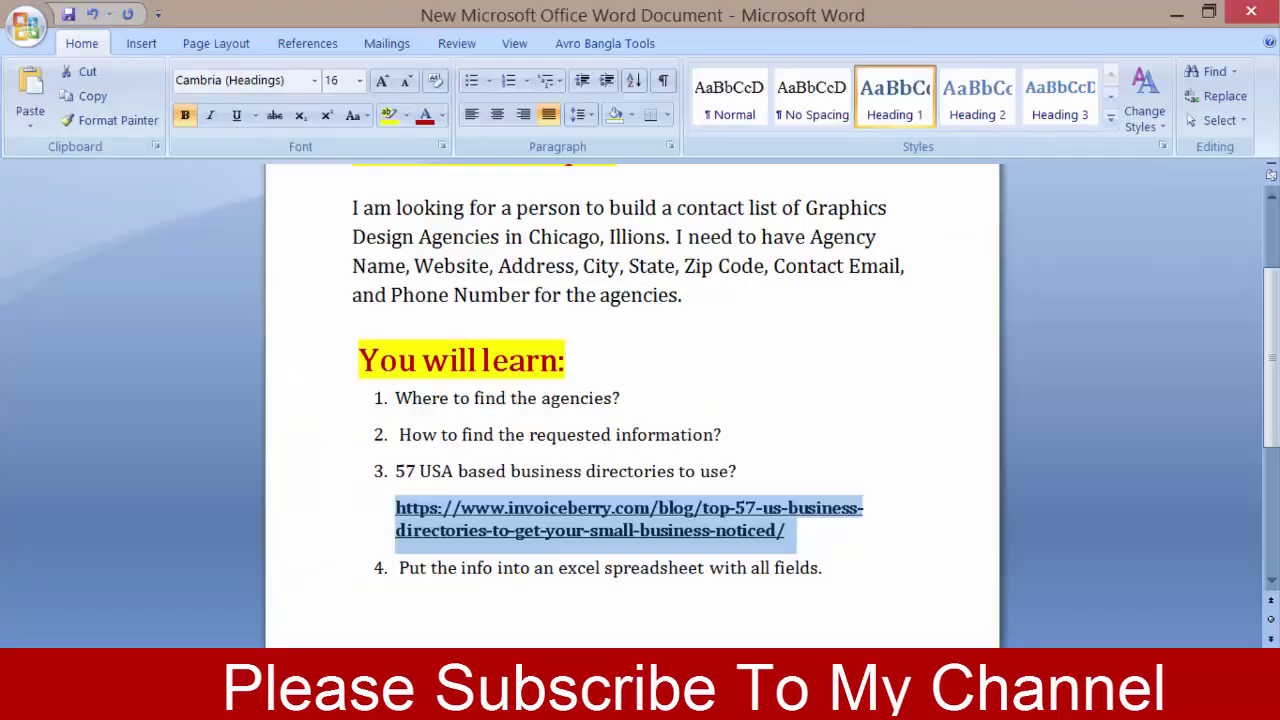
Step: Select and copy the phrase 'Graphics Design Agencies' in the Word brief
scroll(531, 480, up, 1)
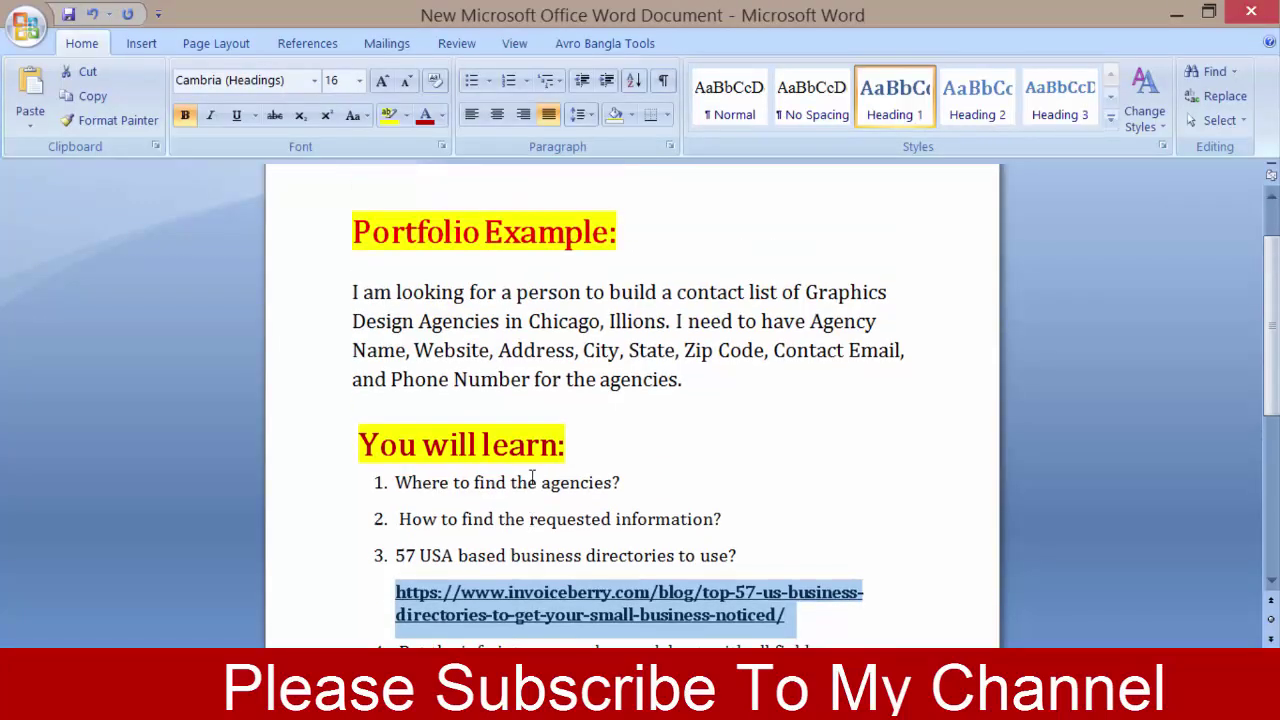
mouse_move(807, 250)
mouse_down()
mouse_move(658, 280)
mouse_move(500, 280)
mouse_up()
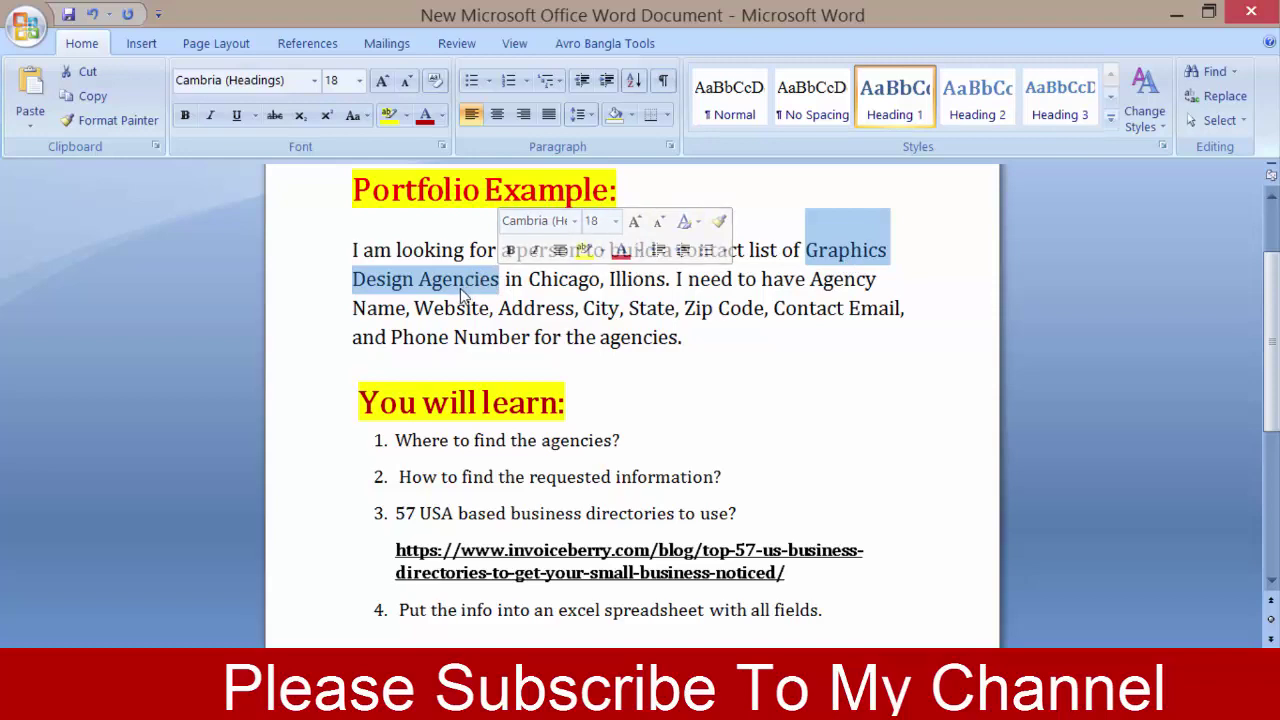
right_click(460, 287)
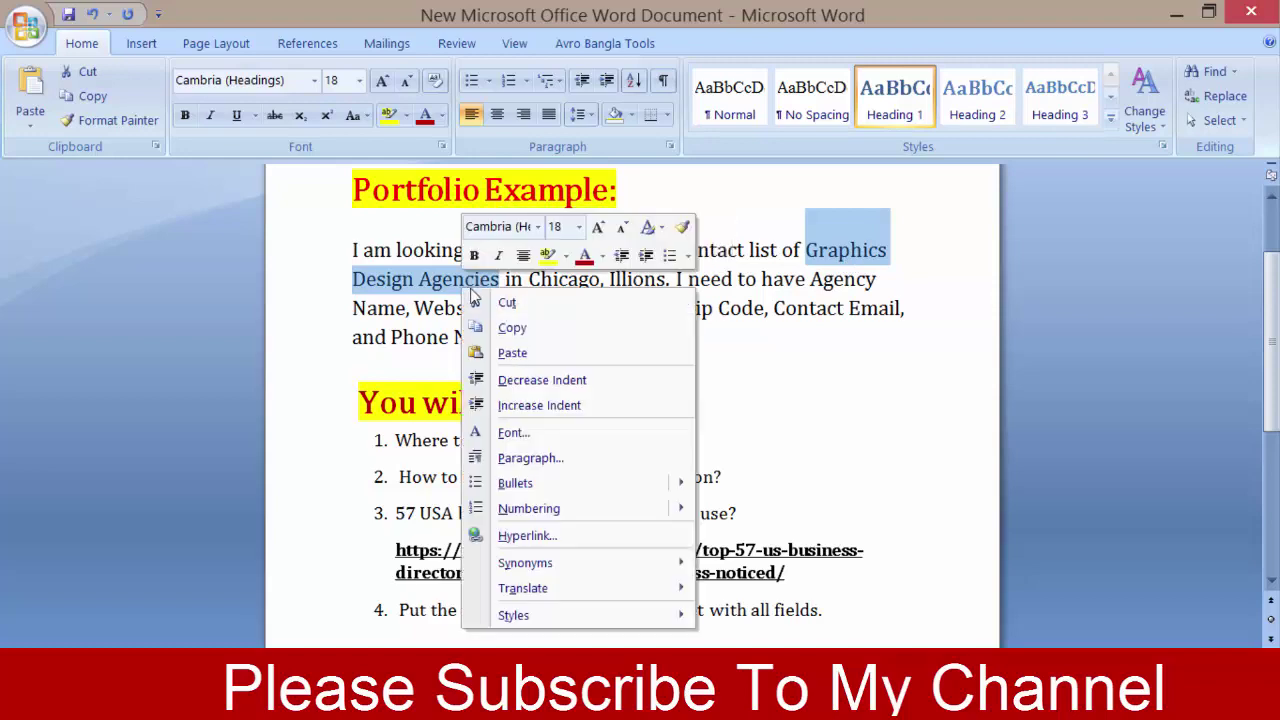
click(512, 327)
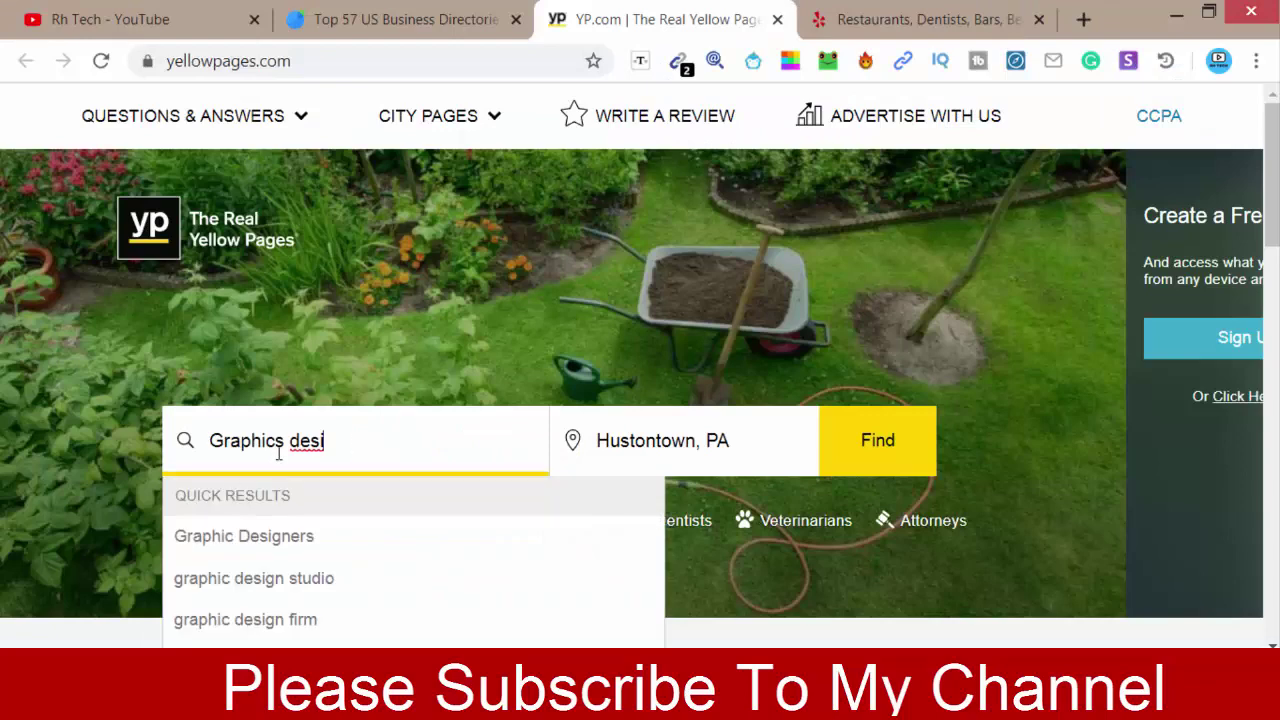
Step: Run the Yellow Pages search for graphic design studio in Chicago, IL
scroll(270, 578, down, 1)
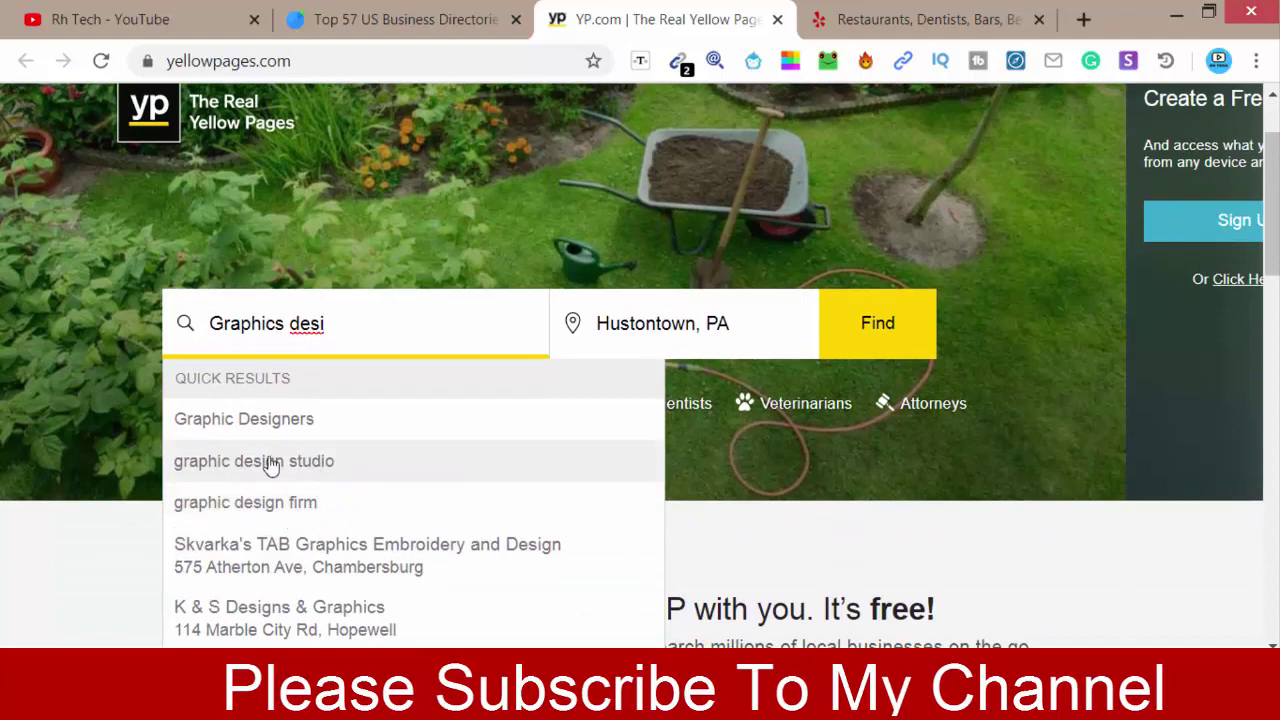
click(271, 463)
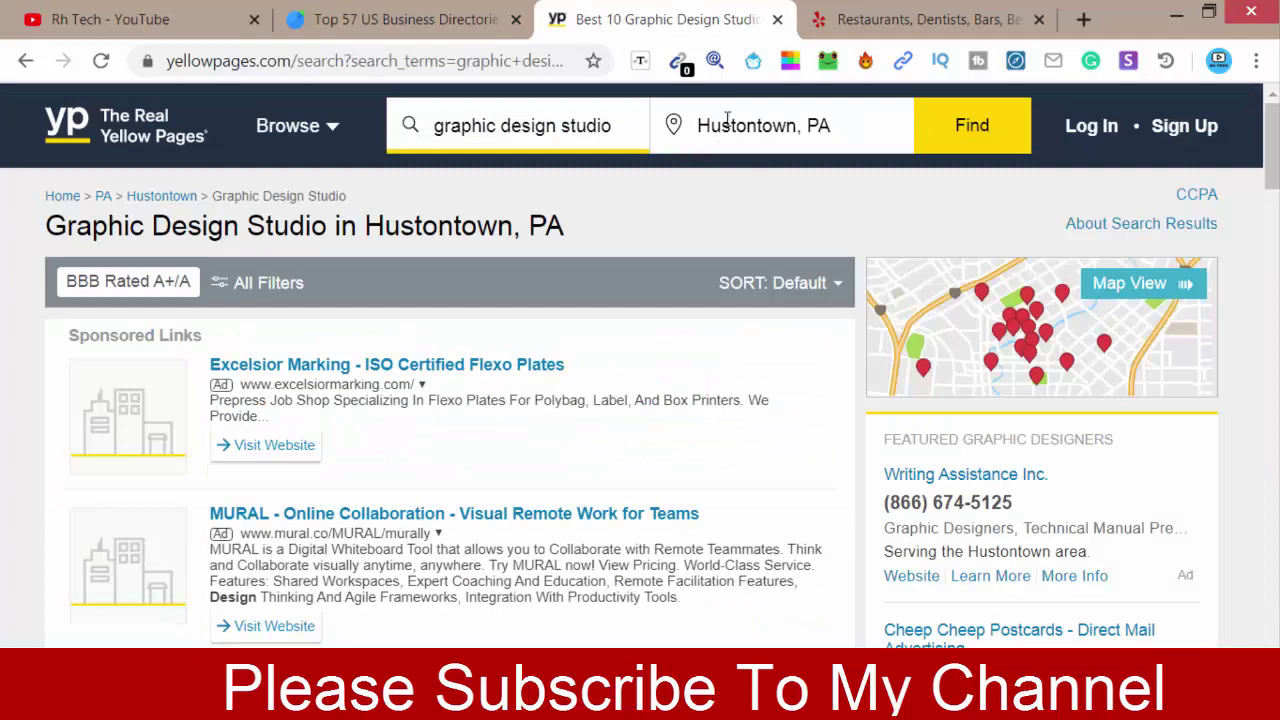
key(alt+Tab)
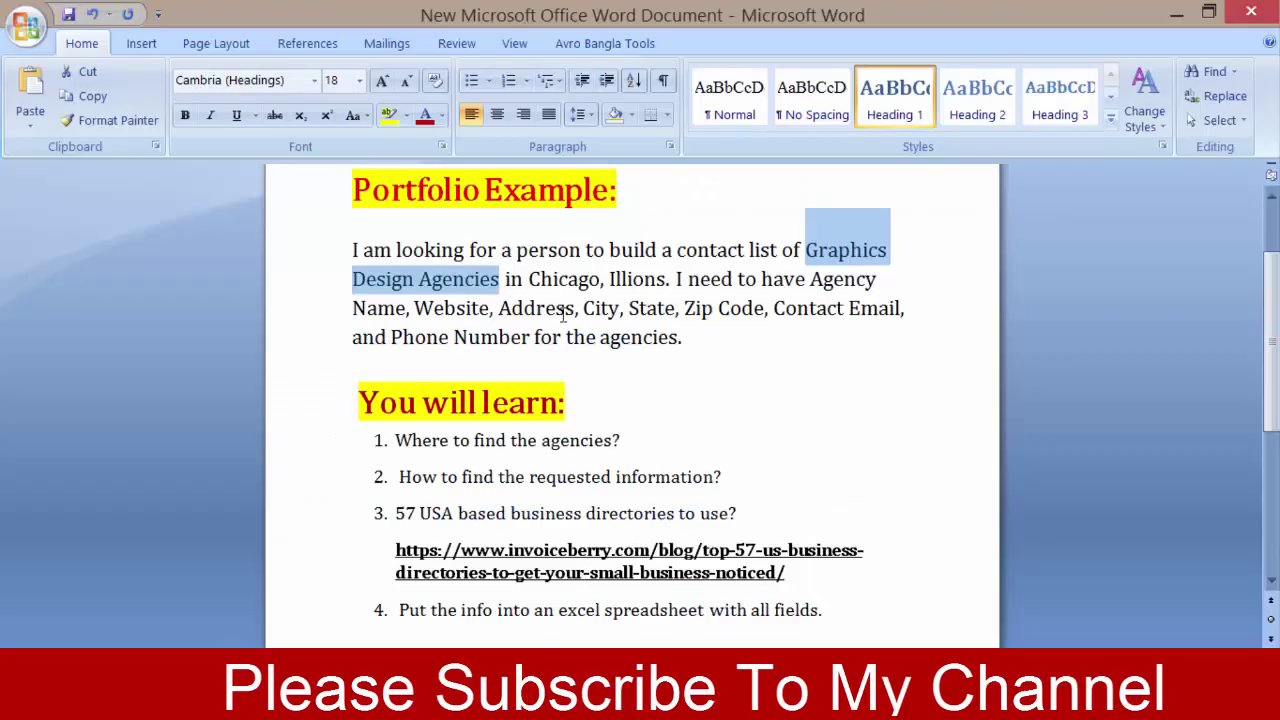
key(alt+Tab)
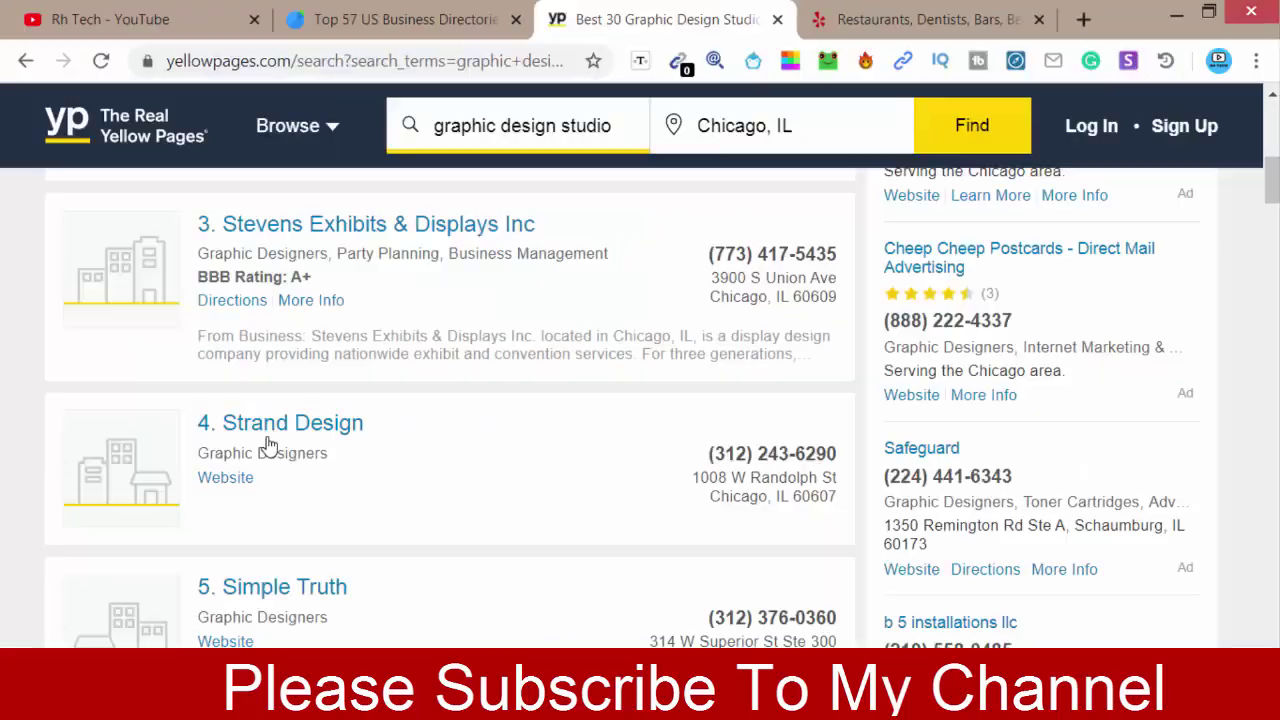
scroll(270, 445, up, 4)
scroll(270, 445, up, 3)
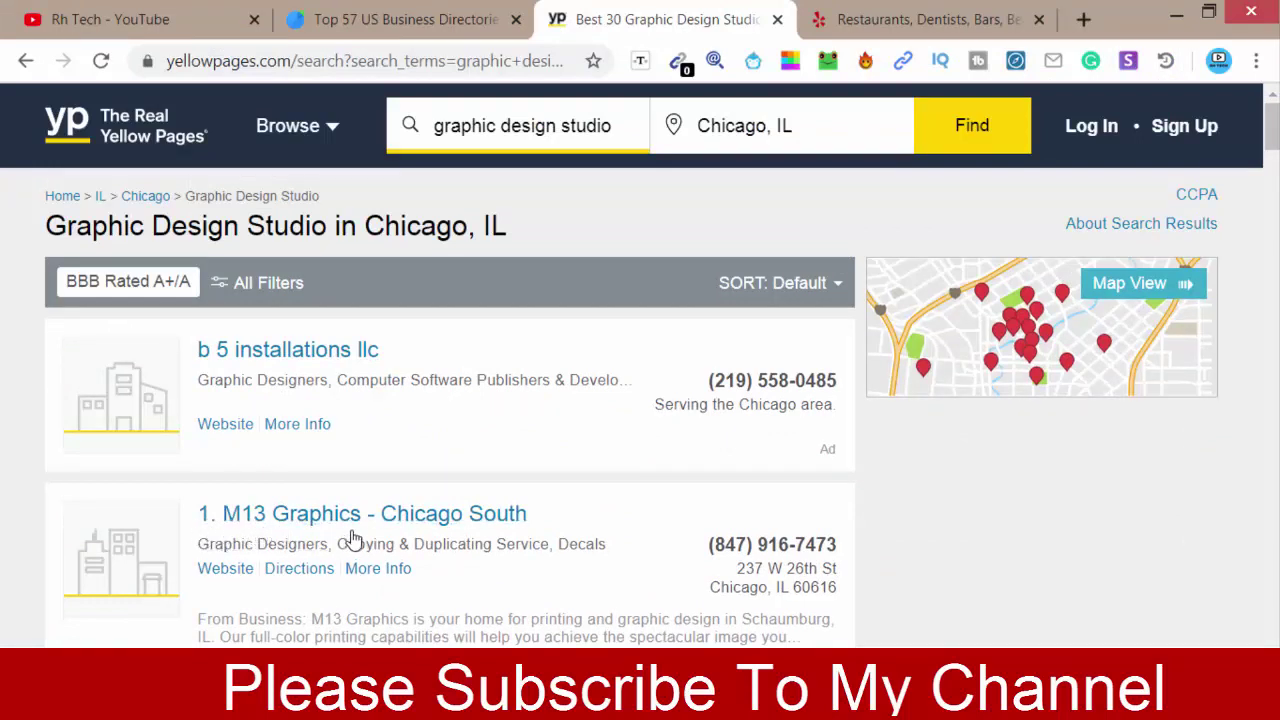
Step: Scroll through the numbered Chicago results such as Real Art and Merge Design & Interactive
scroll(455, 540, down, 3)
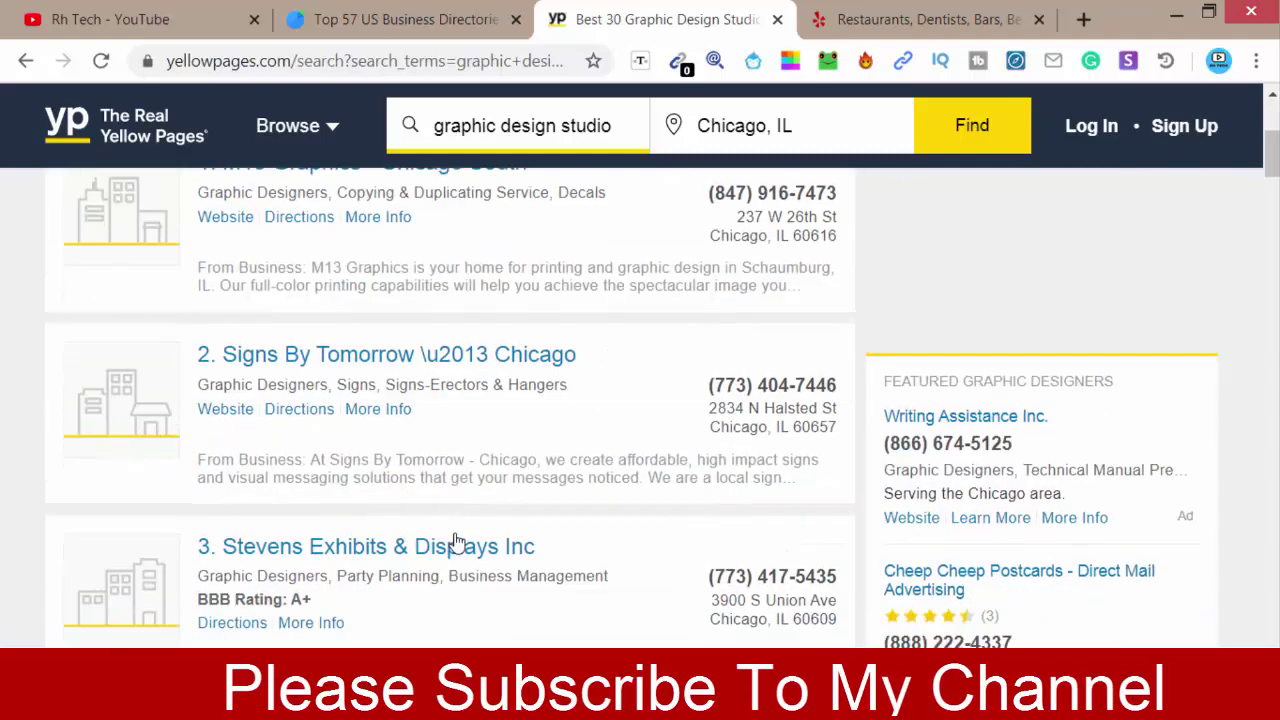
scroll(455, 540, down, 7)
scroll(455, 540, down, 8)
scroll(455, 545, down, 5)
scroll(455, 548, down, 5)
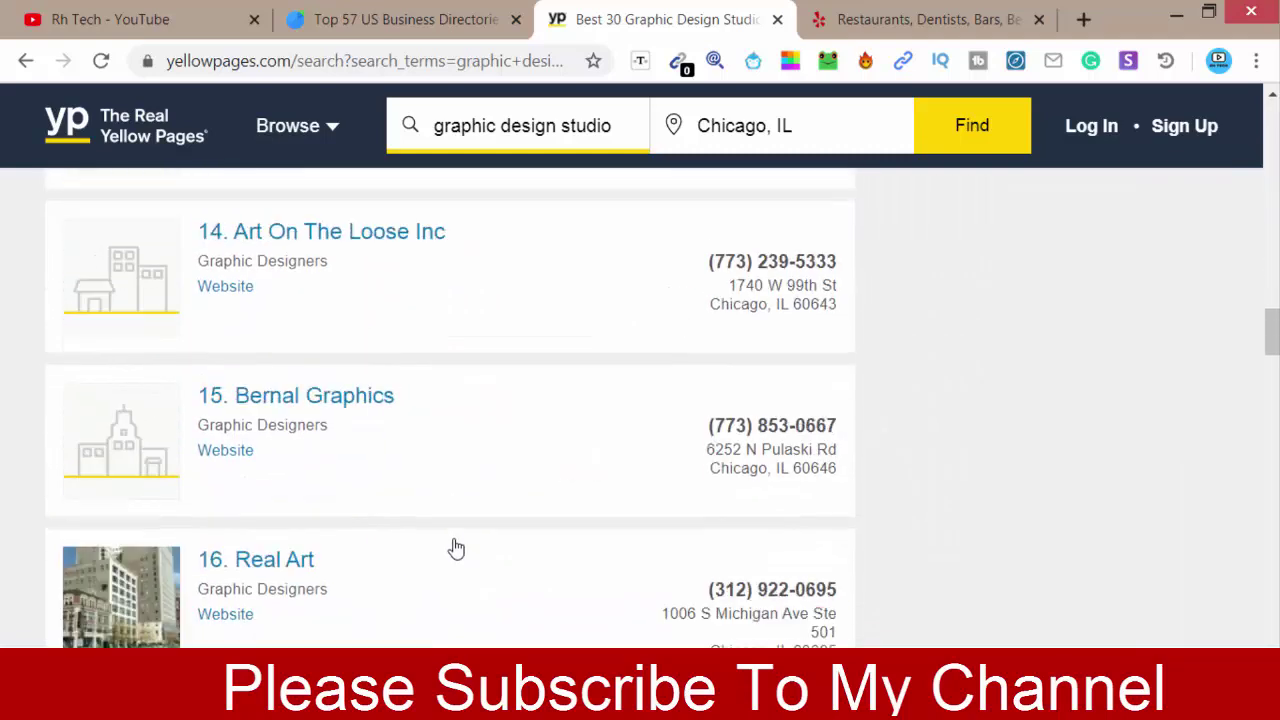
scroll(455, 548, down, 4)
scroll(454, 549, down, 4)
scroll(454, 549, down, 4)
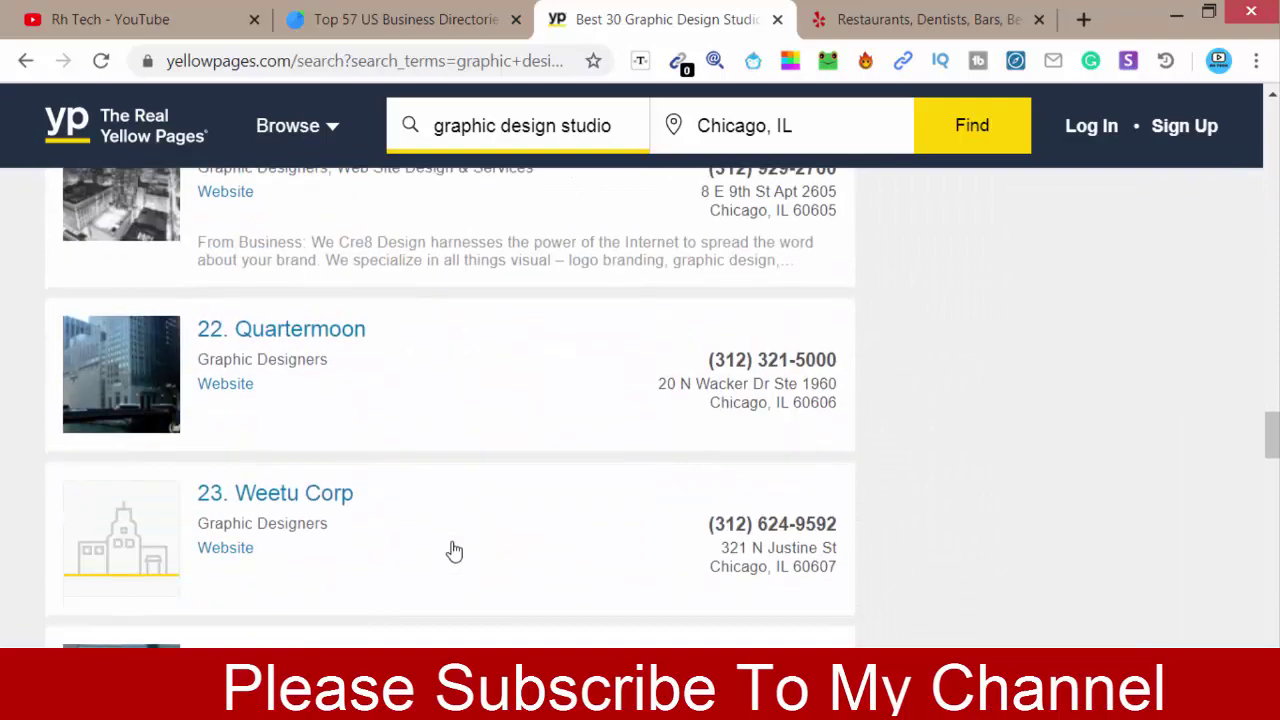
scroll(455, 548, down, 8)
scroll(457, 545, down, 3)
scroll(455, 545, down, 3)
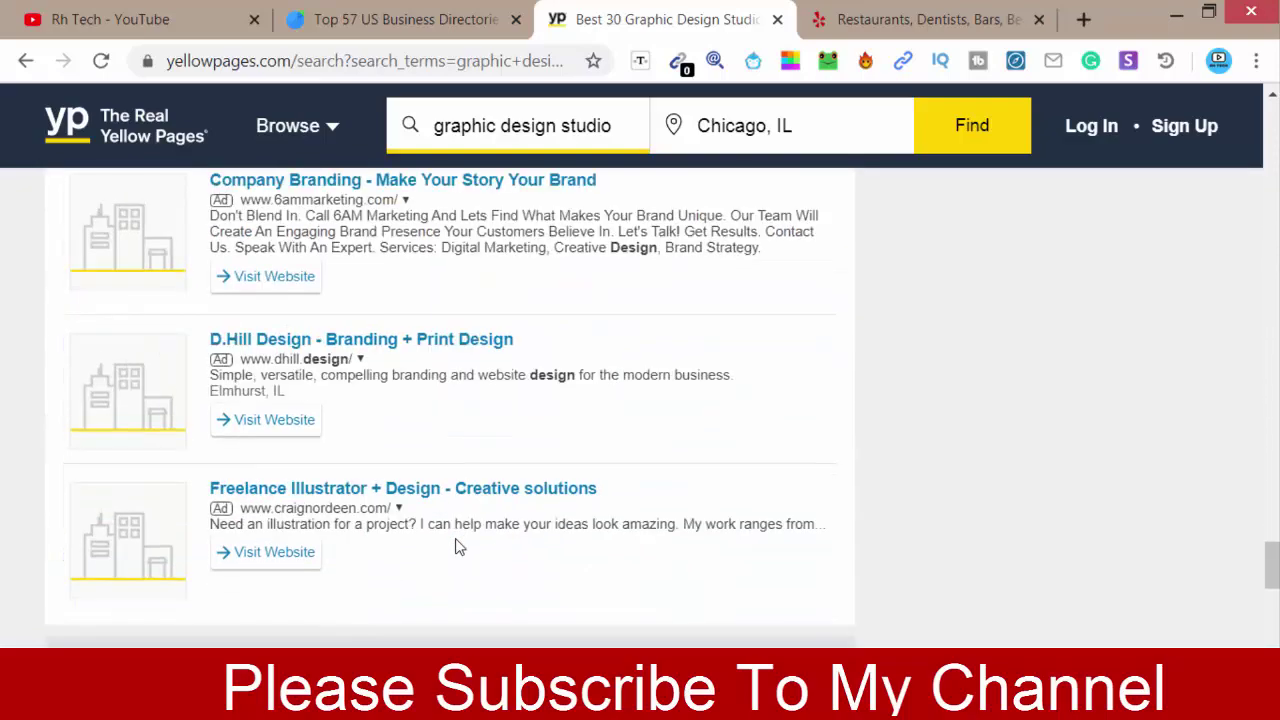
scroll(186, 448, down, 1)
scroll(186, 448, up, 5)
scroll(186, 450, up, 7)
scroll(186, 450, up, 8)
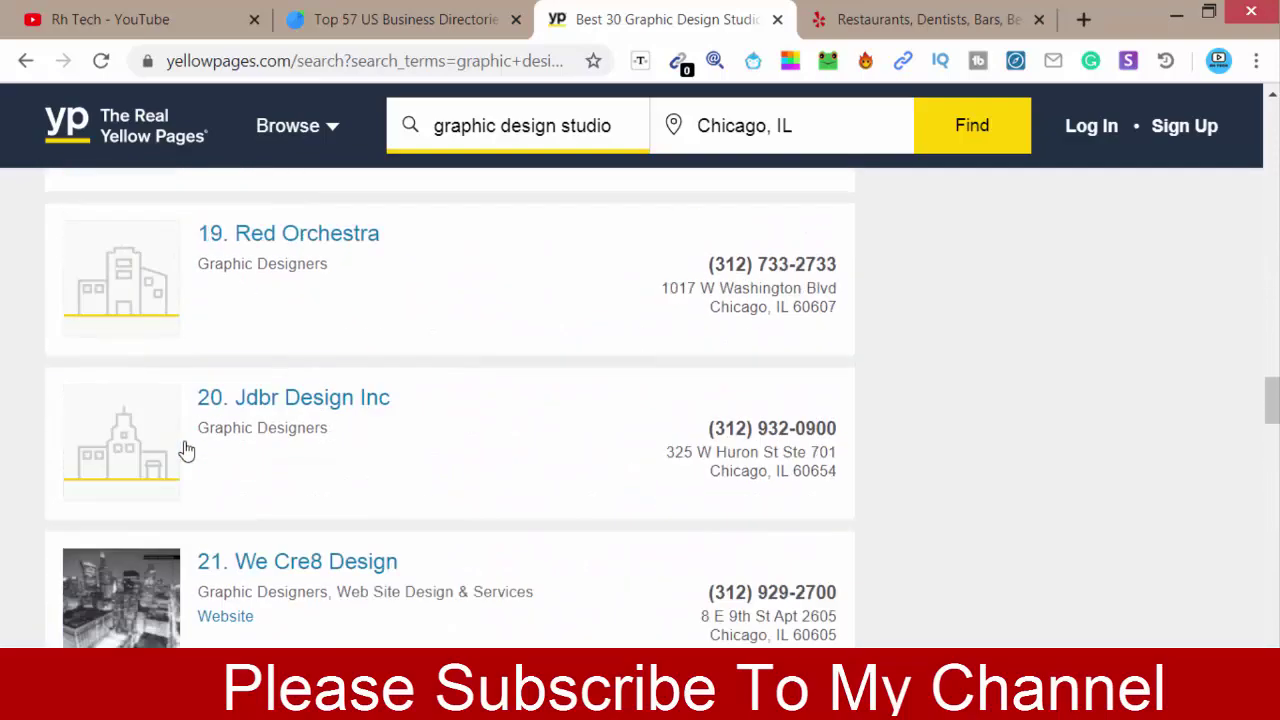
scroll(183, 449, up, 6)
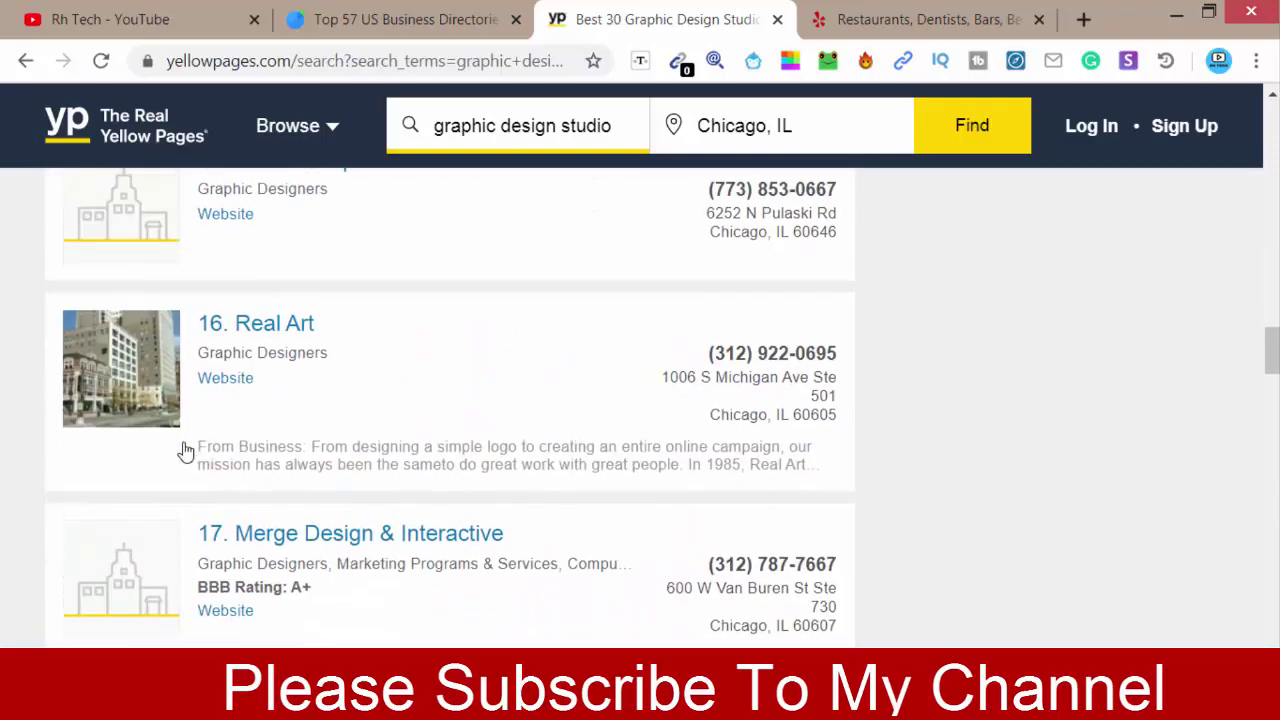
Step: Create 'New Microsoft Office Excel Worksheet (2)' on the desktop and open it
click(1178, 20)
click(1180, 12)
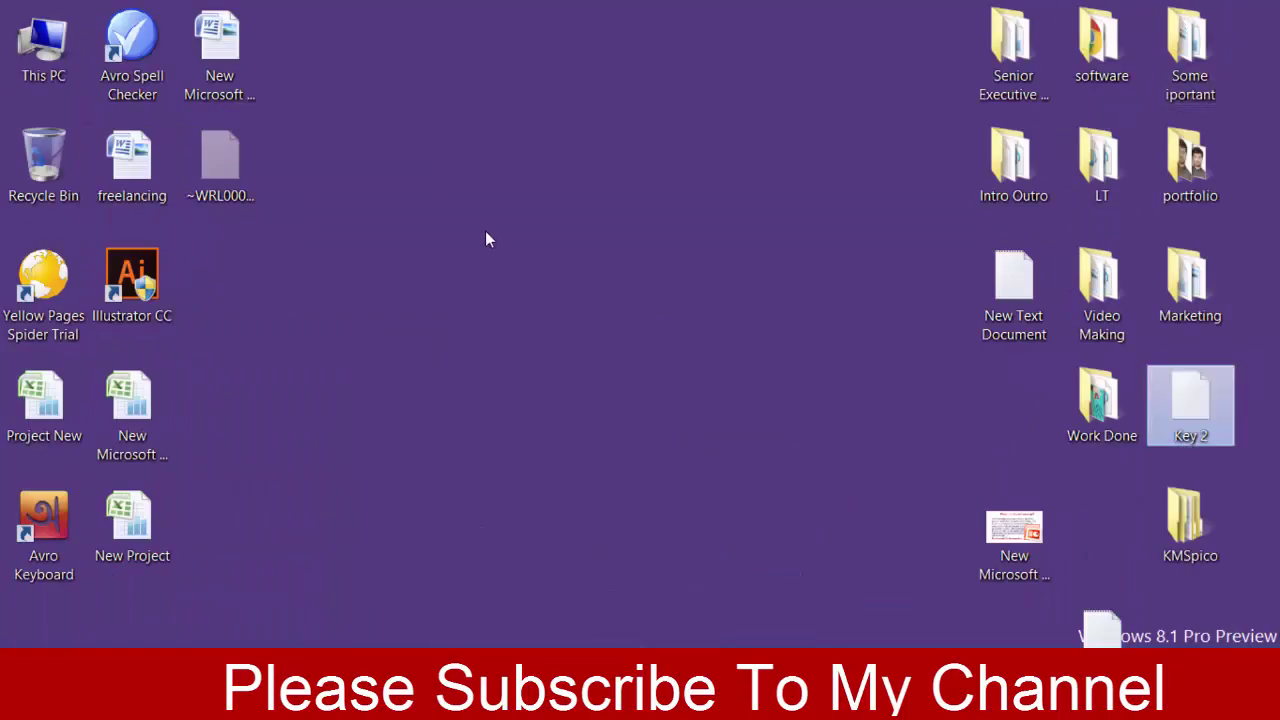
right_click(485, 232)
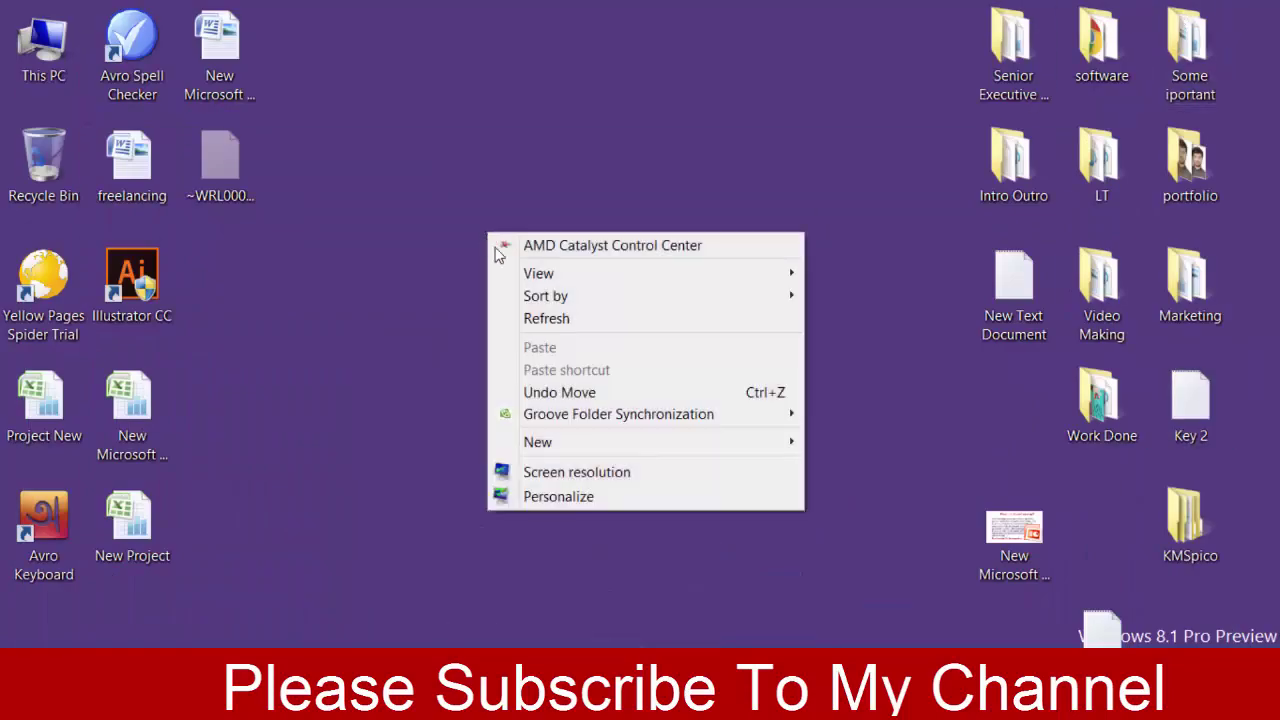
mouse_move(645, 442)
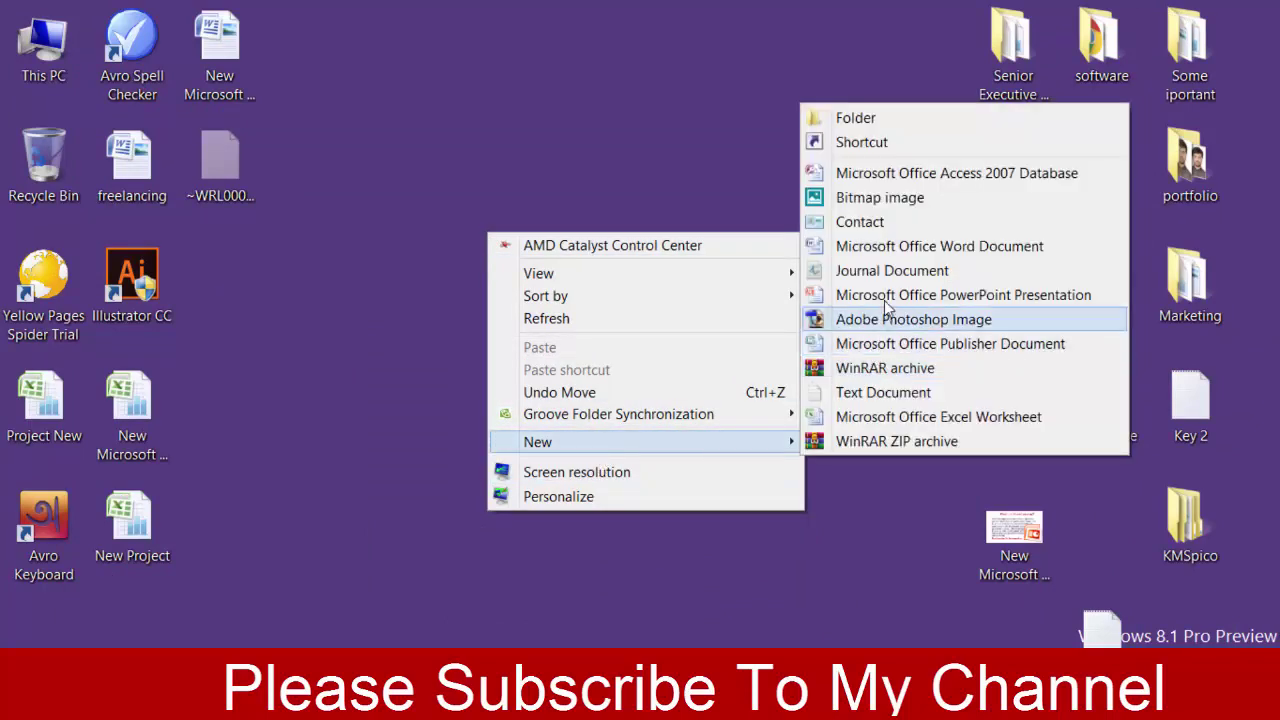
click(899, 417)
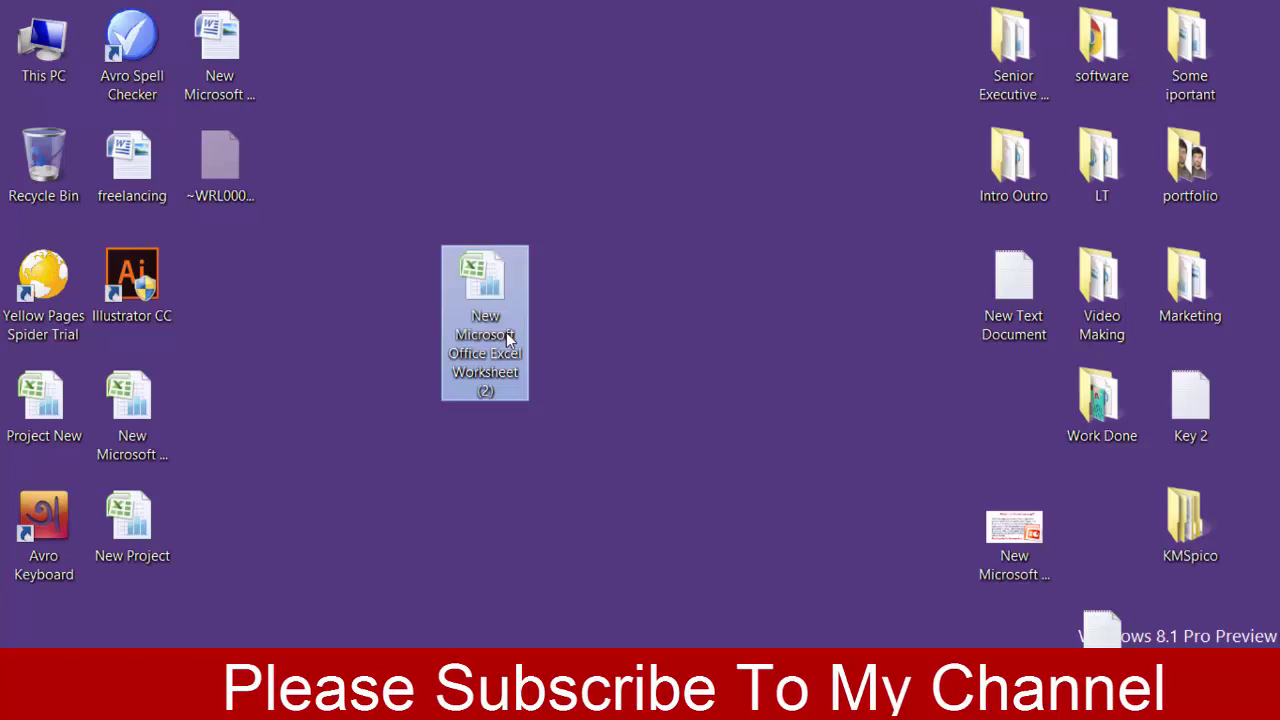
double_click(506, 332)
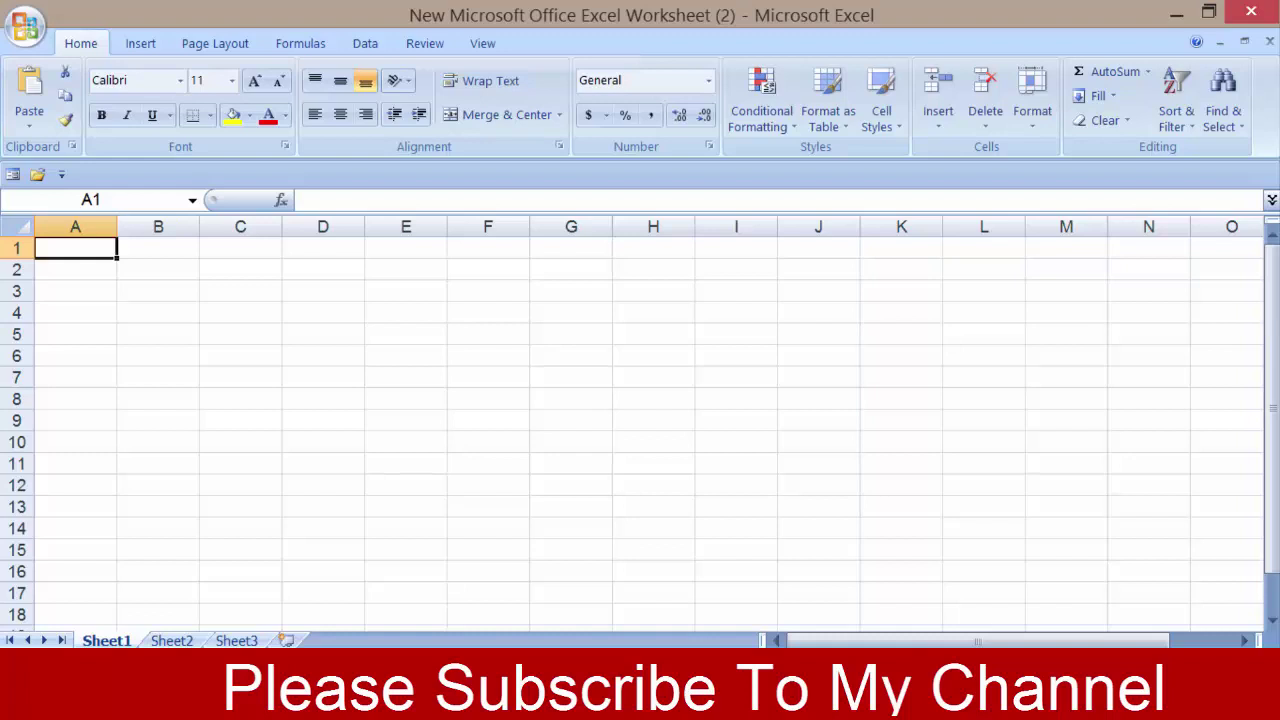
Step: Enter headings Agency Name, Website, address and City in A1 through D1
text(Agency N)
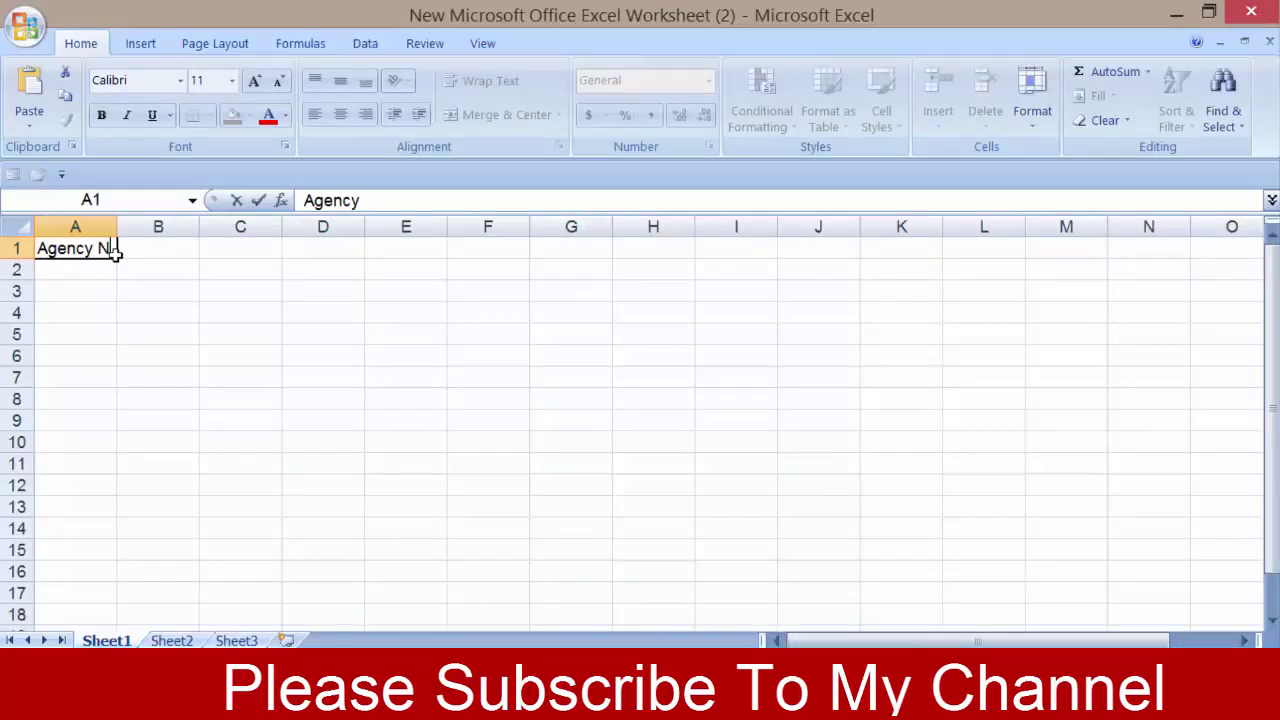
text(ame)
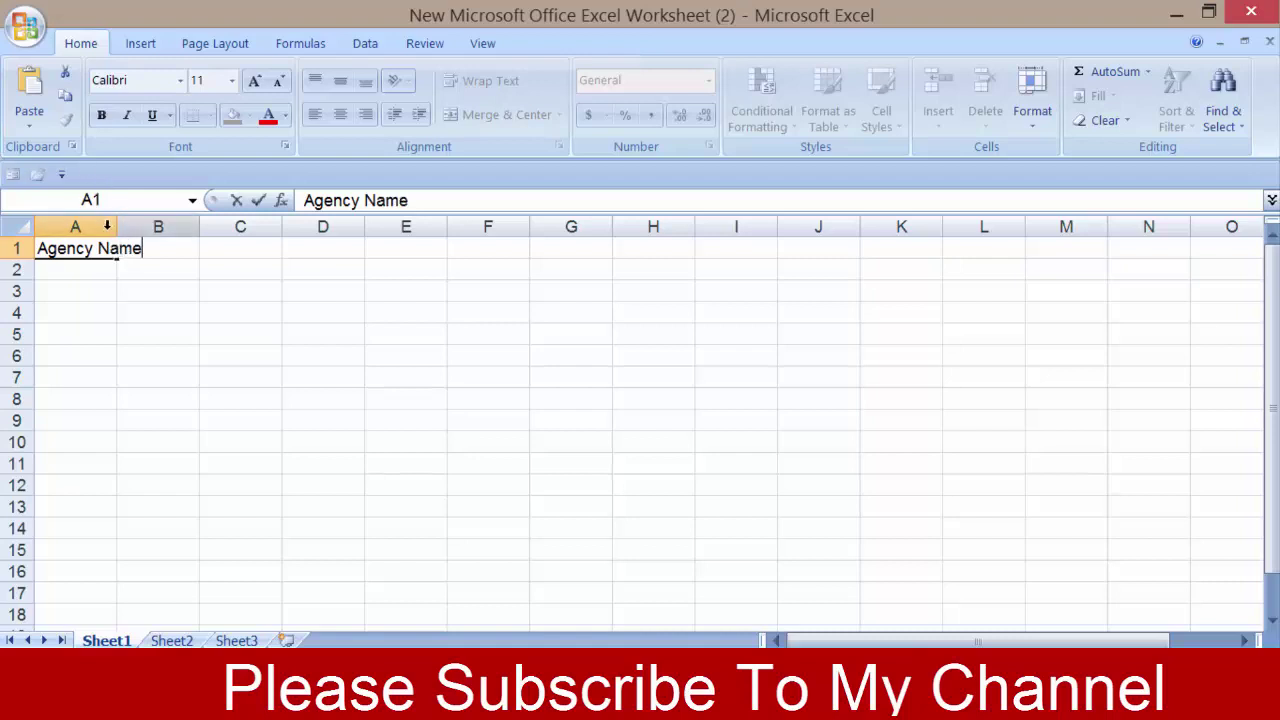
click(152, 266)
click(150, 247)
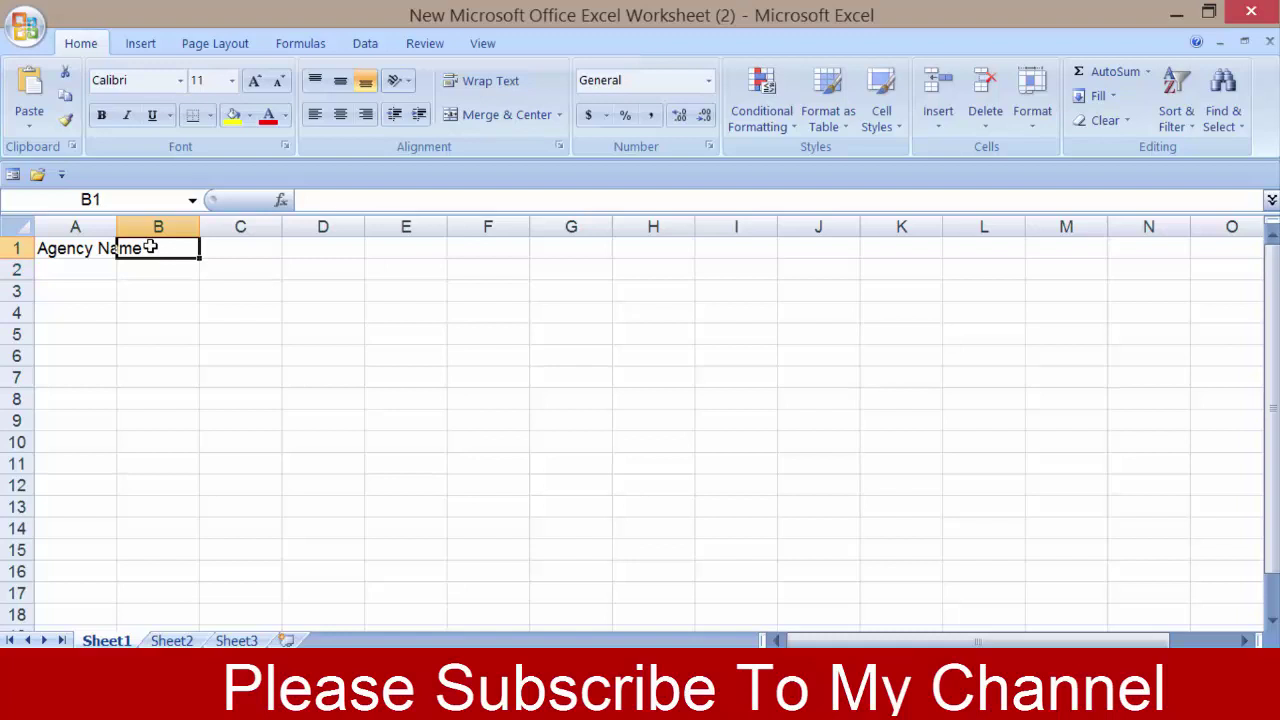
text(Website)
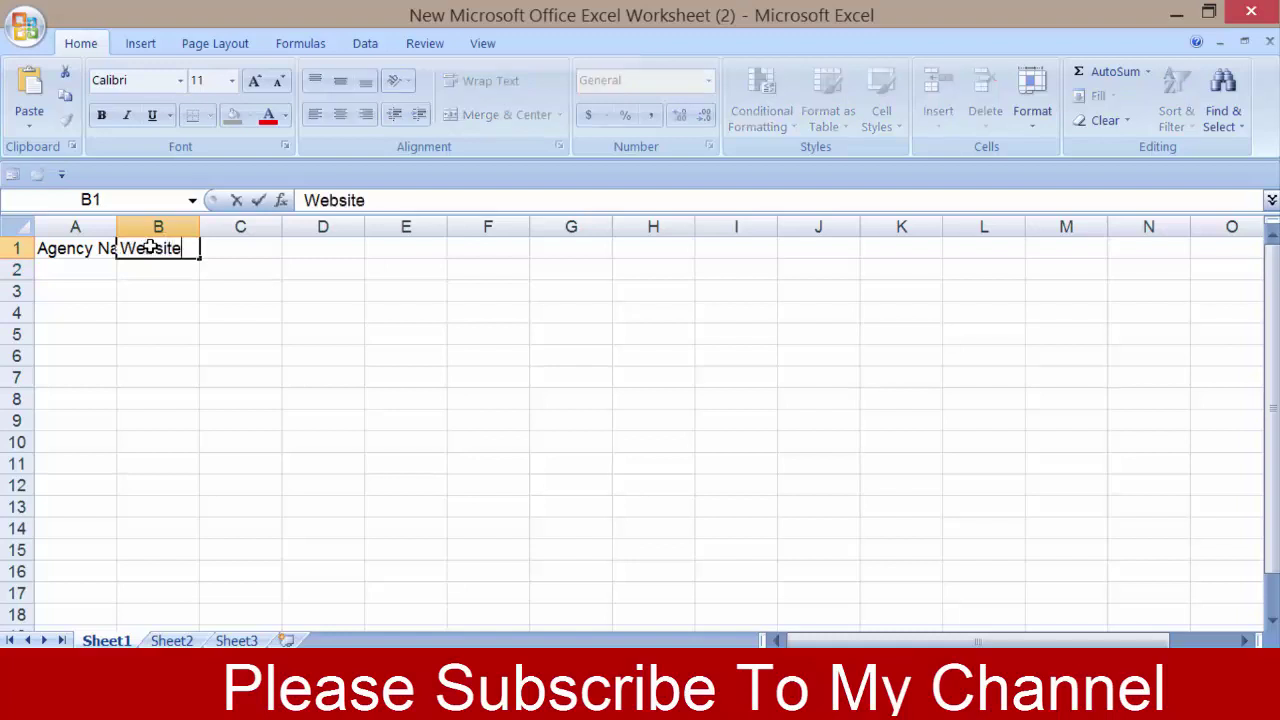
key(alt+Tab)
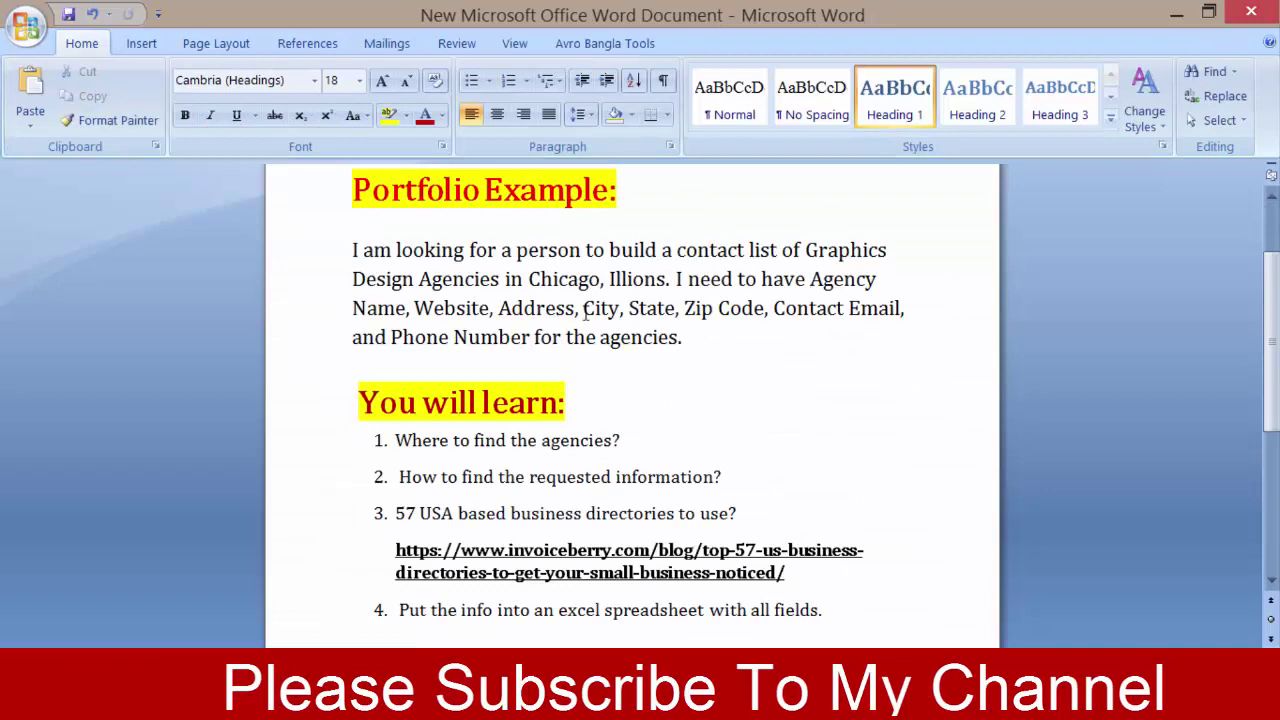
key(alt+Tab)
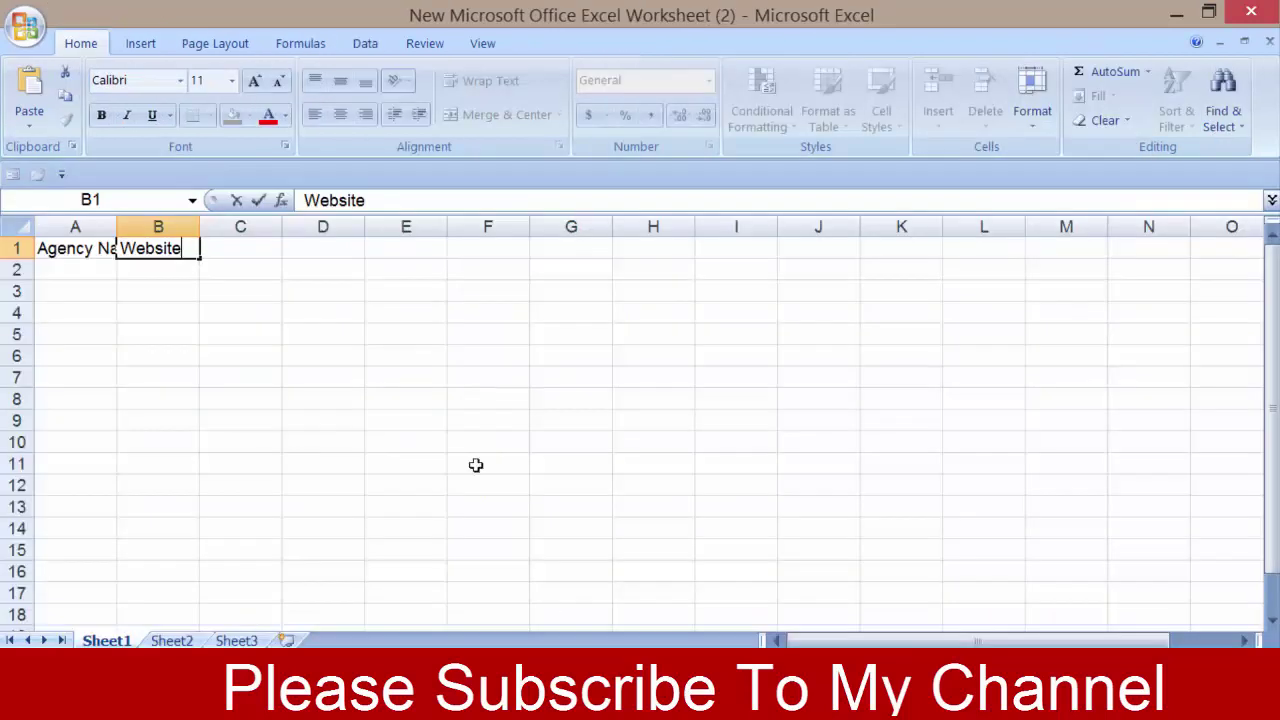
click(245, 248)
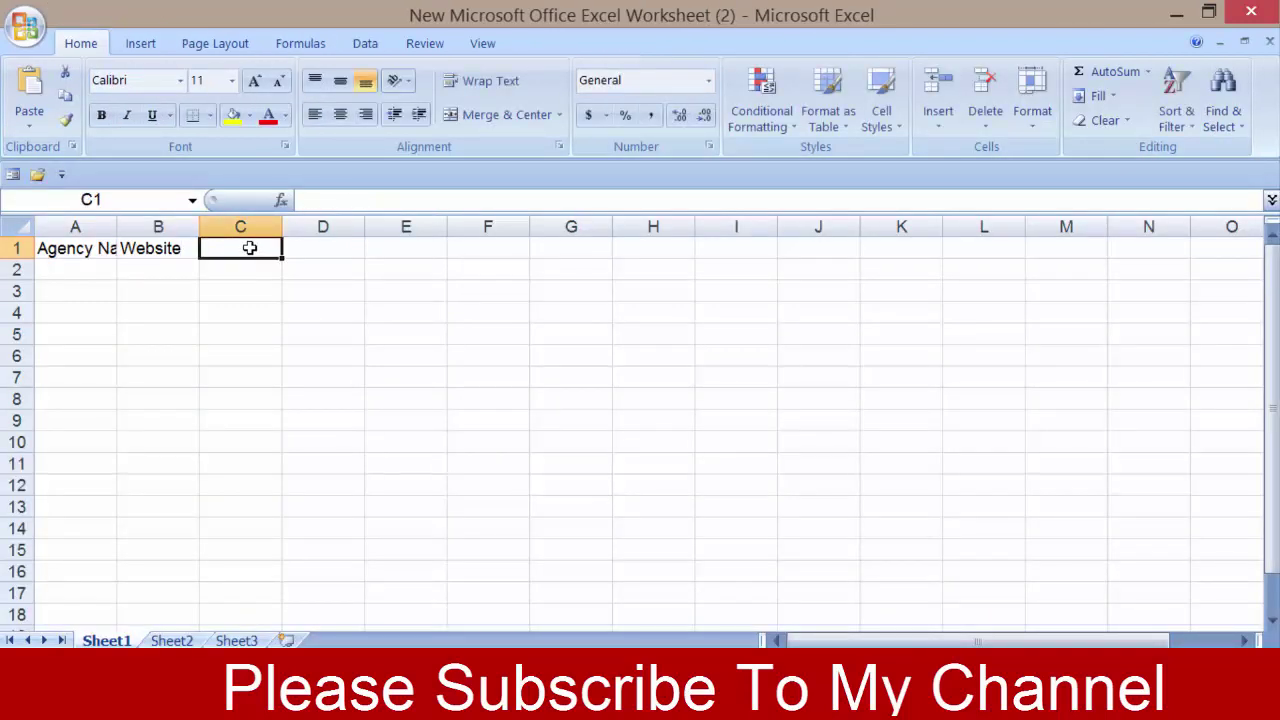
text(address)
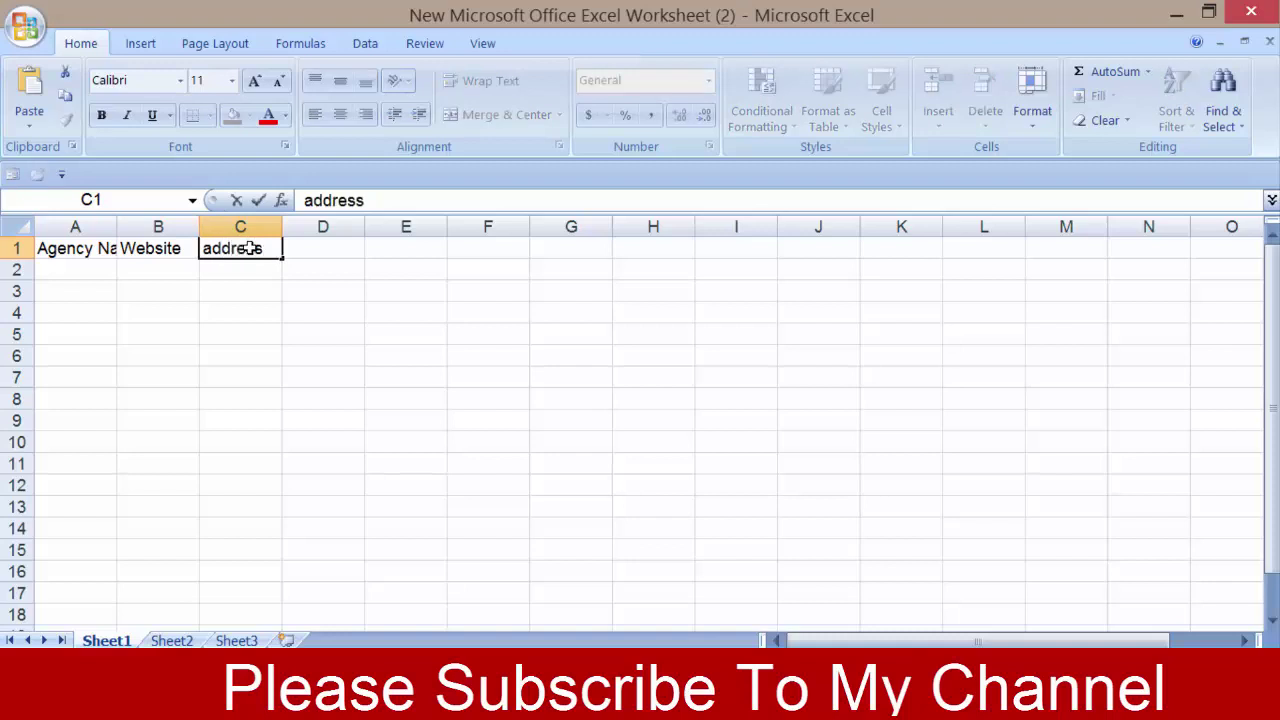
click(331, 246)
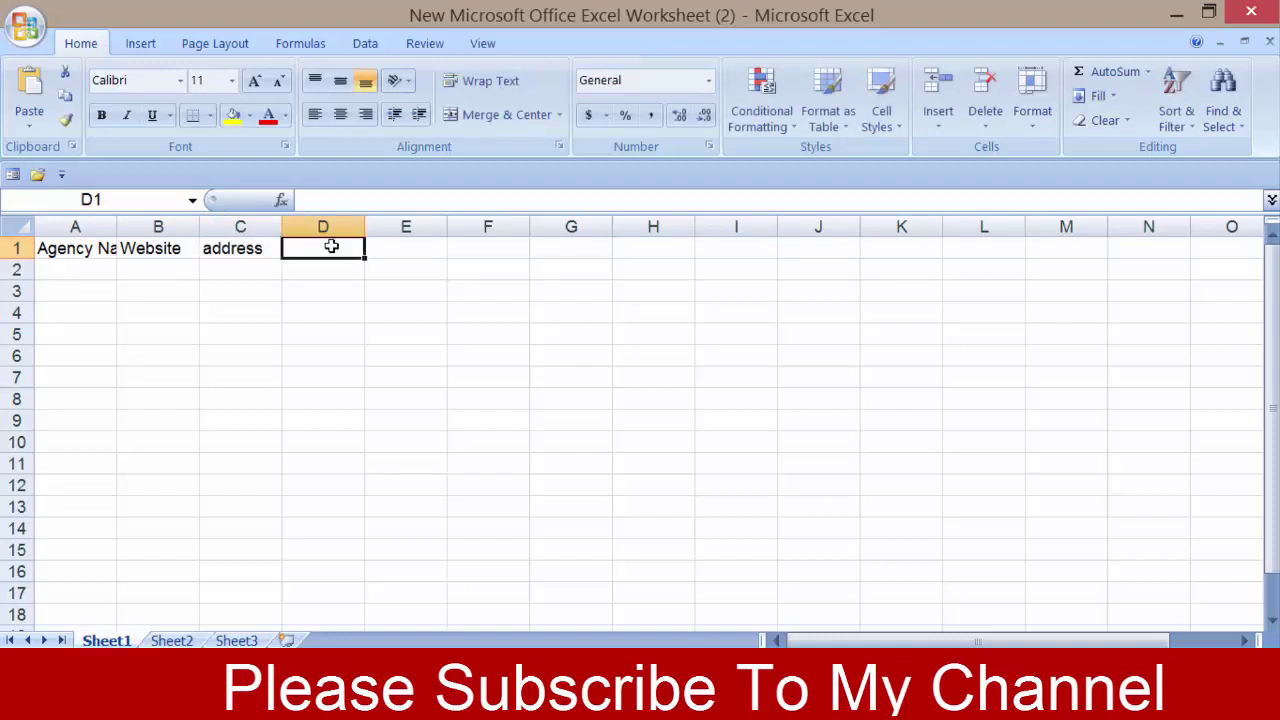
text(City)
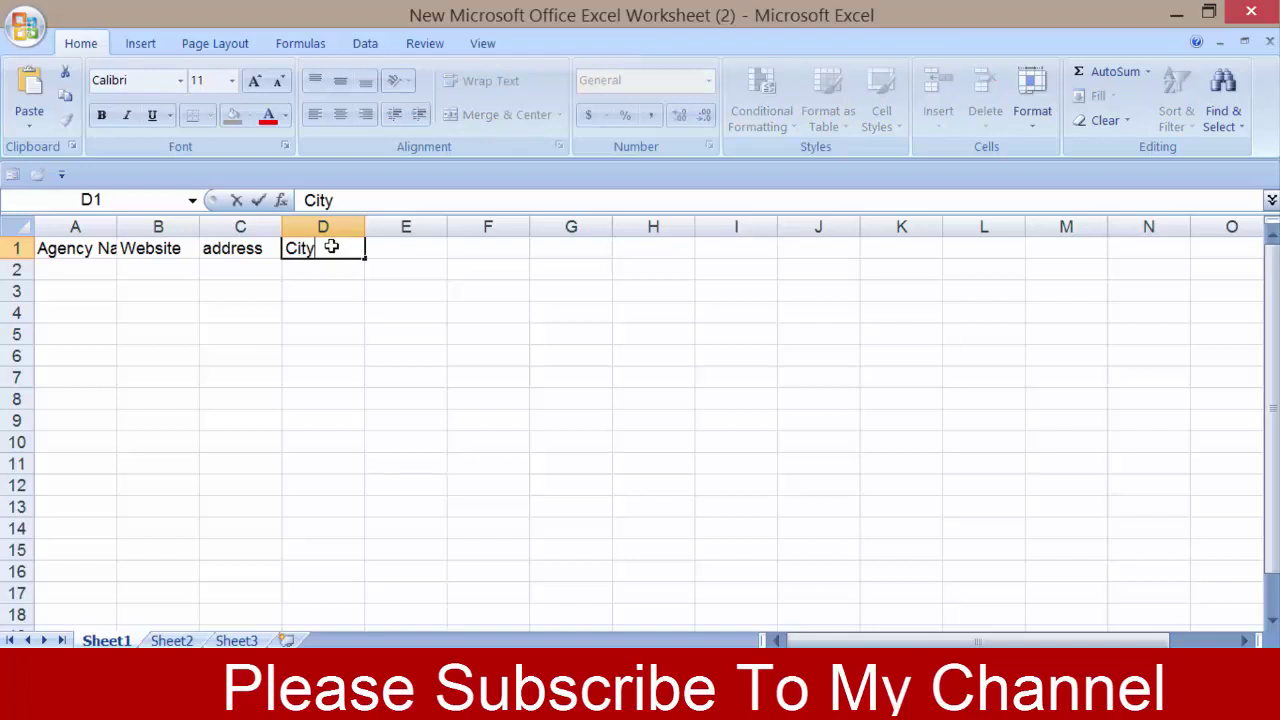
Step: Enter headings State, Zip Code, Contact Email and Phone Number in E1 through H1
click(414, 250)
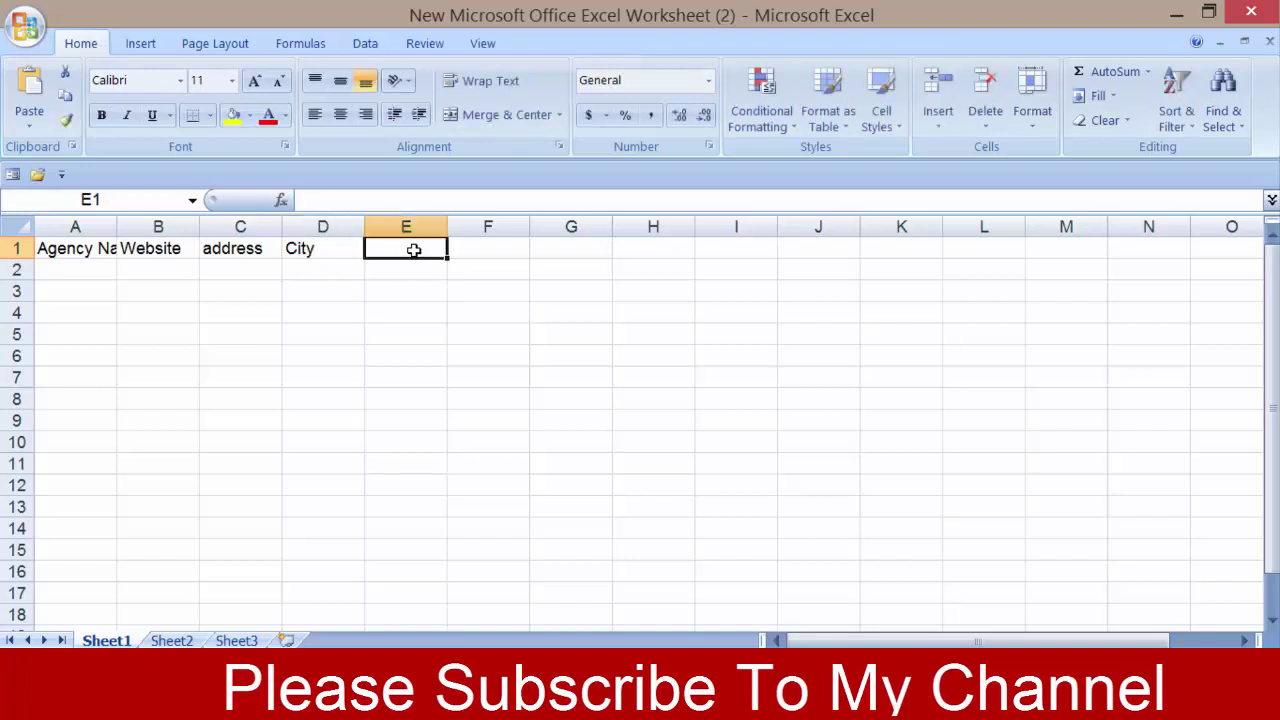
text(State)
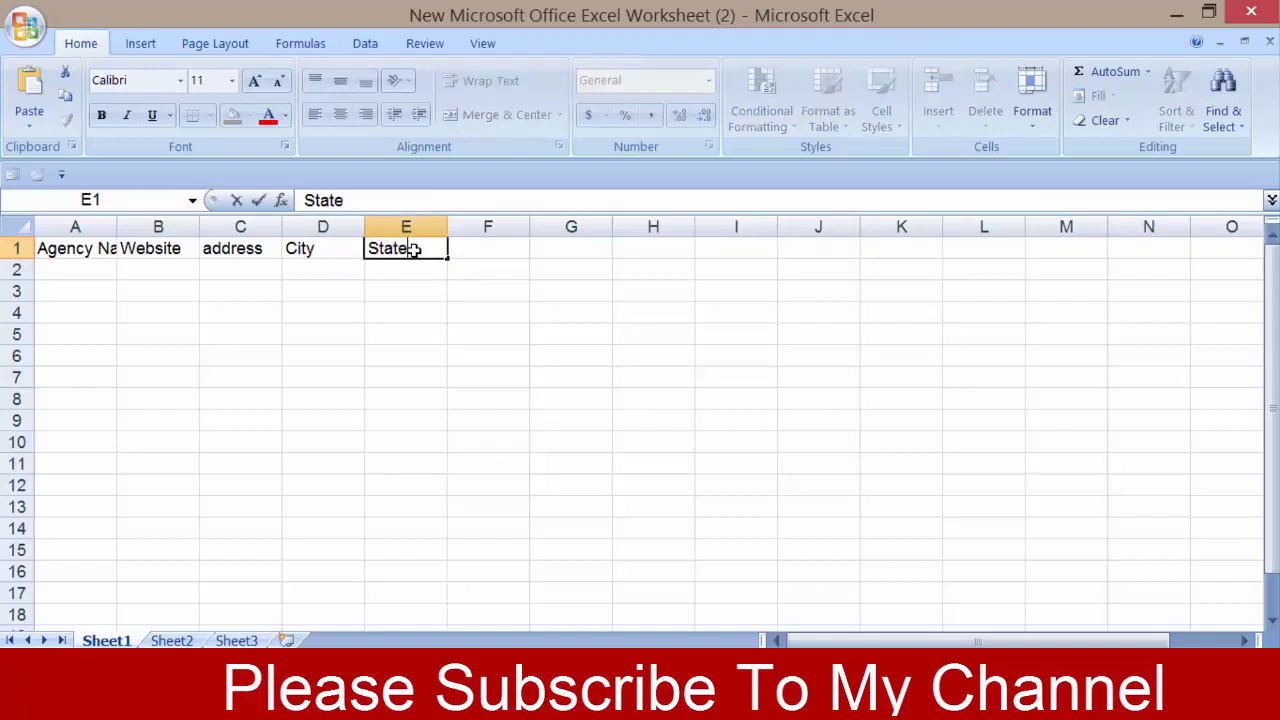
key(alt+Tab)
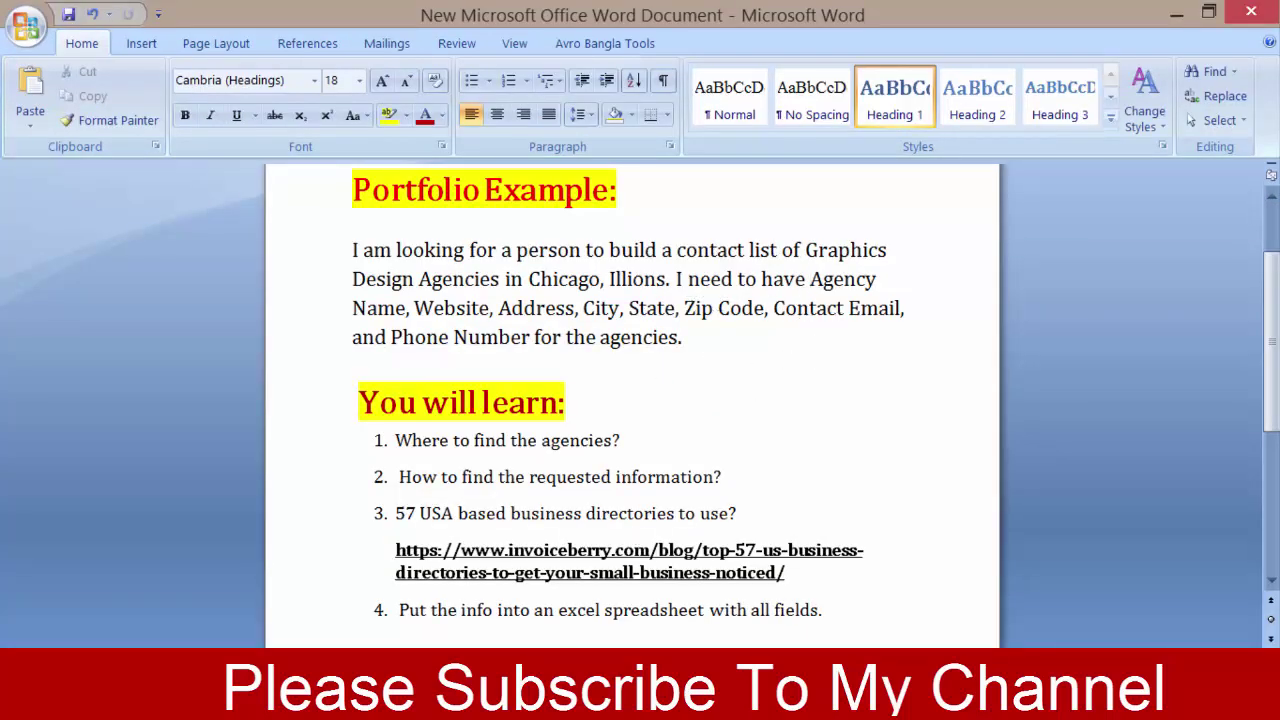
key(alt+Tab)
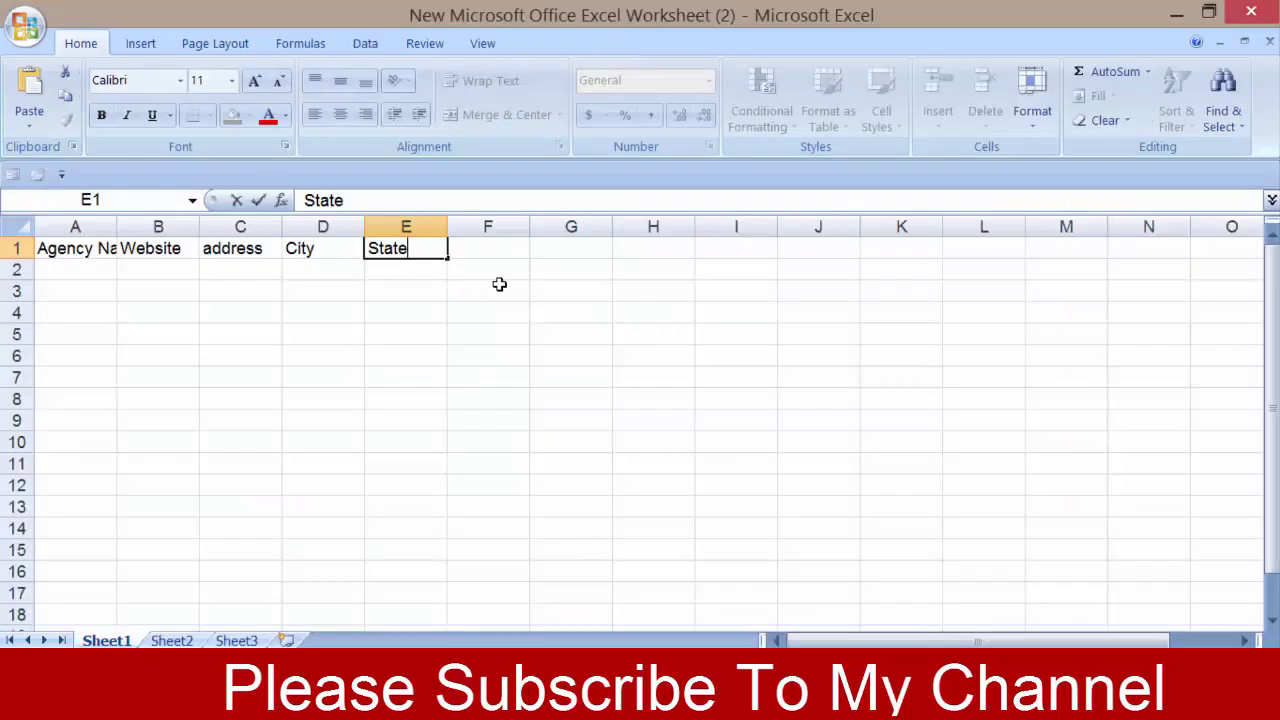
click(506, 250)
text(Zip Code)
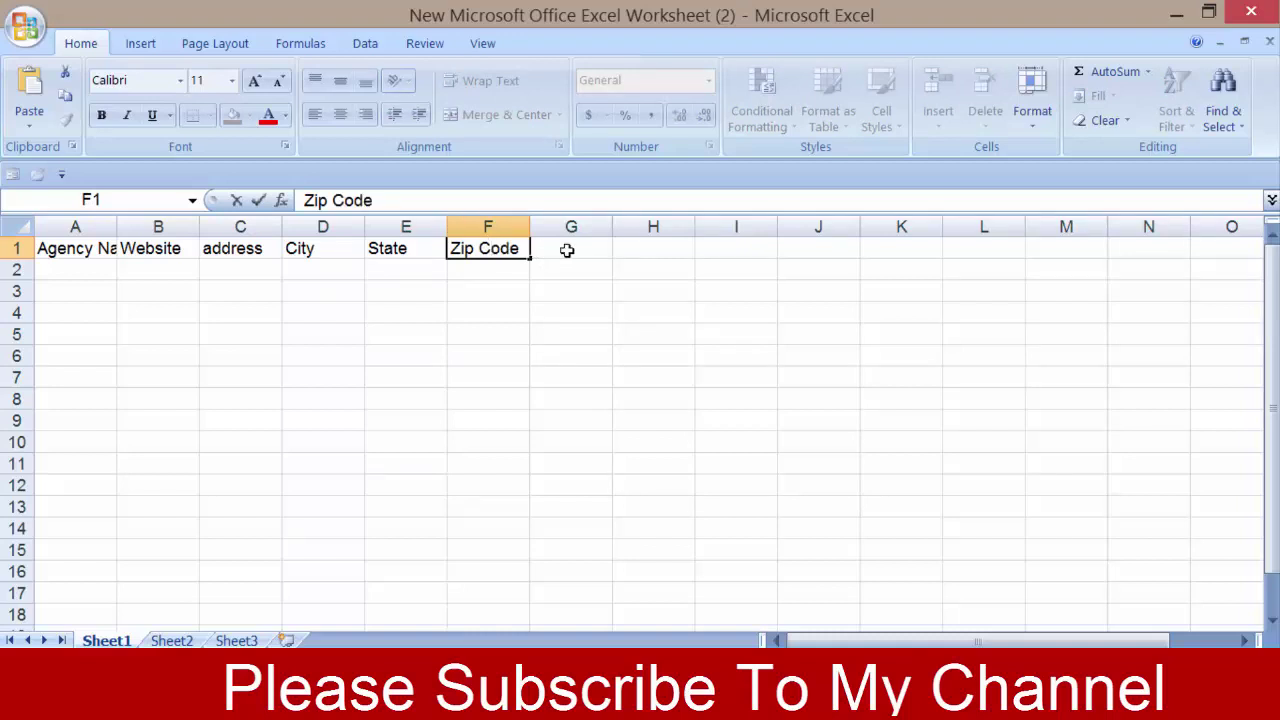
click(575, 249)
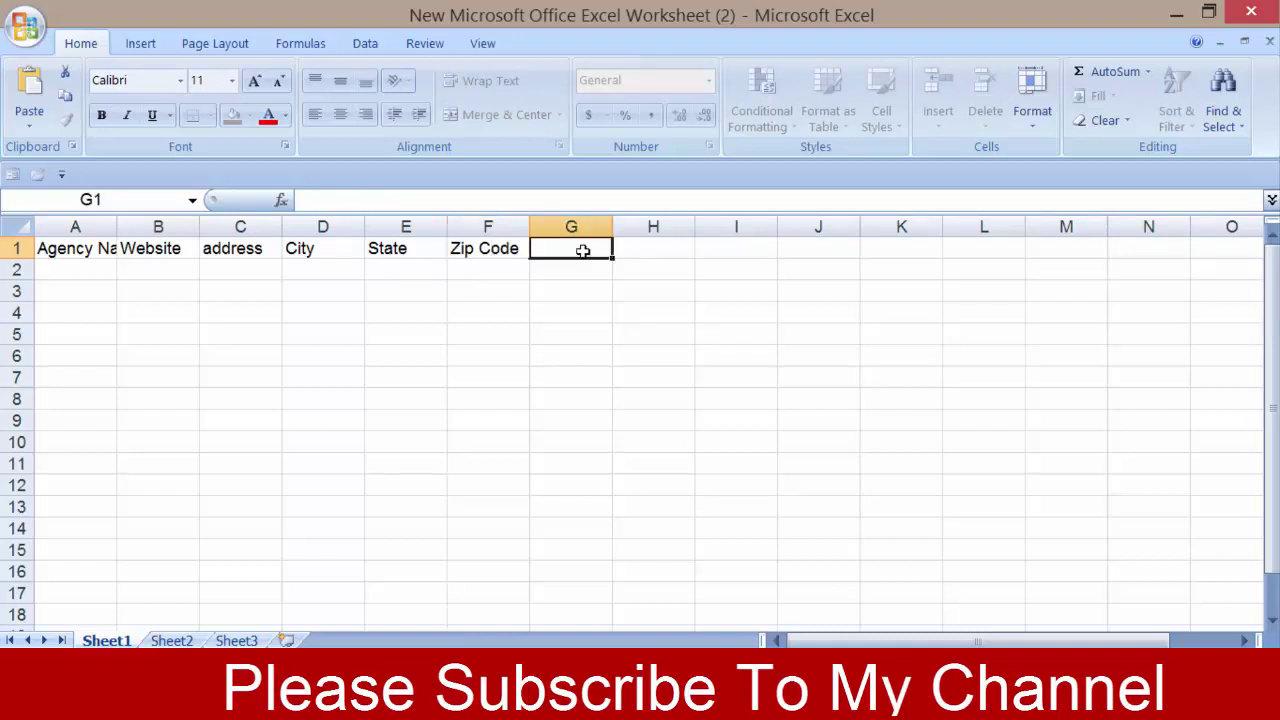
text(Con)
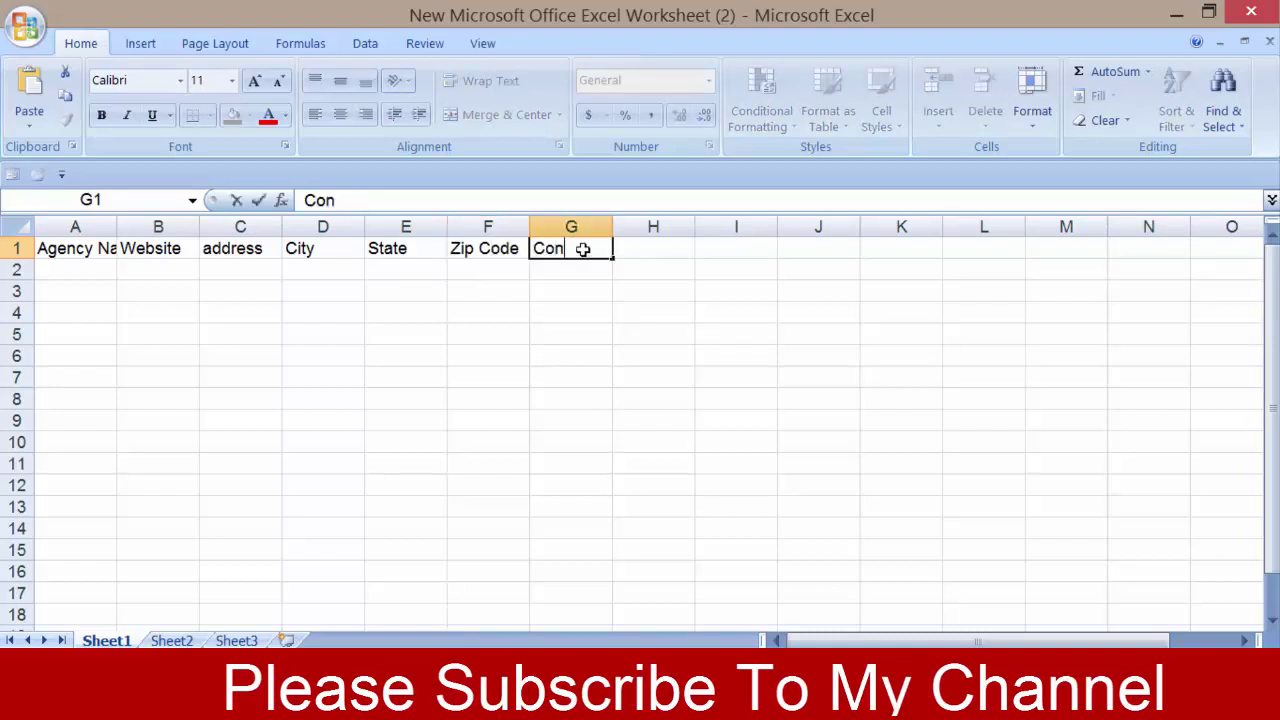
text(tact E)
text(mail)
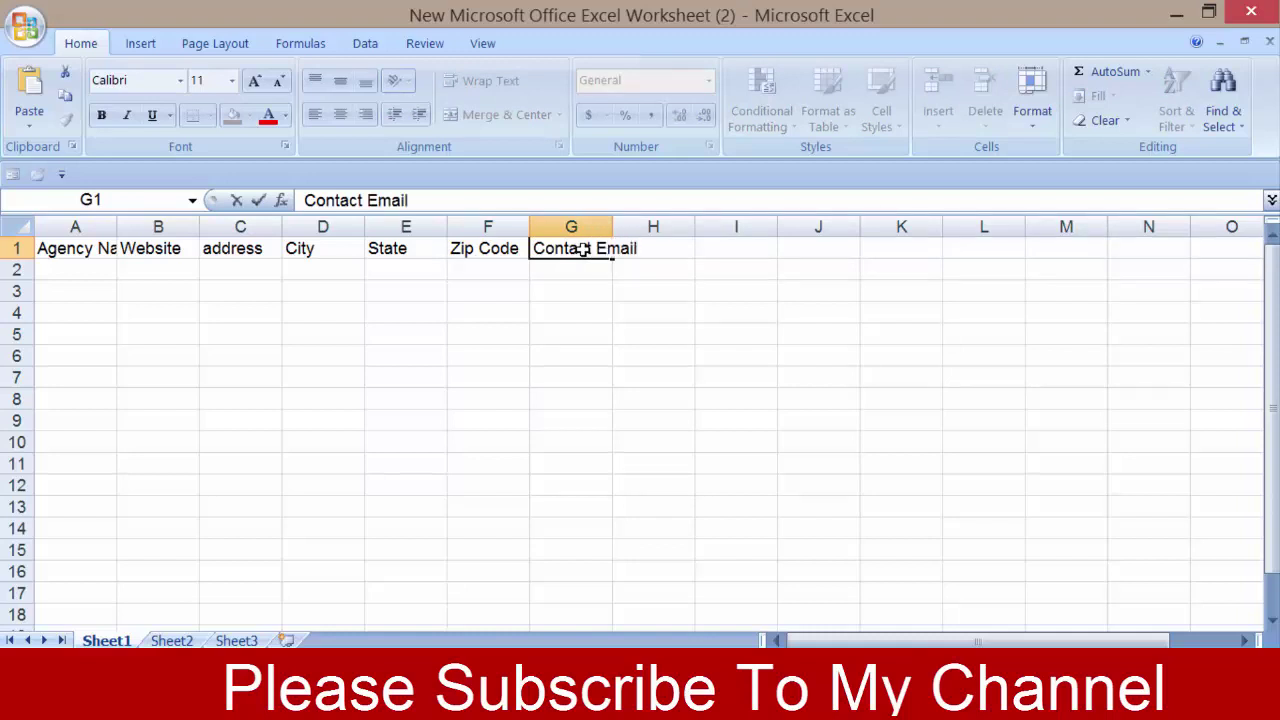
click(740, 254)
click(662, 249)
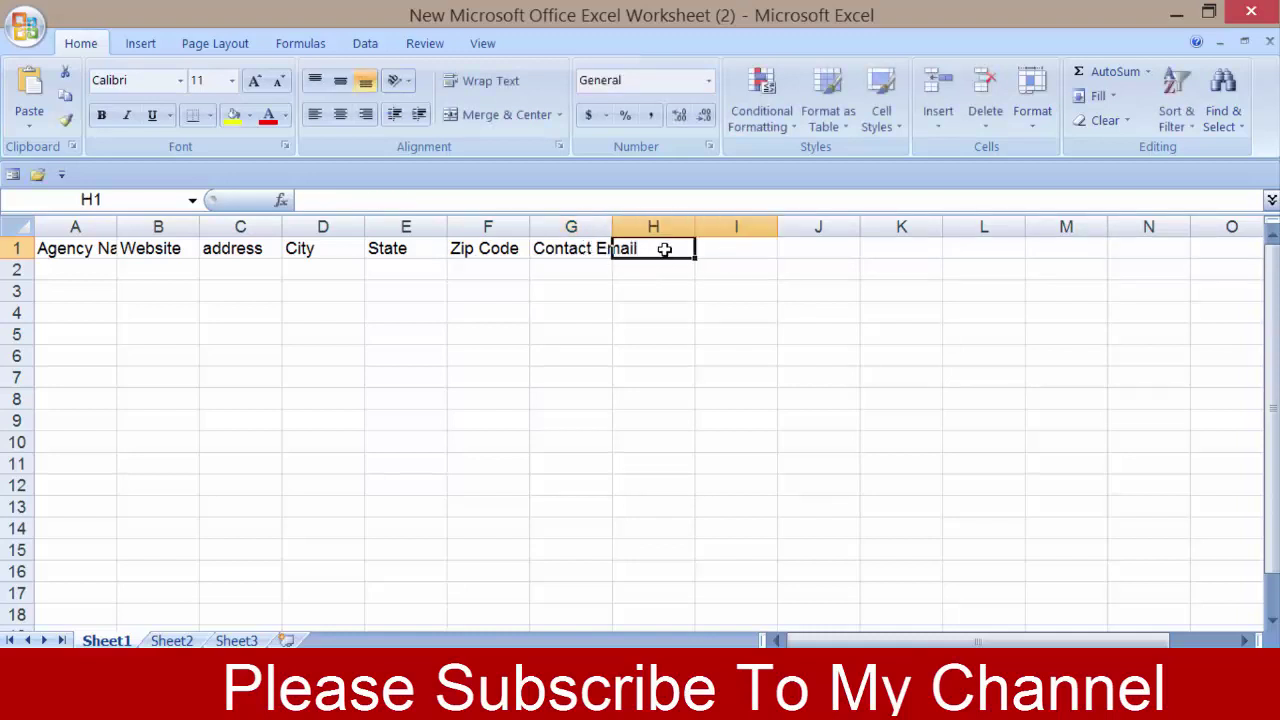
text(Phon)
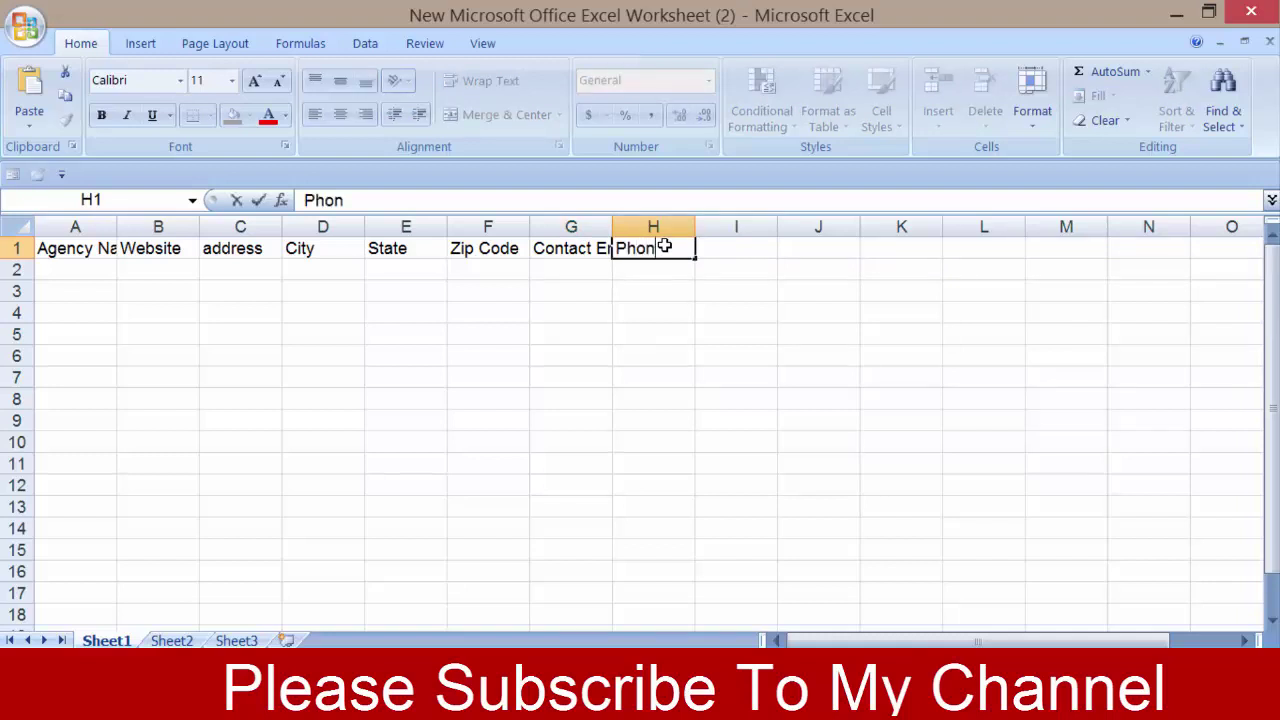
text(e N)
text(umber)
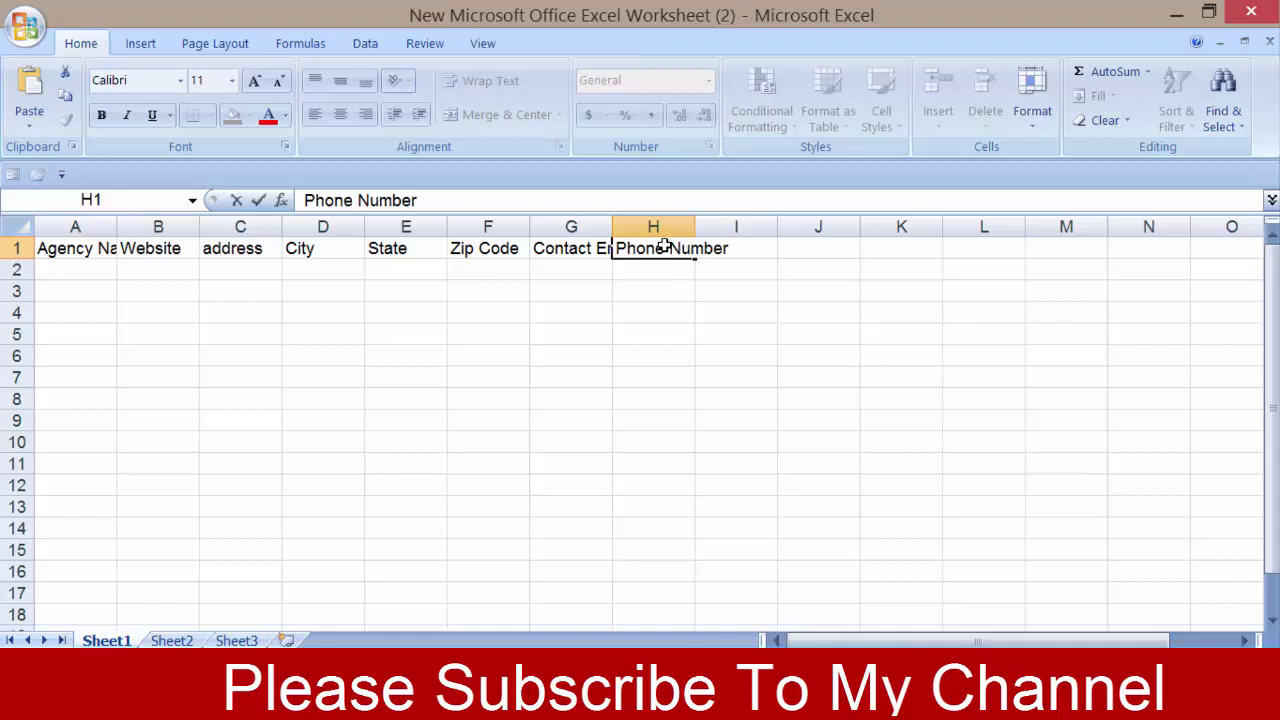
Step: Finish the Phone Number heading and auto-fit columns A, B, C, G and H
click(84, 270)
double_click(116, 227)
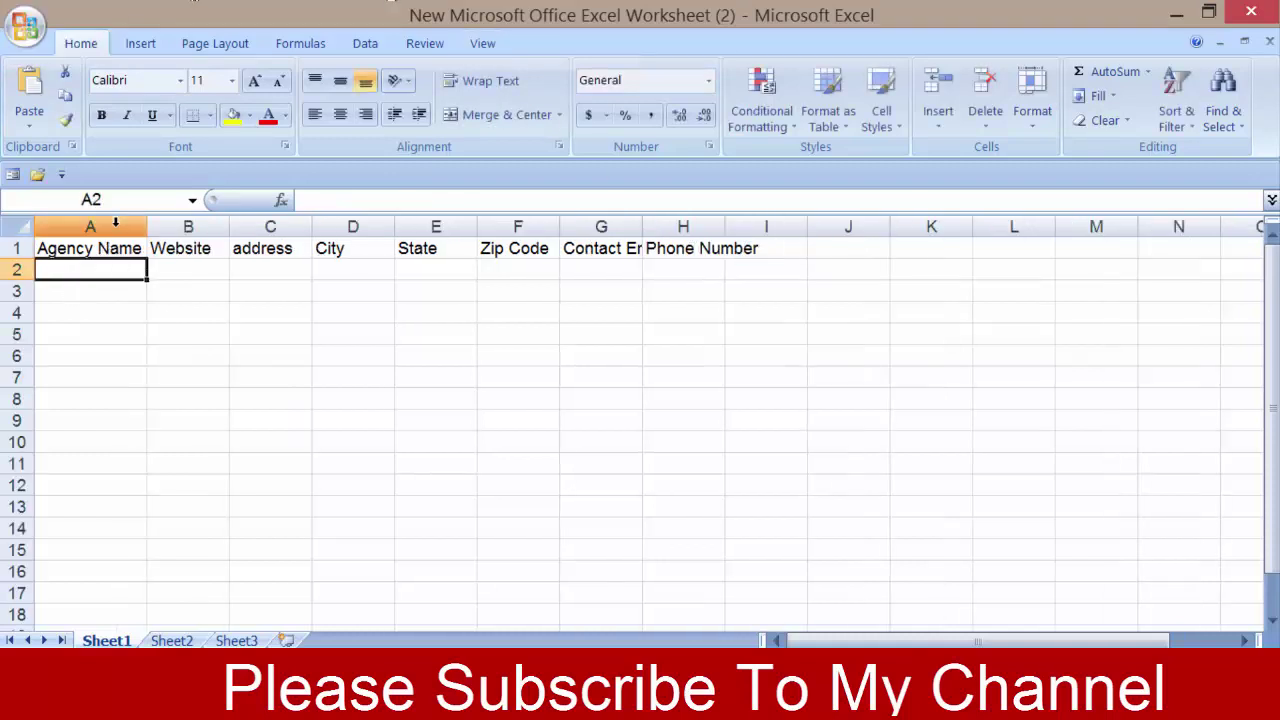
double_click(230, 224)
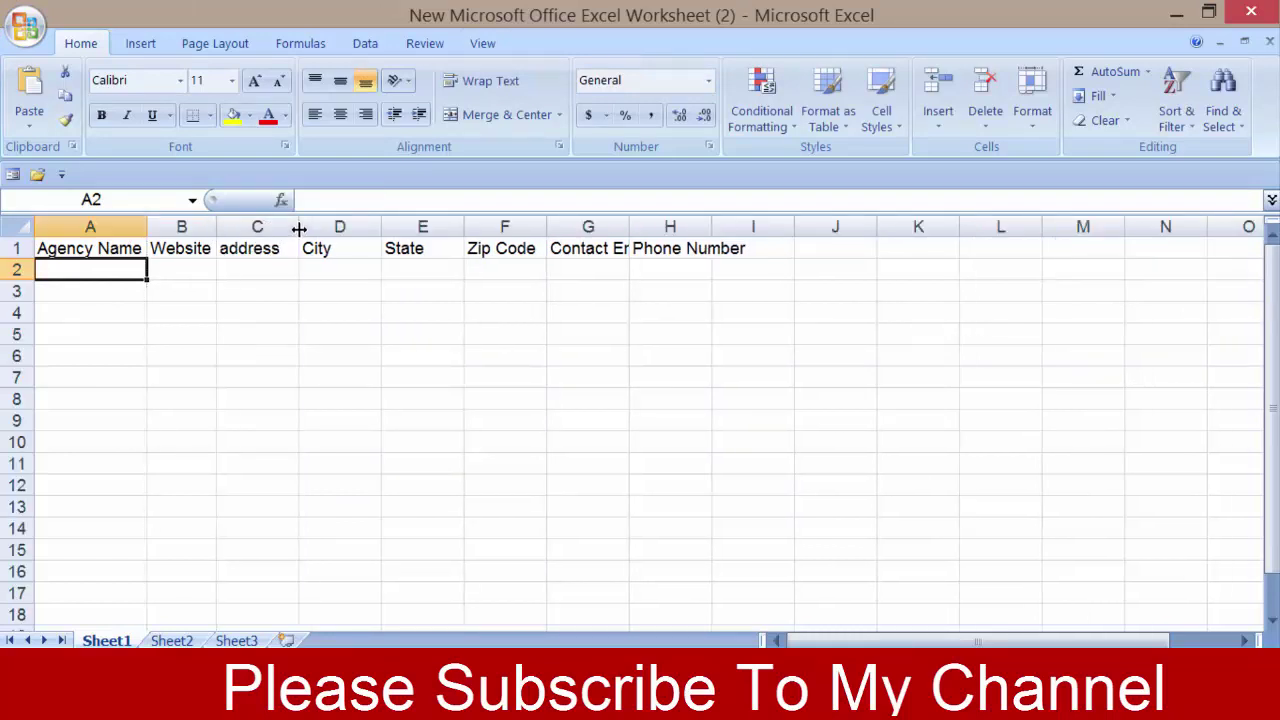
drag(299, 229, 299, 229)
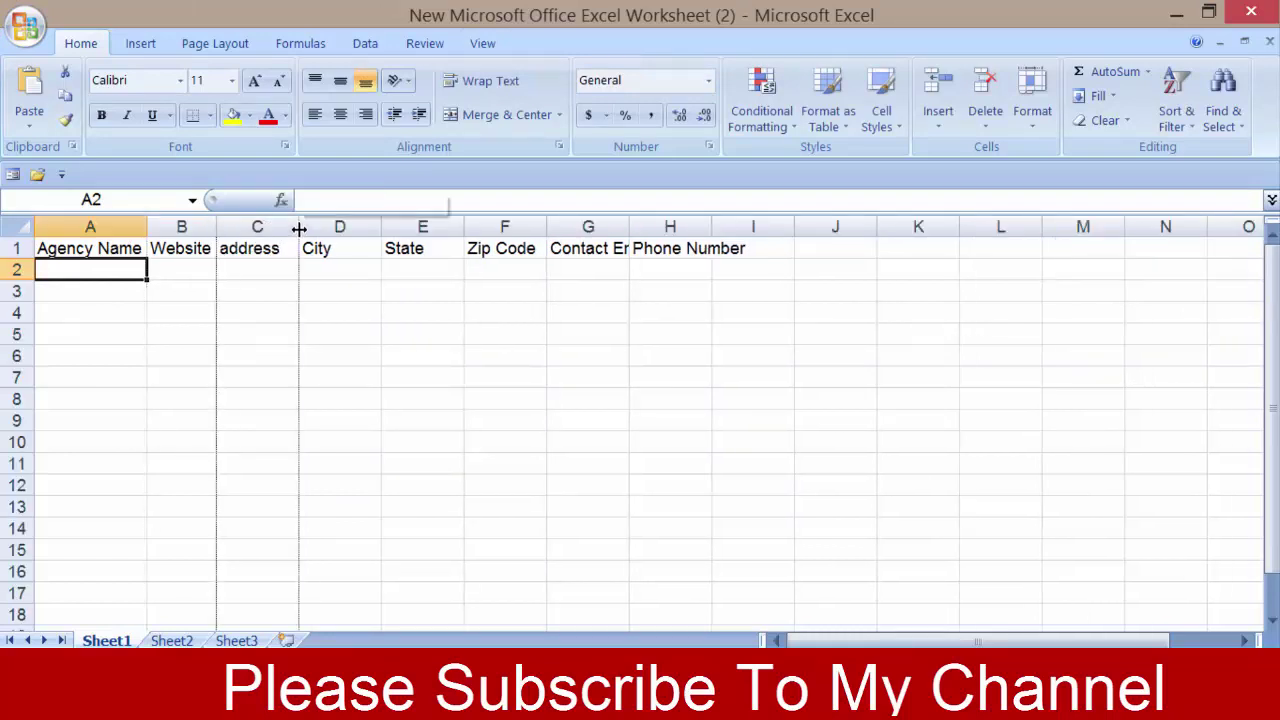
double_click(629, 227)
double_click(742, 227)
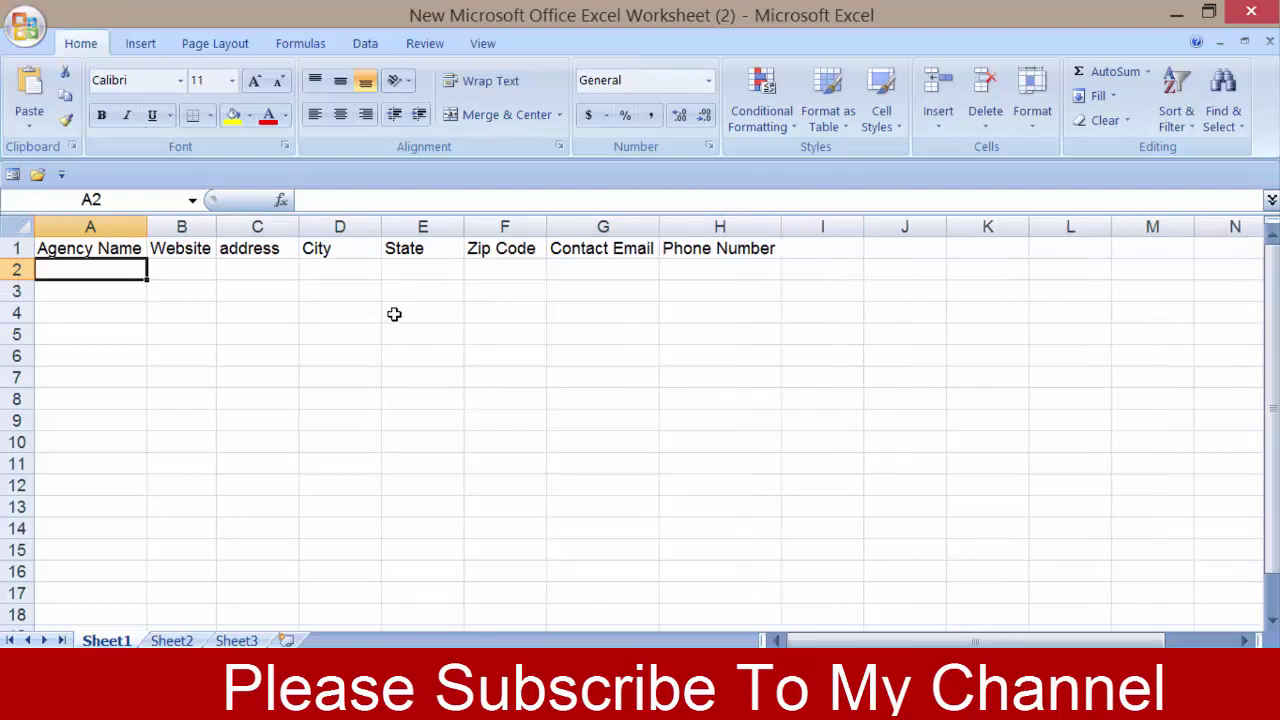
click(591, 272)
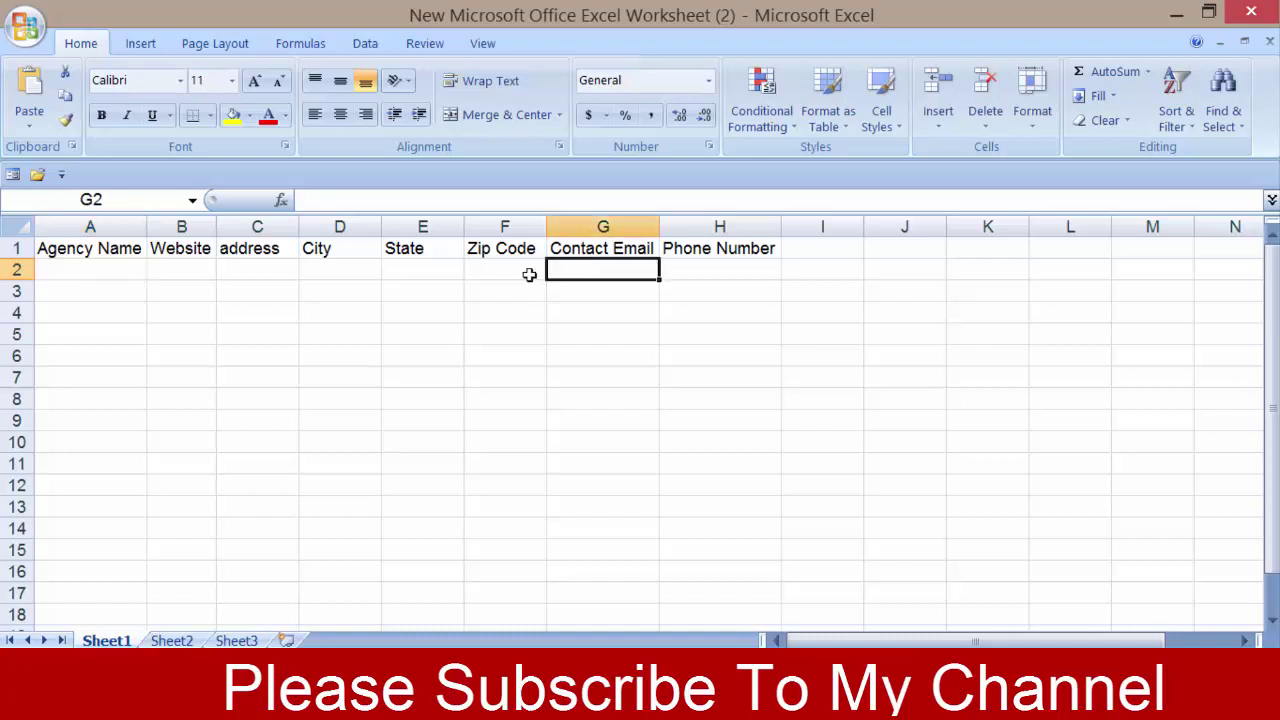
Step: Format headers A1:H1 as 12-point red text on a yellow fill
click(57, 253)
click(20, 248)
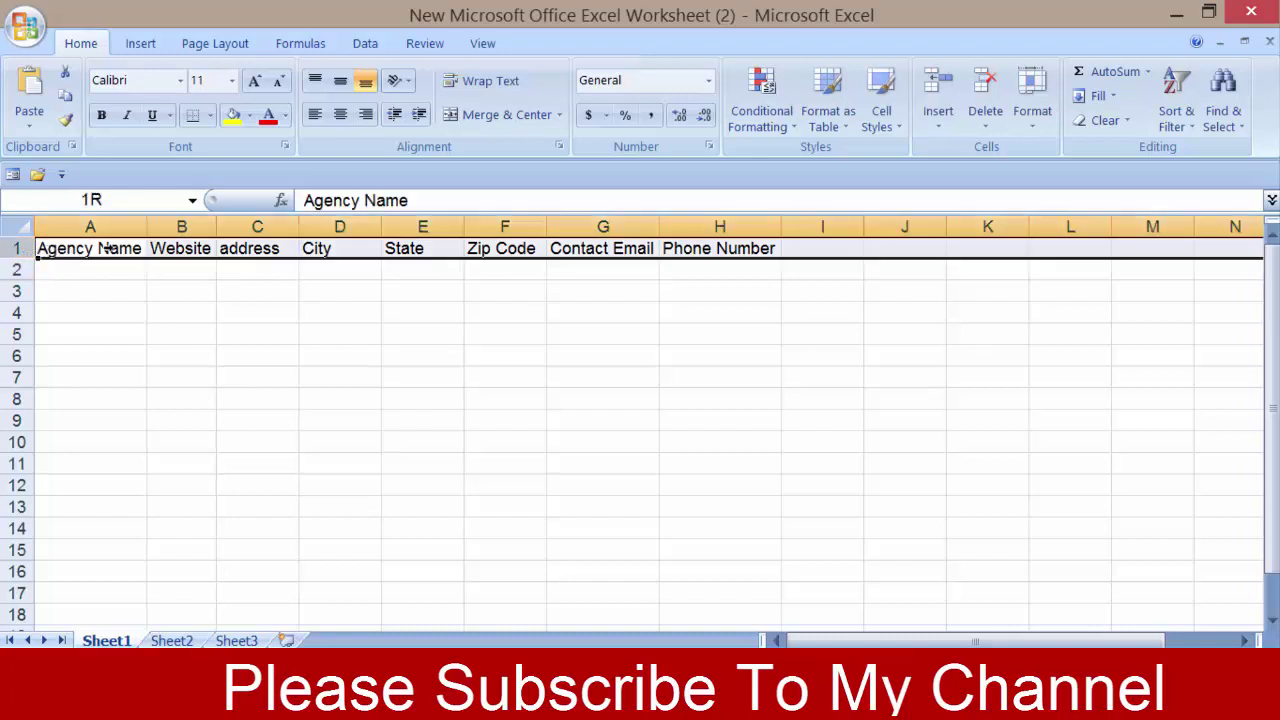
click(192, 284)
mouse_move(100, 250)
mouse_down()
mouse_move(685, 263)
mouse_move(728, 251)
mouse_up()
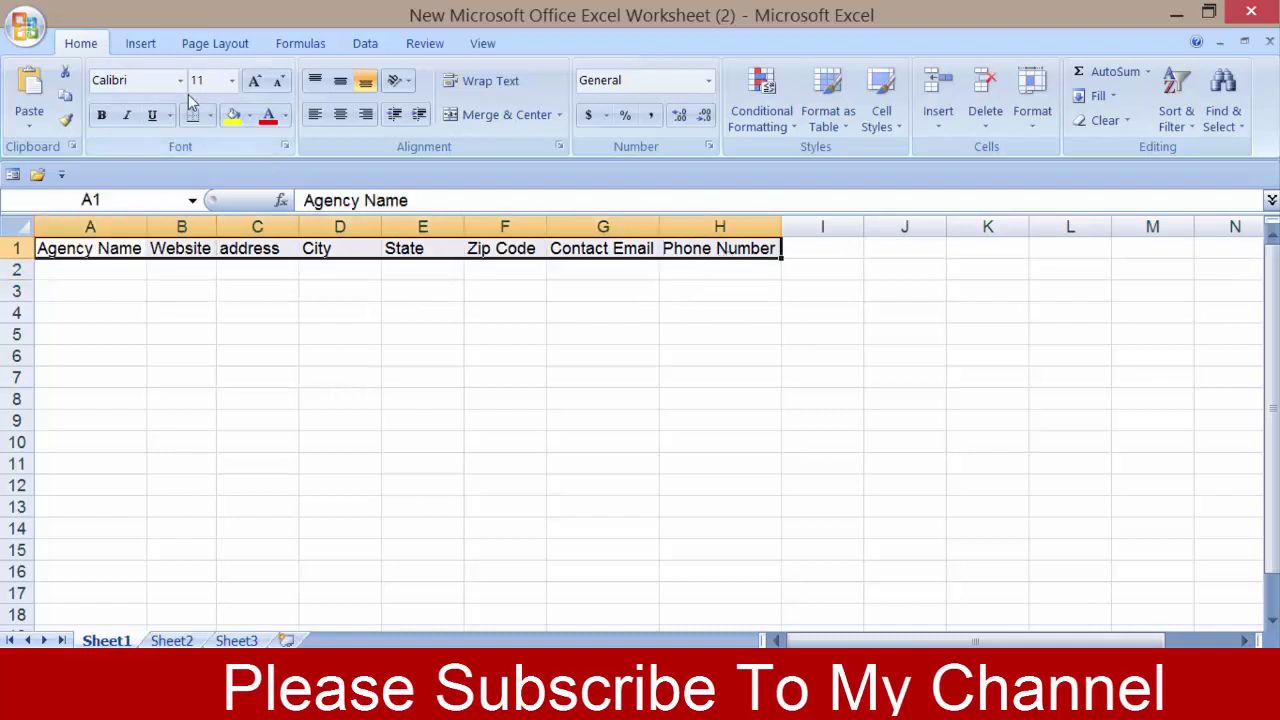
click(231, 82)
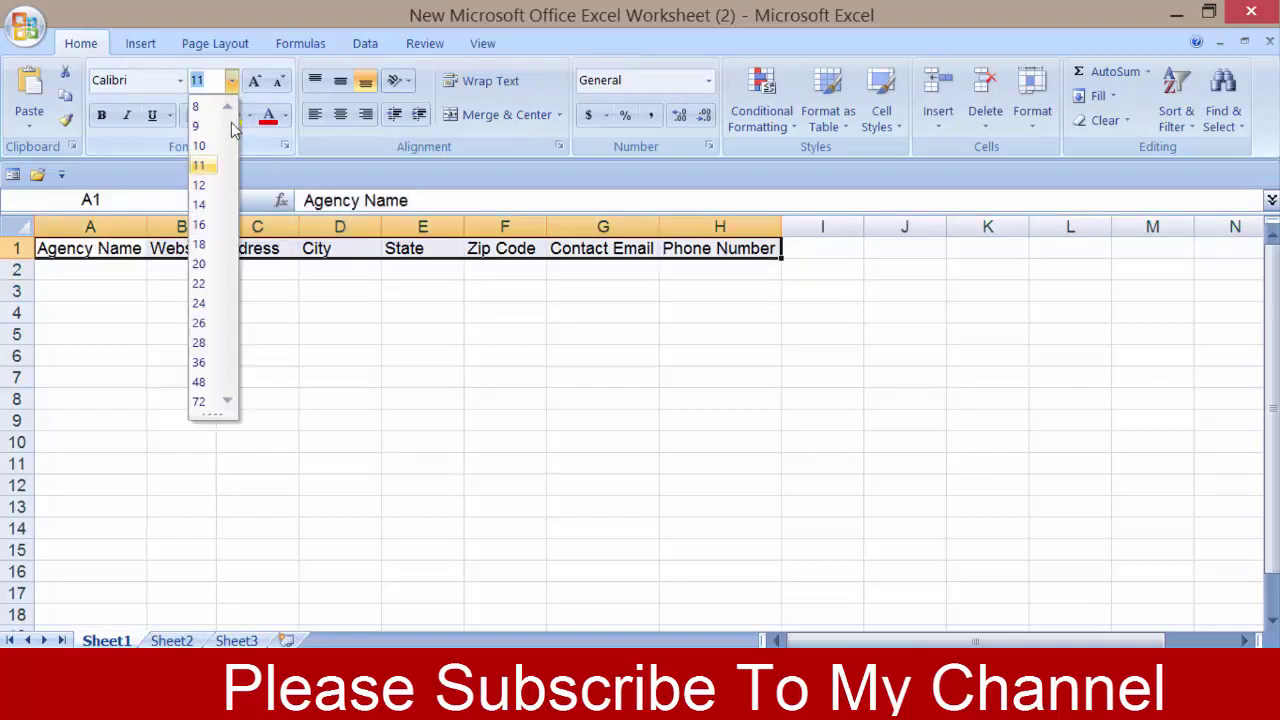
click(200, 186)
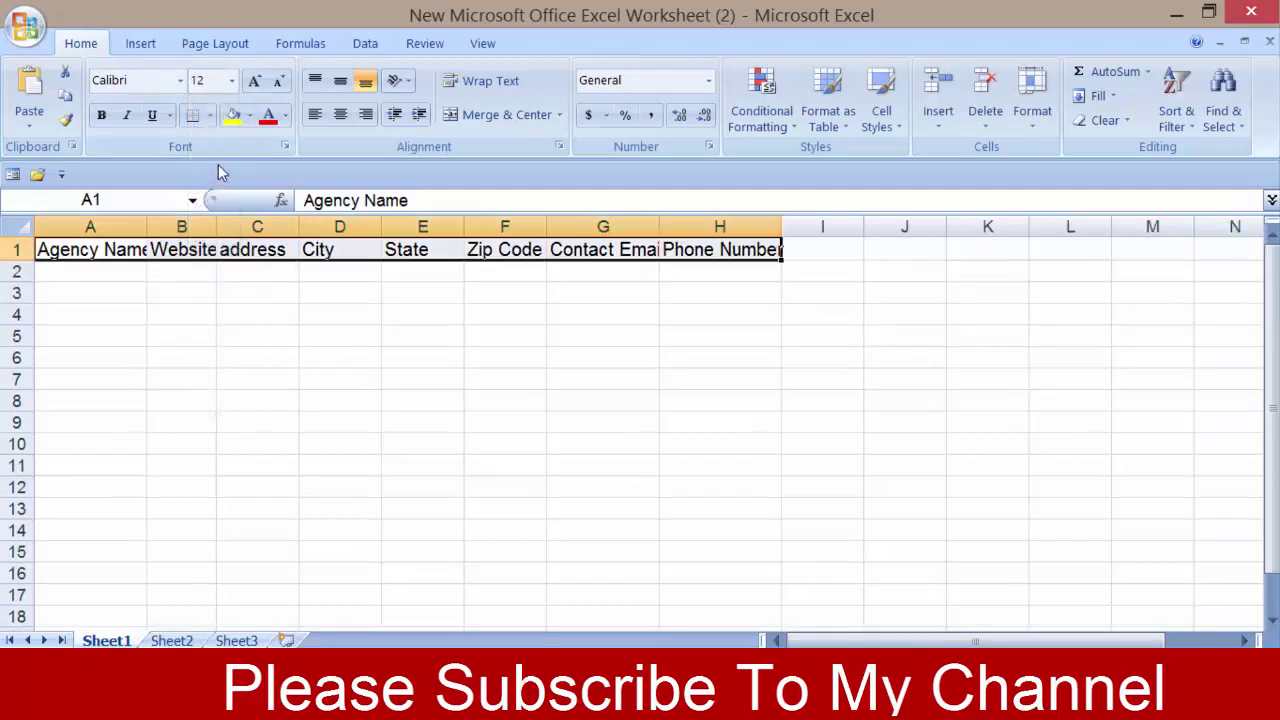
click(232, 115)
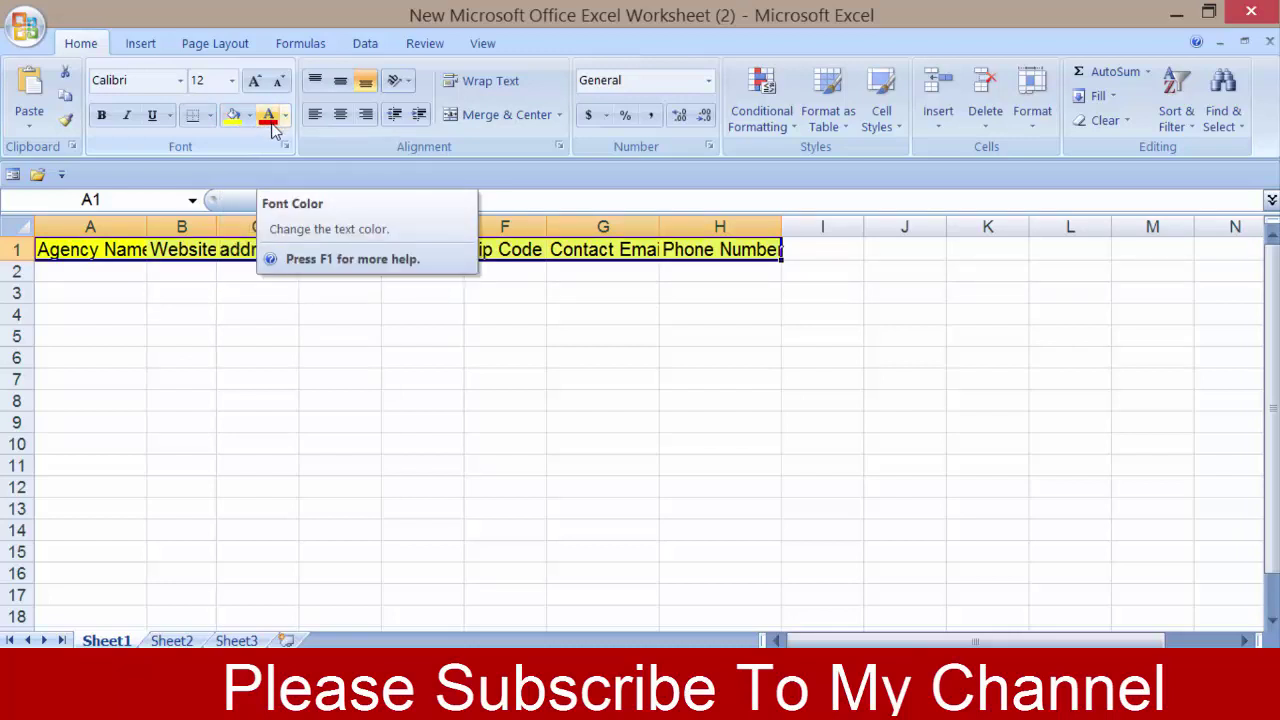
click(270, 117)
Step: Drag columns A, B, C, D, F and G wider, then select cell A2
click(345, 340)
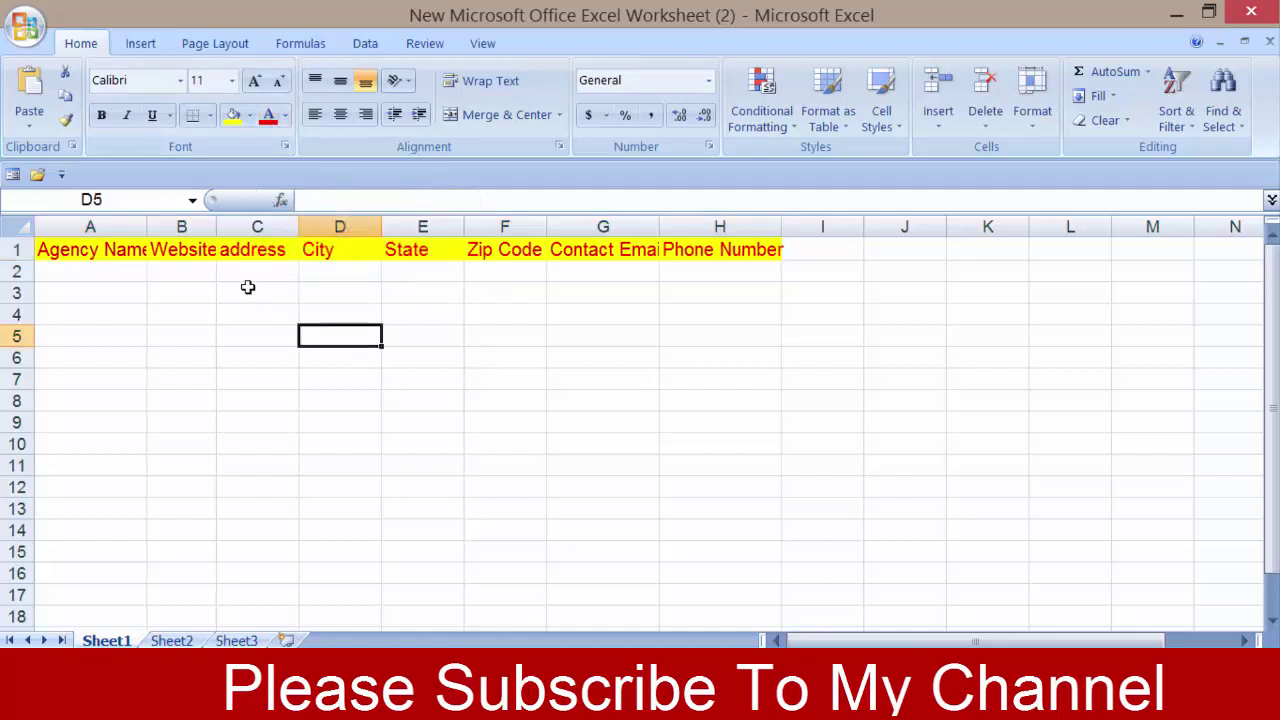
click(140, 227)
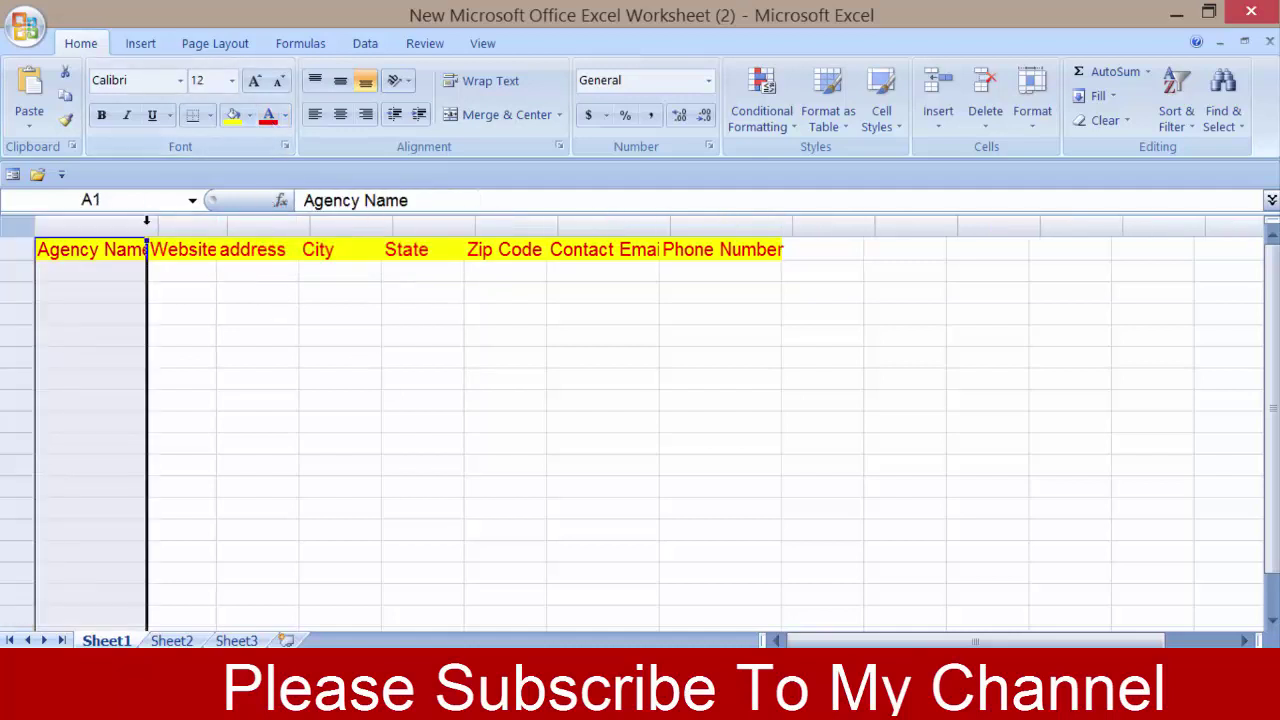
drag(147, 227, 256, 228)
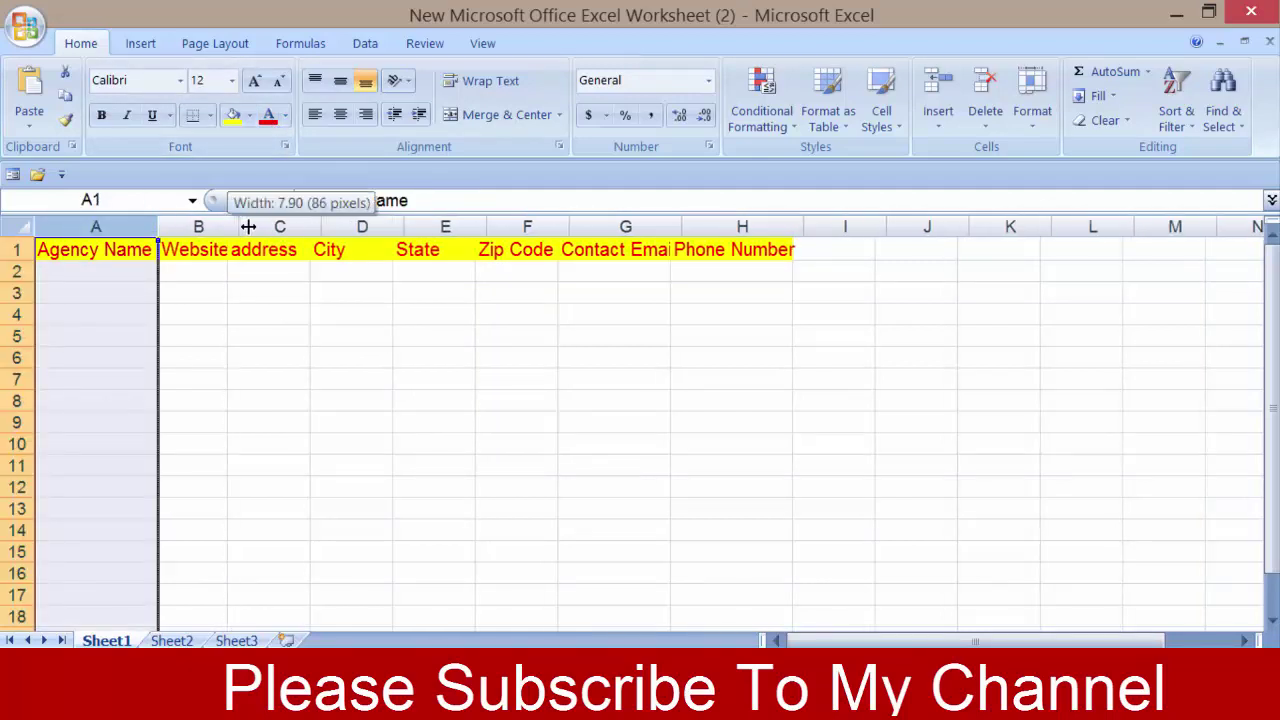
drag(340, 228, 370, 228)
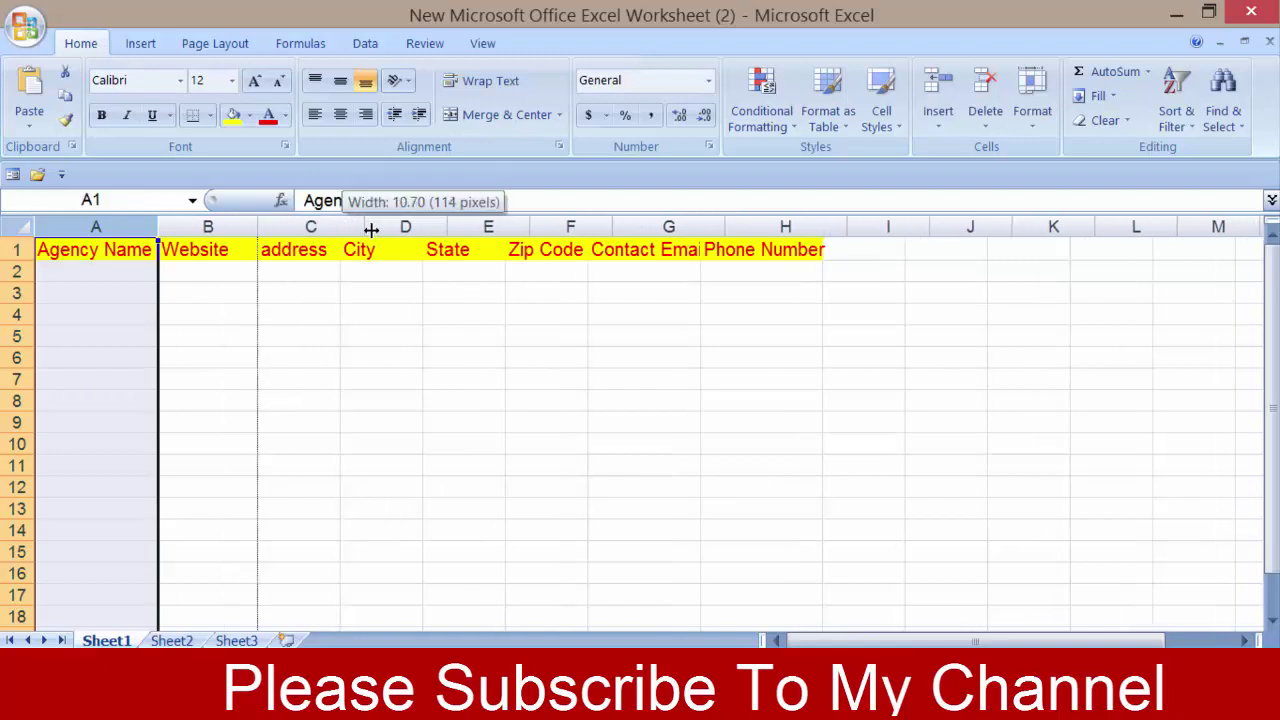
drag(453, 227, 490, 227)
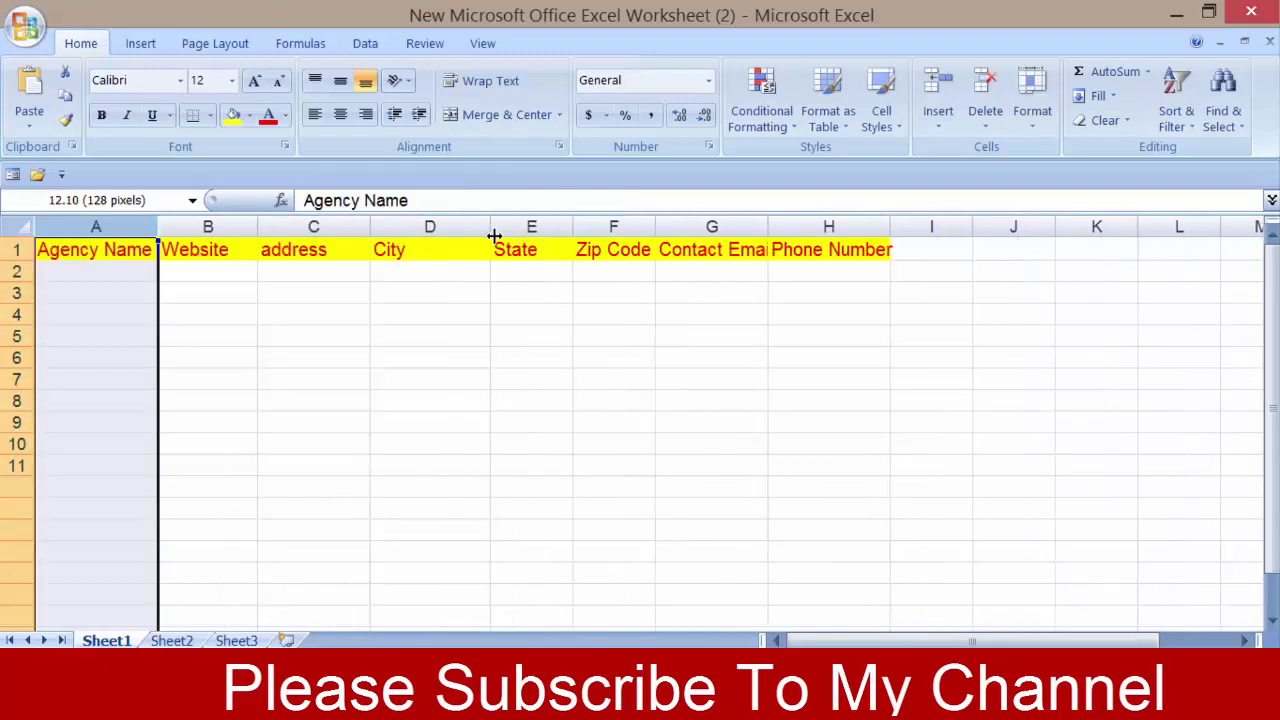
drag(655, 227, 723, 235)
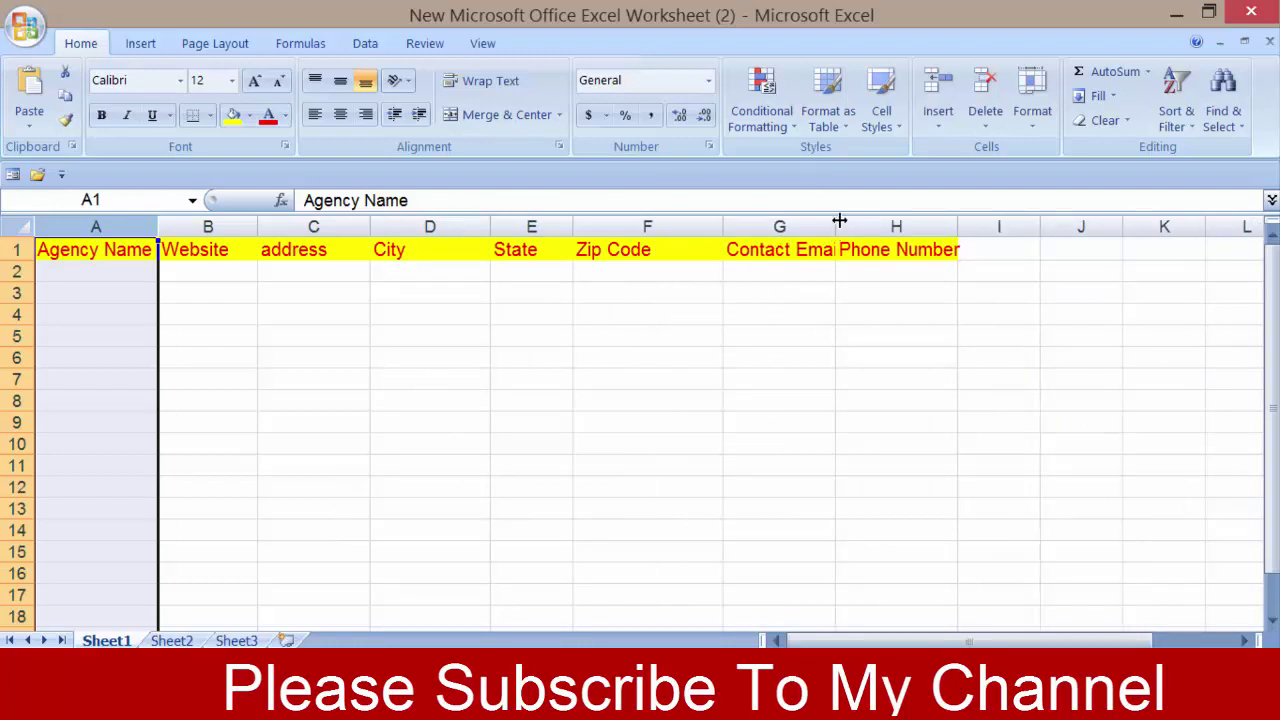
drag(836, 226, 878, 227)
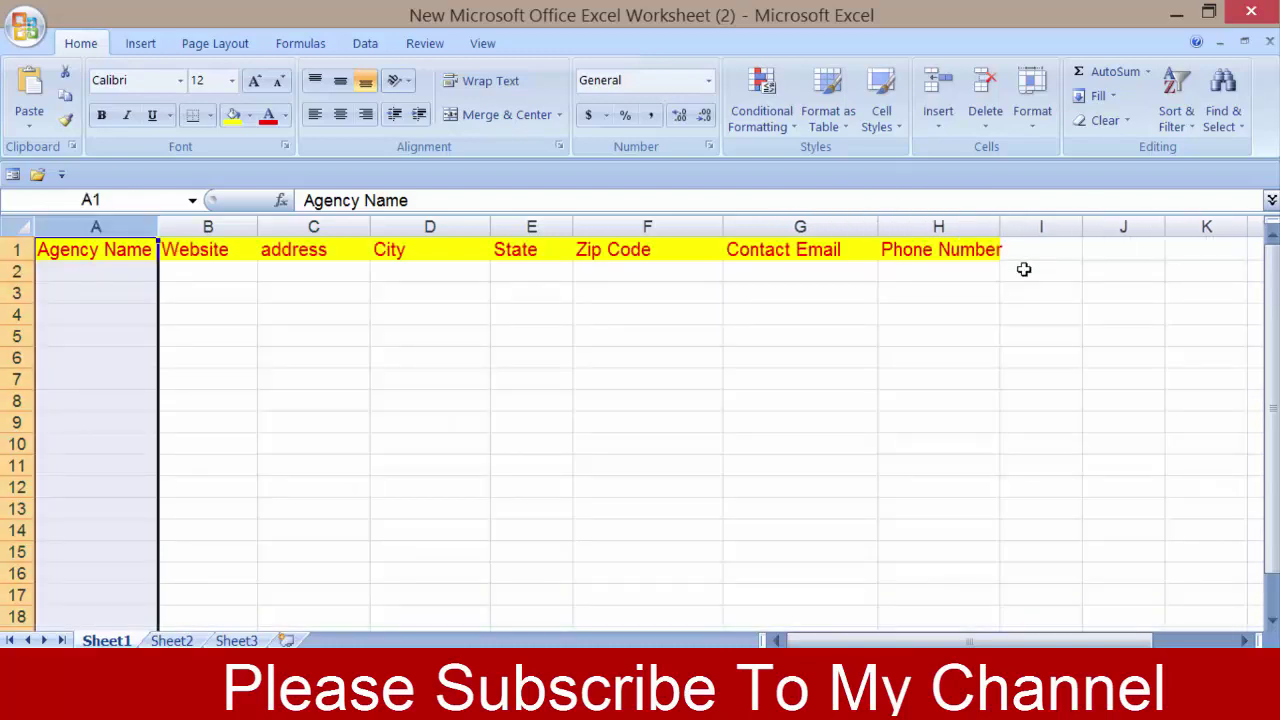
click(917, 313)
click(724, 318)
click(129, 311)
click(106, 276)
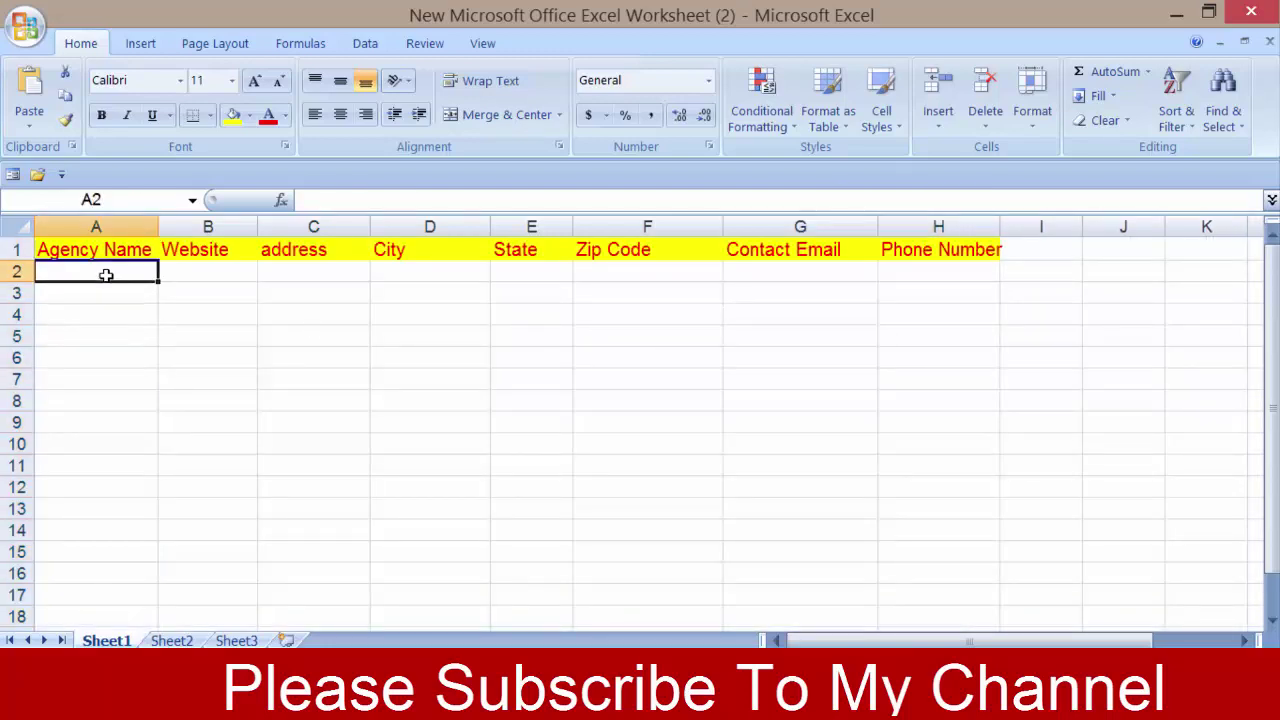
click(194, 357)
Step: Open the M13 Graphics - Chicago South listing from the Yellow Pages results in a new tab
click(85, 278)
click(230, 590)
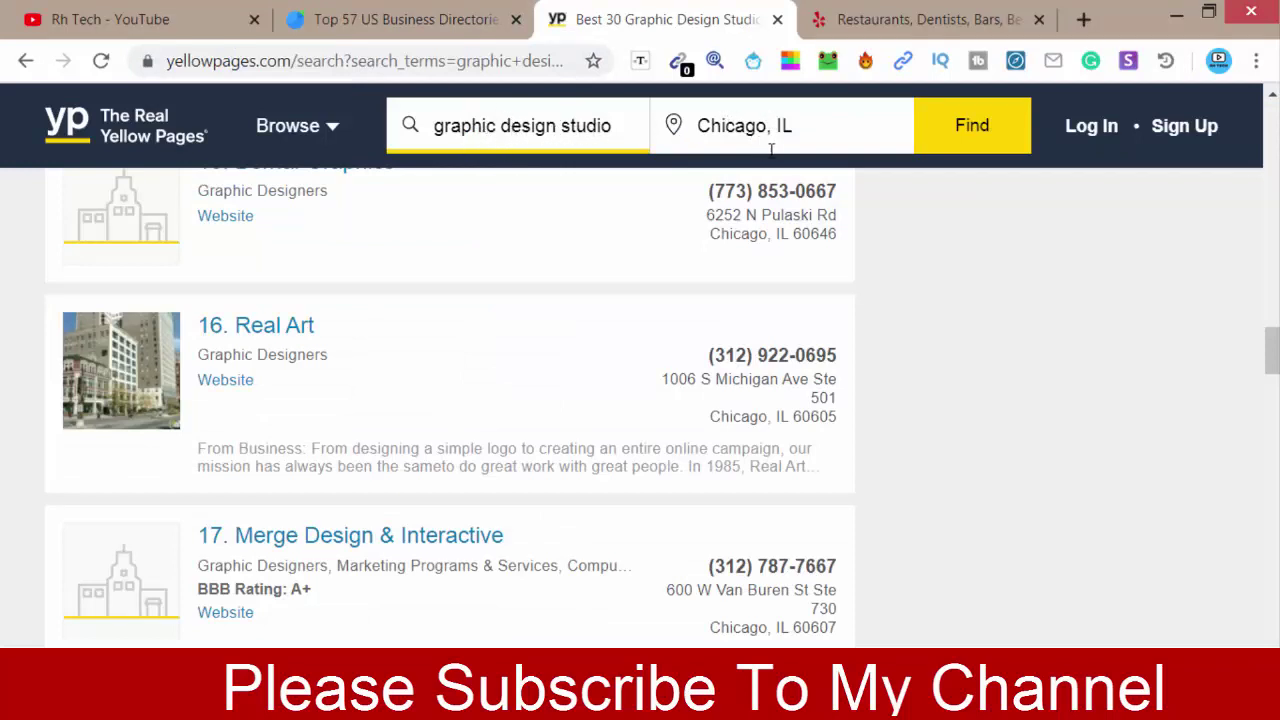
scroll(415, 395, up, 5)
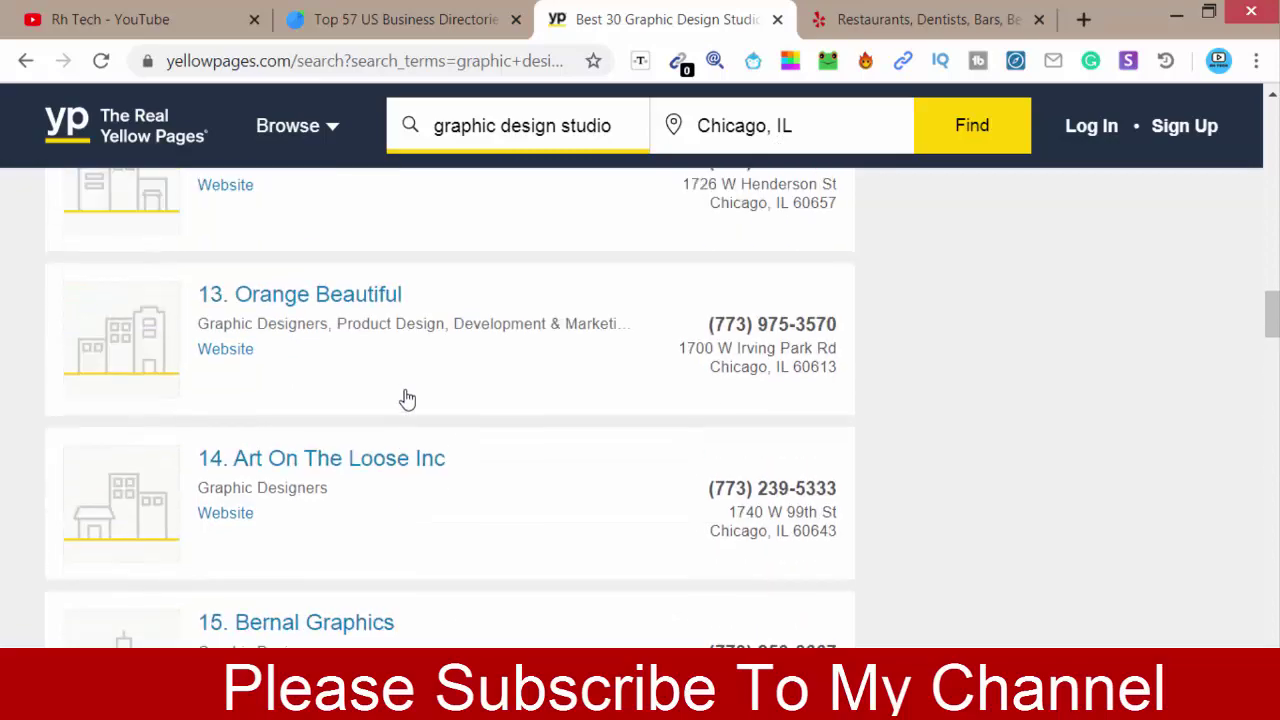
scroll(410, 397, up, 5)
scroll(407, 397, up, 4)
scroll(407, 397, up, 4)
scroll(407, 397, up, 5)
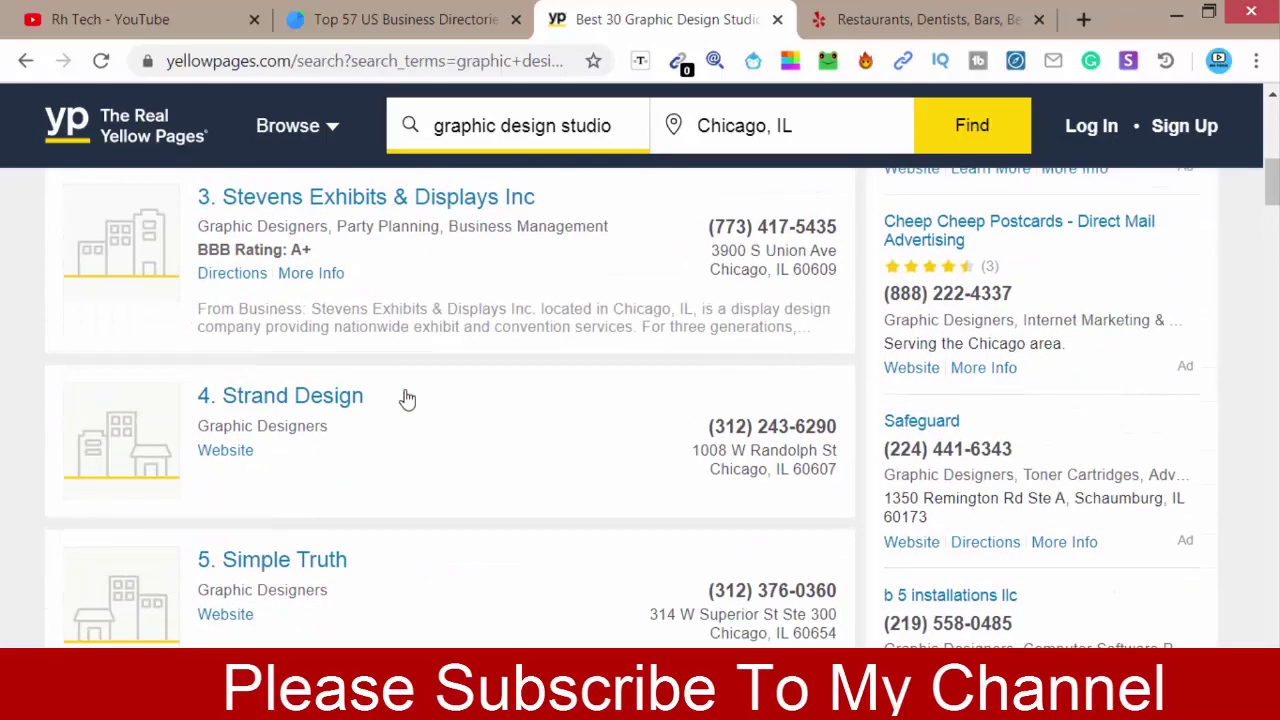
scroll(407, 397, up, 4)
scroll(407, 397, up, 2)
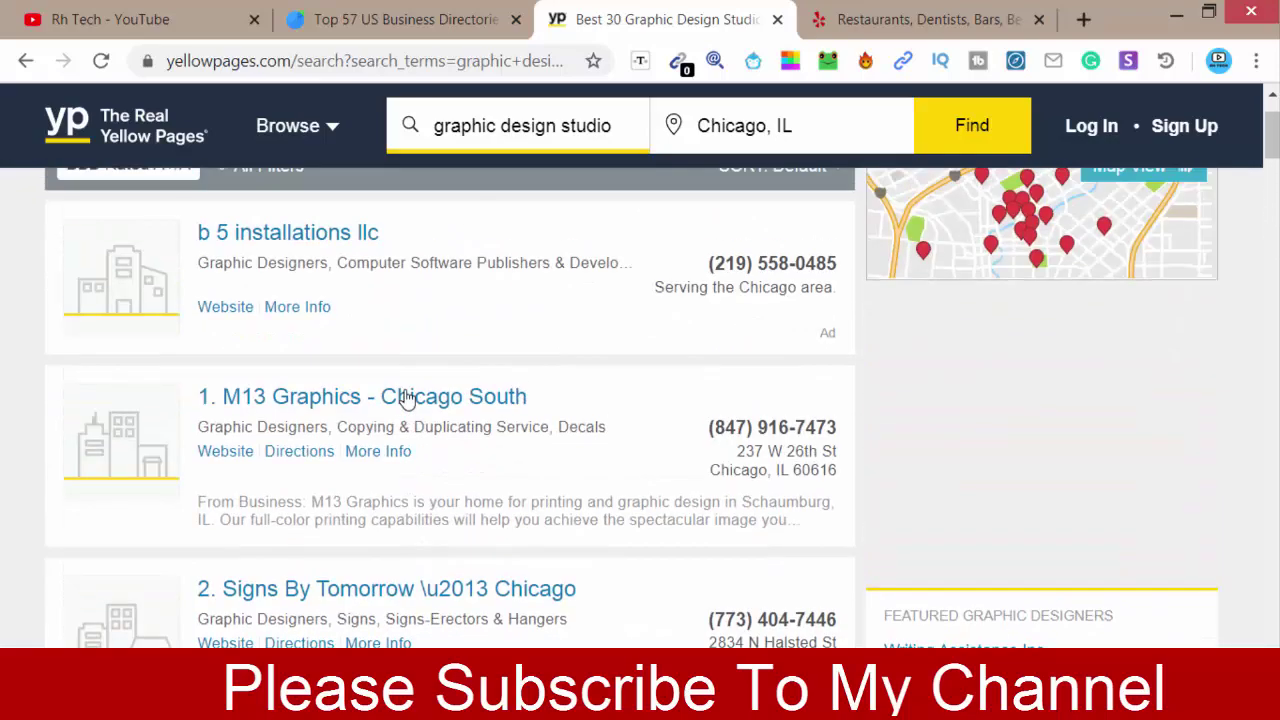
right_click(312, 397)
click(365, 106)
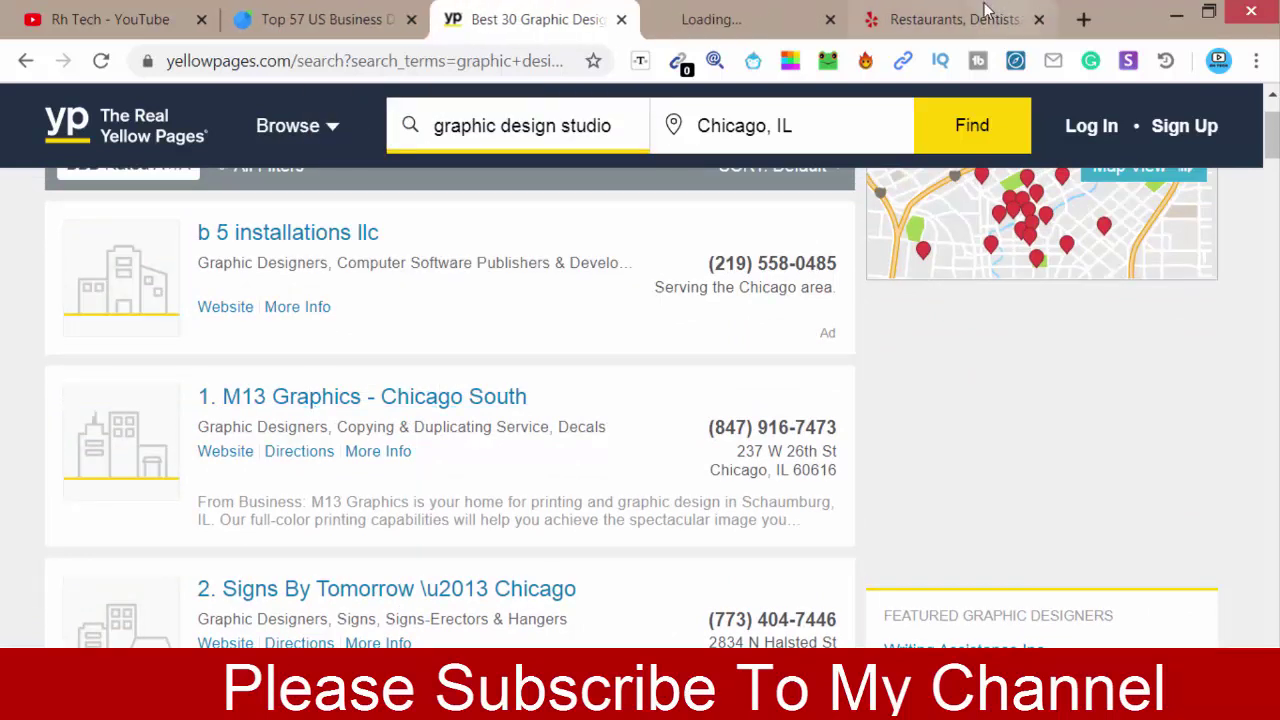
drag(928, 22, 503, 14)
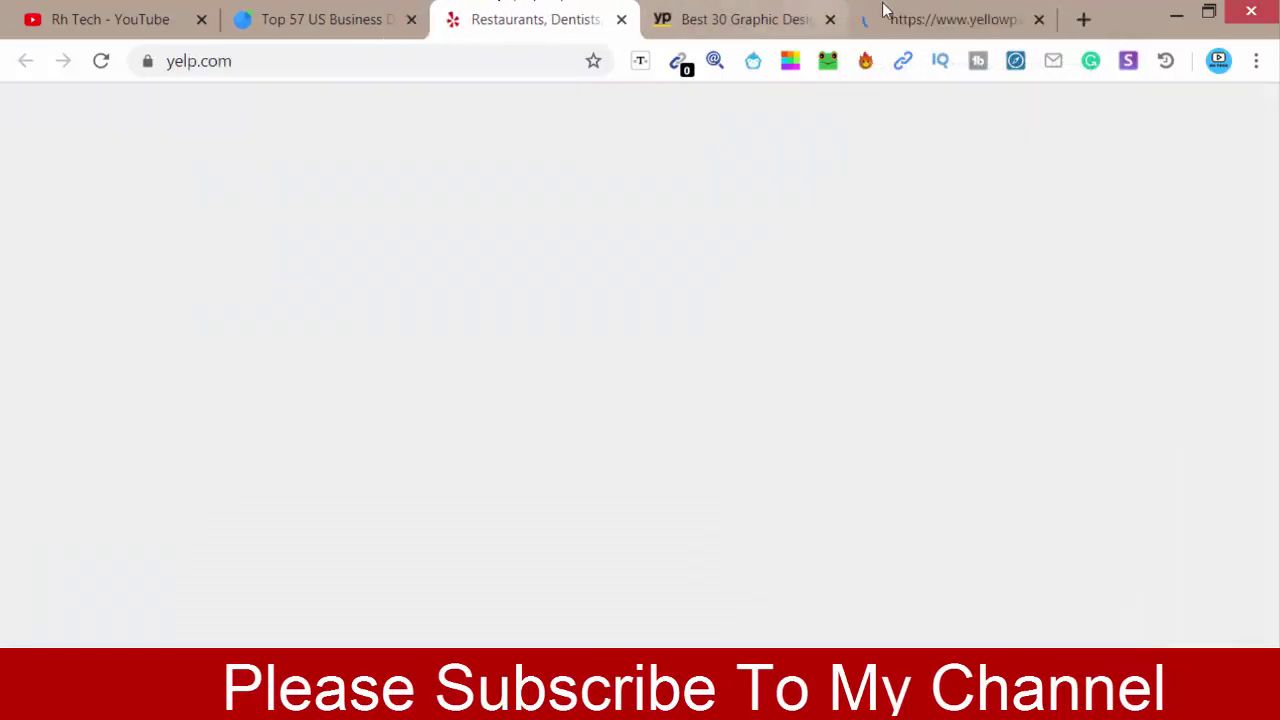
click(928, 14)
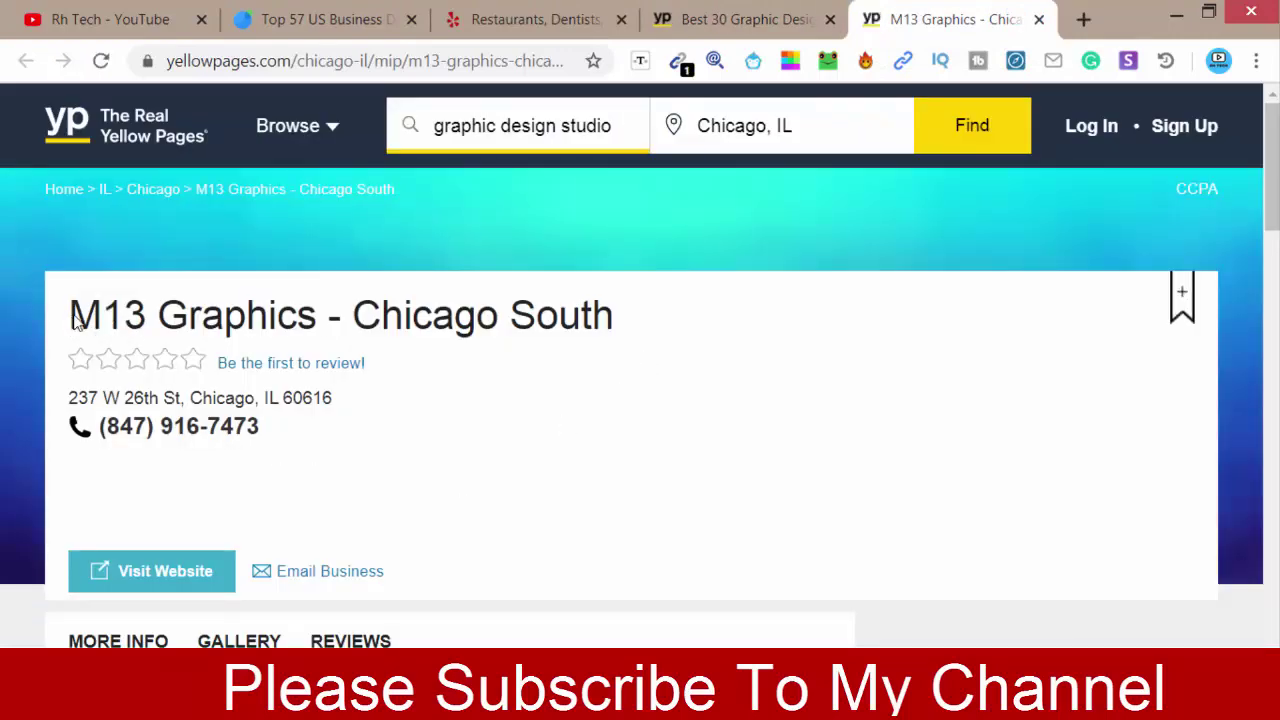
Step: Copy the business name 'M13 Graphics - Chicago South' from the listing page
drag(72, 318, 610, 325)
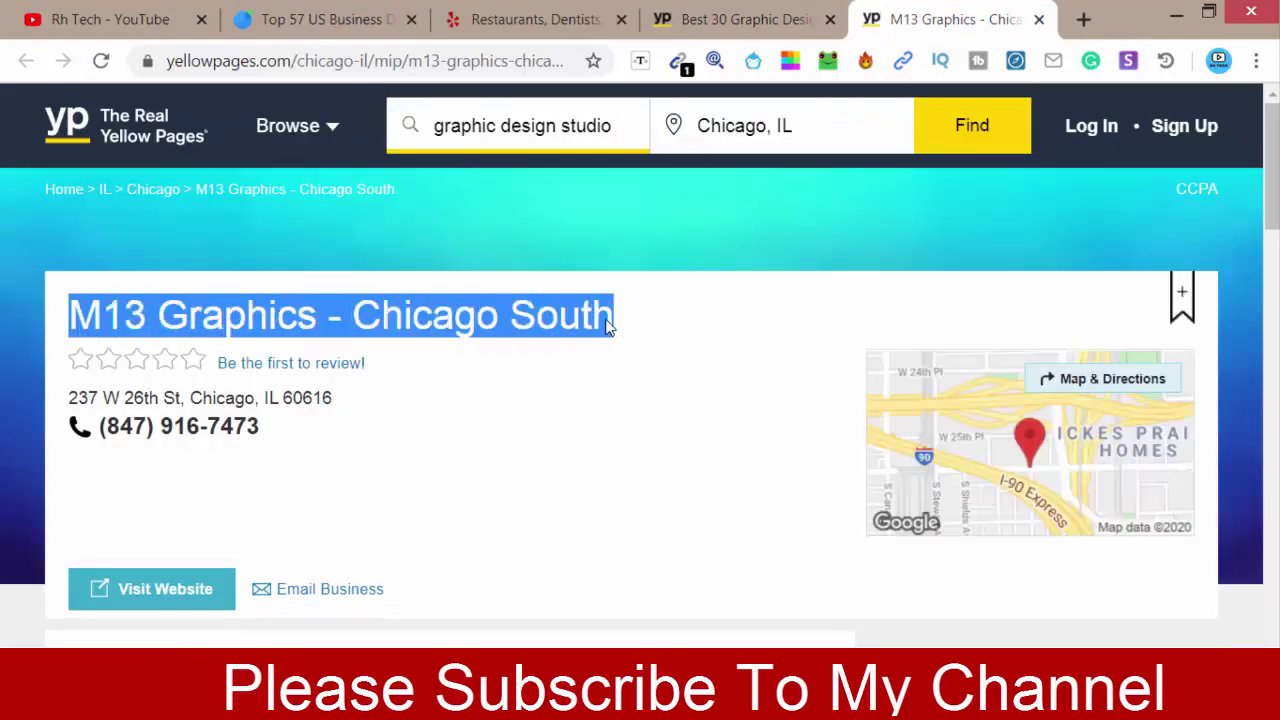
right_click(549, 320)
click(593, 338)
Step: Paste the copied name 'M13 Graphics - Chicago South' into cell A2, then move to B2
key(alt+Tab)
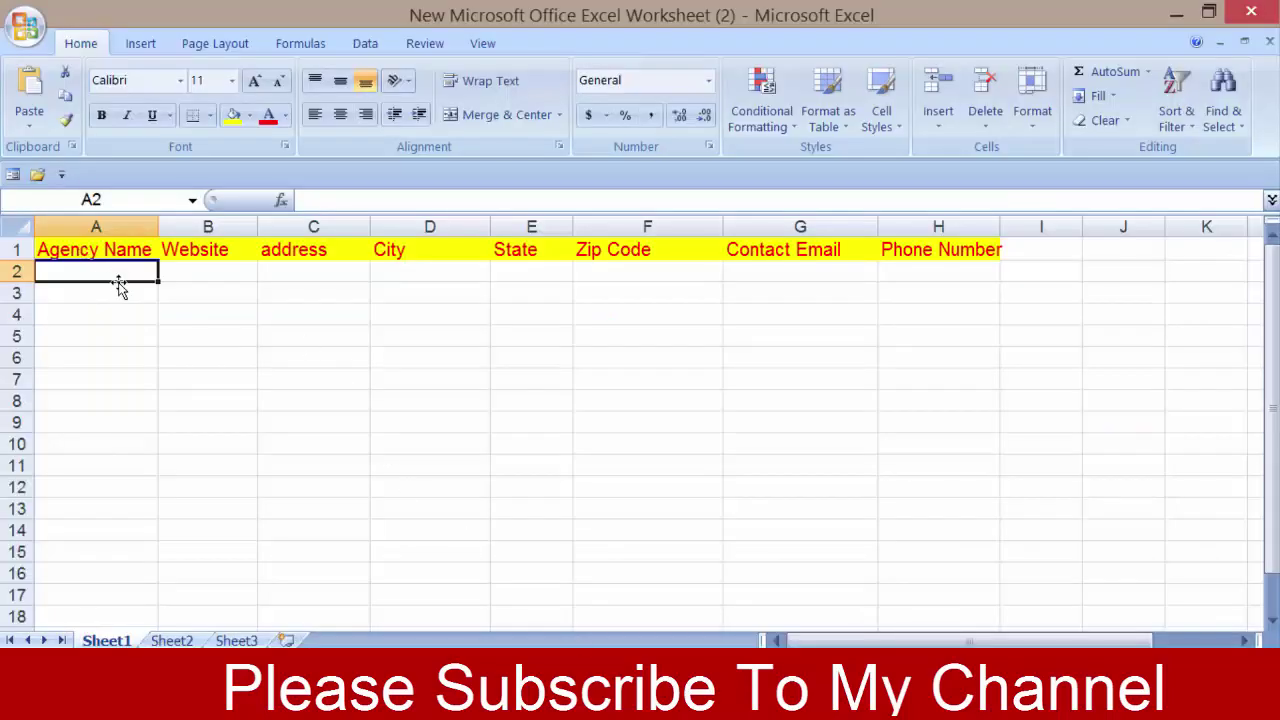
double_click(118, 268)
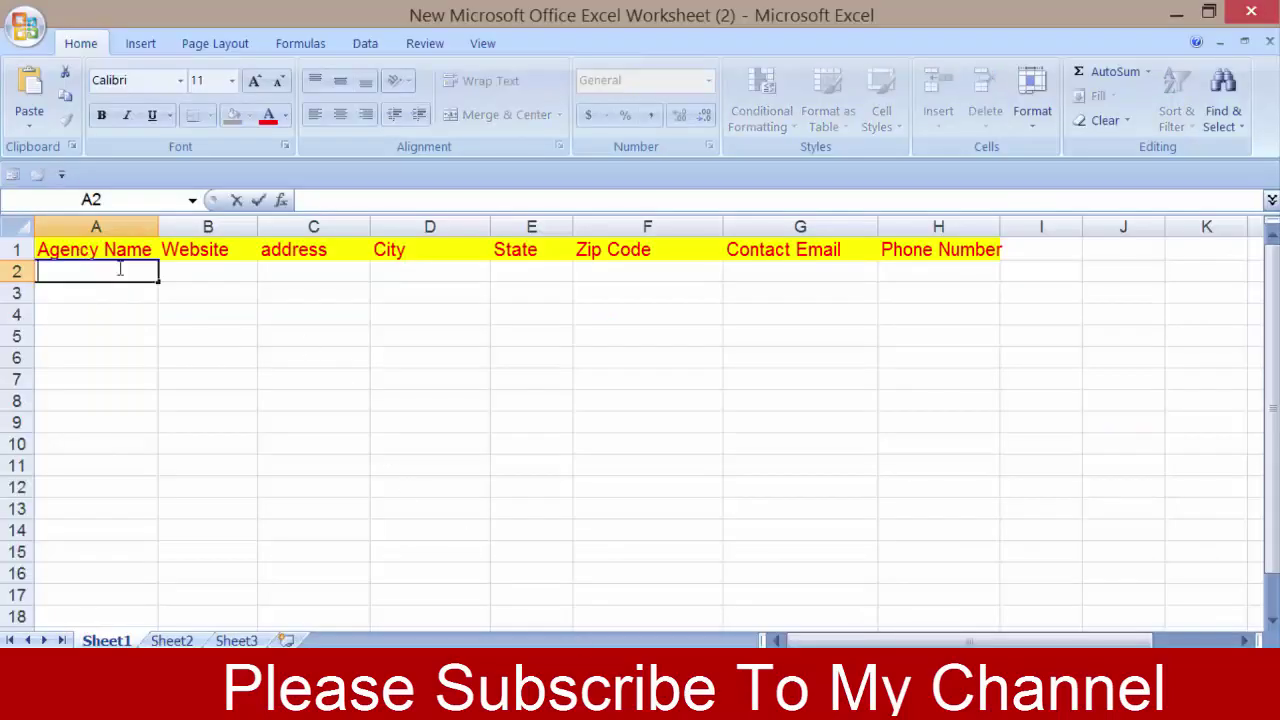
right_click(119, 268)
click(171, 331)
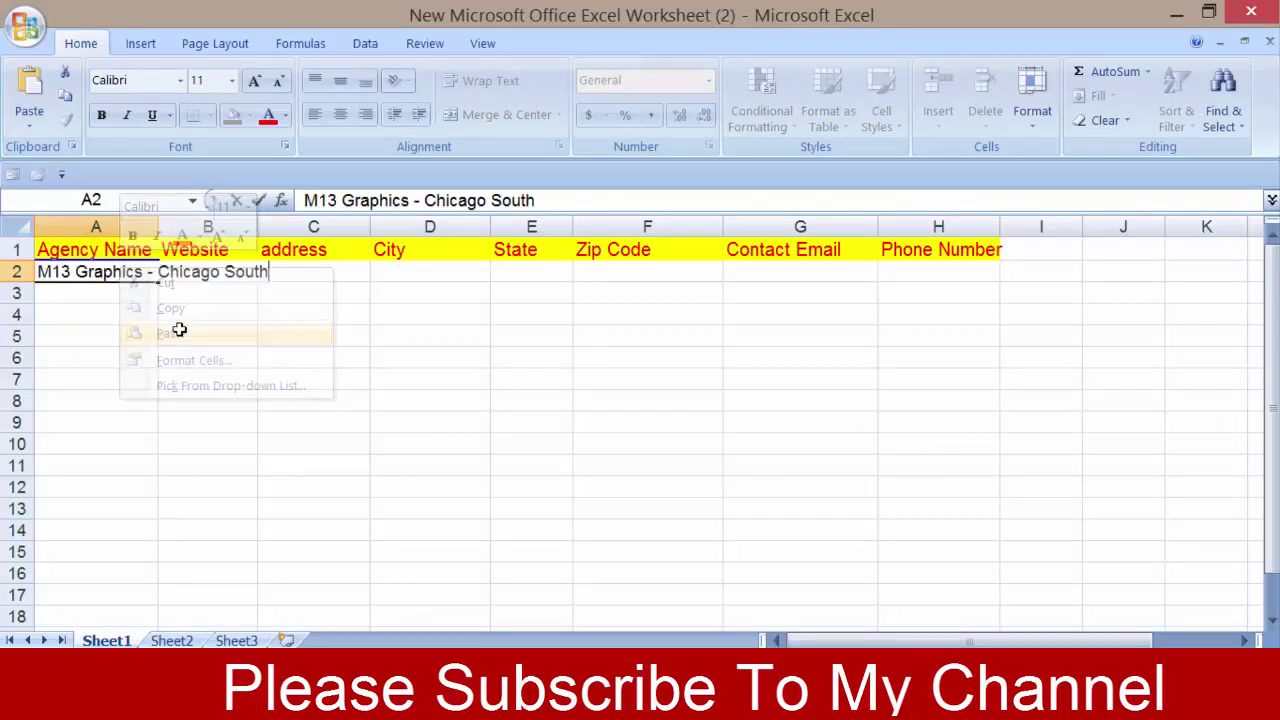
click(264, 331)
click(215, 272)
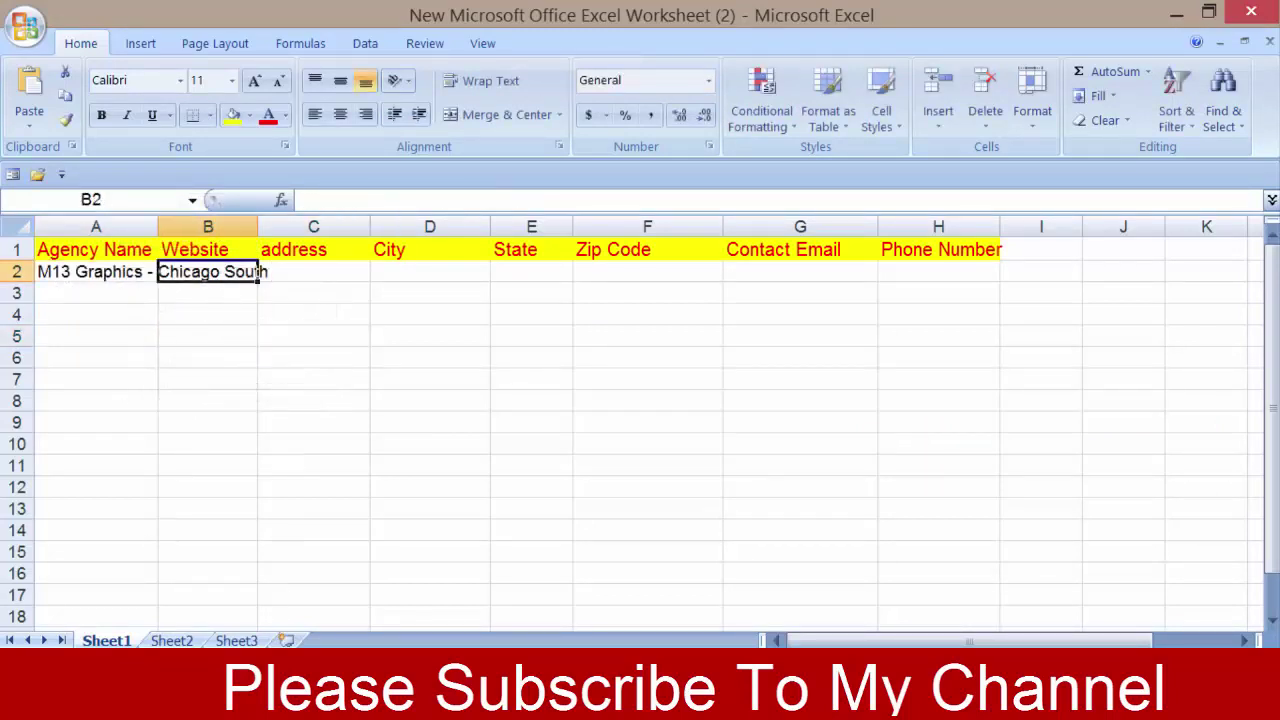
key(alt+Tab)
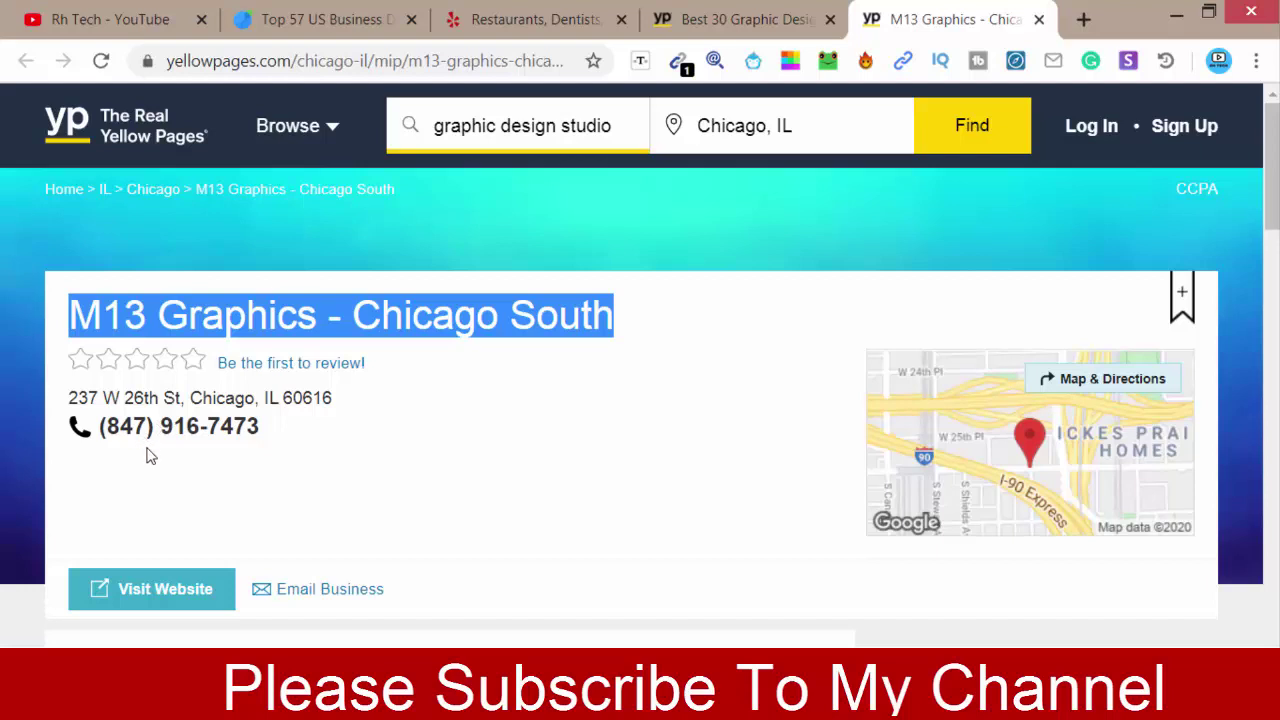
scroll(148, 455, down, 1)
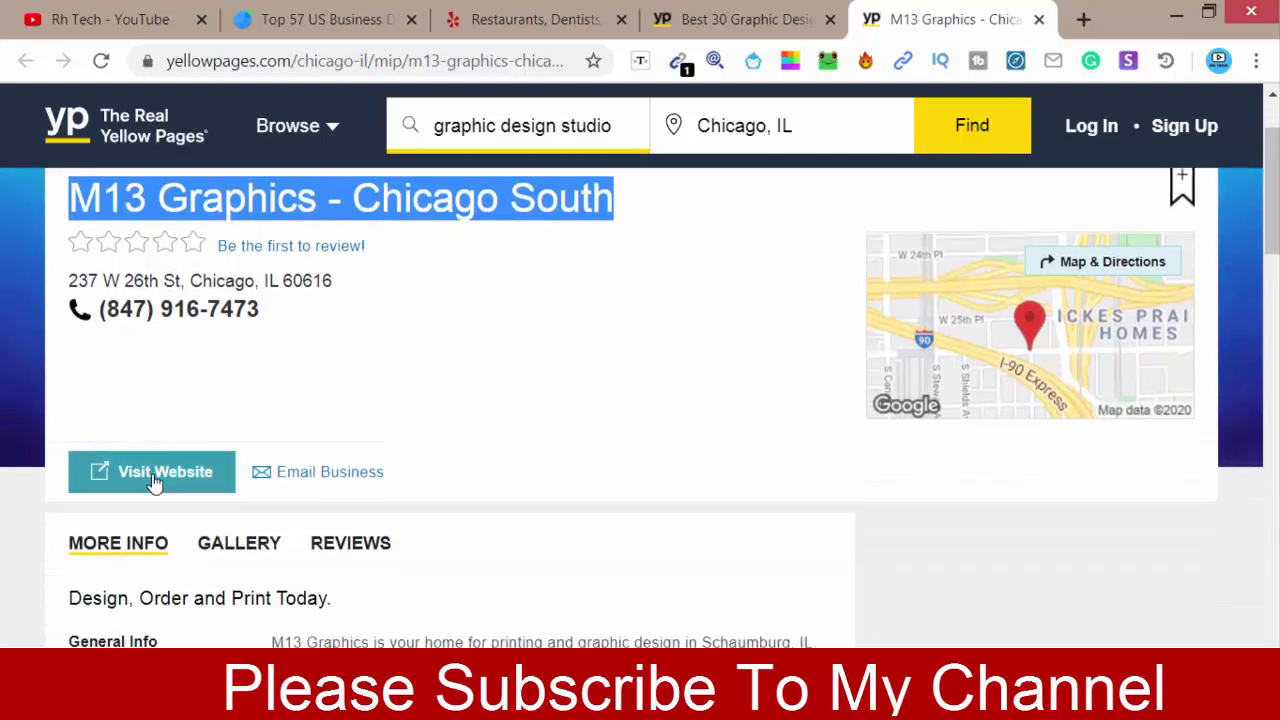
click(155, 482)
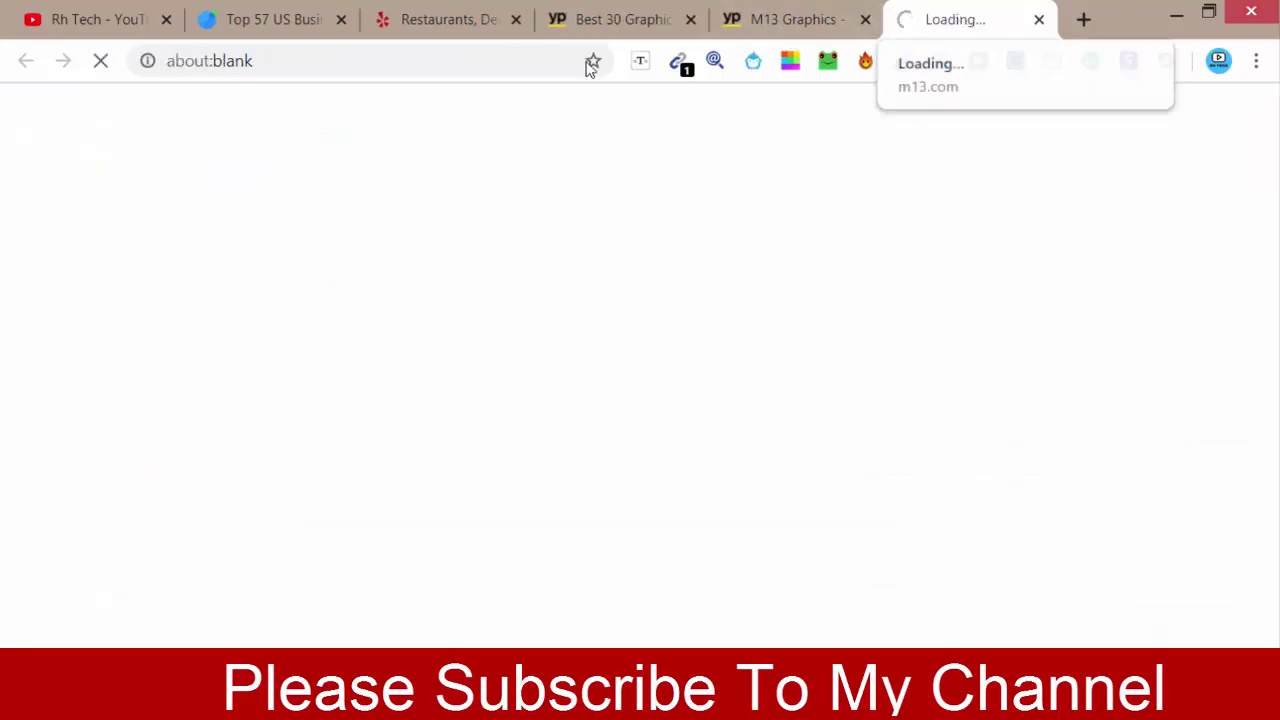
double_click(283, 63)
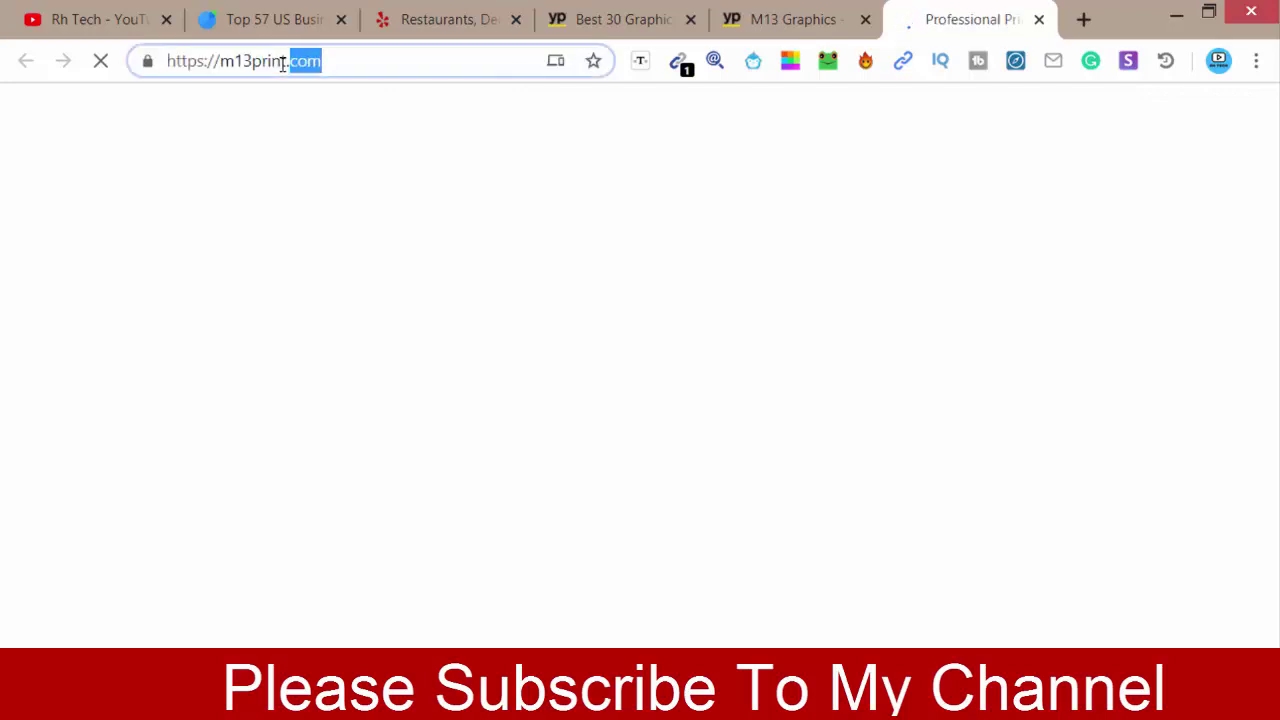
triple_click(200, 63)
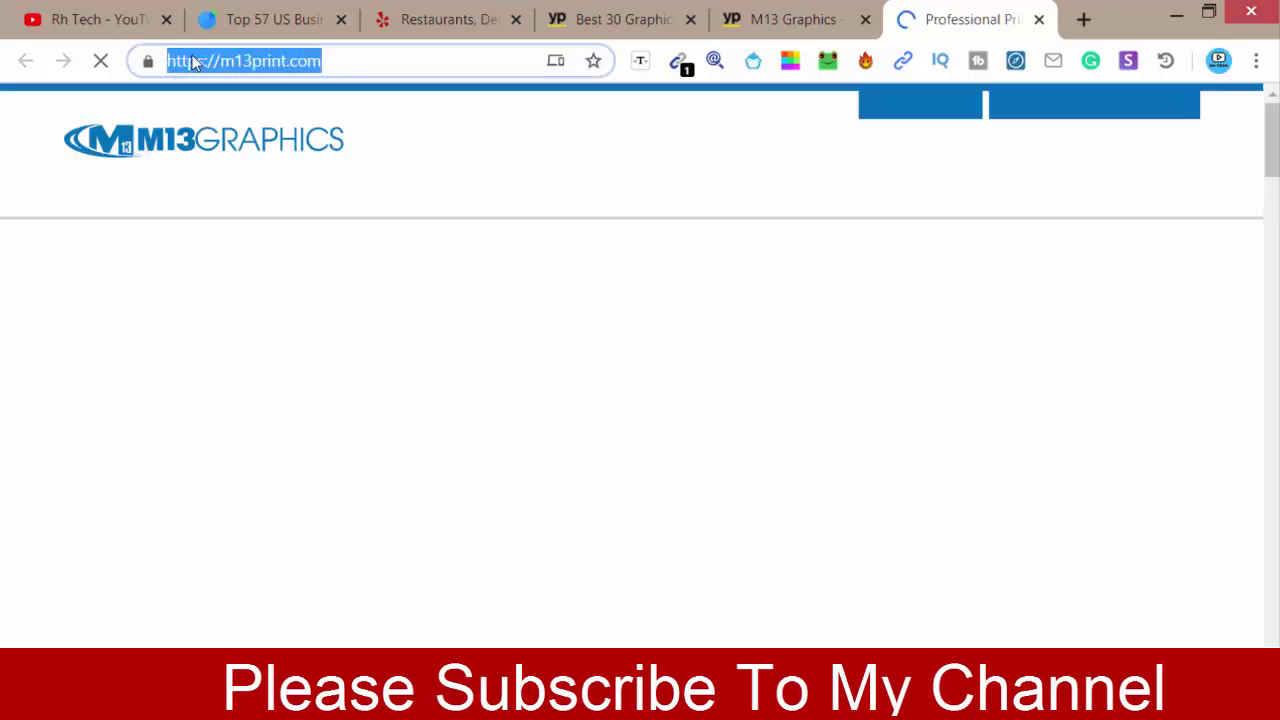
right_click(193, 62)
click(245, 178)
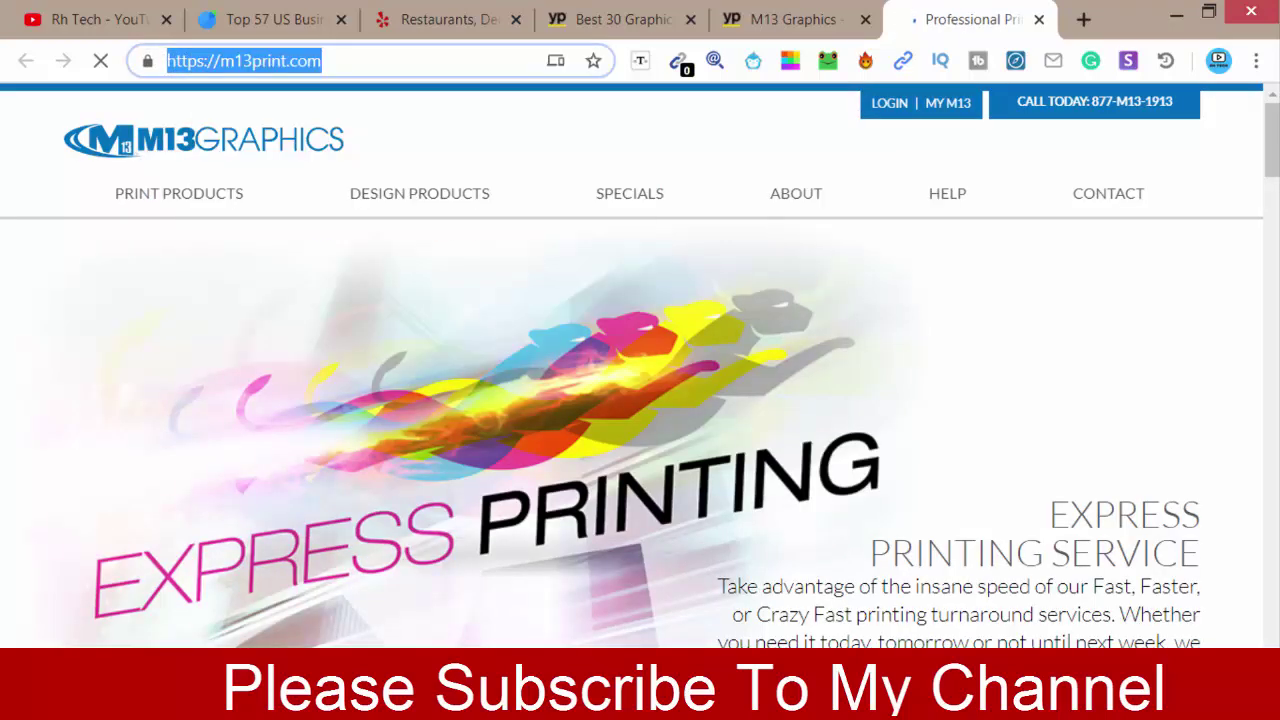
key(alt+Tab)
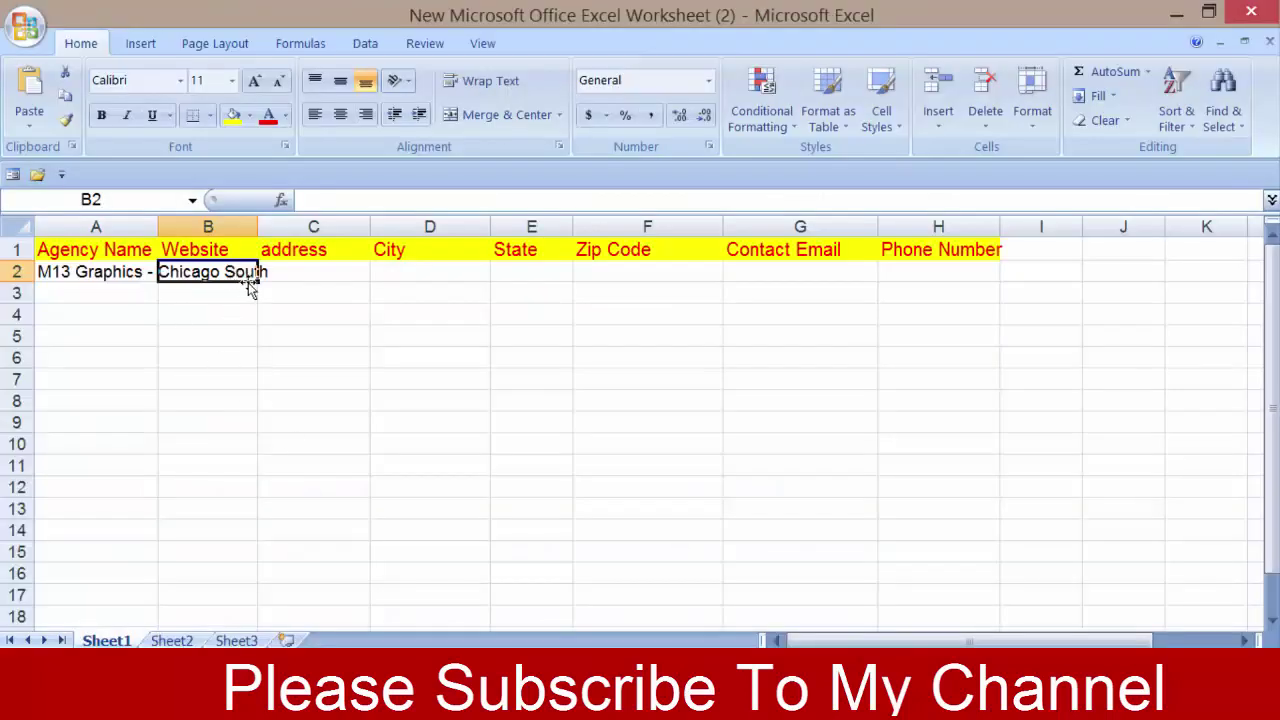
click(214, 292)
click(209, 274)
double_click(208, 273)
right_click(208, 273)
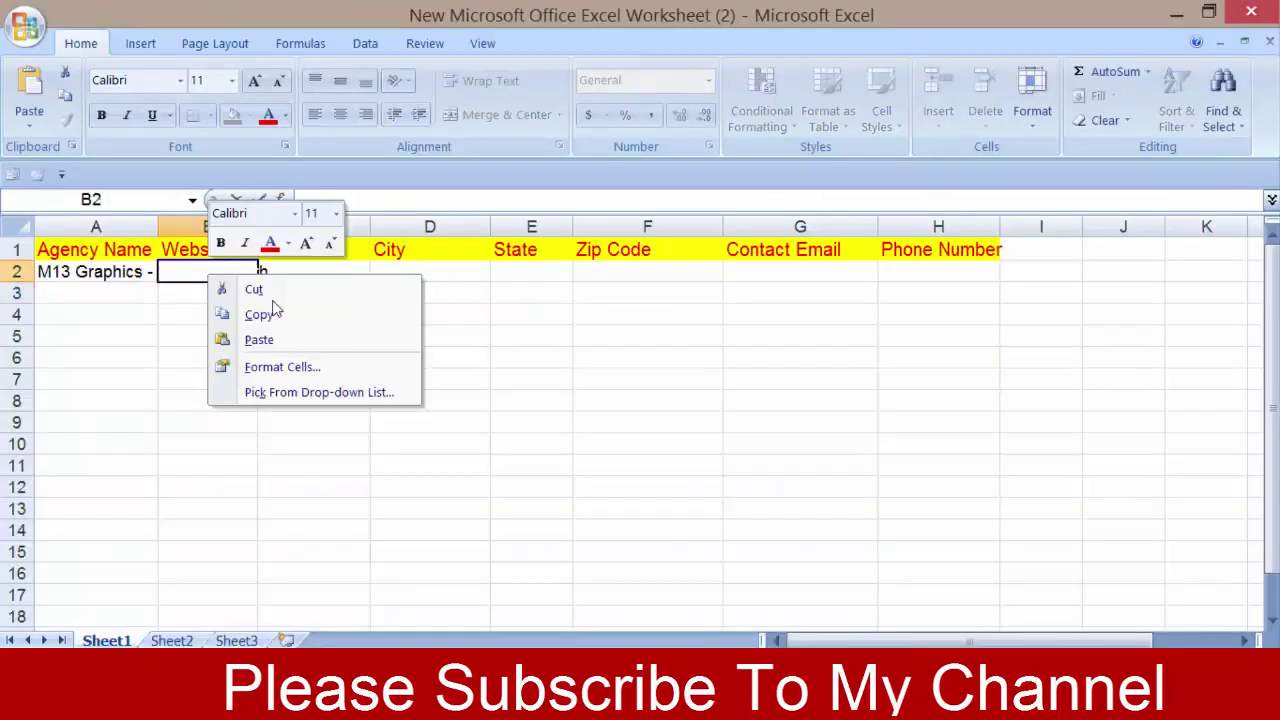
click(306, 337)
click(386, 352)
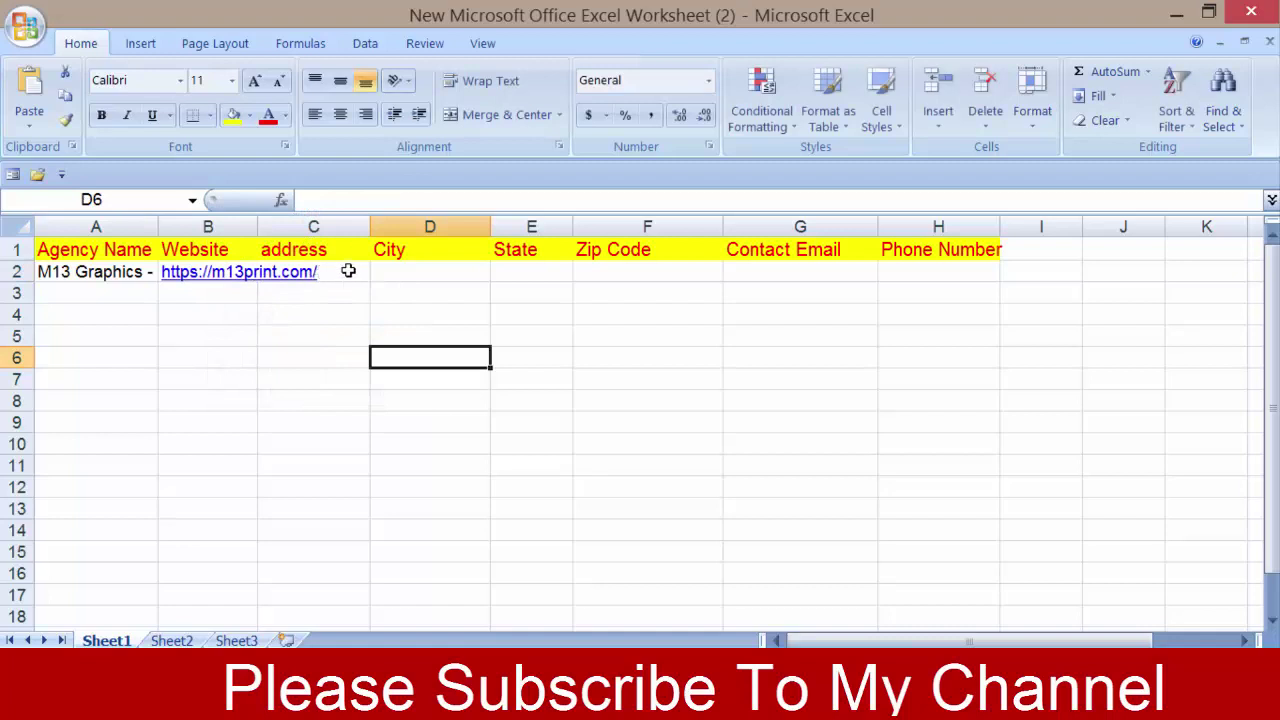
click(346, 271)
key(alt+Tab)
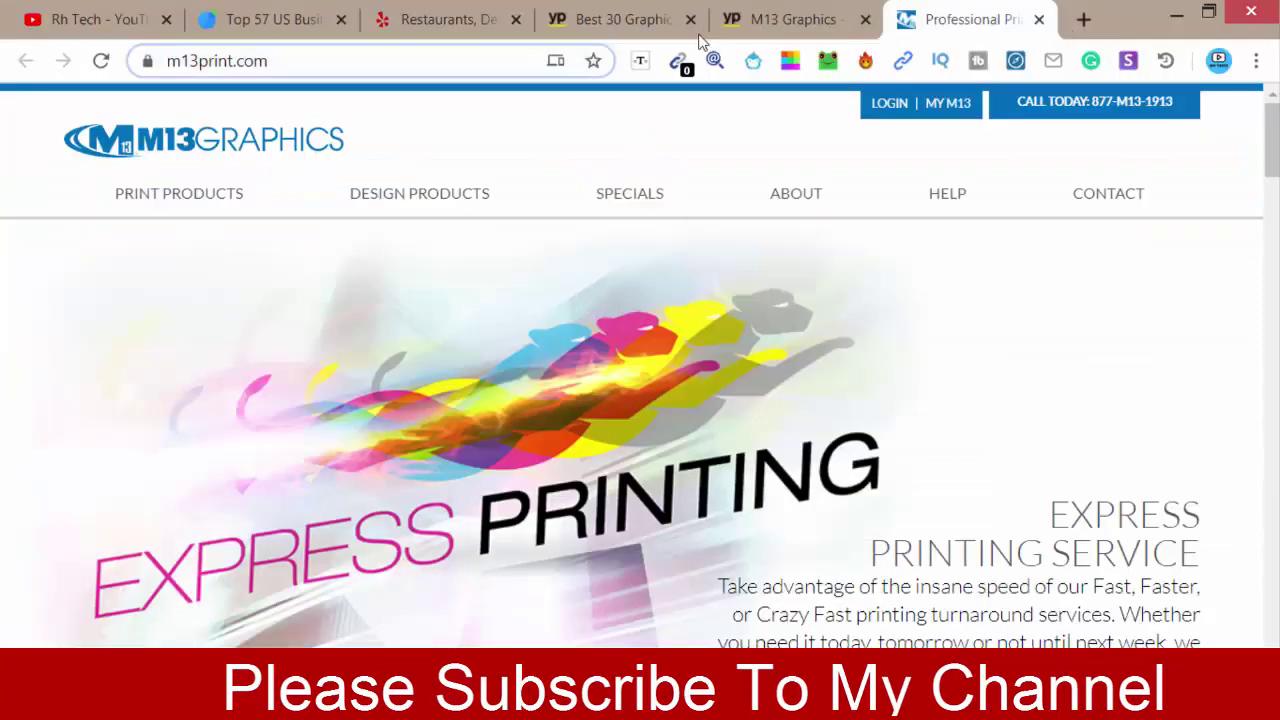
Step: Return to the M13 Graphics homepage and go to its Contact page
click(775, 20)
click(934, 24)
scroll(392, 317, down, 1)
scroll(392, 317, down, 2)
scroll(392, 317, down, 1)
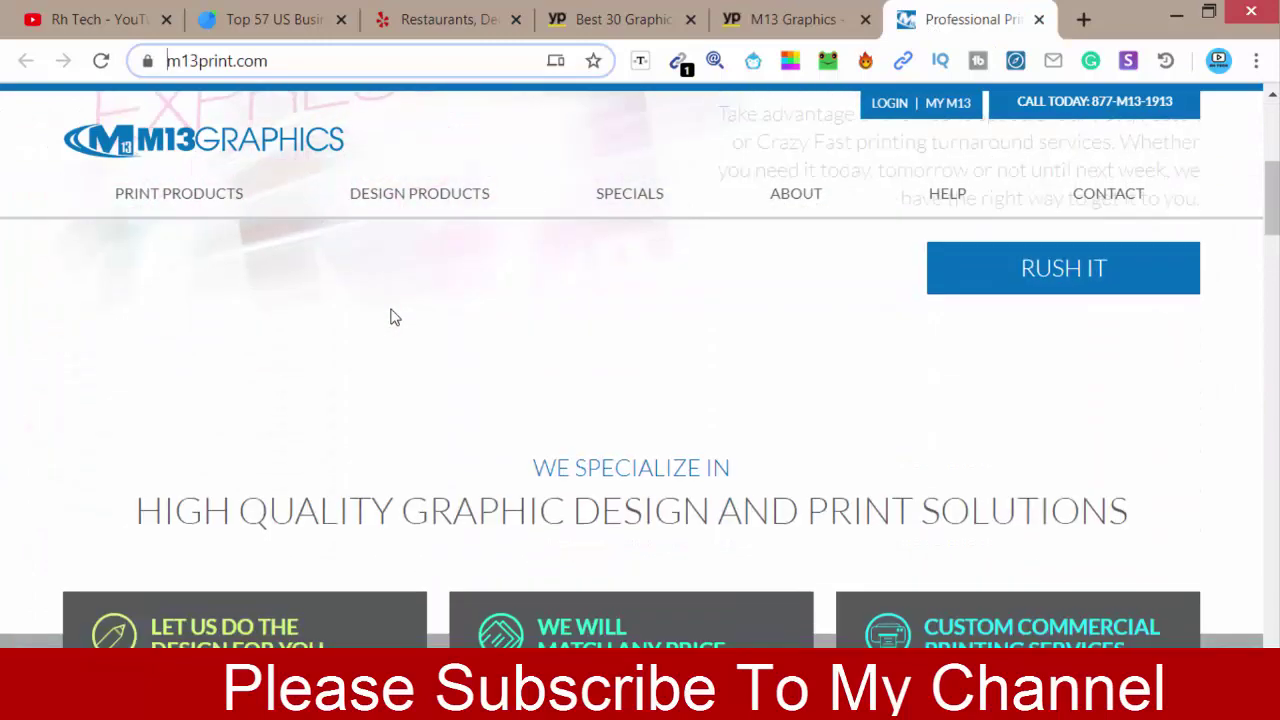
scroll(392, 317, down, 2)
scroll(392, 317, down, 3)
scroll(392, 317, down, 3)
scroll(394, 317, down, 3)
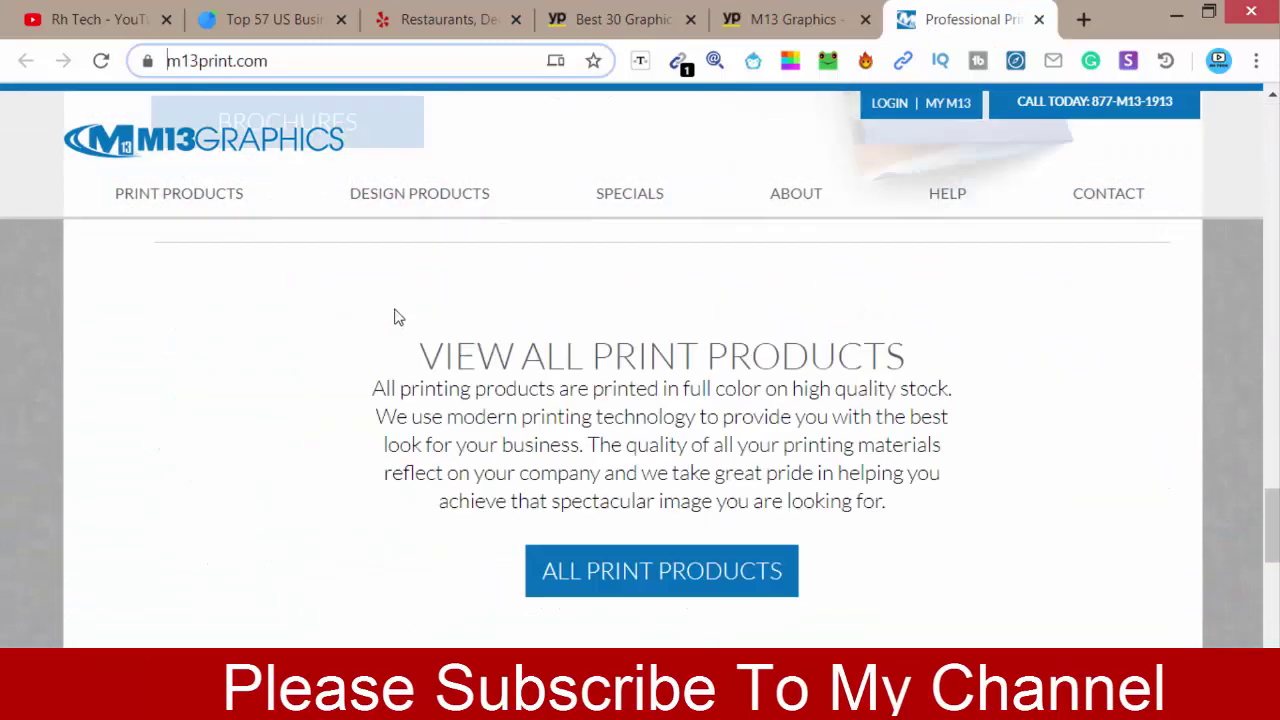
scroll(396, 317, down, 3)
scroll(398, 315, down, 3)
scroll(957, 329, up, 5)
scroll(908, 337, up, 2)
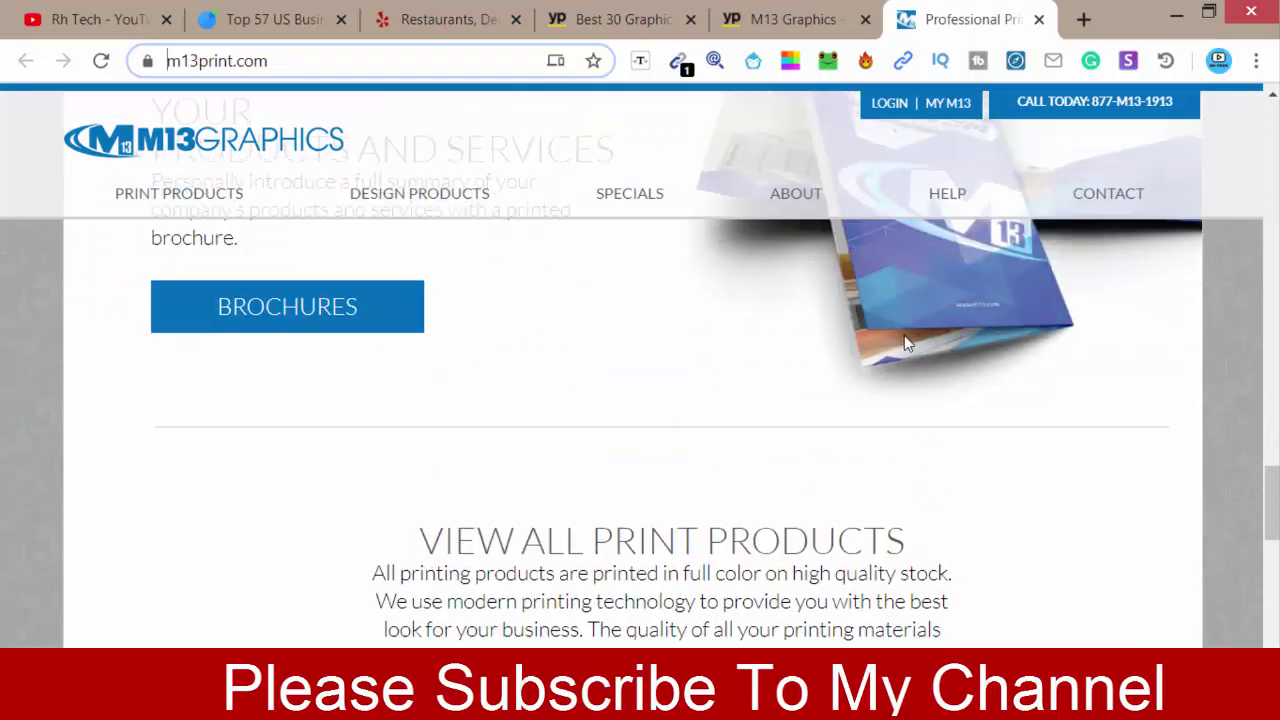
scroll(904, 335, up, 4)
click(1110, 195)
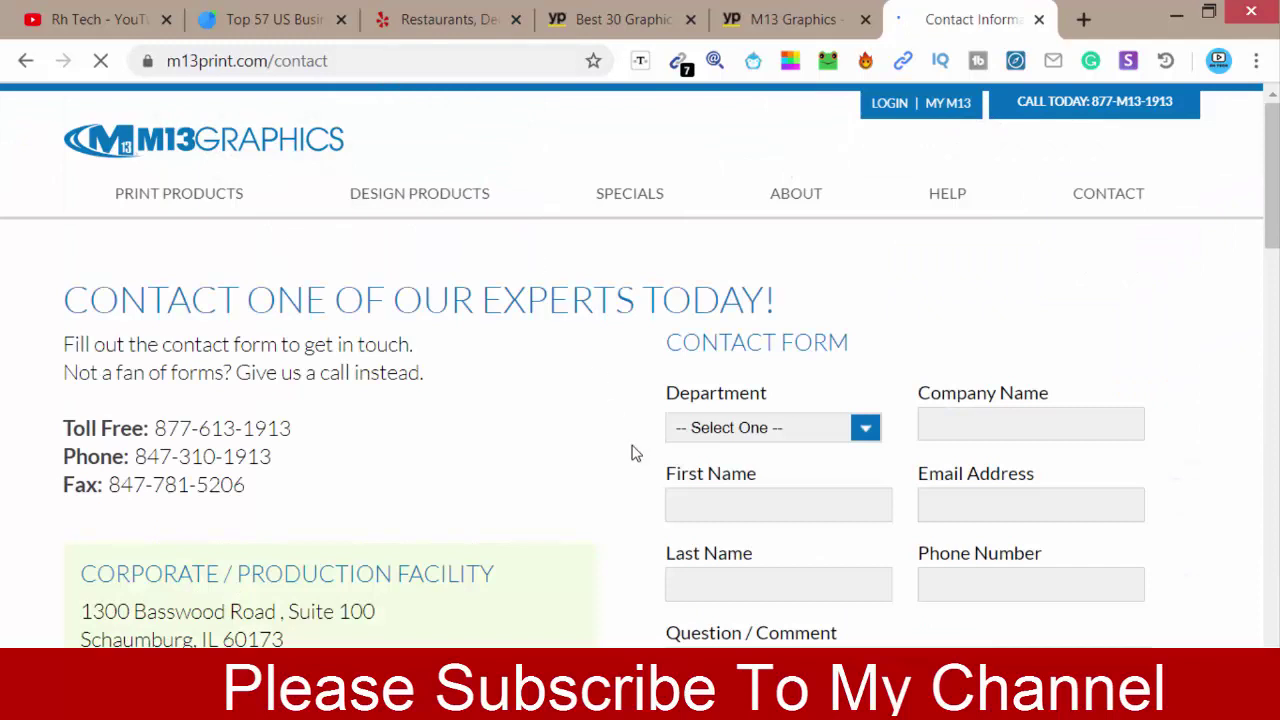
Step: Copy the street address '1300 Basswood Road , Suite 100' from the contact page
scroll(608, 462, down, 2)
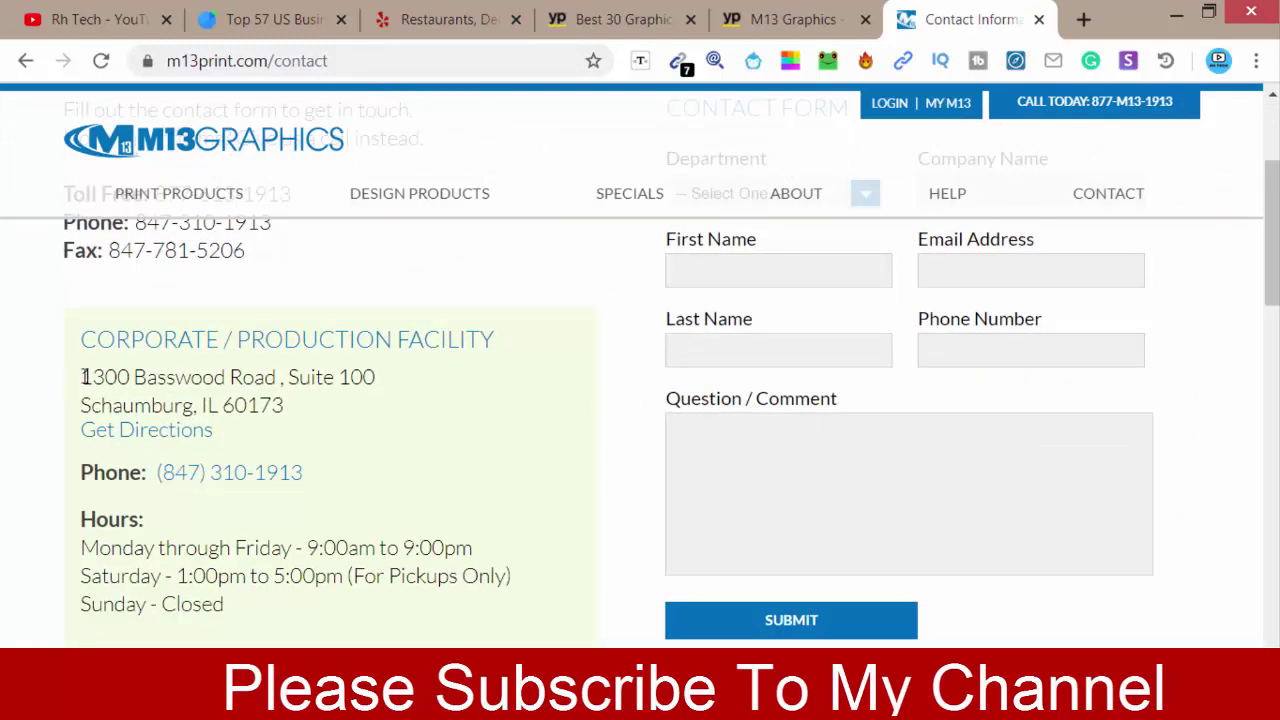
drag(81, 377, 376, 377)
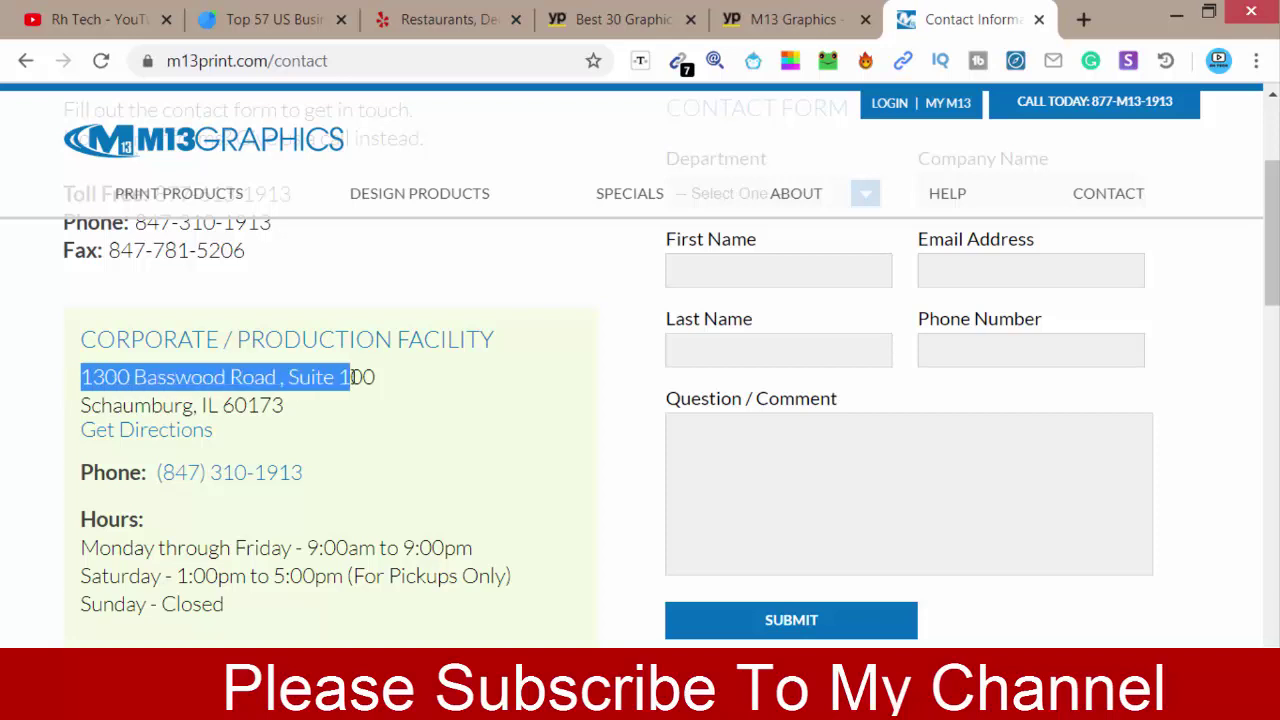
right_click(230, 371)
click(280, 388)
key(alt+Tab)
Step: Try pasting into C2, then copy the street address again from the contact page
click(410, 275)
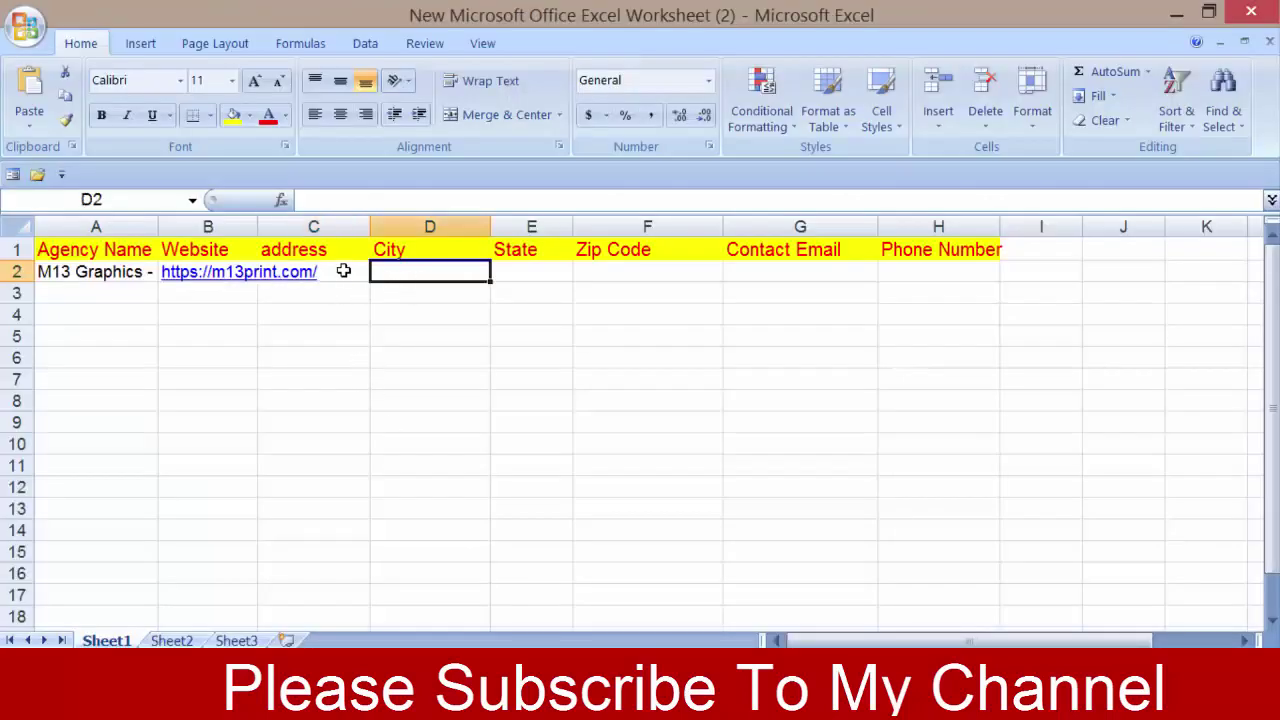
double_click(345, 271)
right_click(346, 271)
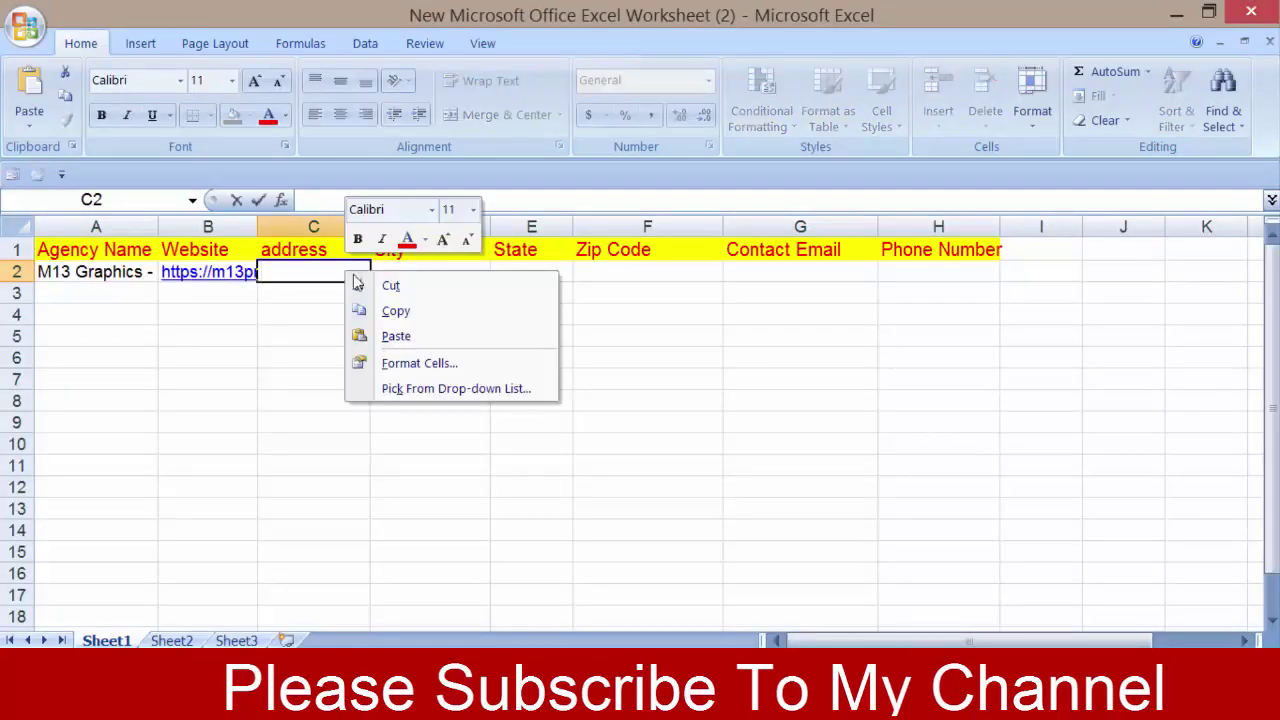
click(404, 316)
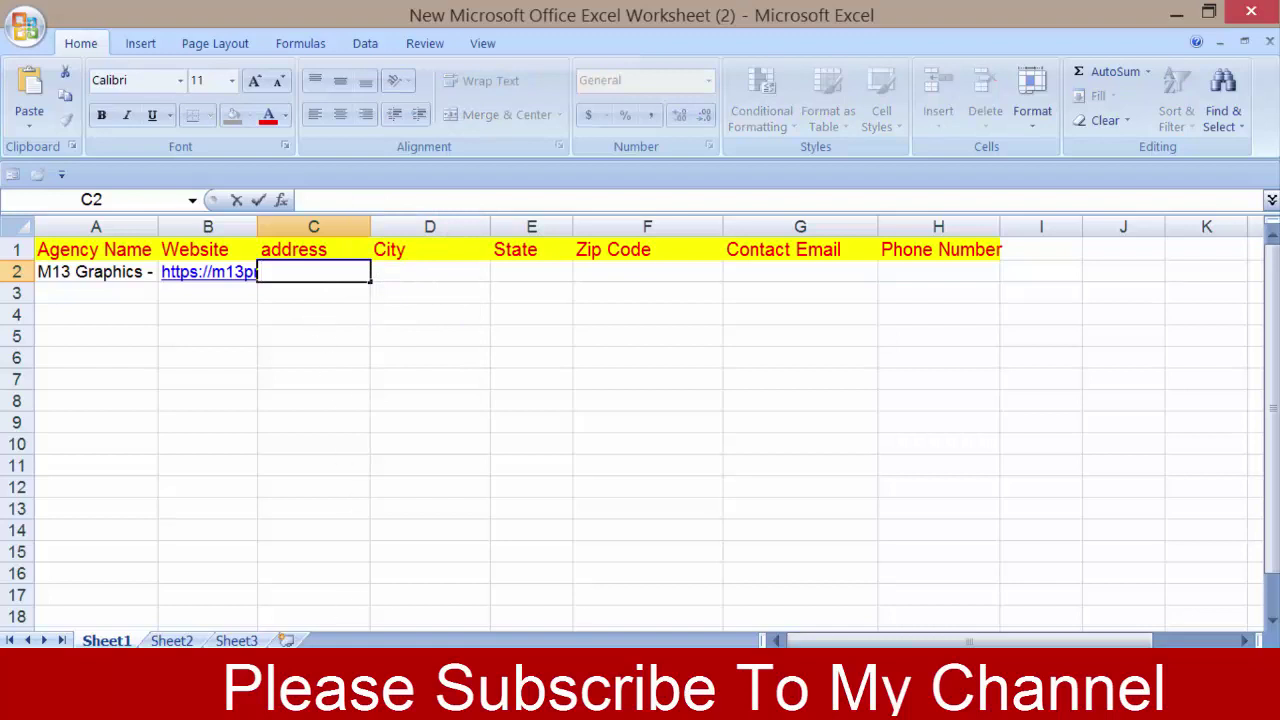
key(alt+Tab)
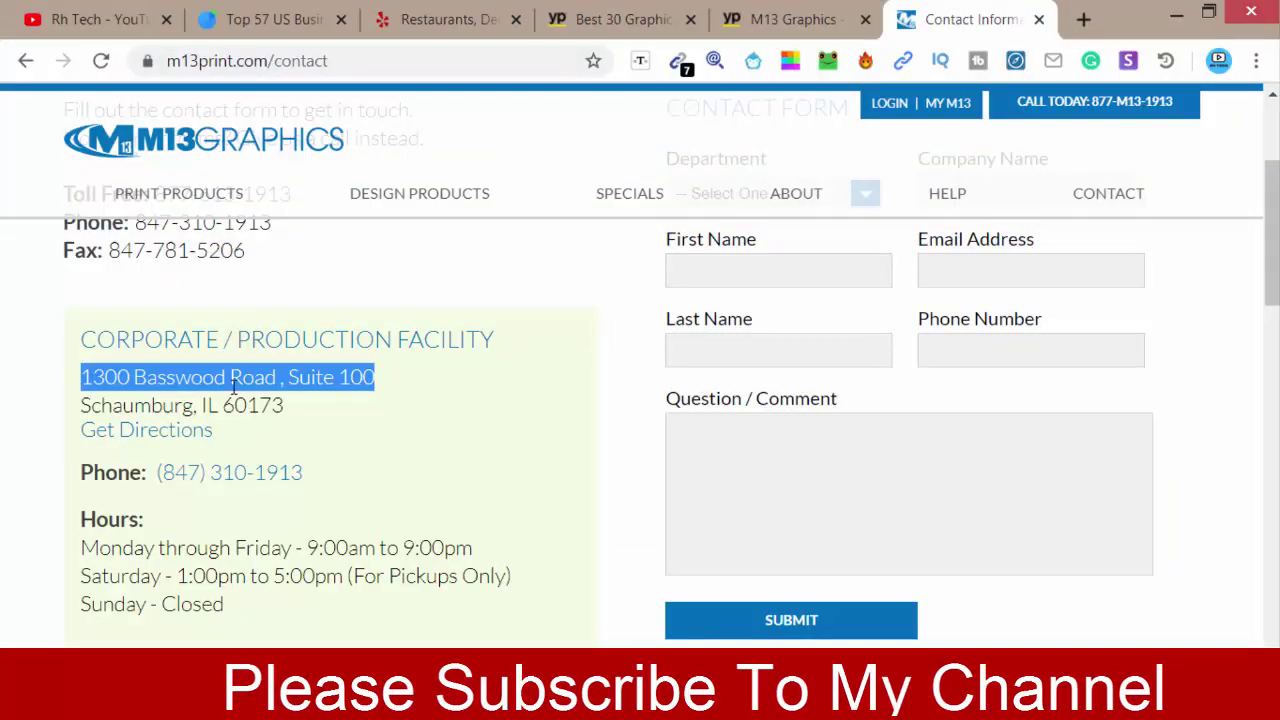
right_click(233, 388)
click(276, 406)
Step: Paste '1300 Basswood Road , Suite 100' into cell C2
key(alt+Tab)
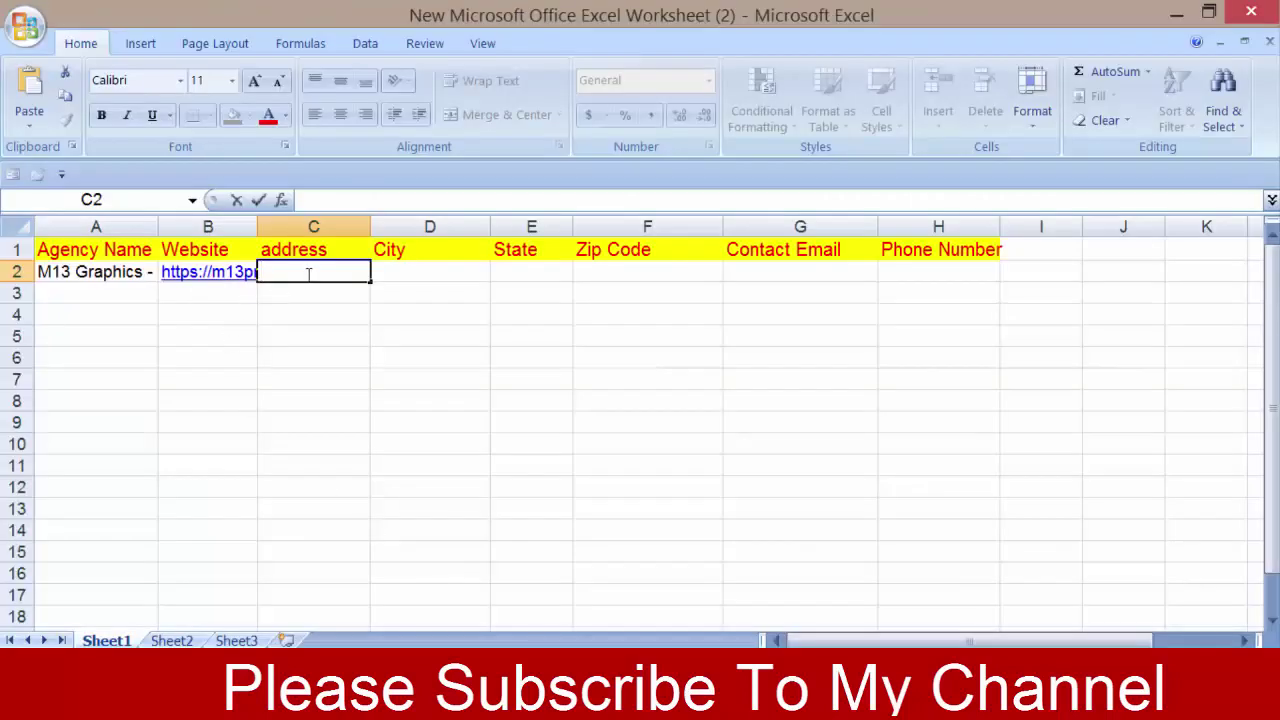
right_click(307, 275)
click(307, 275)
right_click(307, 275)
click(307, 275)
right_click(309, 275)
click(355, 340)
click(395, 336)
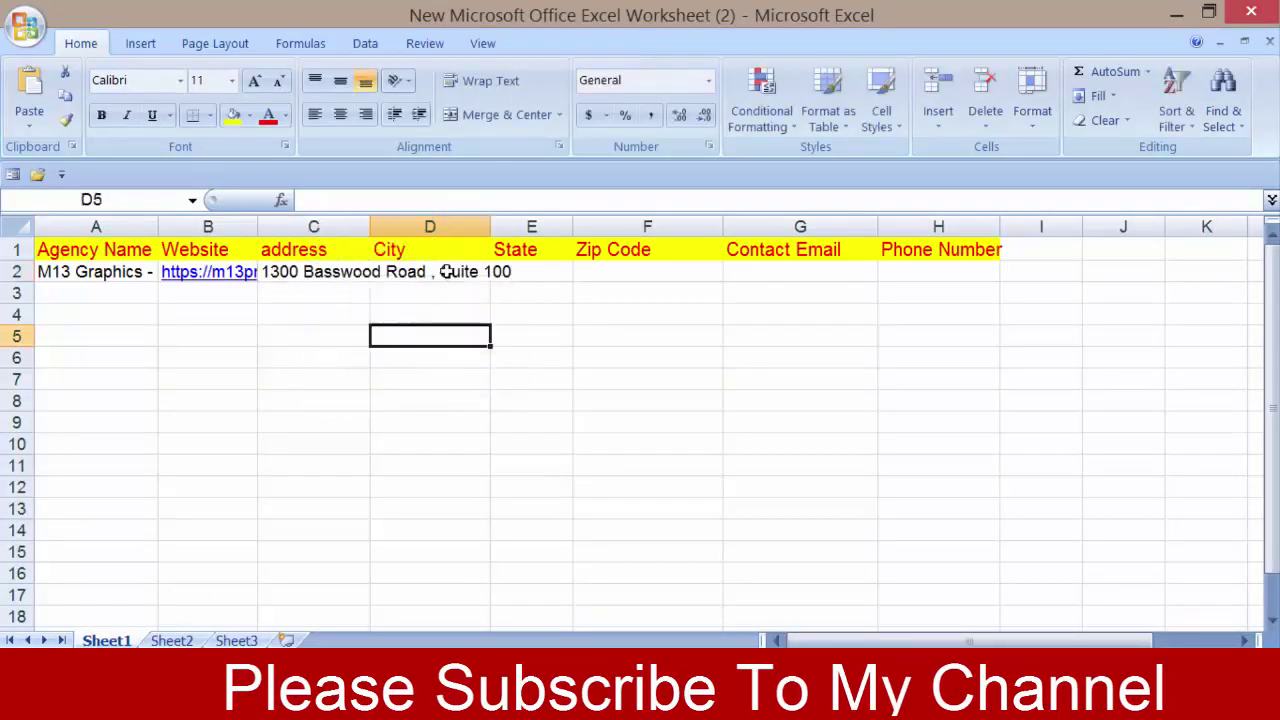
key(alt+Tab)
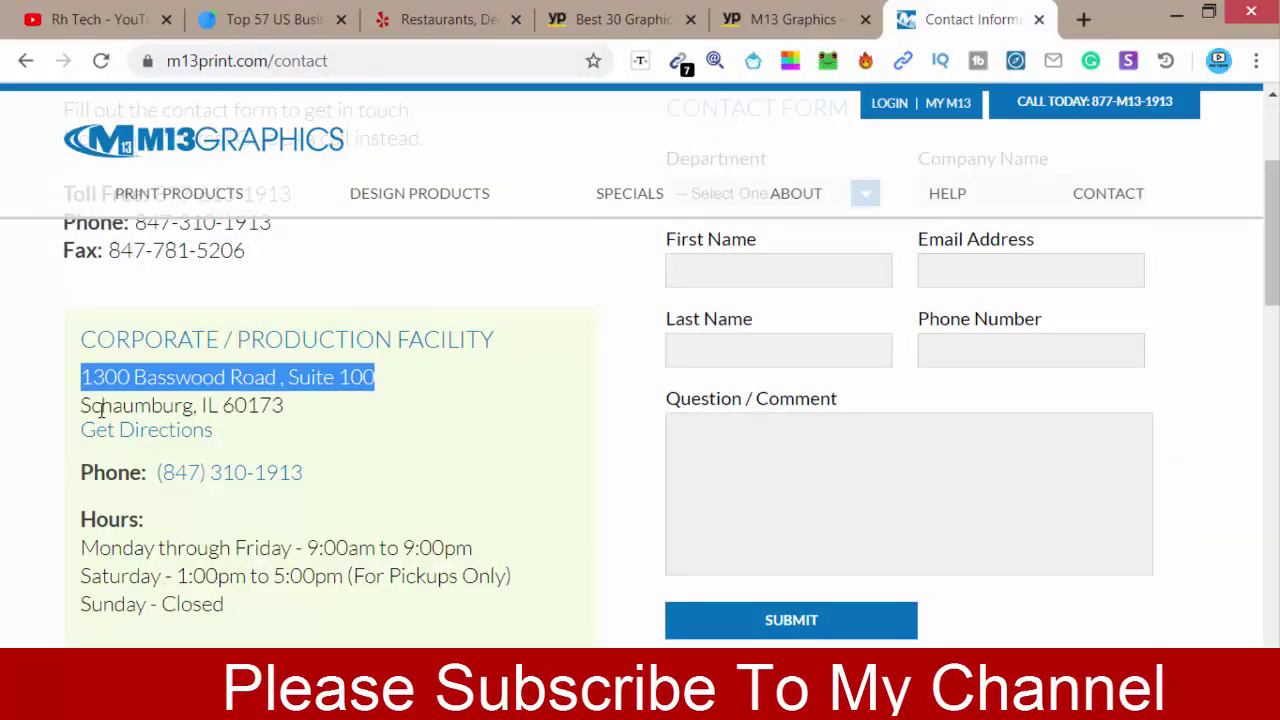
Step: Copy the city Schaumburg from the contact page into City cell D2
drag(80, 407, 108, 403)
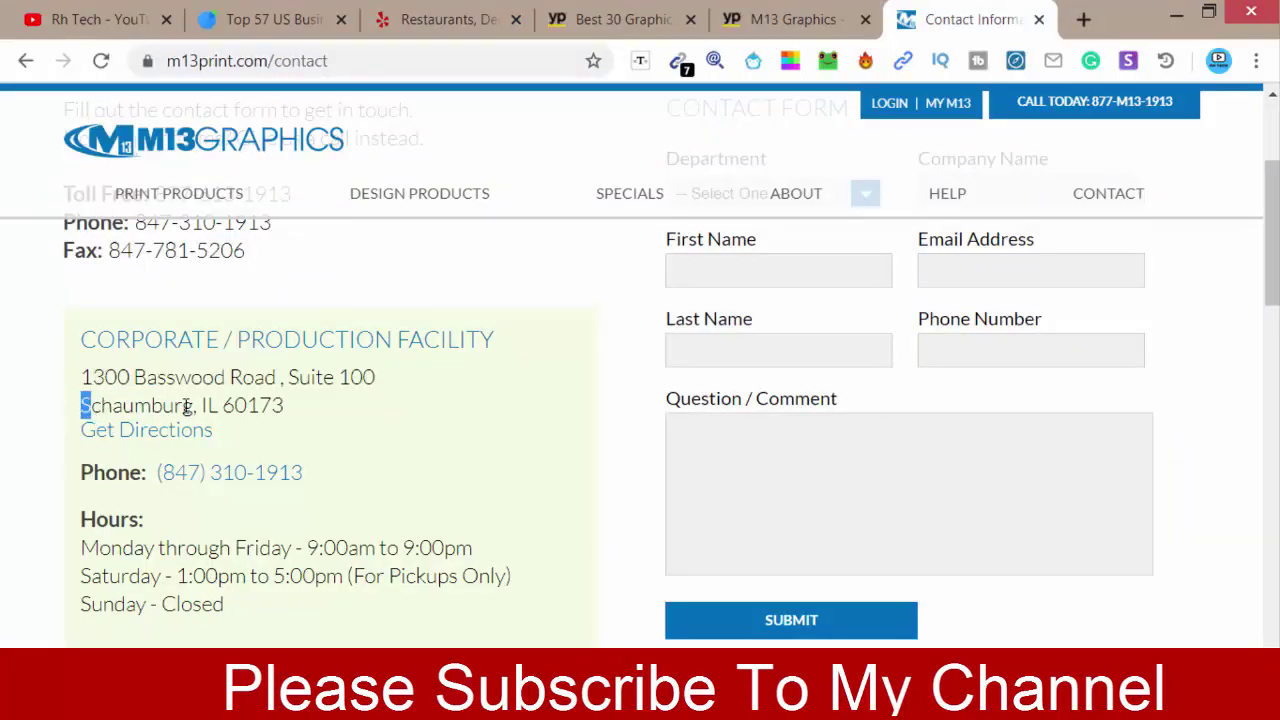
drag(186, 405, 193, 405)
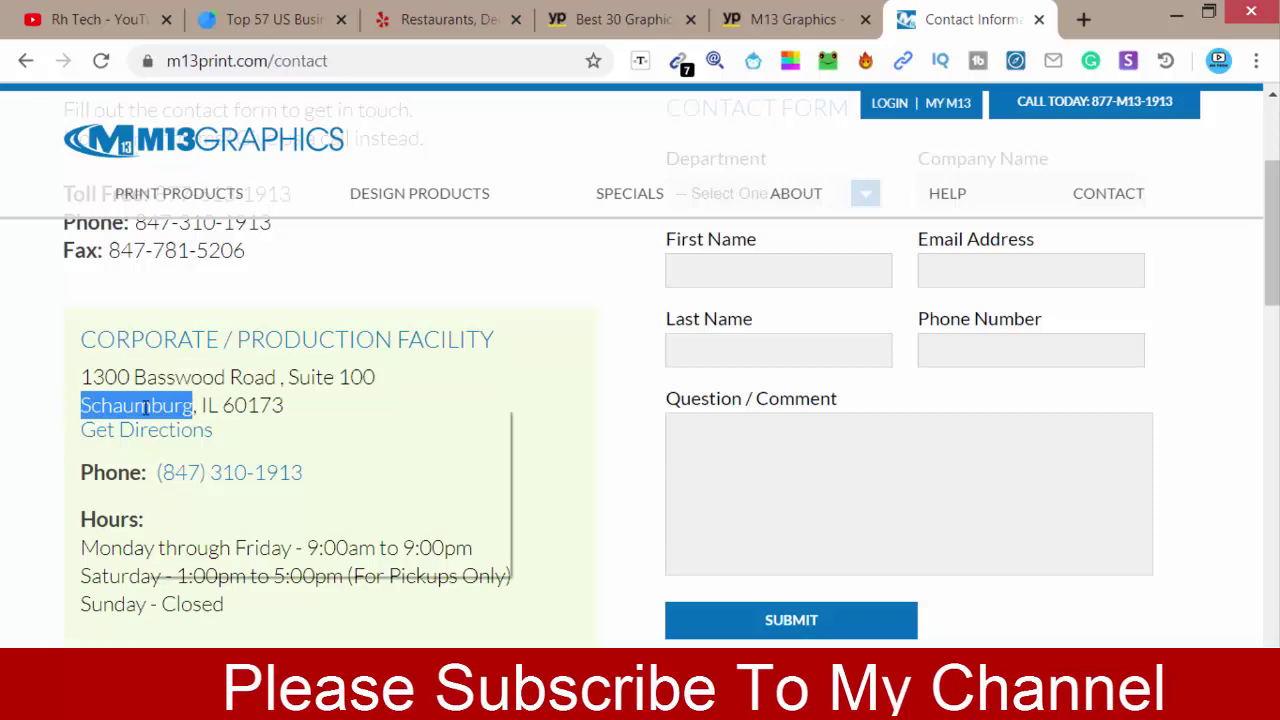
right_click(168, 415)
click(186, 424)
key(alt+Tab)
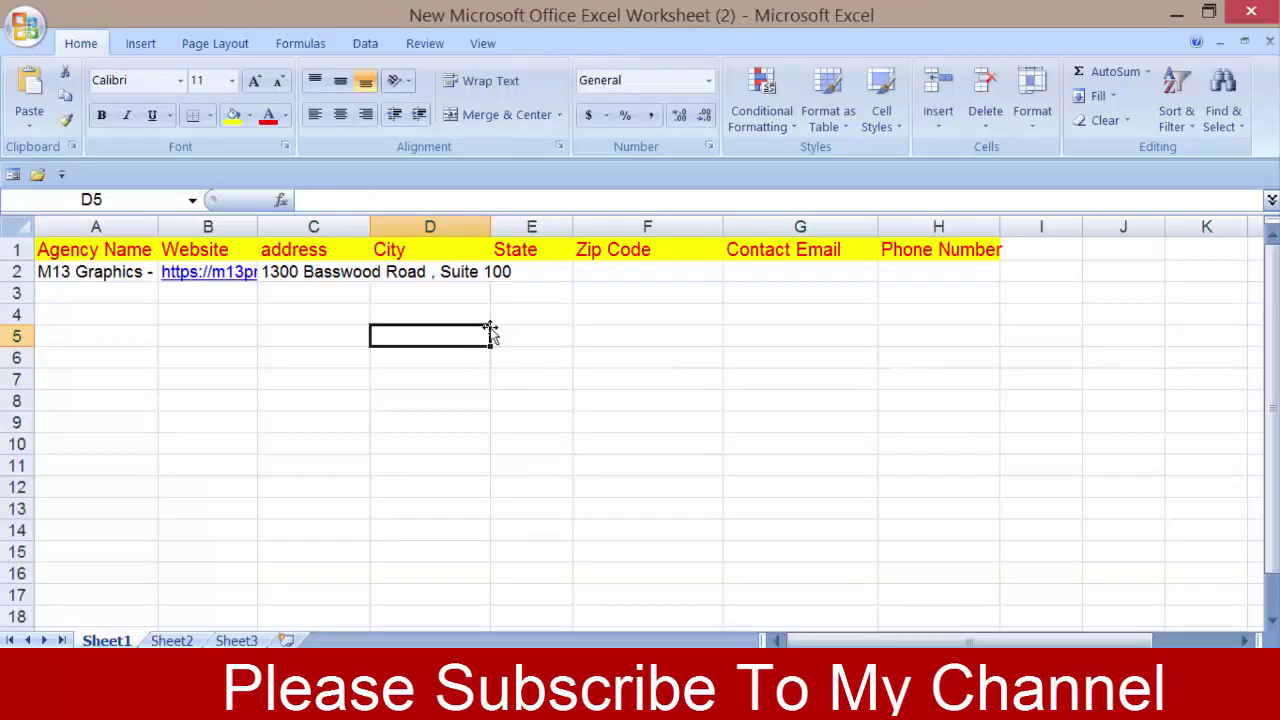
click(532, 272)
double_click(445, 272)
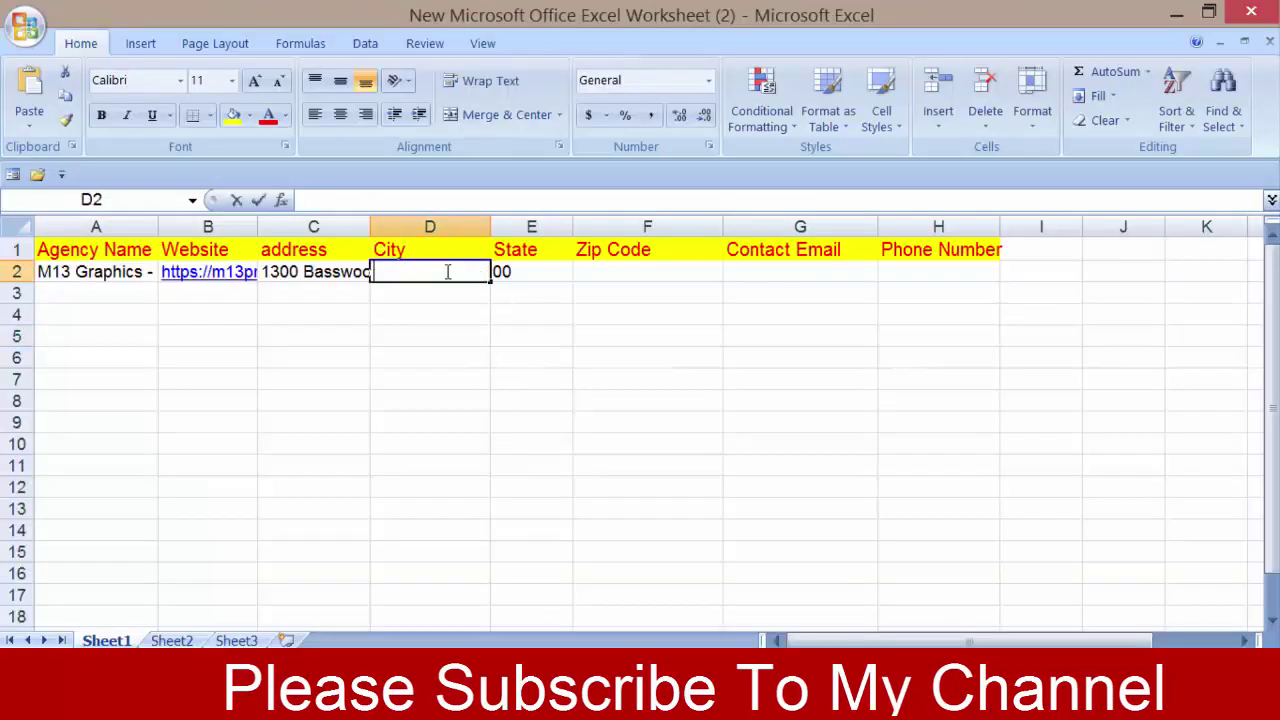
right_click(446, 272)
click(498, 337)
click(428, 327)
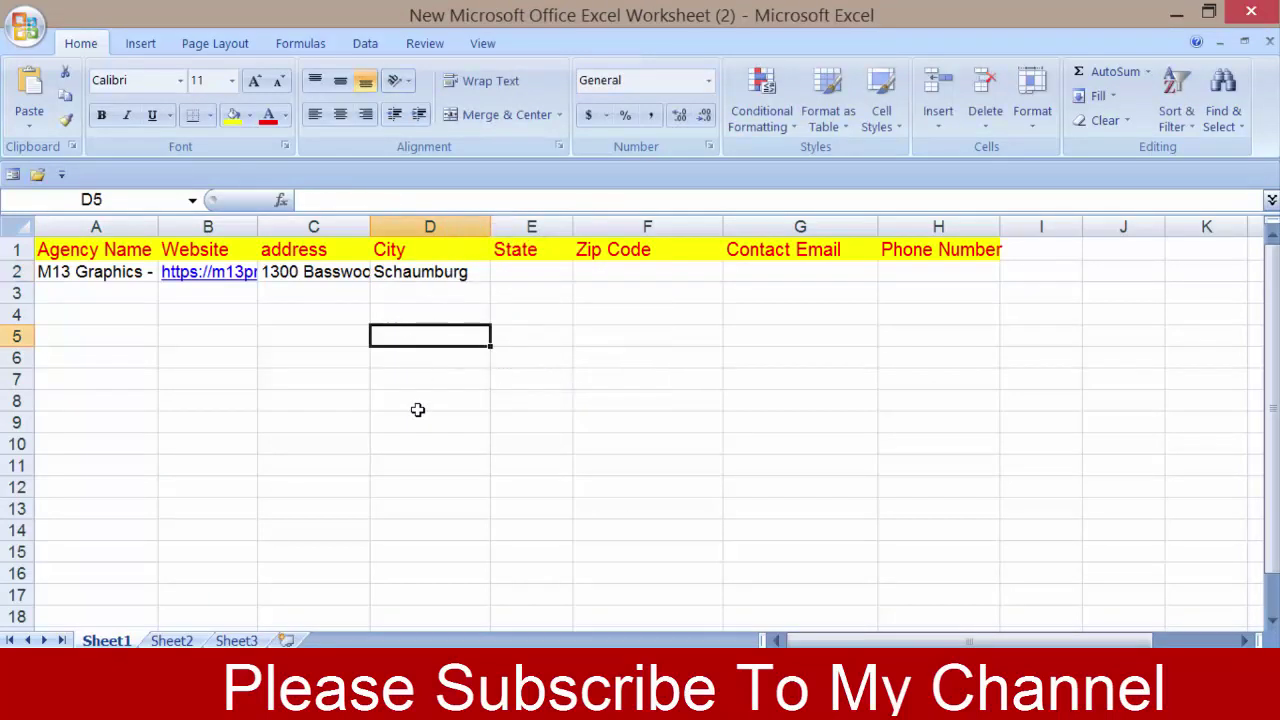
Step: Copy the state abbreviation IL into State cell E2
key(alt+Tab)
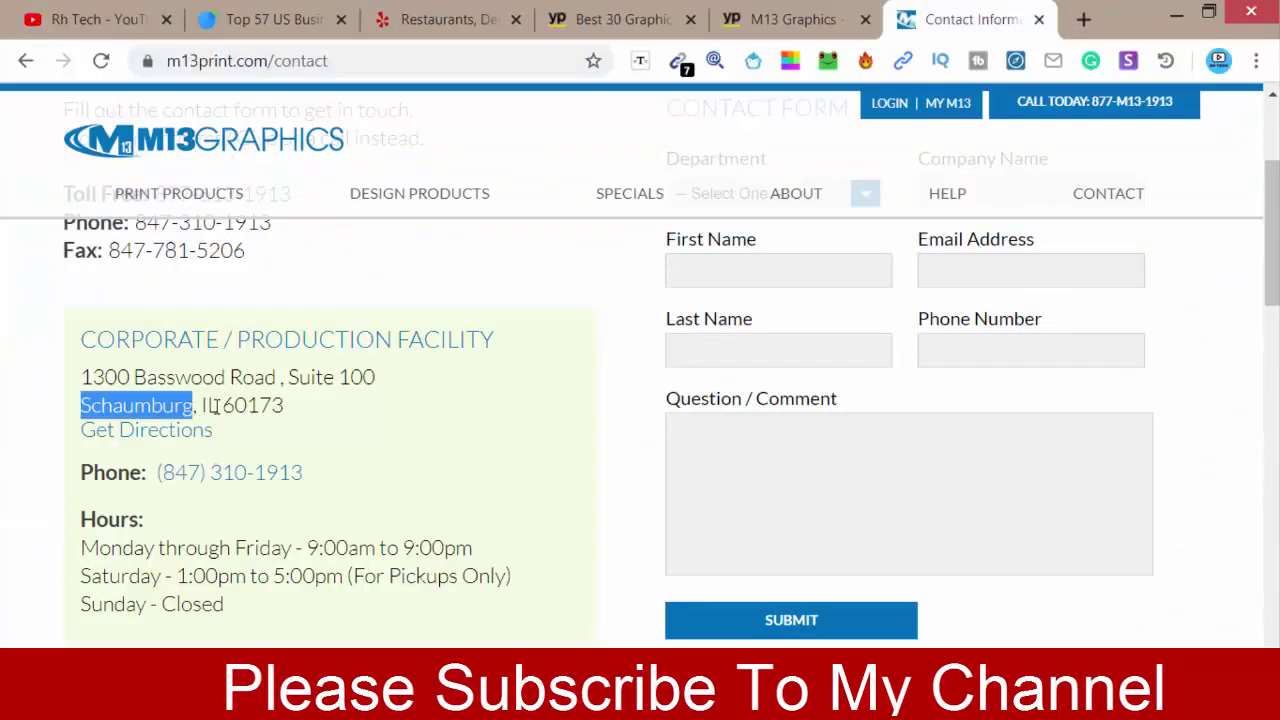
double_click(212, 407)
right_click(207, 405)
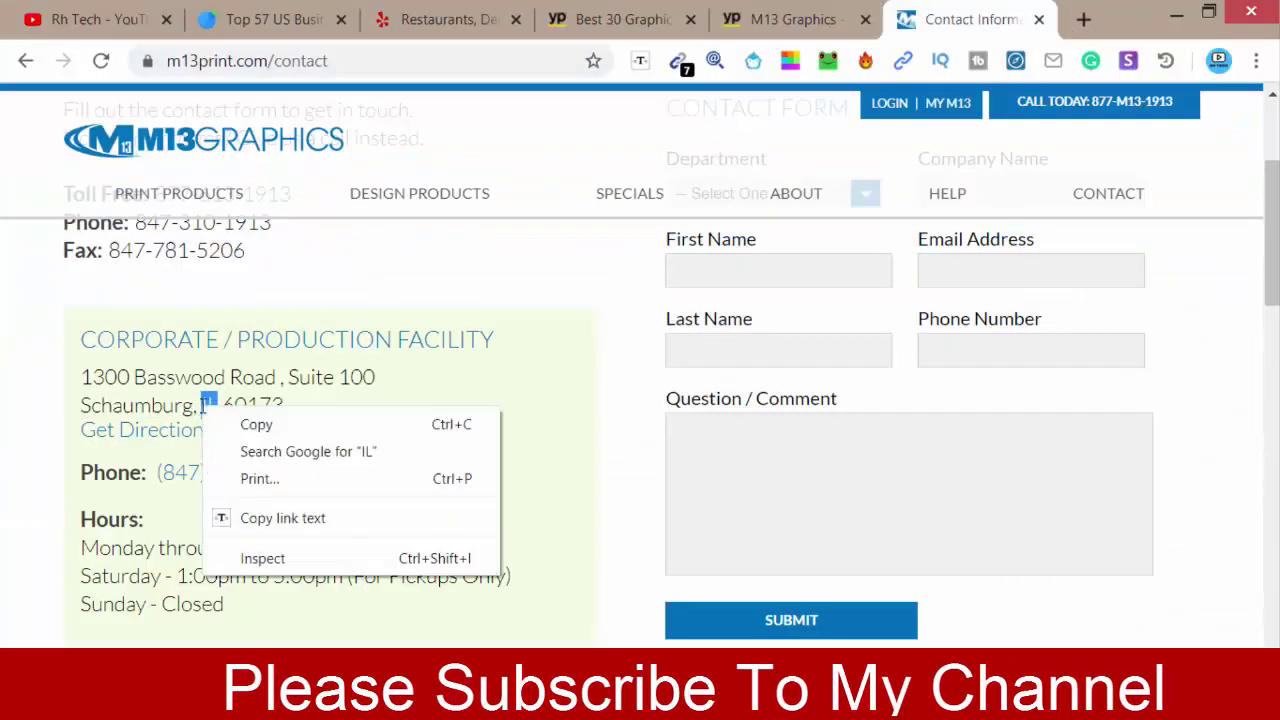
click(256, 425)
key(alt+Tab)
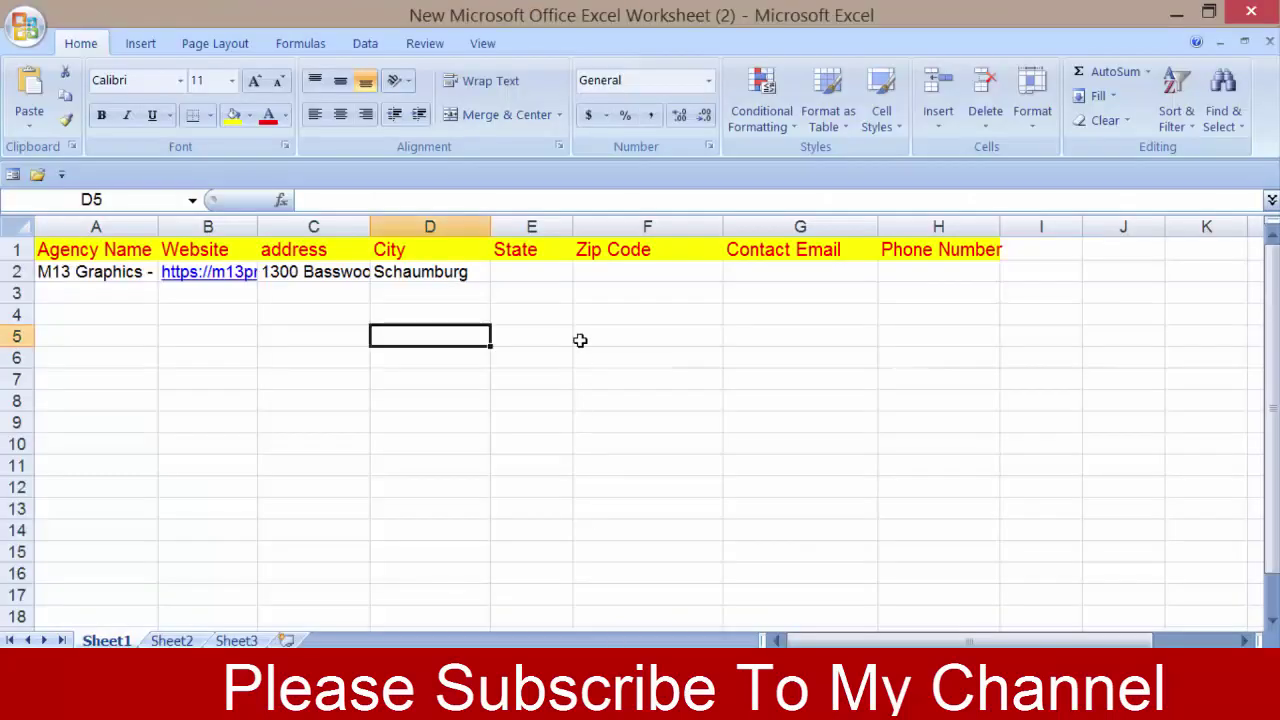
click(538, 277)
right_click(538, 277)
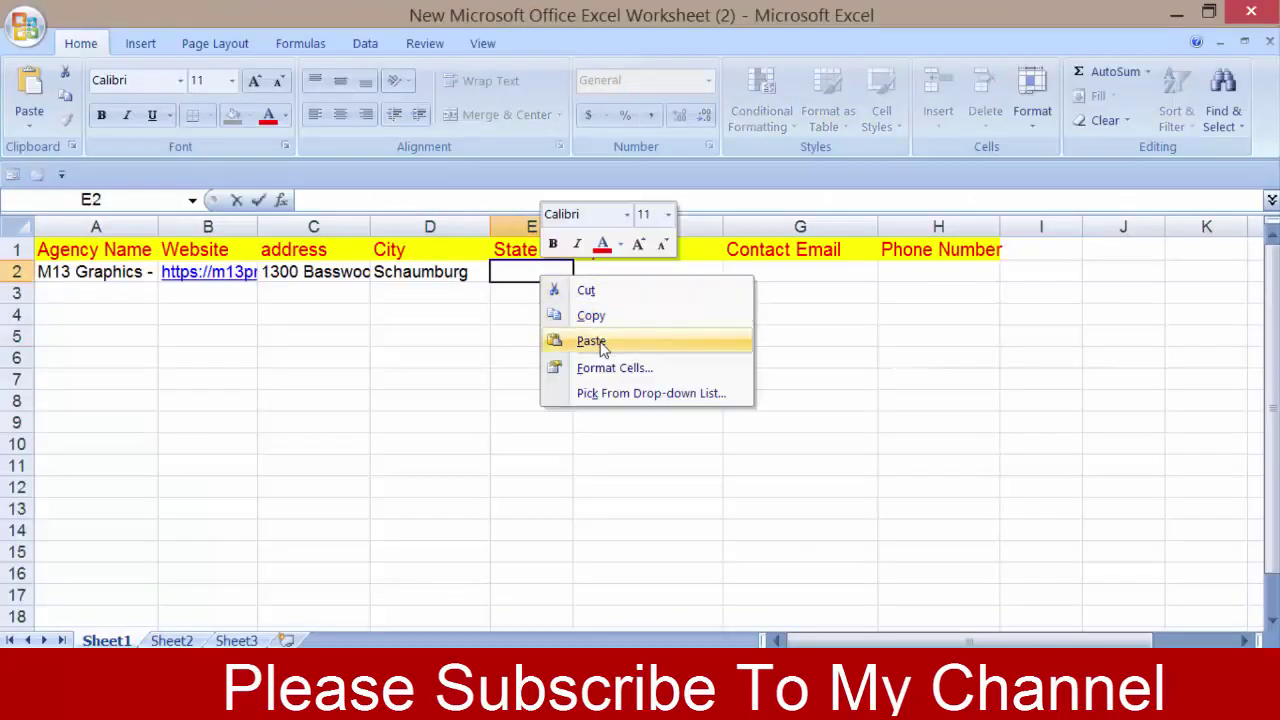
click(556, 340)
click(505, 338)
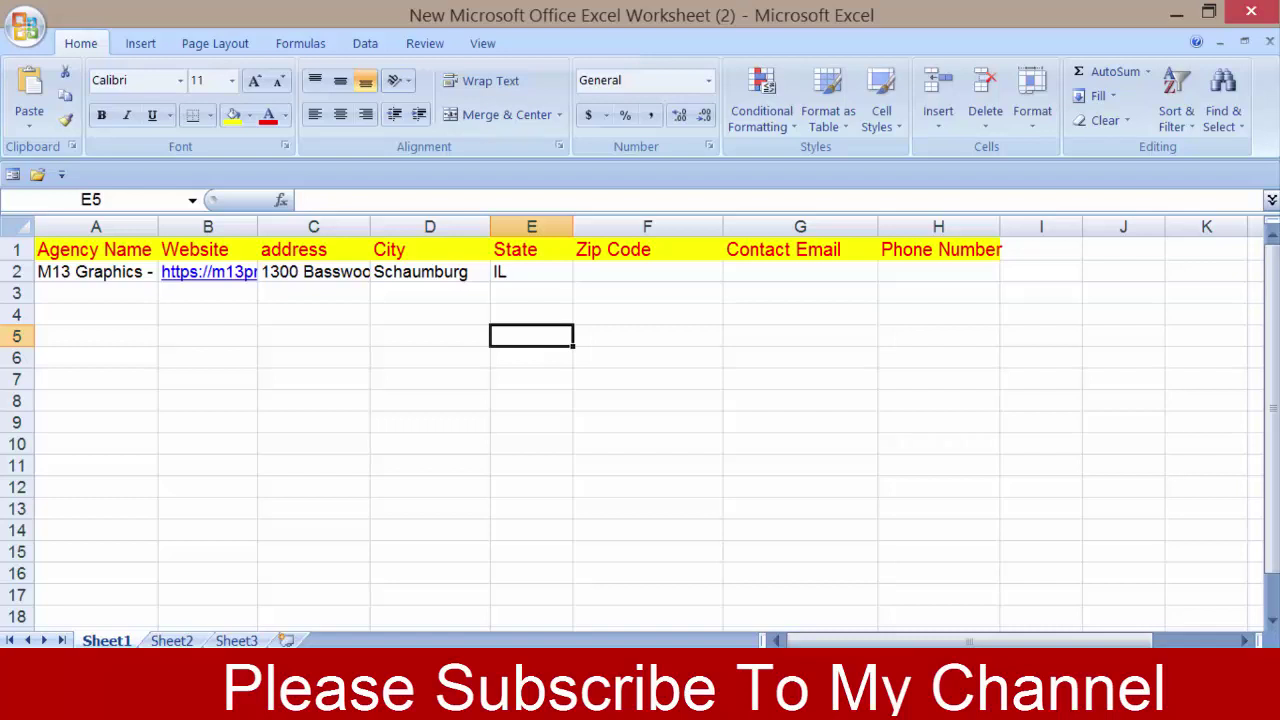
Step: Enter zip code 60173 in cell F2
key(alt+Tab)
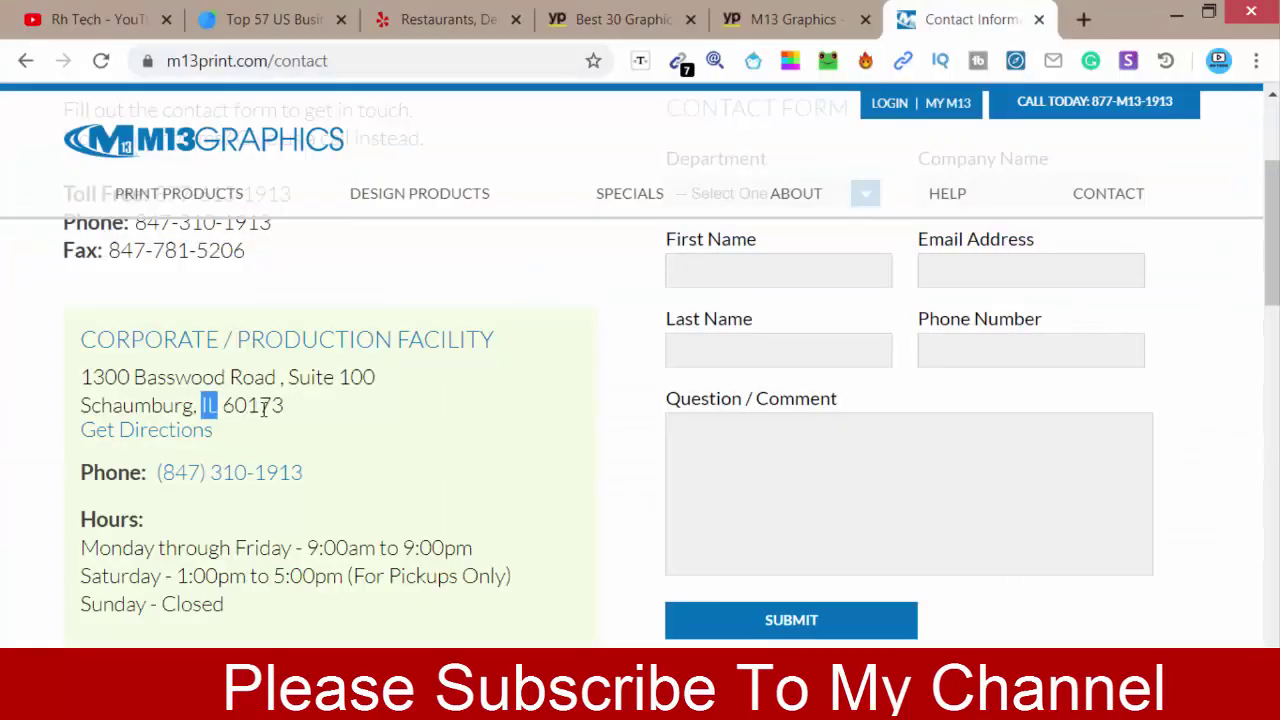
key(alt+Tab)
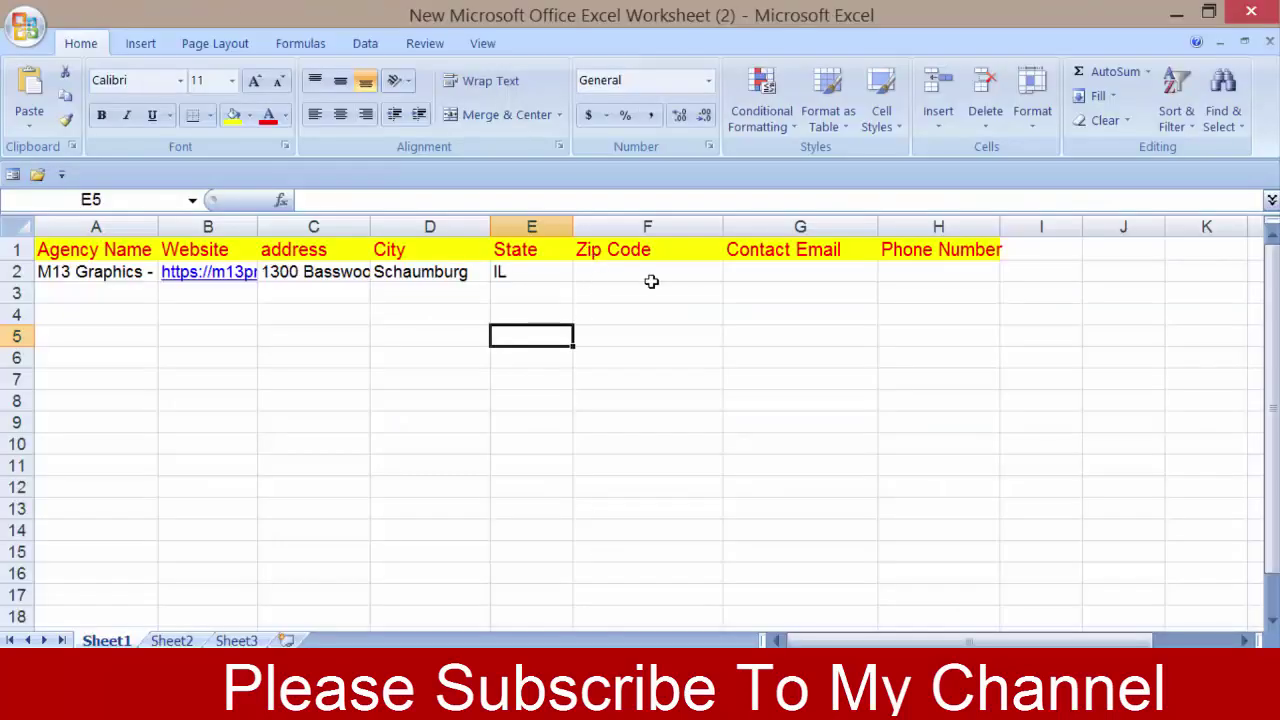
click(651, 281)
text(60)
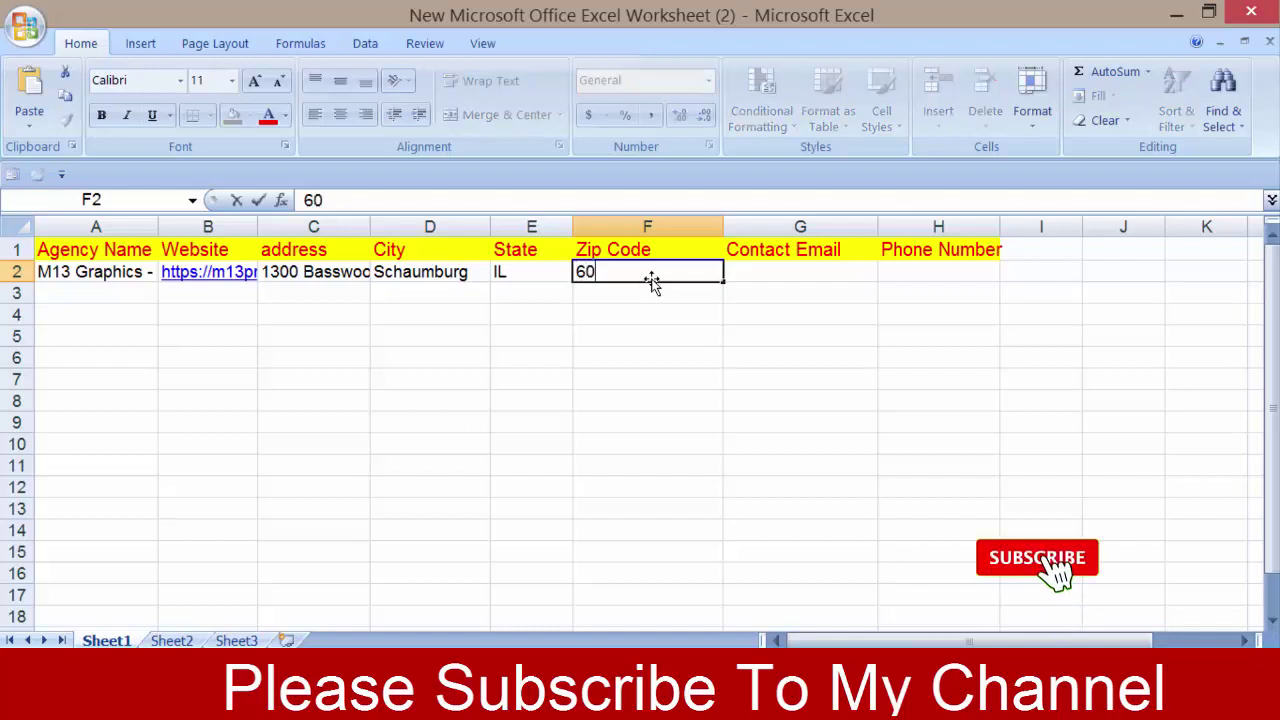
text(173)
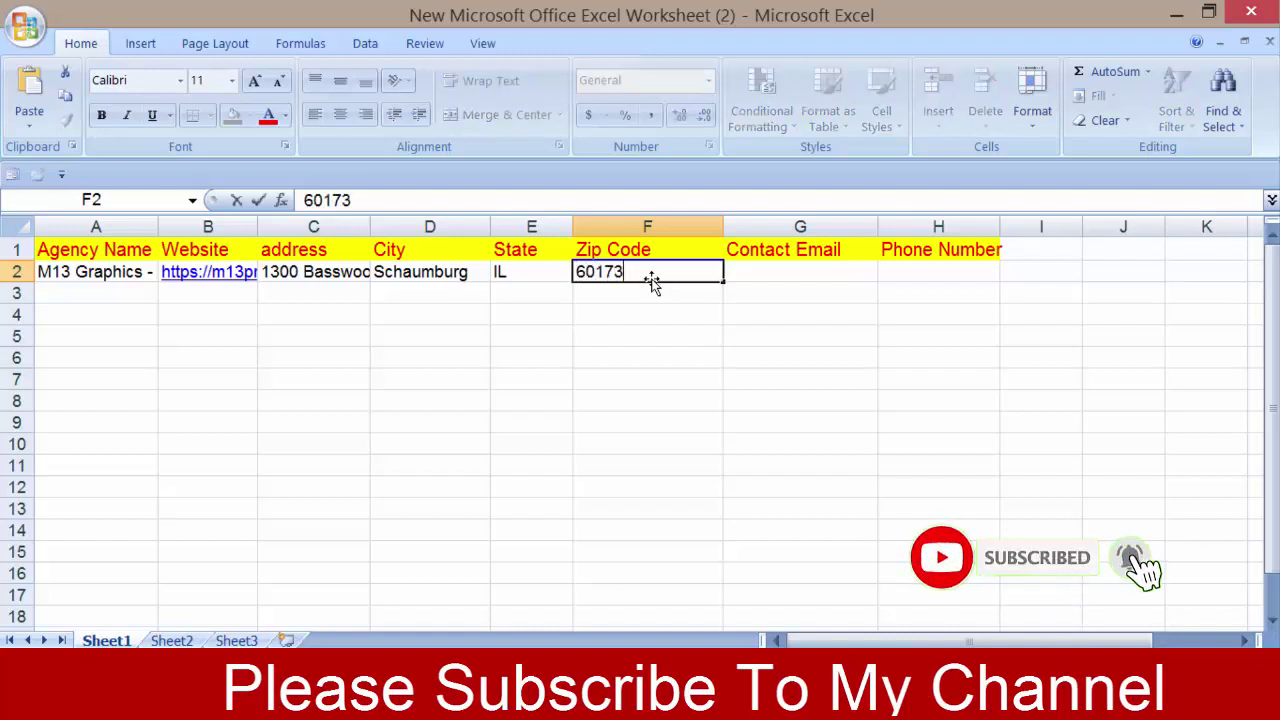
click(844, 273)
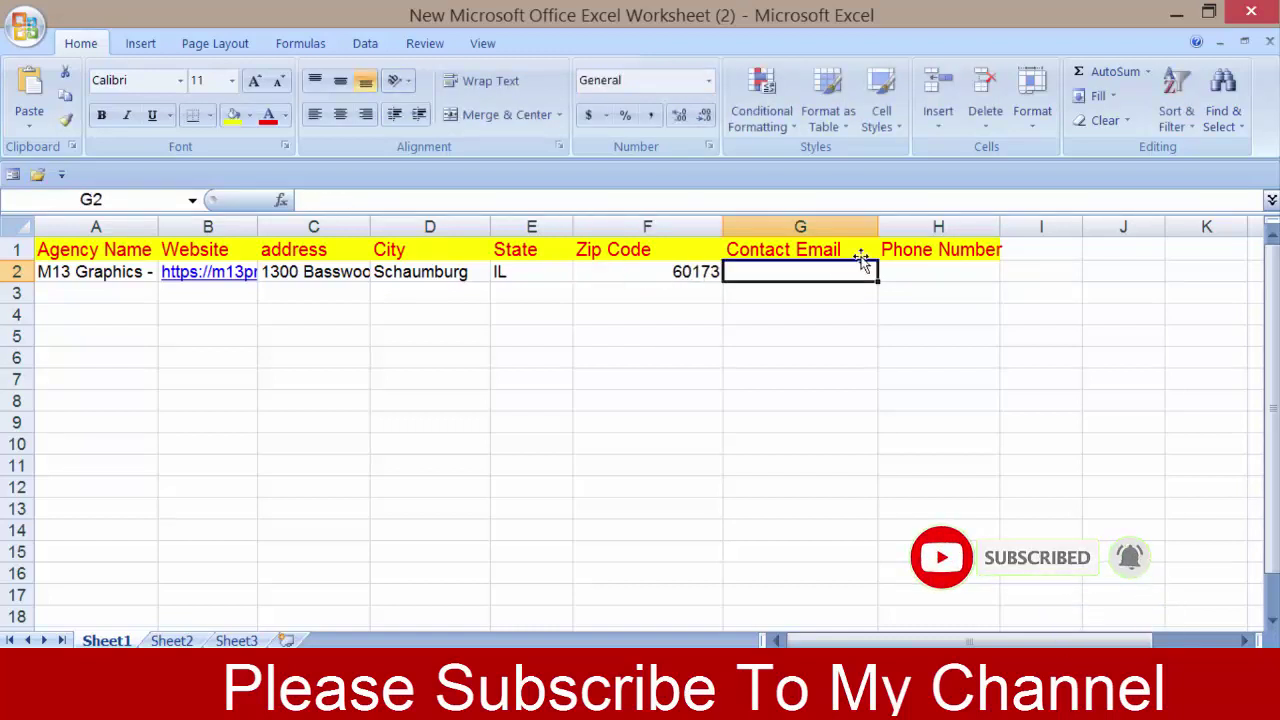
Step: Scroll the contact page to the corporate facility and select its phone number
key(alt+Tab)
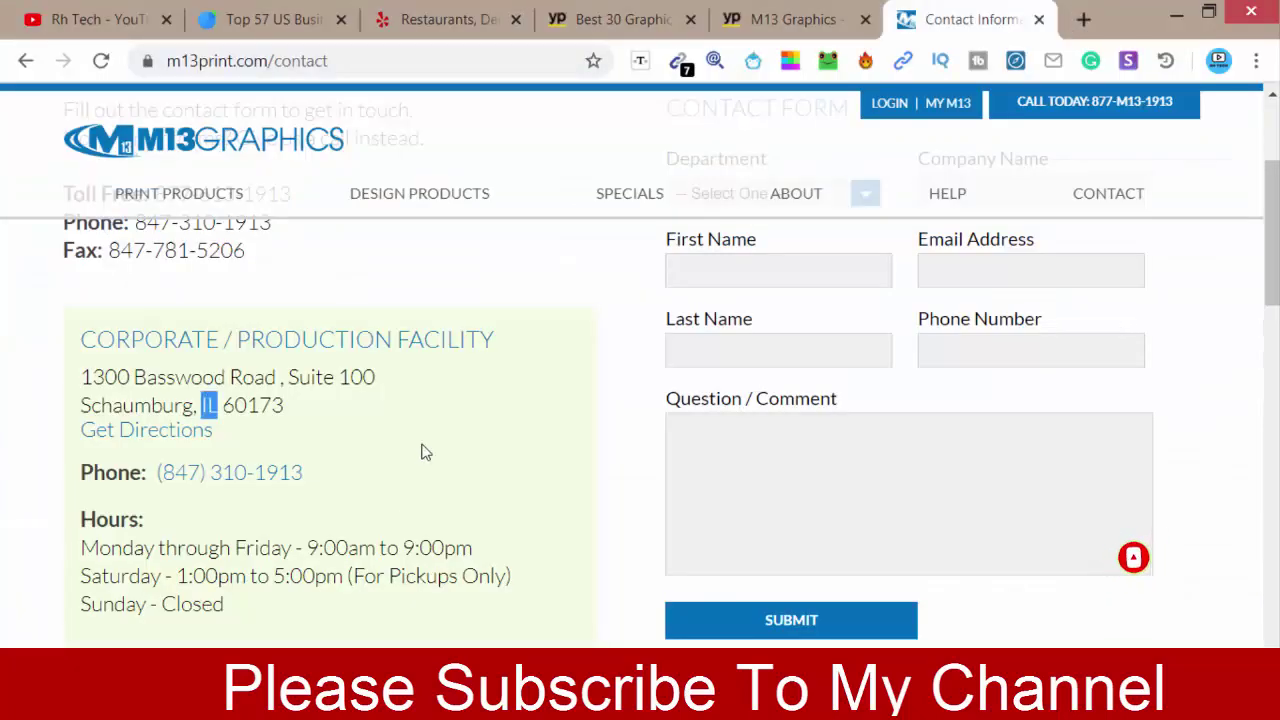
scroll(505, 457, down, 1)
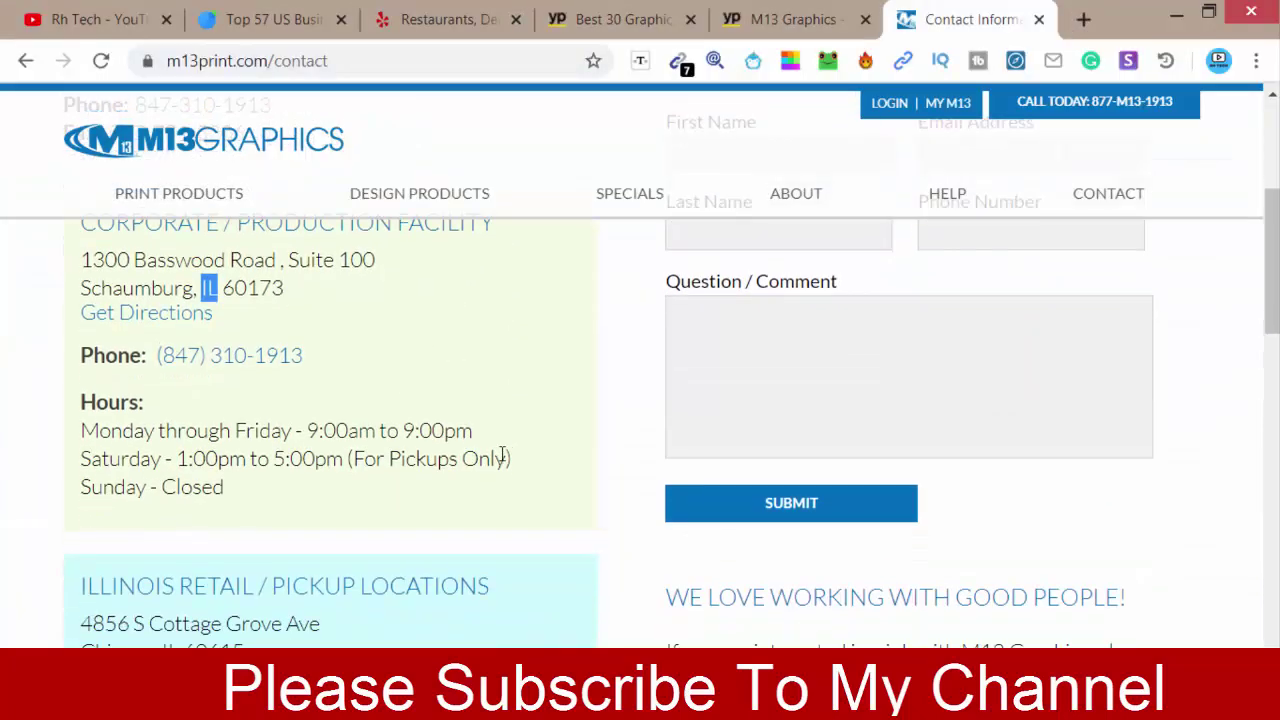
scroll(500, 452, up, 2)
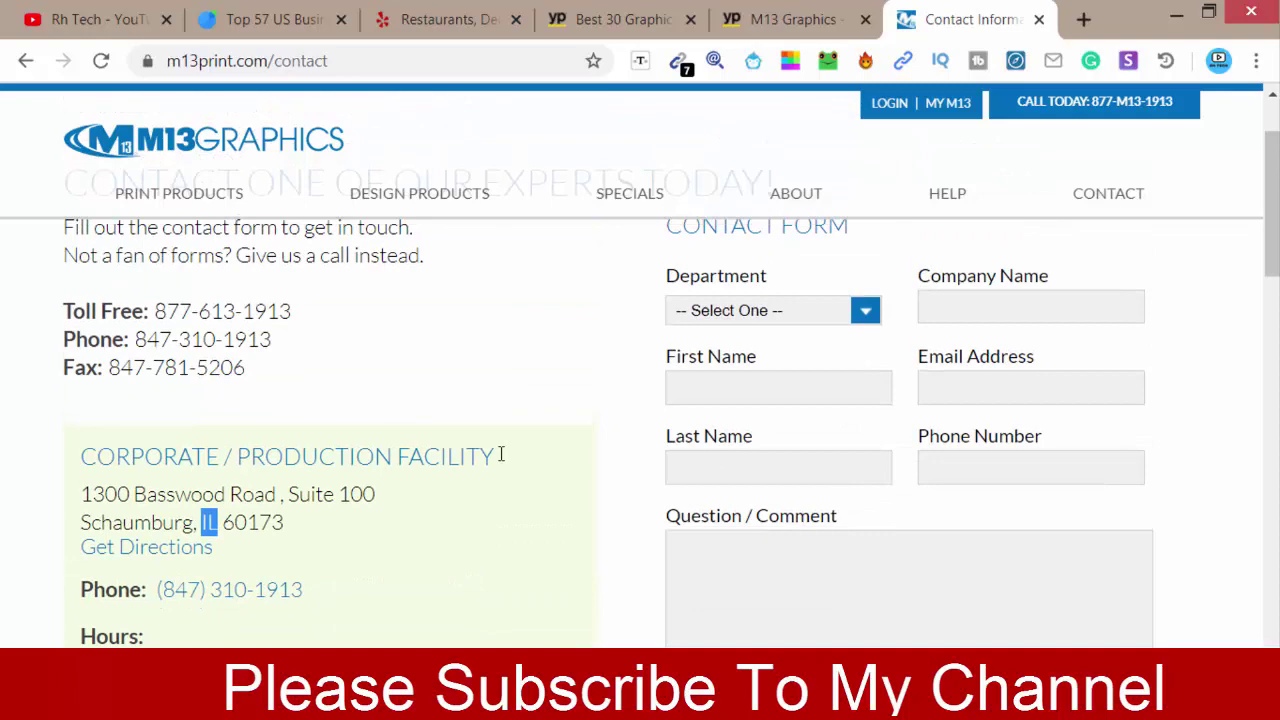
scroll(501, 455, down, 5)
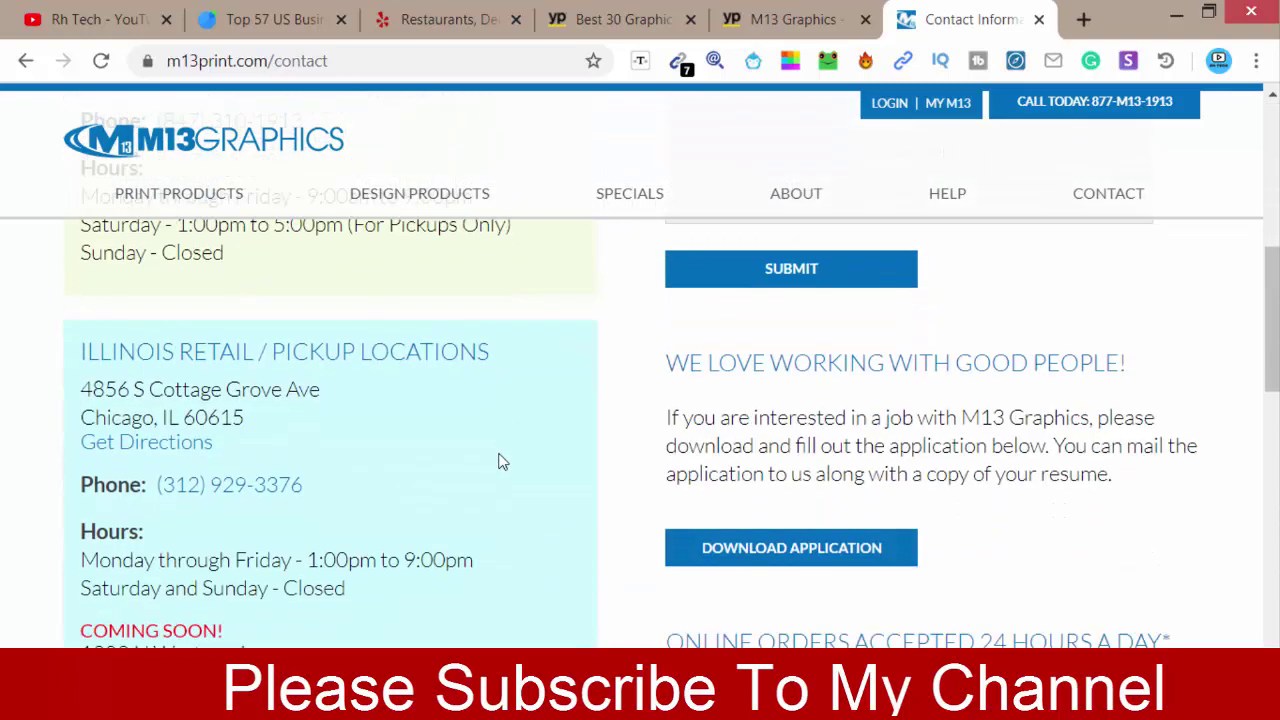
scroll(501, 462, down, 2)
scroll(334, 460, up, 5)
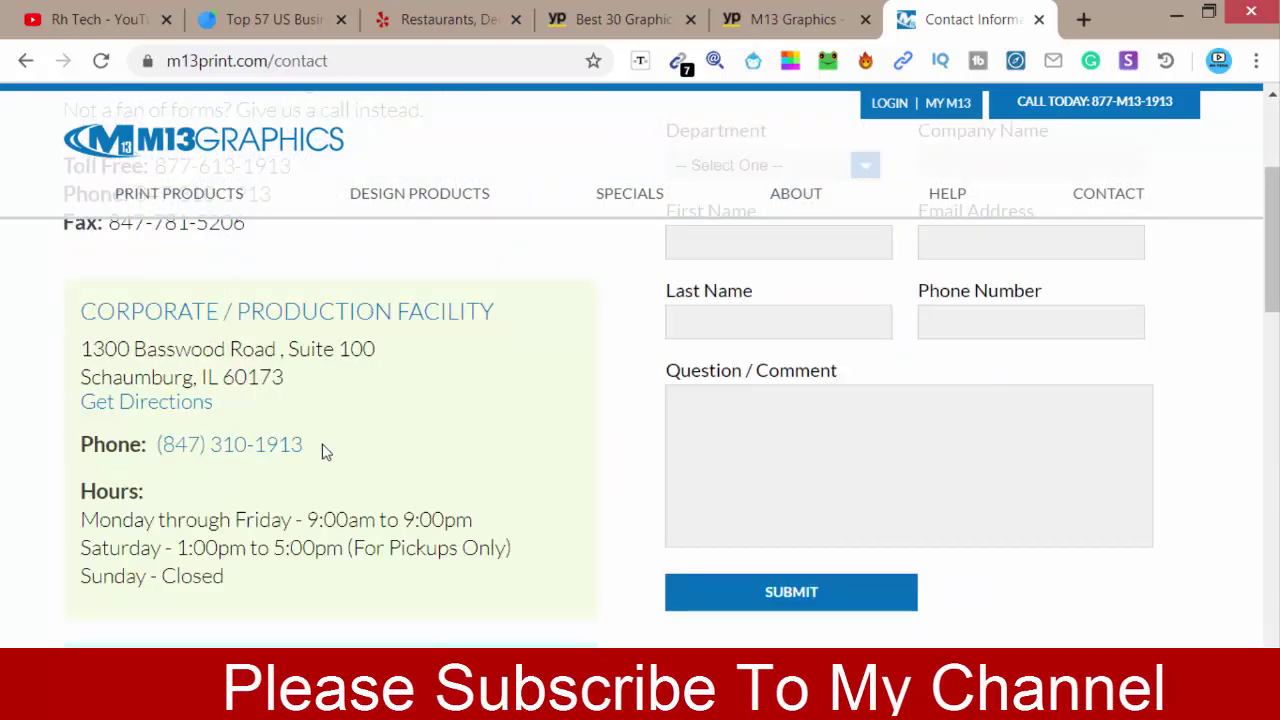
drag(308, 455, 162, 450)
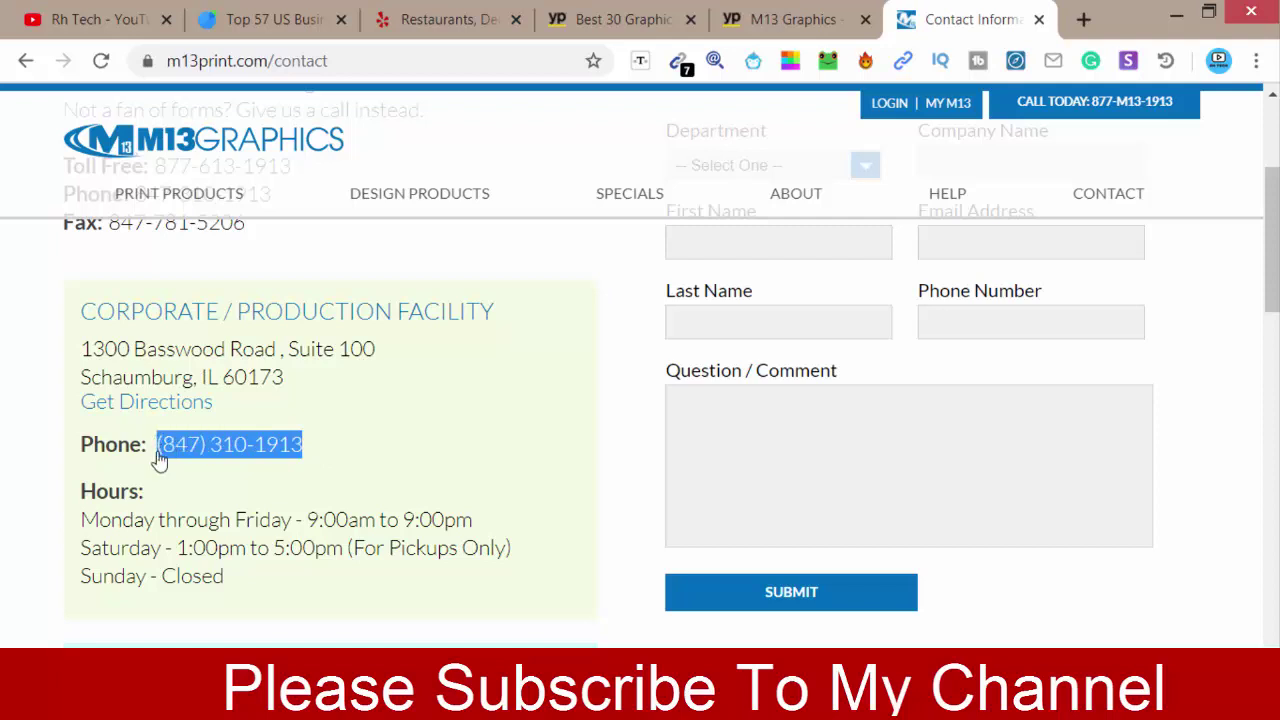
Step: Copy the facility phone number and paste it into Phone Number cell H2
right_click(158, 455)
click(222, 282)
key(alt+Tab)
click(934, 271)
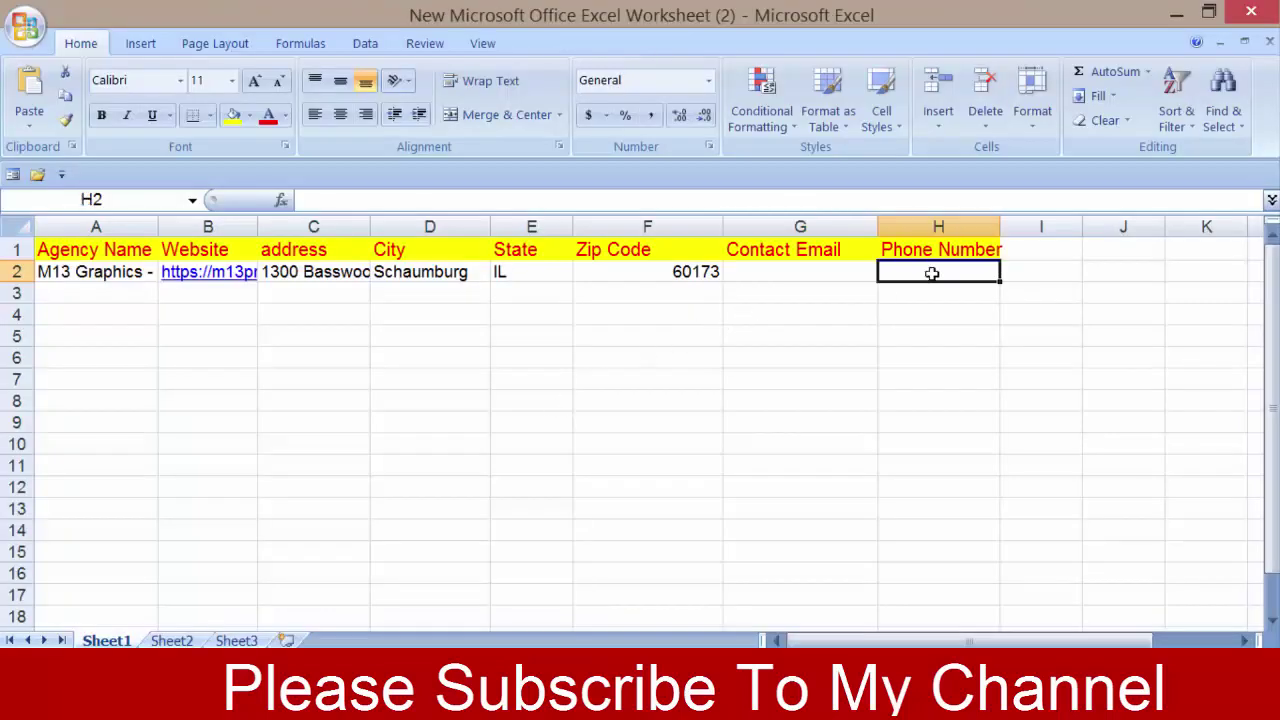
right_click(934, 271)
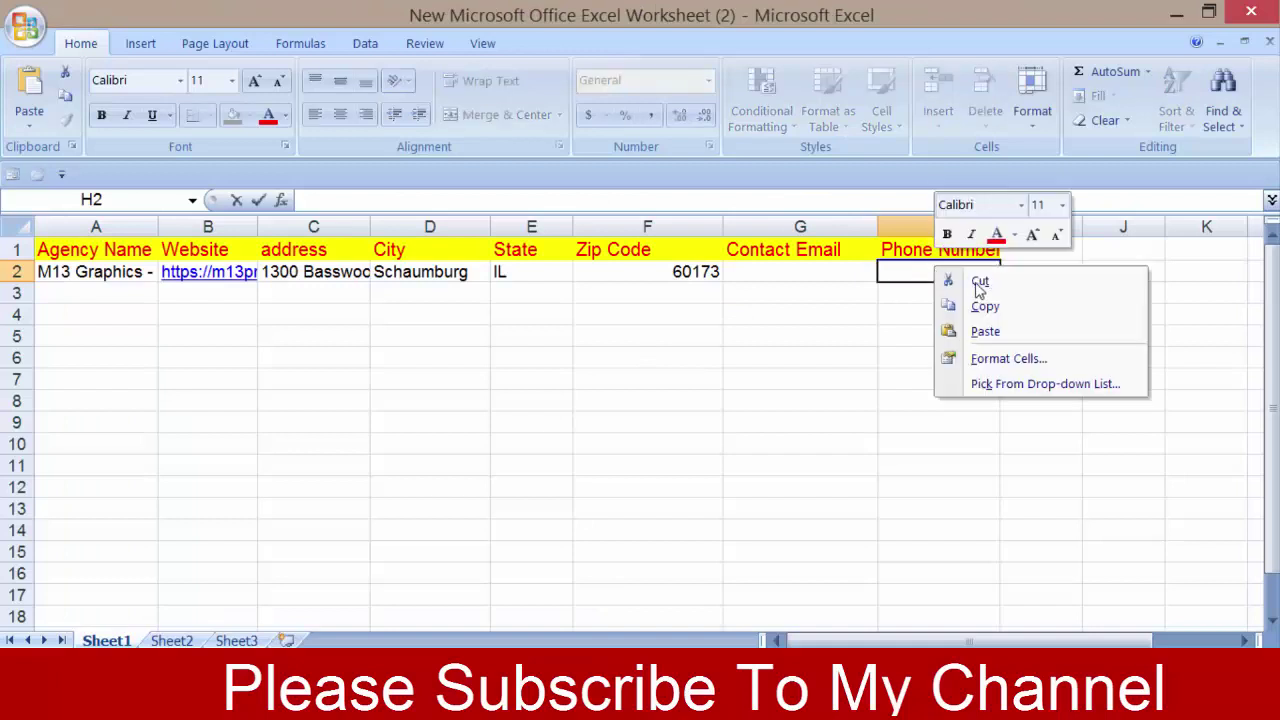
click(995, 331)
click(790, 336)
click(790, 271)
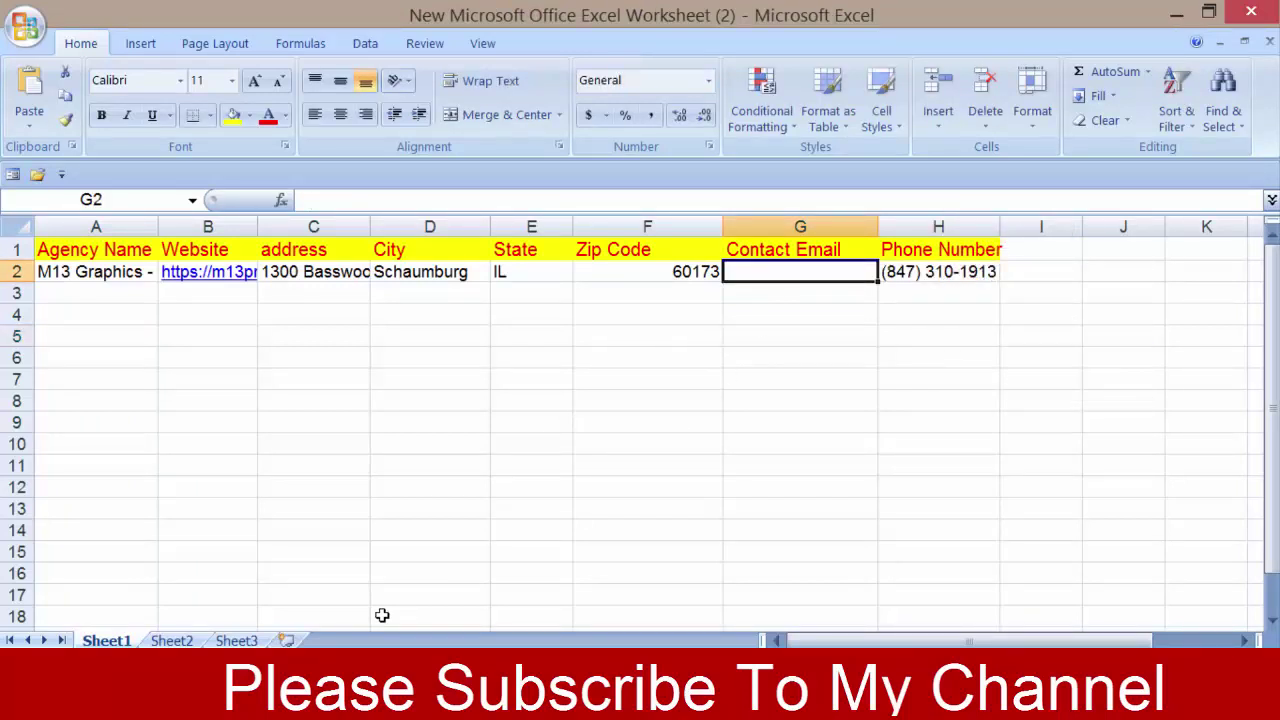
key(alt+Tab)
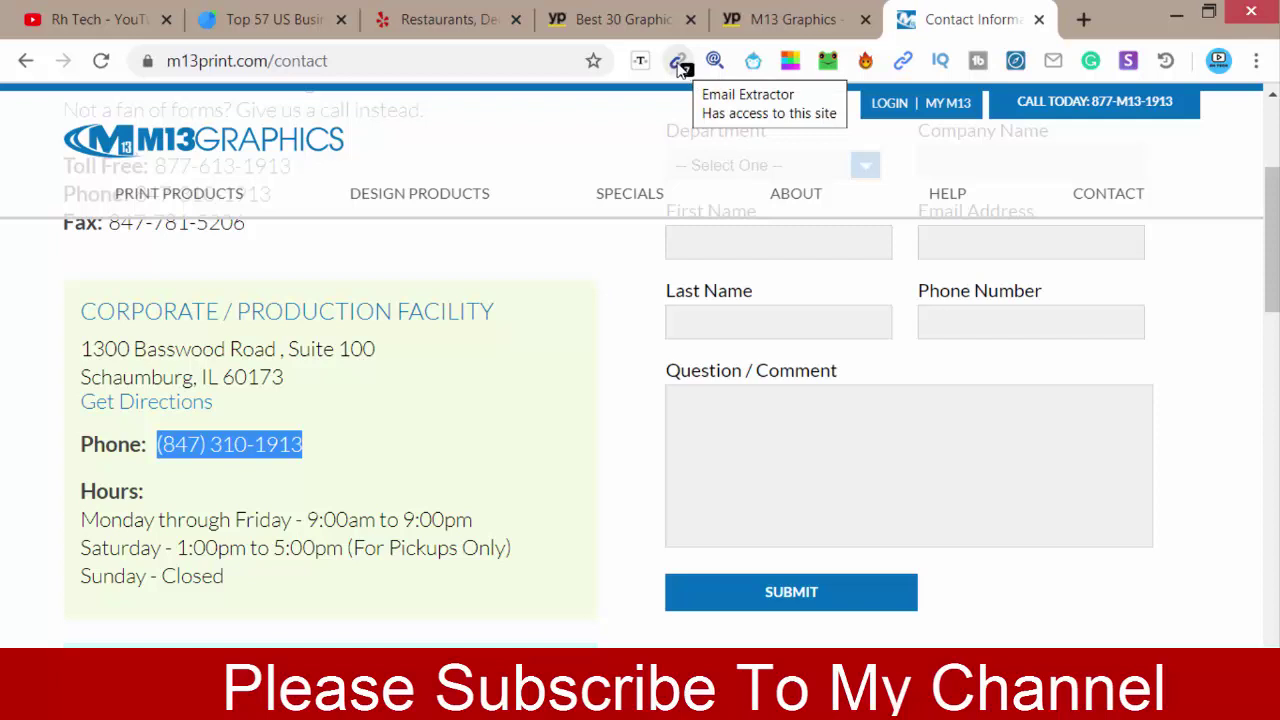
Step: Run Email Extractor on the contact page and copy the general-information email address
click(680, 63)
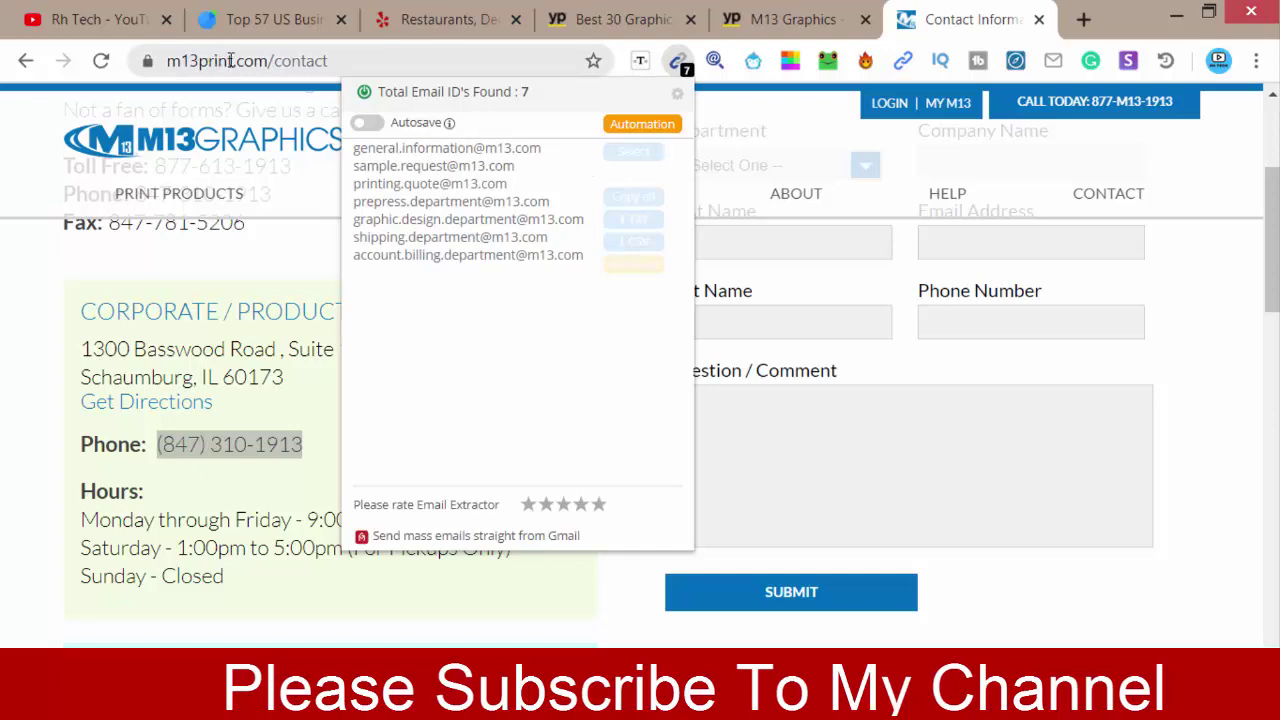
click(638, 152)
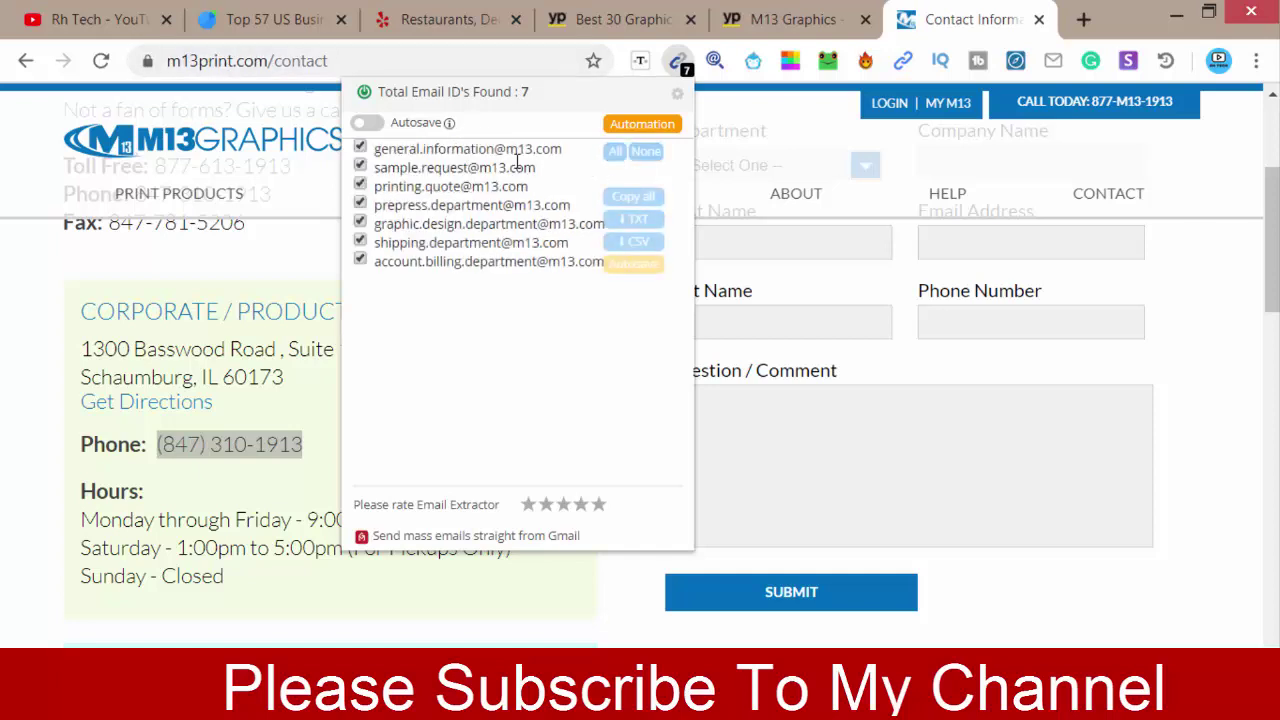
drag(566, 150, 373, 149)
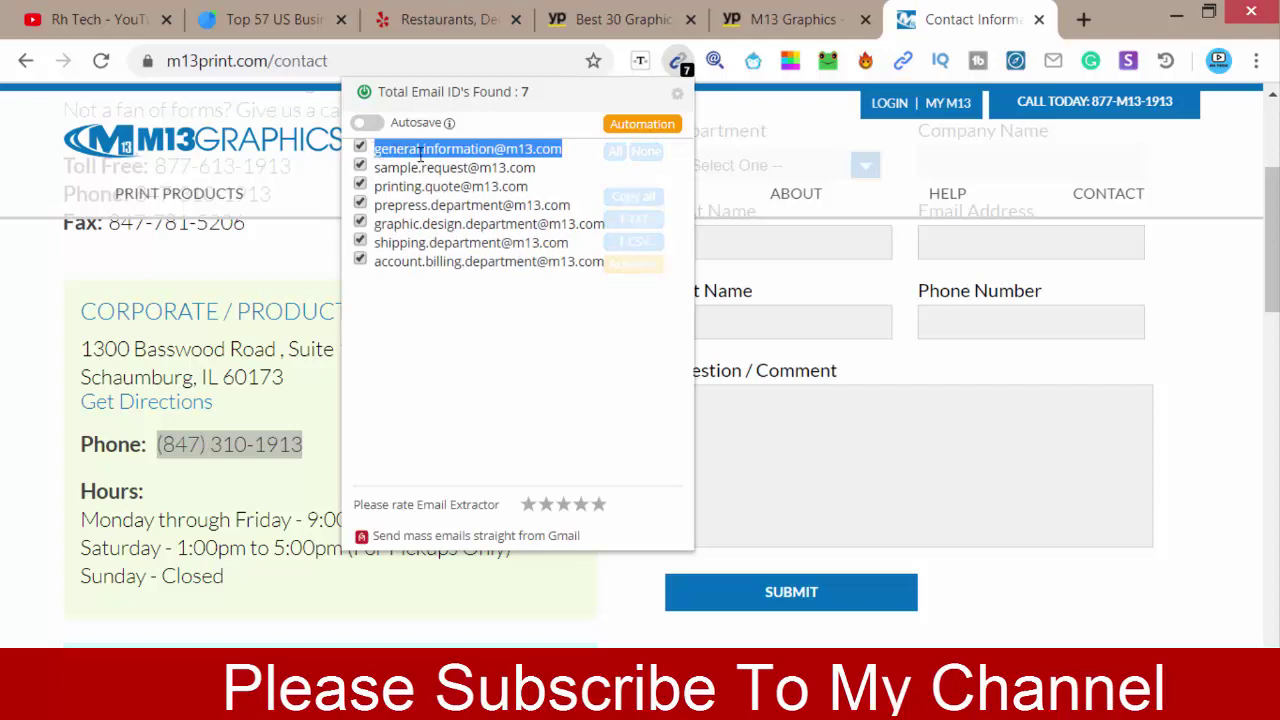
right_click(420, 152)
click(468, 172)
Step: Paste the email into Contact Email cell G2 and select A3 for the next agency
key(alt+Tab)
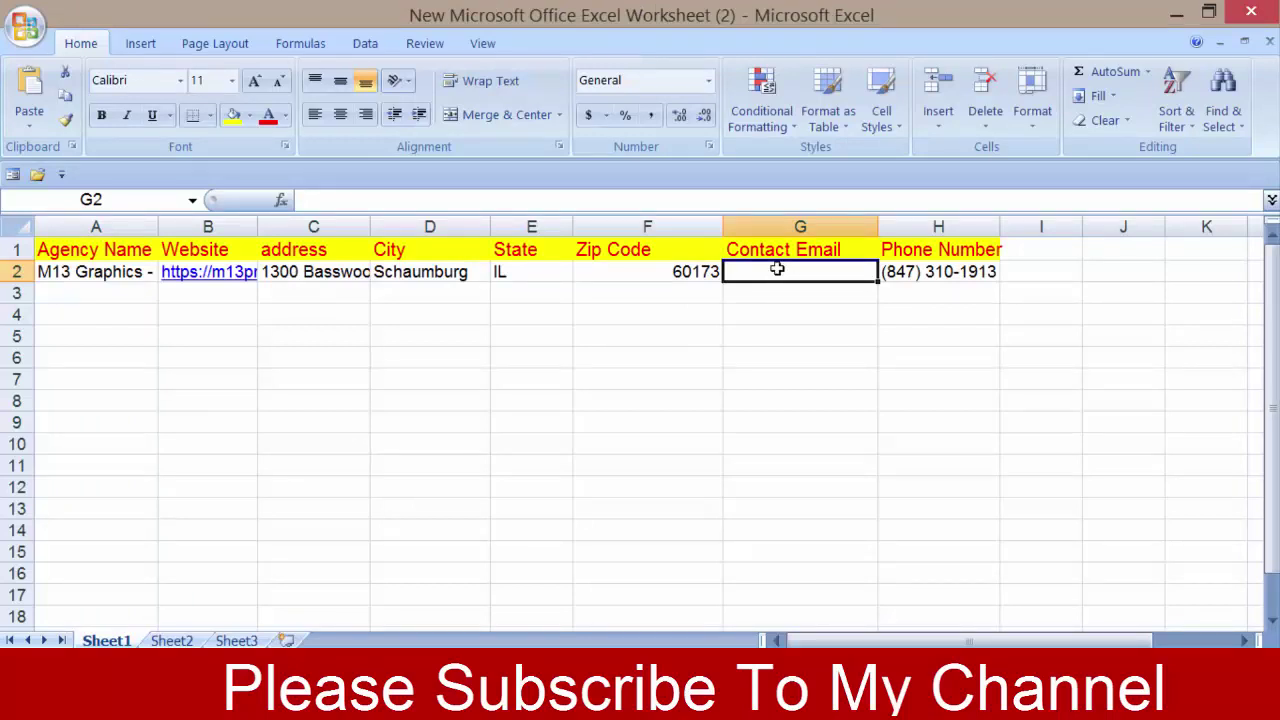
right_click(777, 269)
click(803, 334)
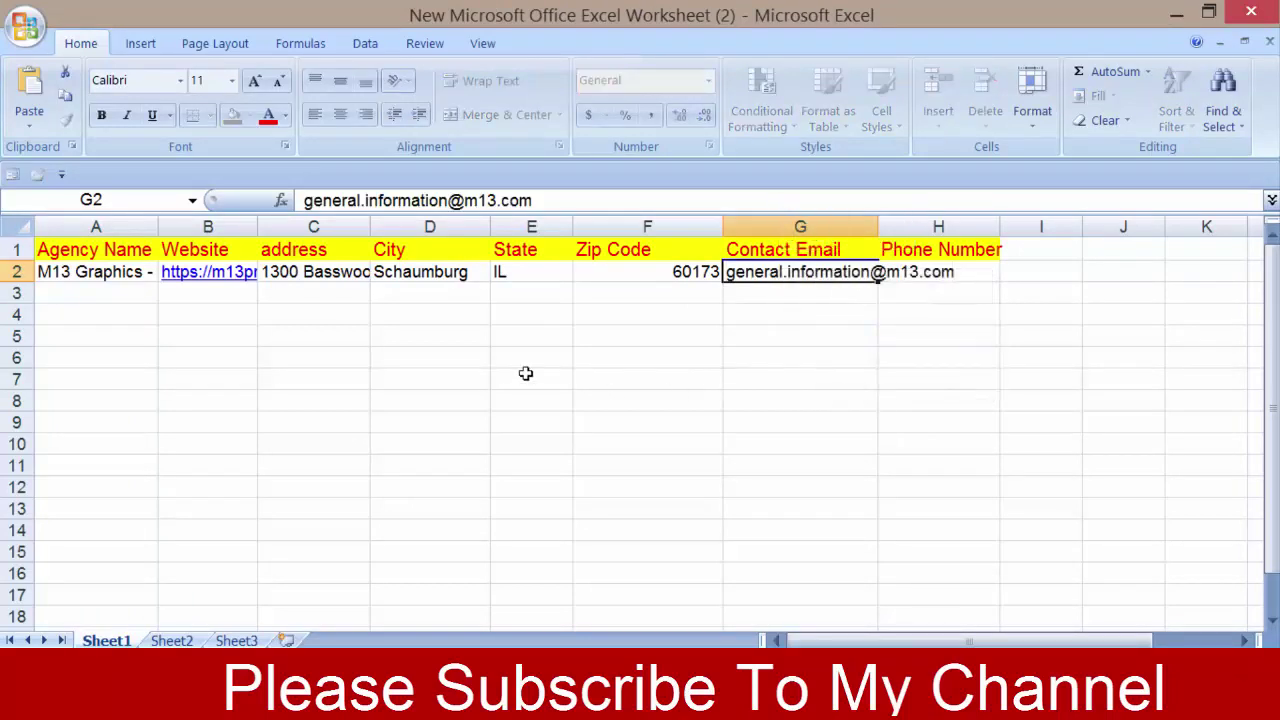
click(526, 373)
click(120, 297)
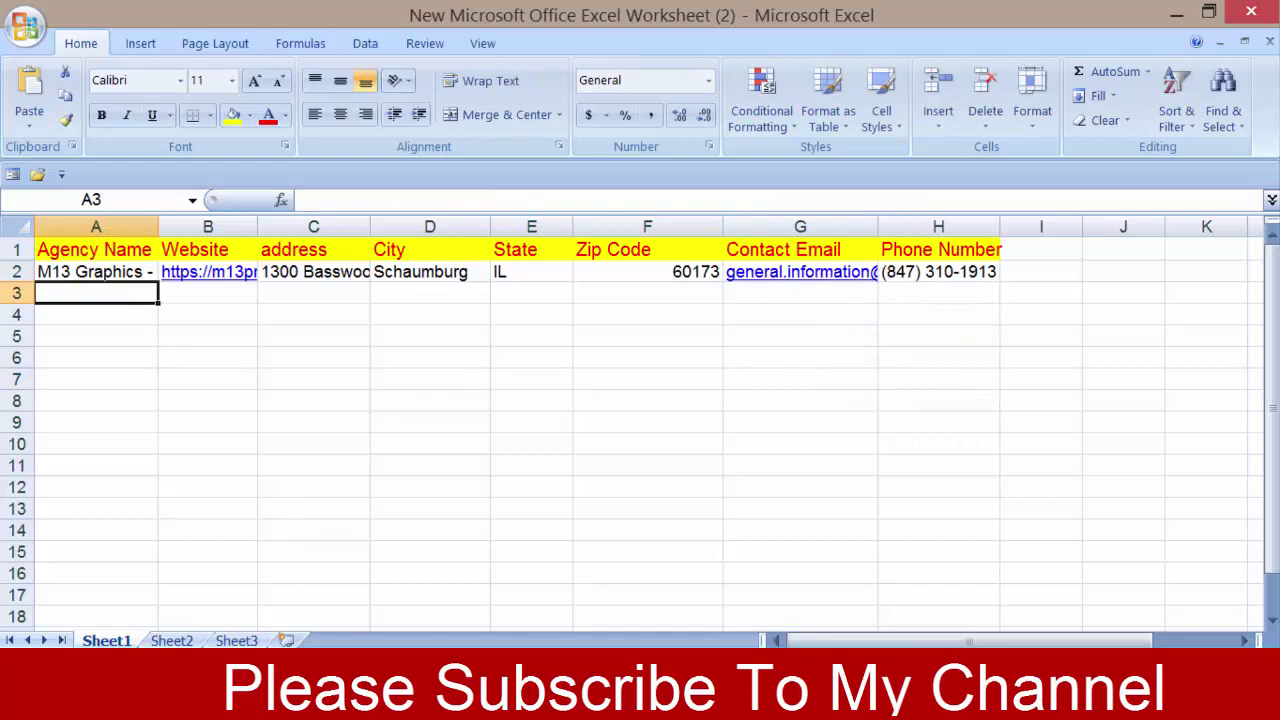
key(alt+Tab)
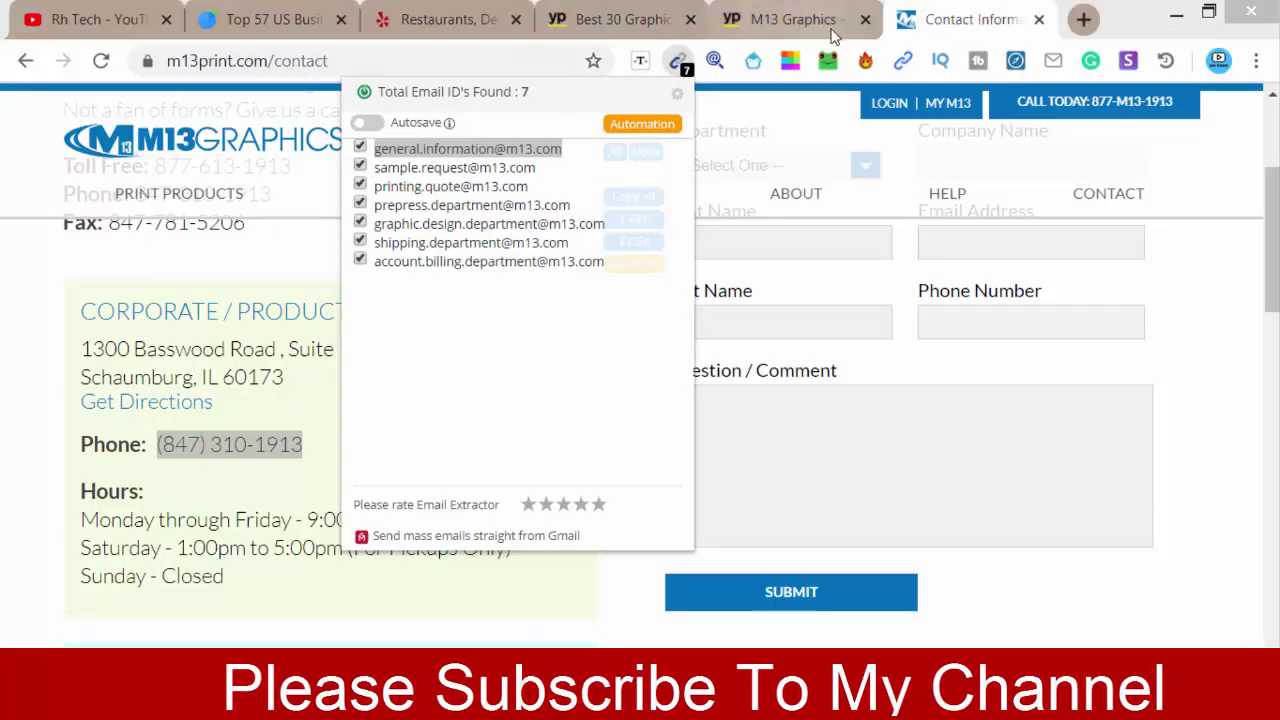
Step: Close the M13 pages and open the Signs By Tomorrow listing in a new tab
click(1022, 26)
click(1039, 19)
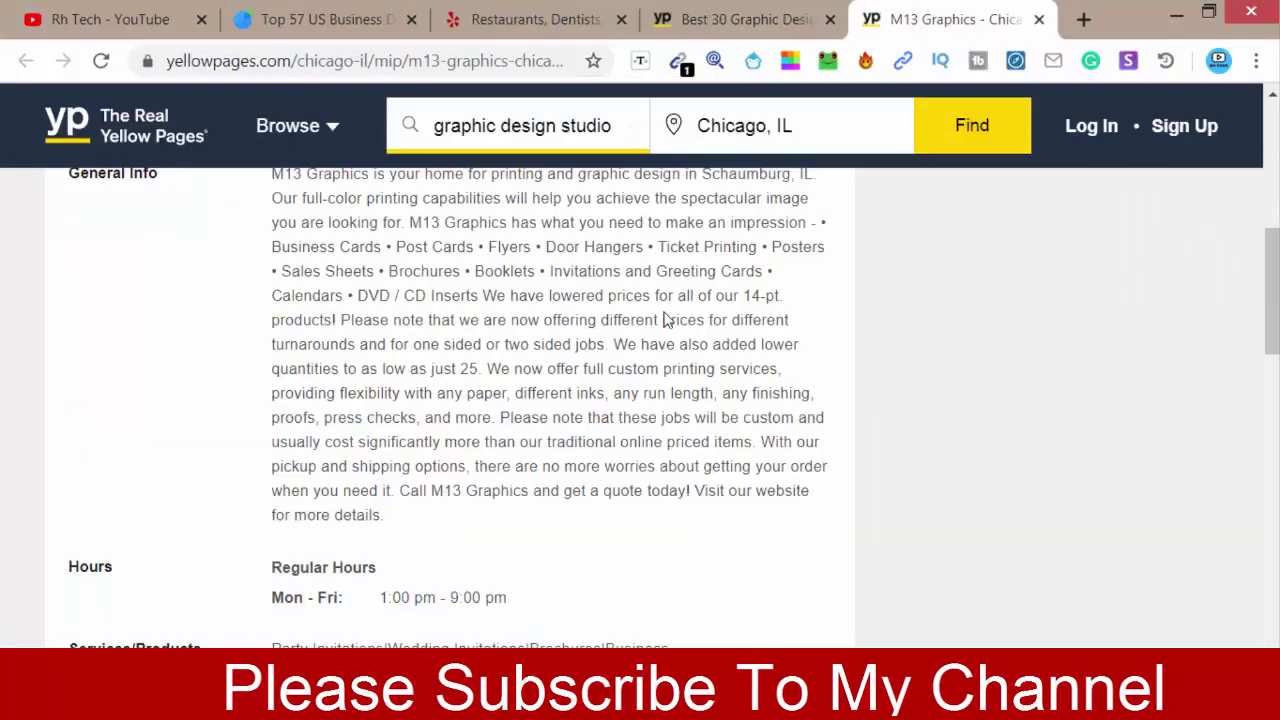
scroll(664, 318, up, 1)
scroll(668, 322, up, 5)
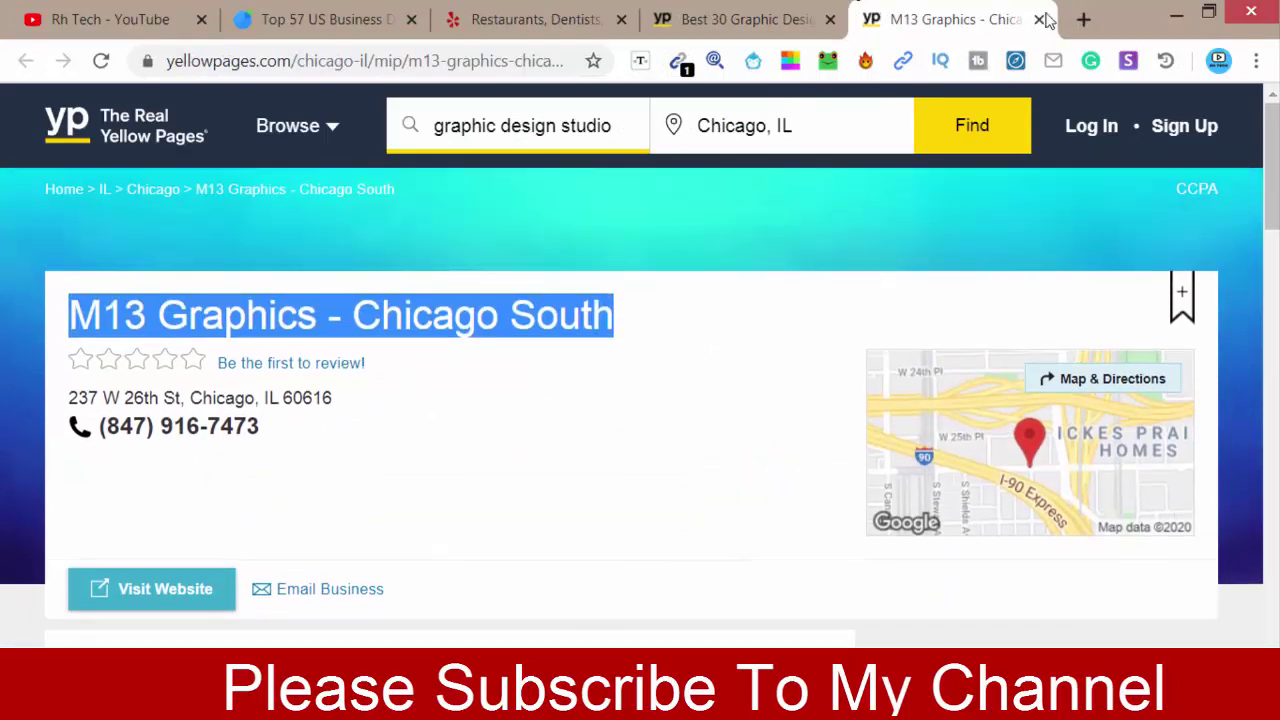
click(1039, 19)
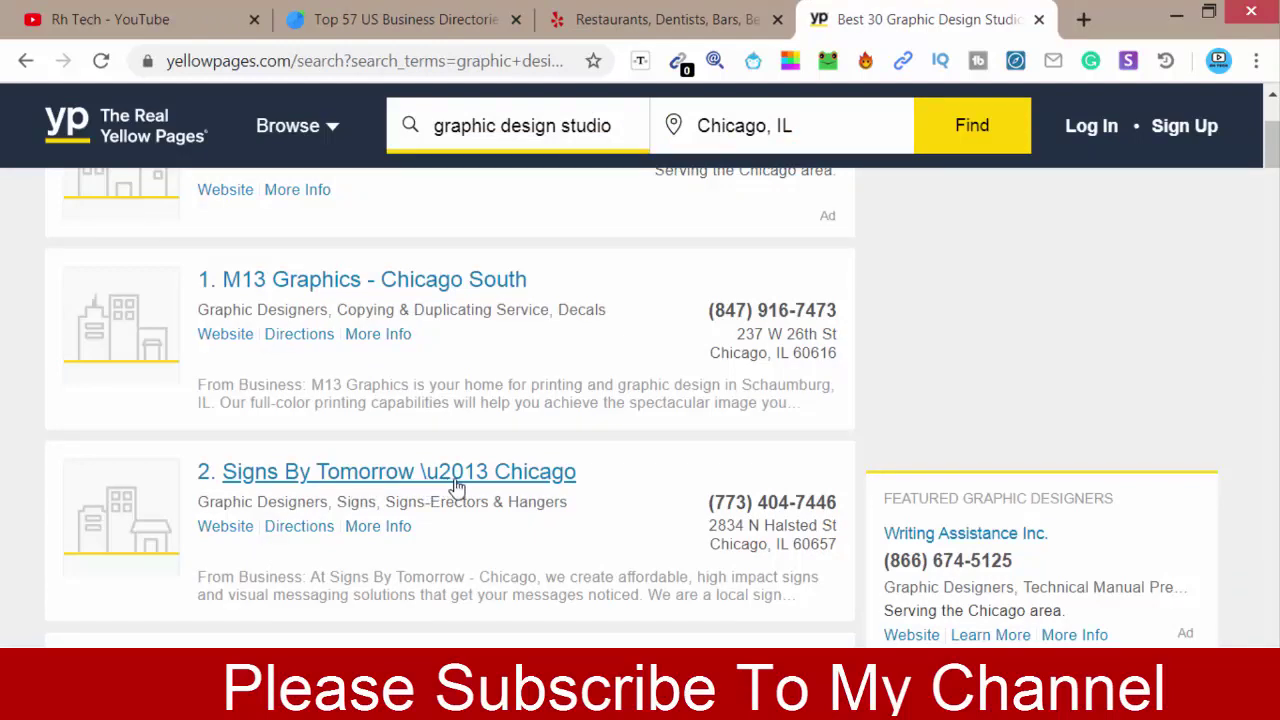
right_click(293, 476)
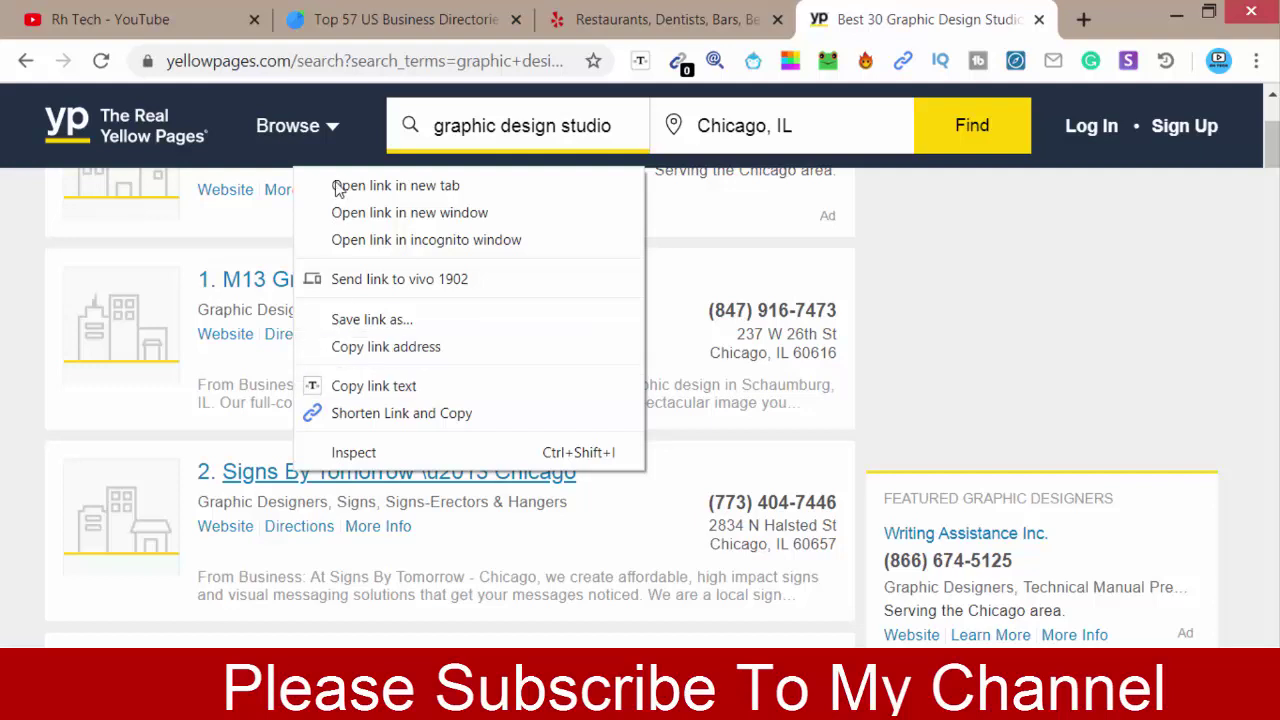
click(365, 185)
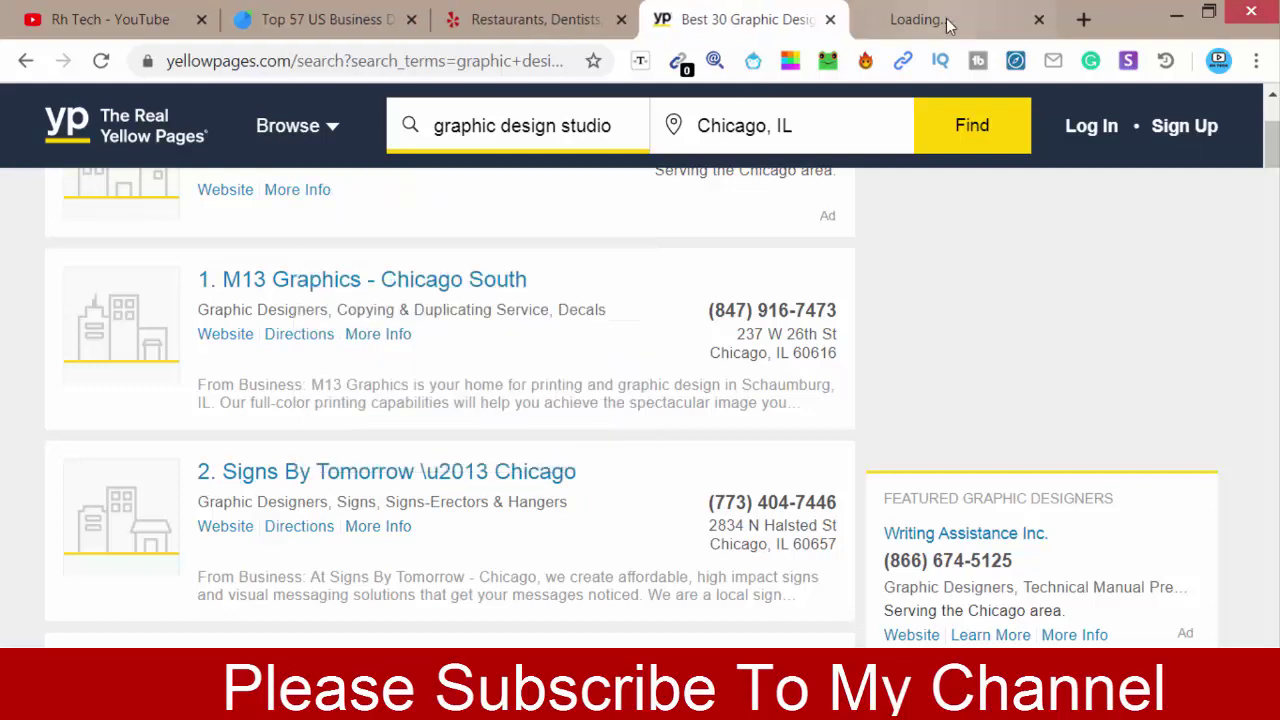
click(946, 20)
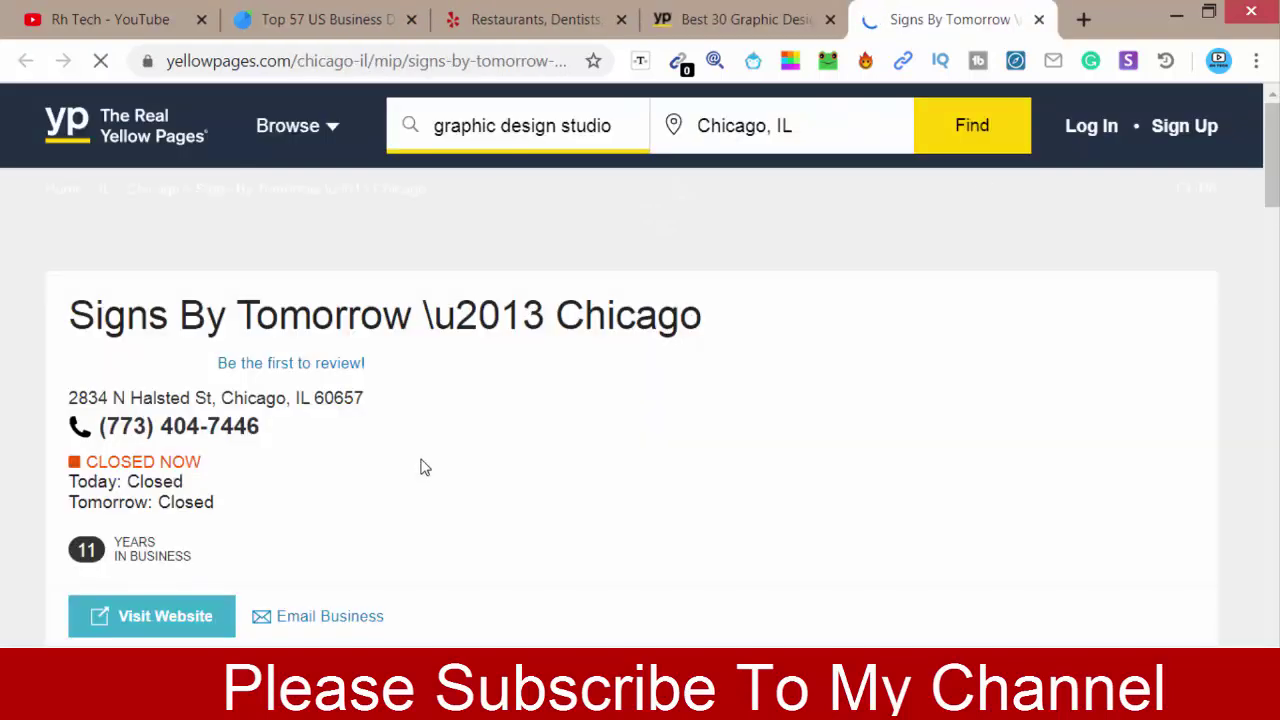
Step: Copy 'Signs By Tomorrow – Chicago' from the listing into cell A3
drag(66, 316, 688, 328)
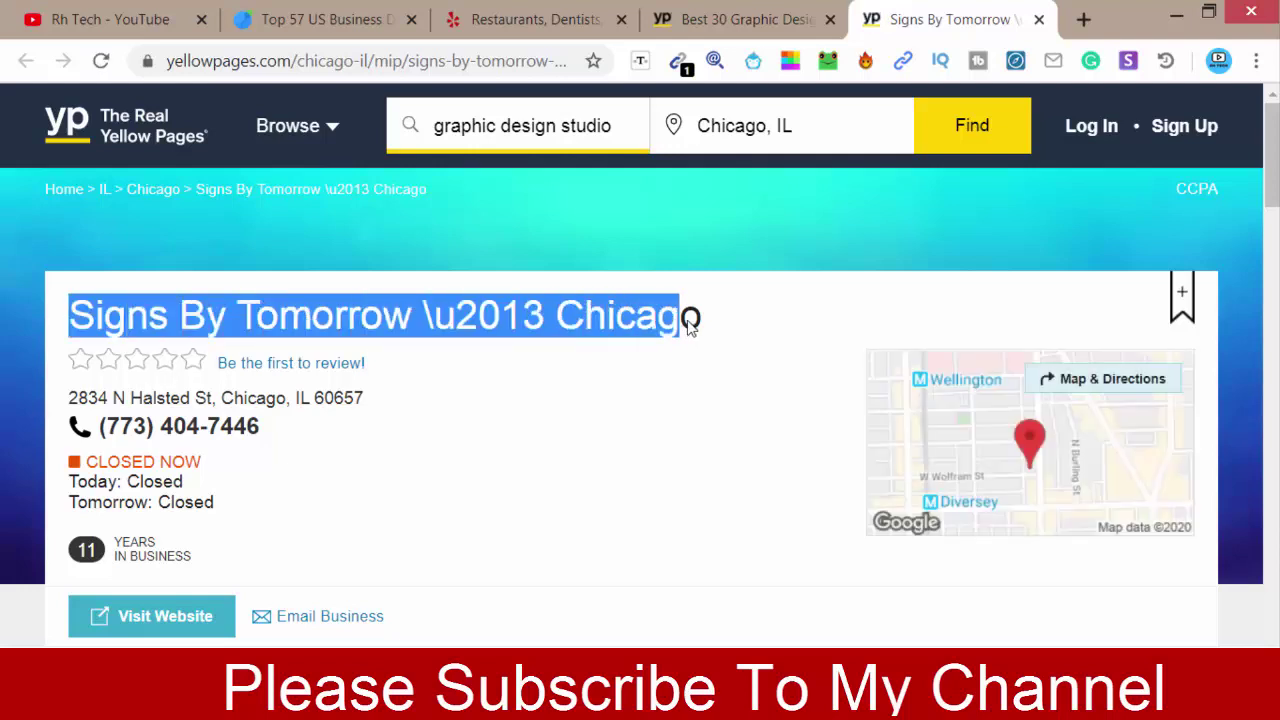
right_click(586, 318)
click(648, 335)
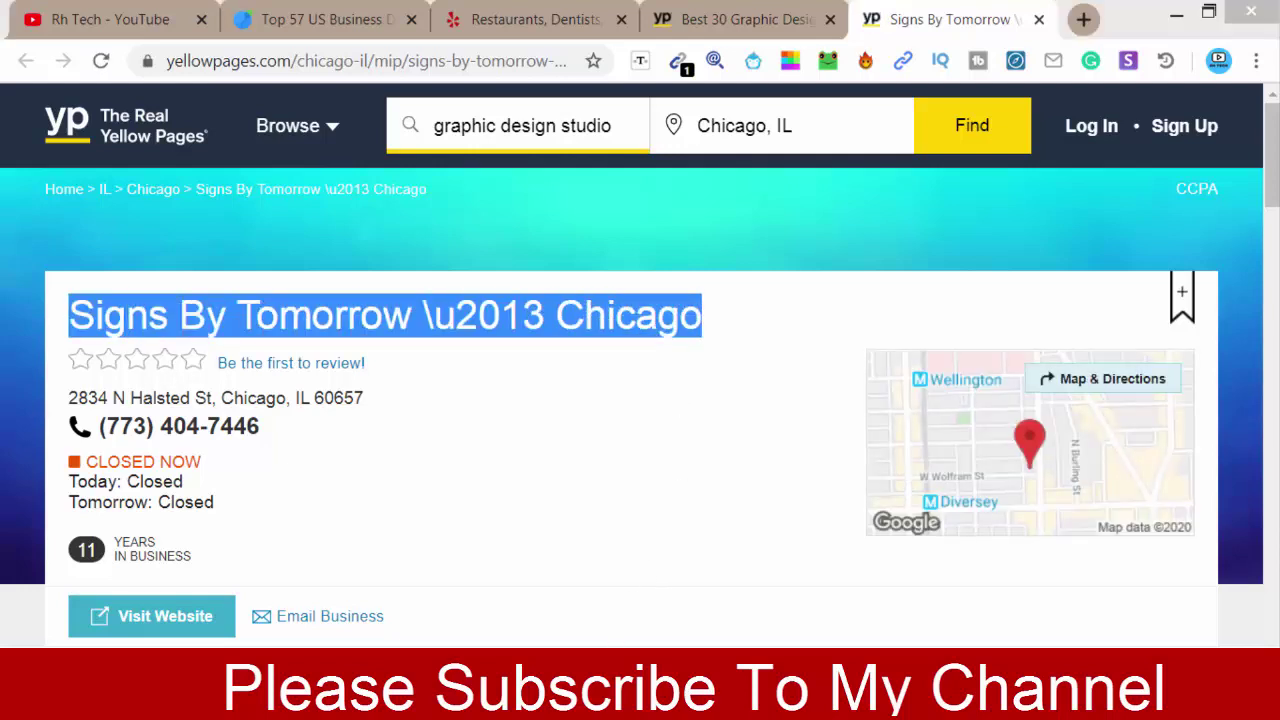
key(alt+Tab)
double_click(120, 292)
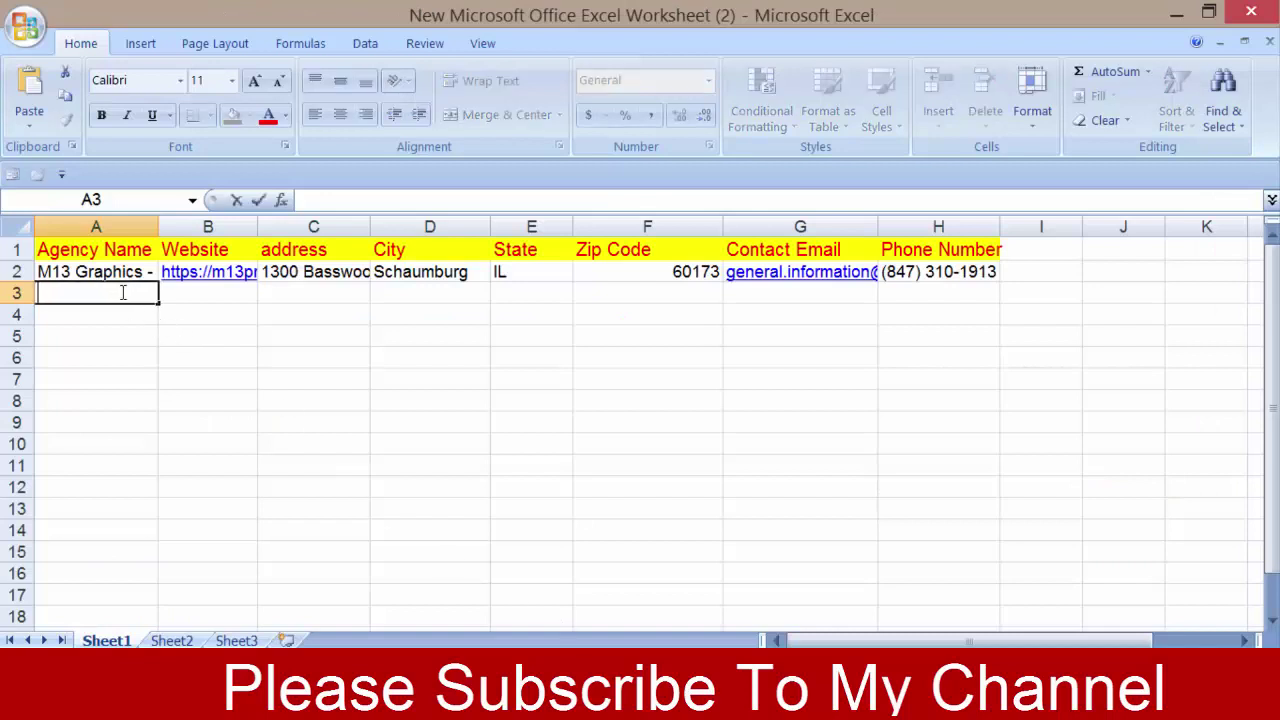
right_click(121, 291)
click(313, 357)
click(313, 357)
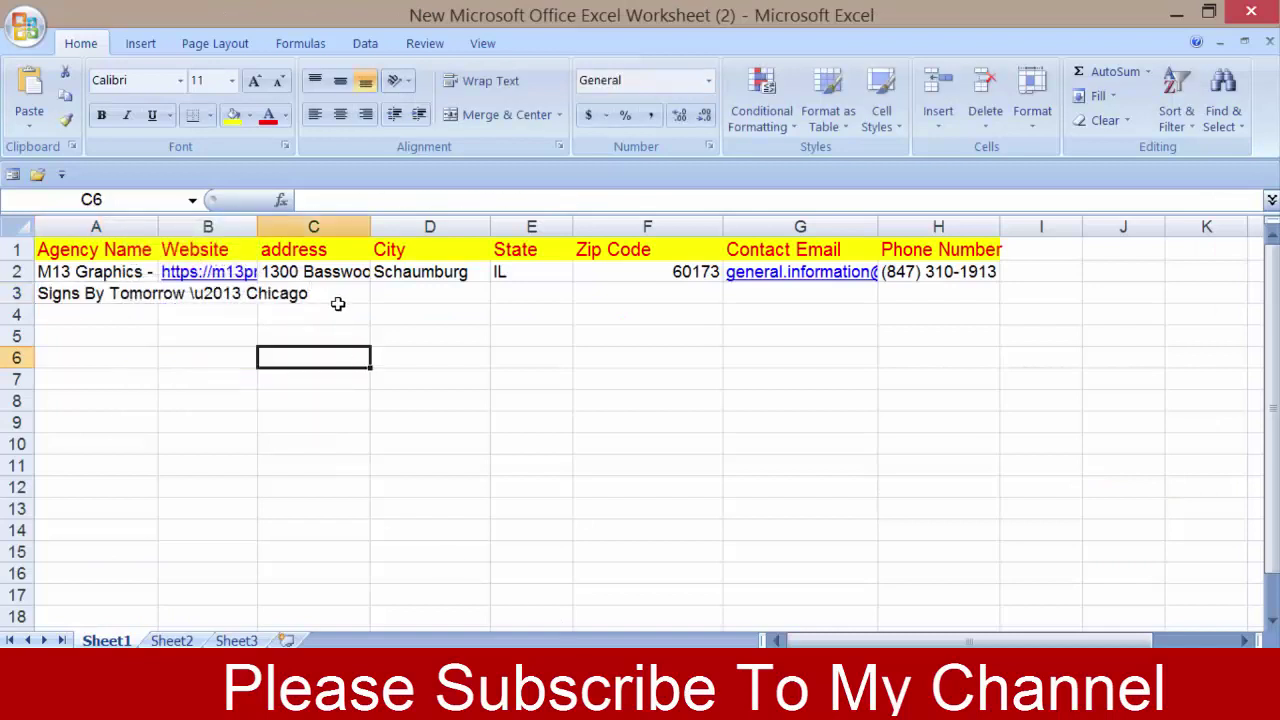
key(alt+Tab)
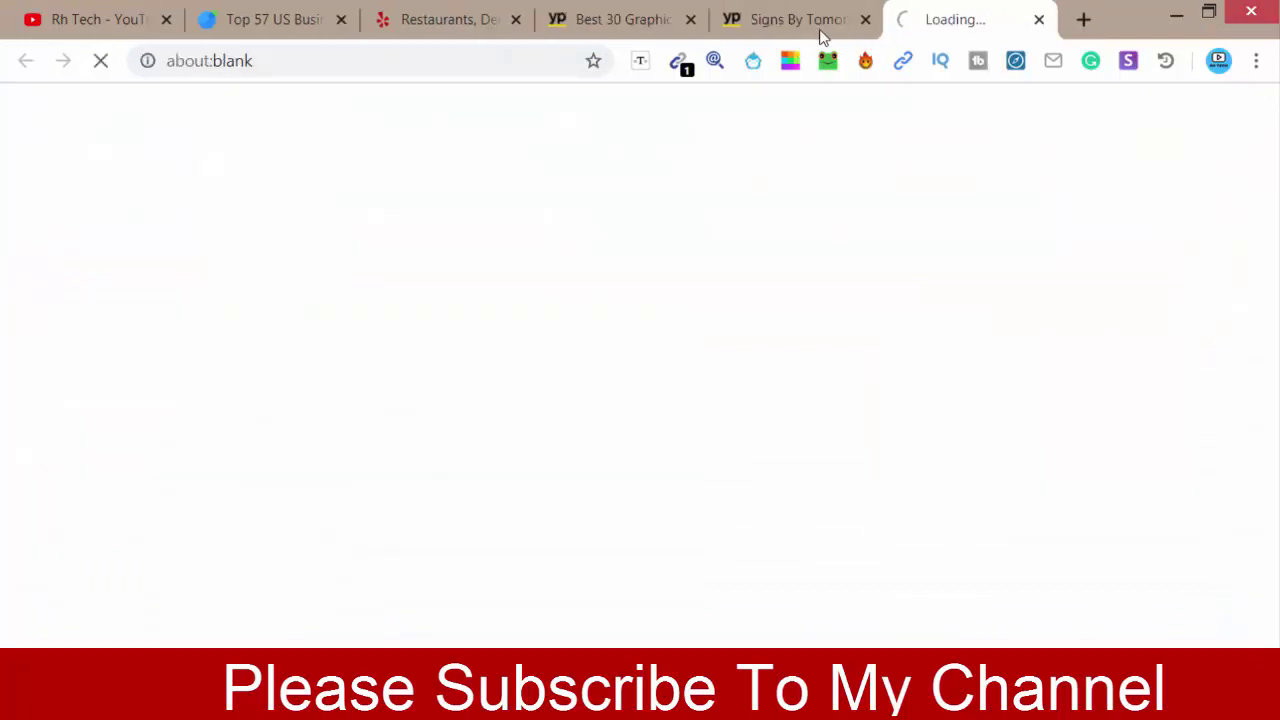
Step: Copy the Signs By Tomorrow site address from Chrome's address bar
click(297, 60)
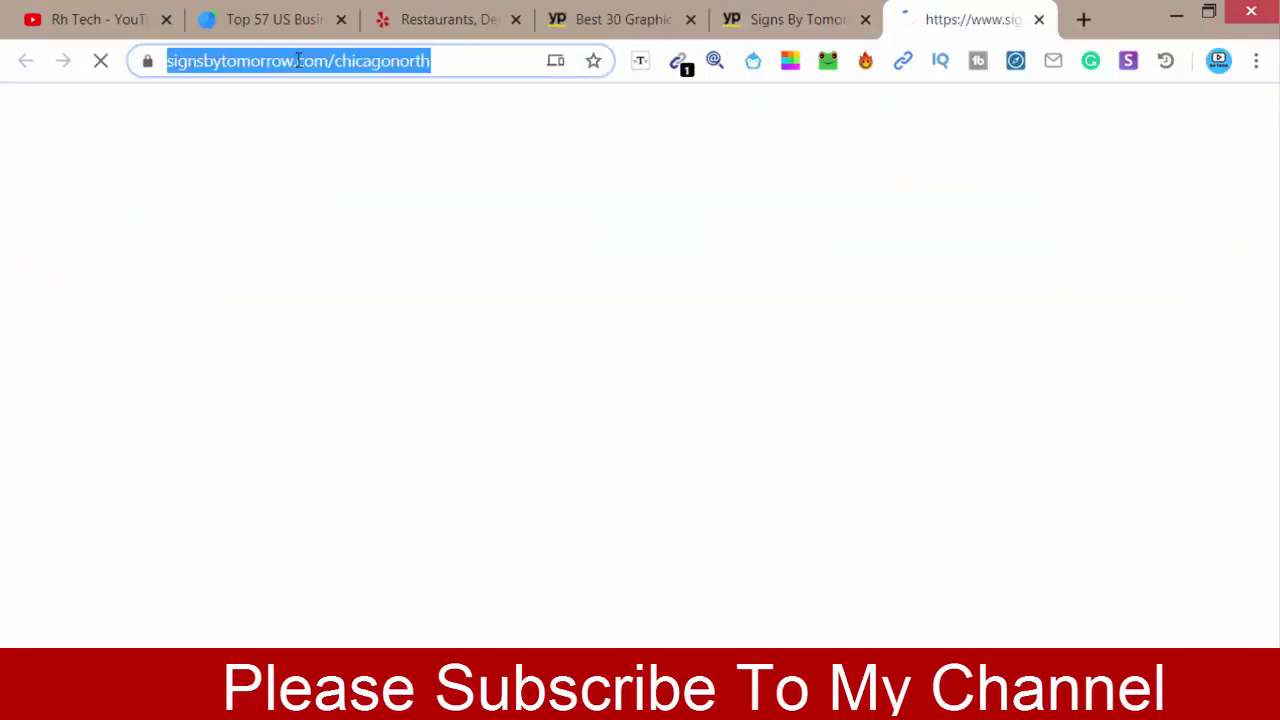
right_click(298, 62)
click(241, 88)
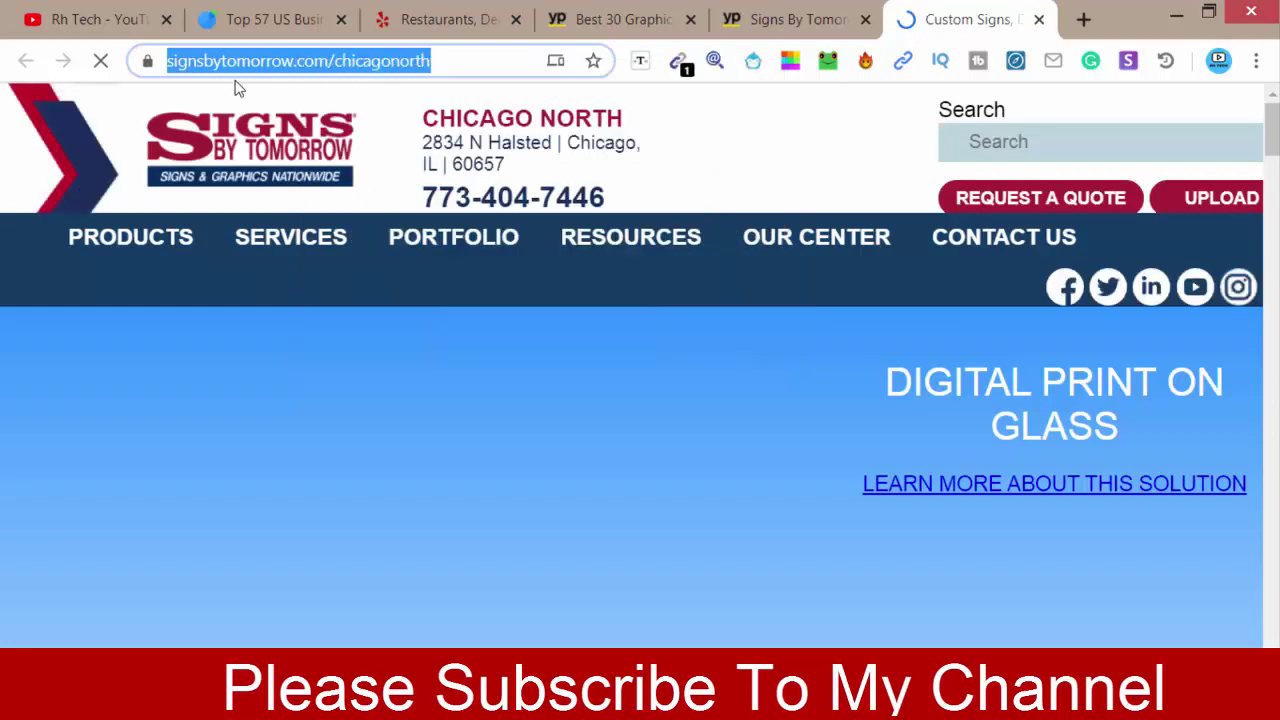
right_click(314, 57)
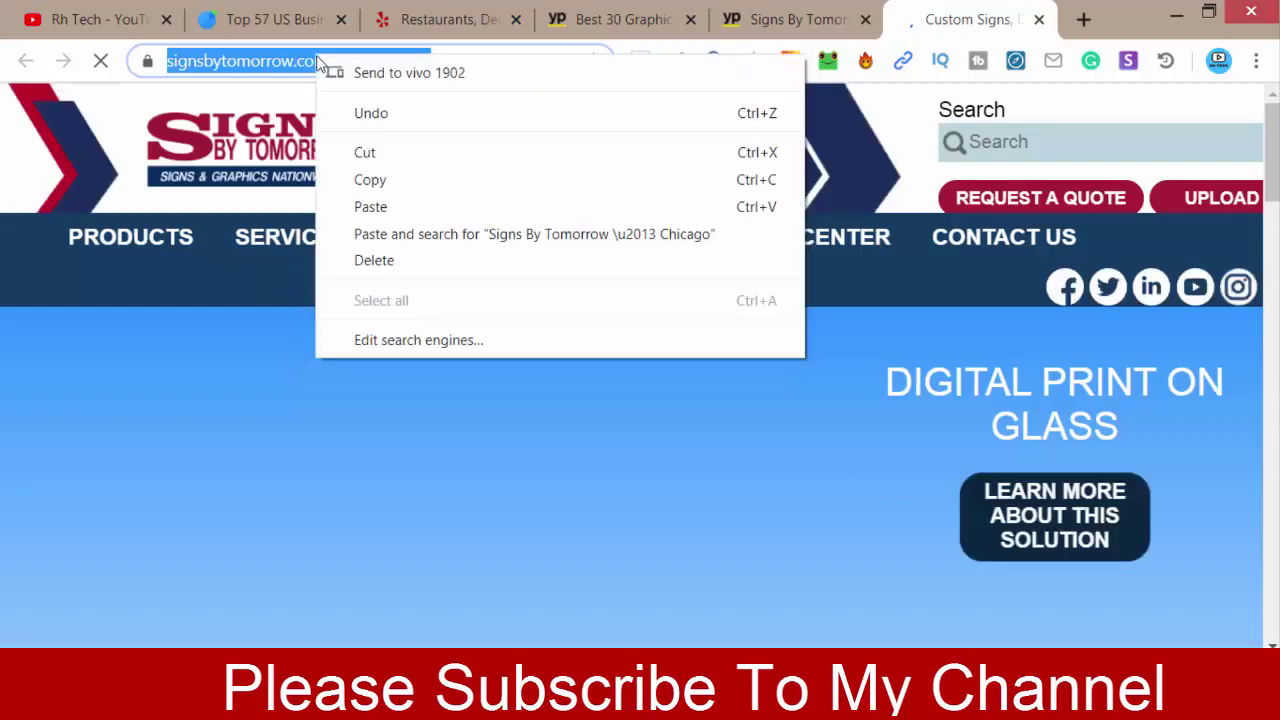
click(392, 180)
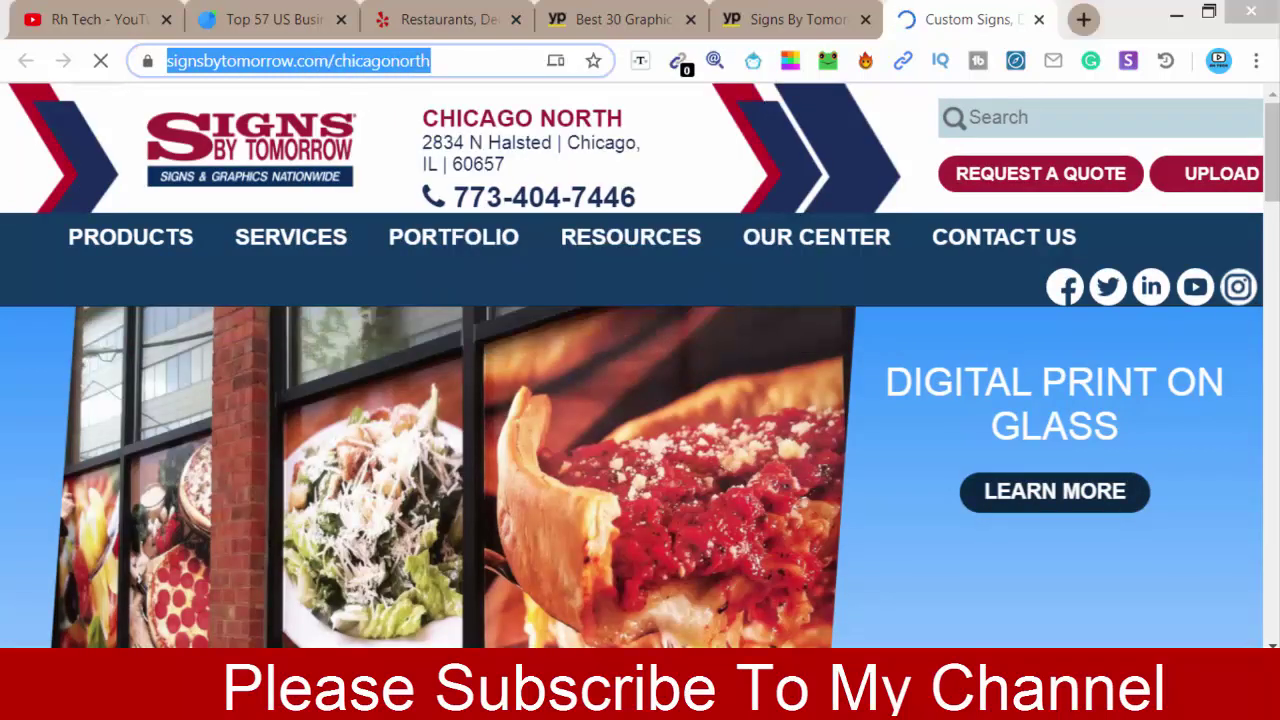
key(alt+Tab)
double_click(190, 293)
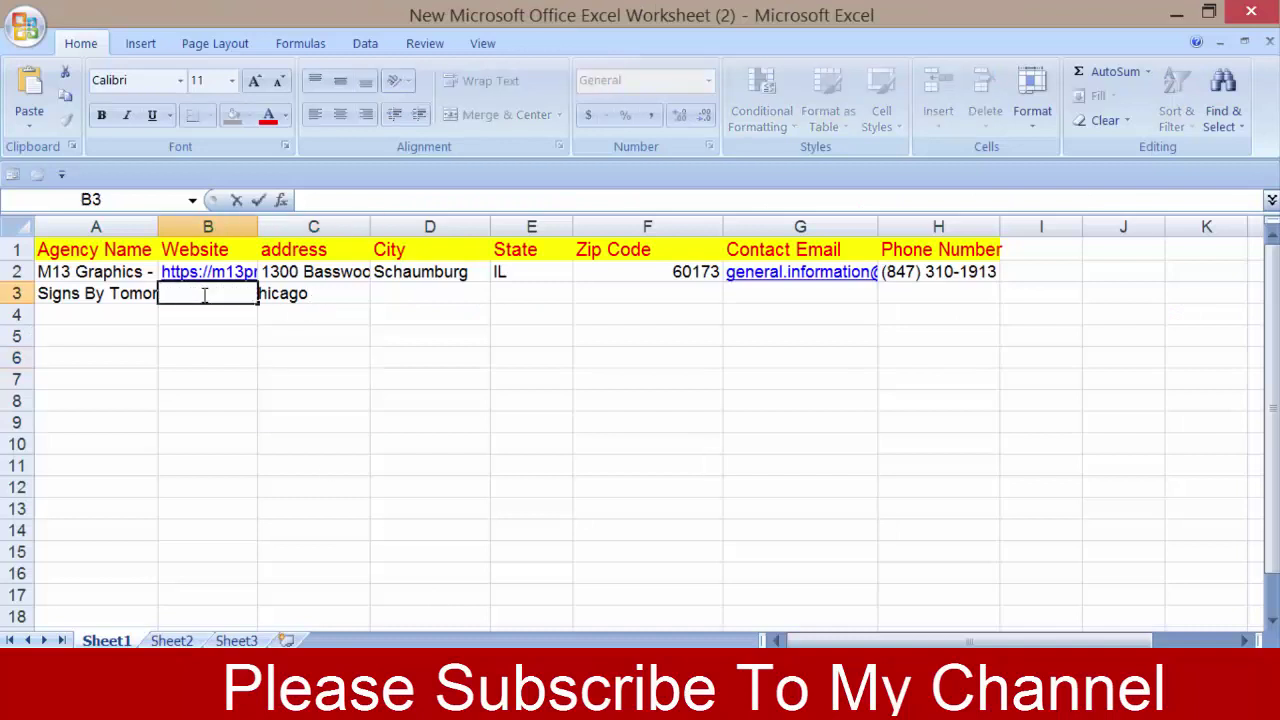
right_click(206, 293)
click(243, 358)
click(303, 294)
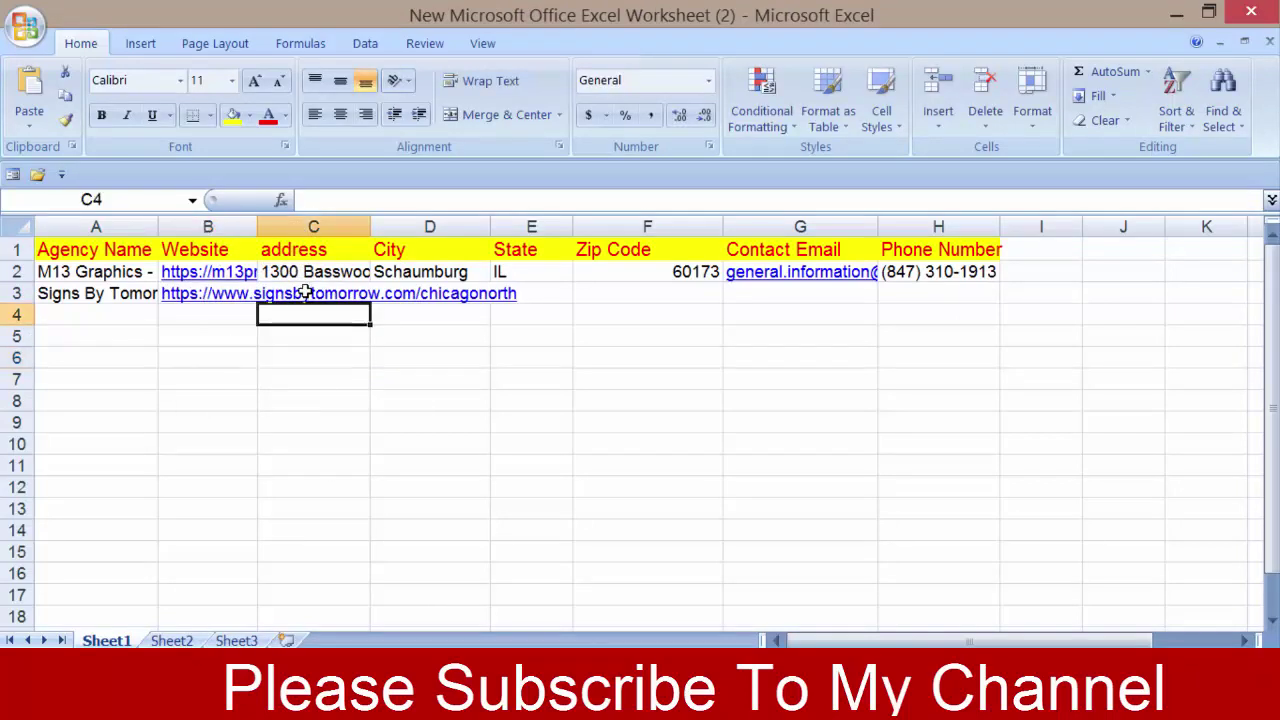
key(alt+Tab)
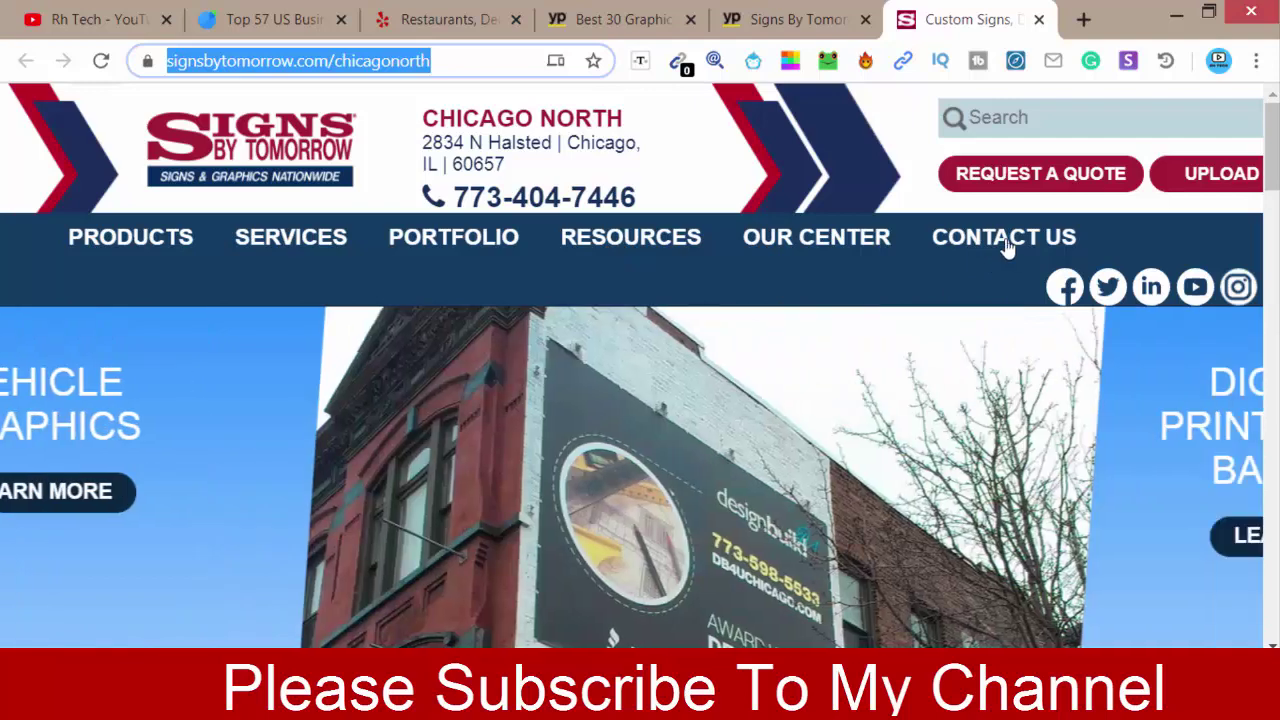
Step: Copy the Signs By Tomorrow Chicago North name and 2834 N Halsted address from the Contact Us page
click(1005, 244)
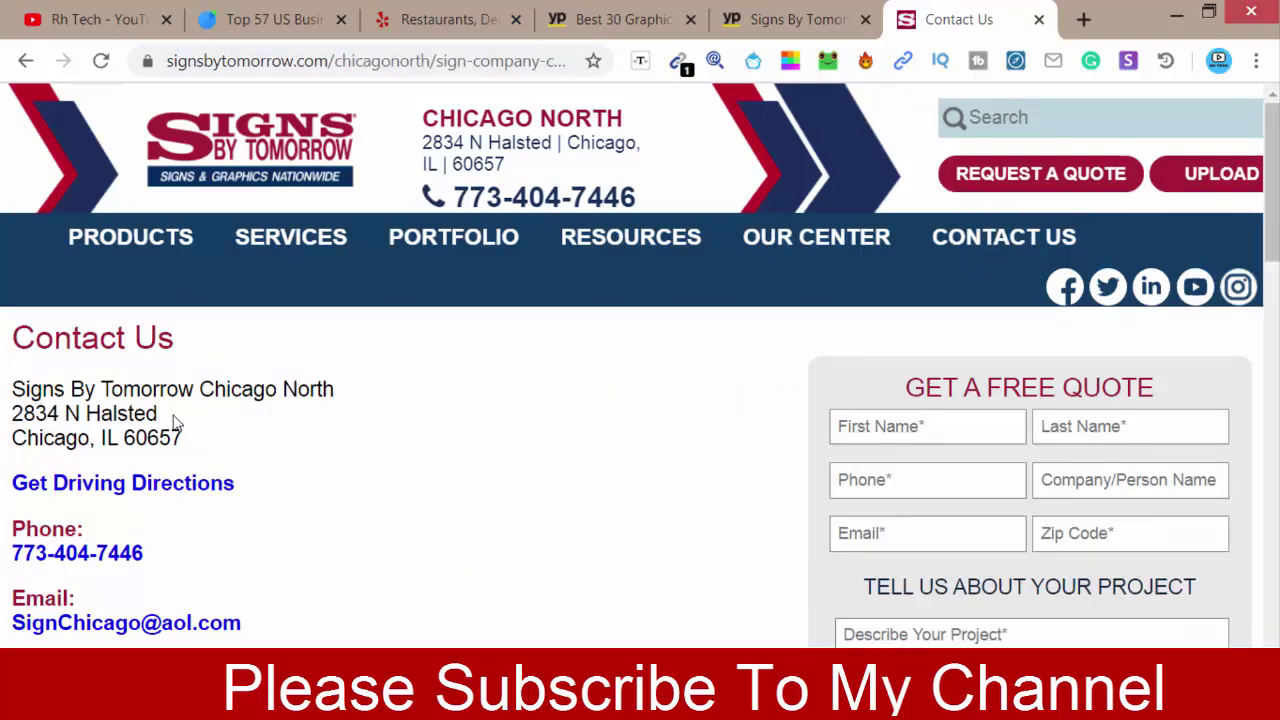
drag(158, 413, 22, 388)
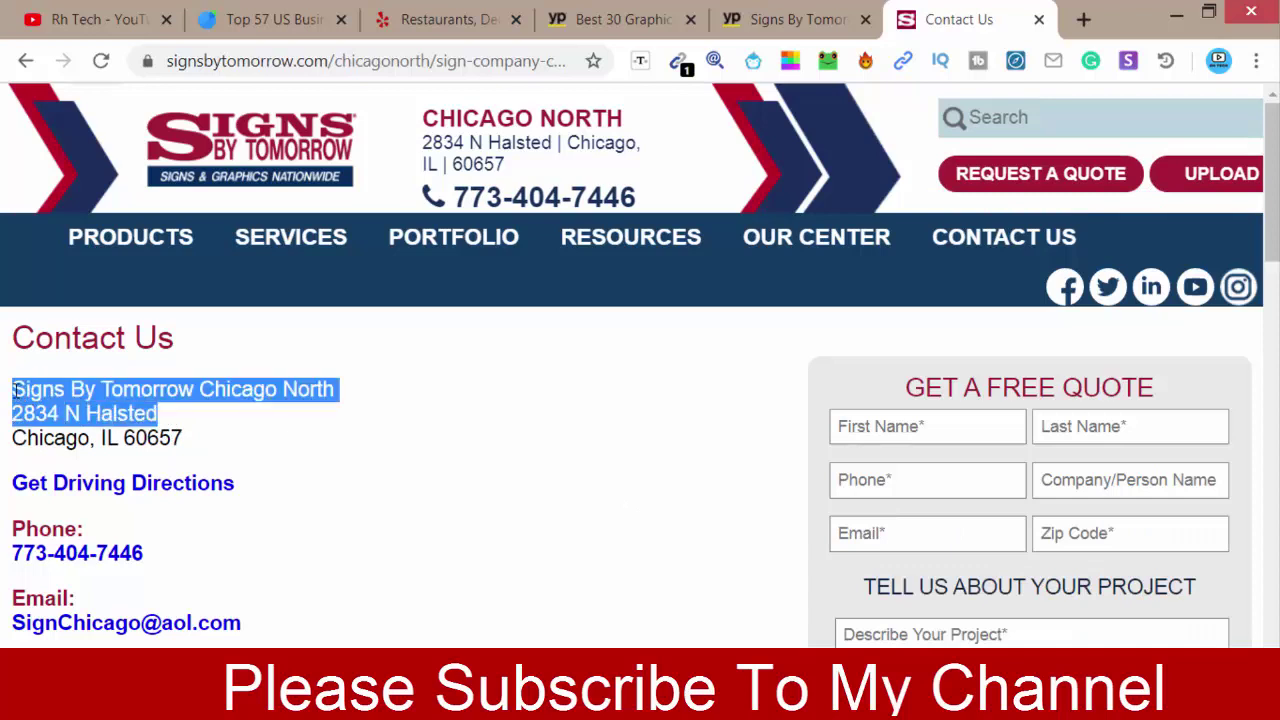
right_click(15, 393)
click(66, 410)
key(alt+Tab)
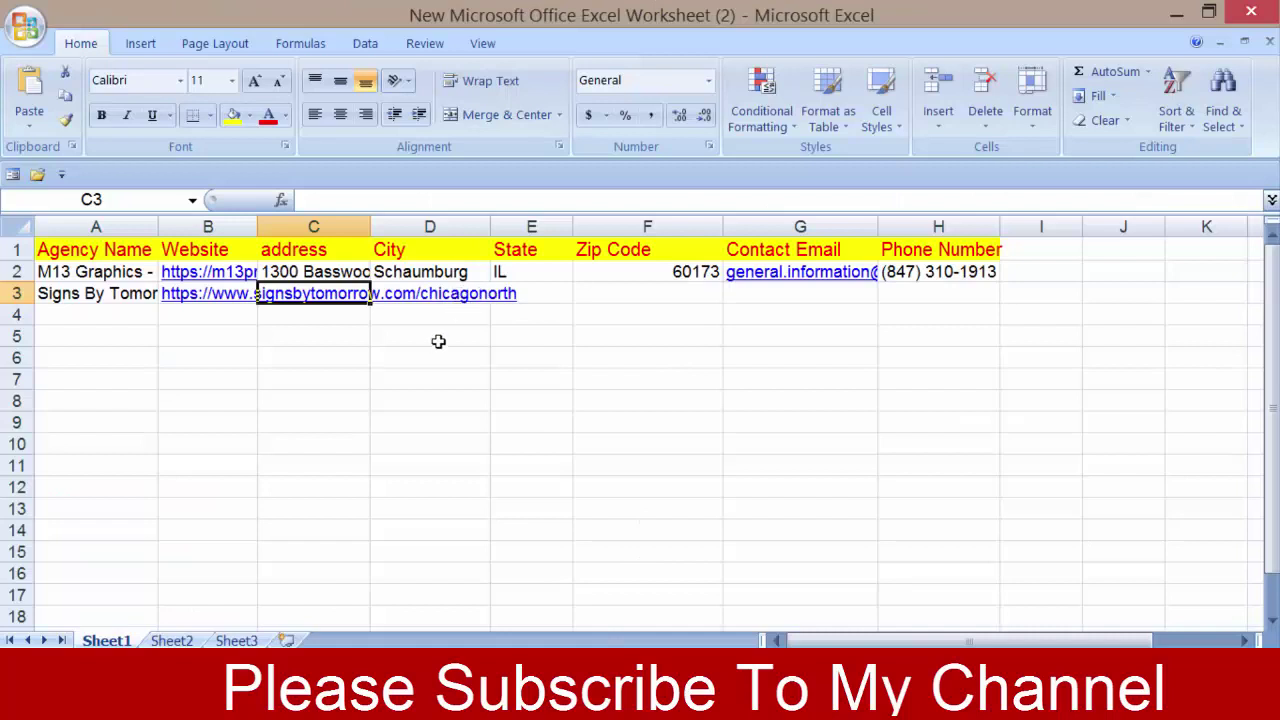
Step: Paste the name and address into C3 and turn off Wrap Text so it shows on one line
click(438, 341)
click(340, 298)
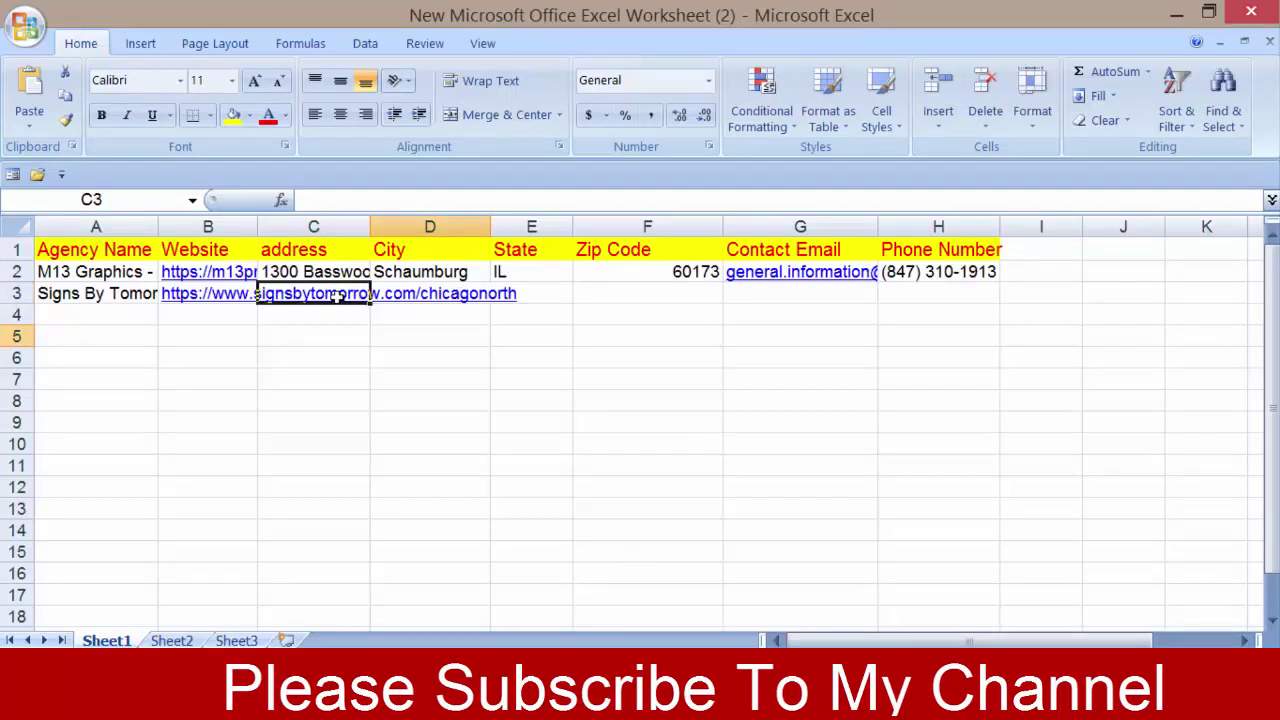
double_click(330, 296)
right_click(330, 305)
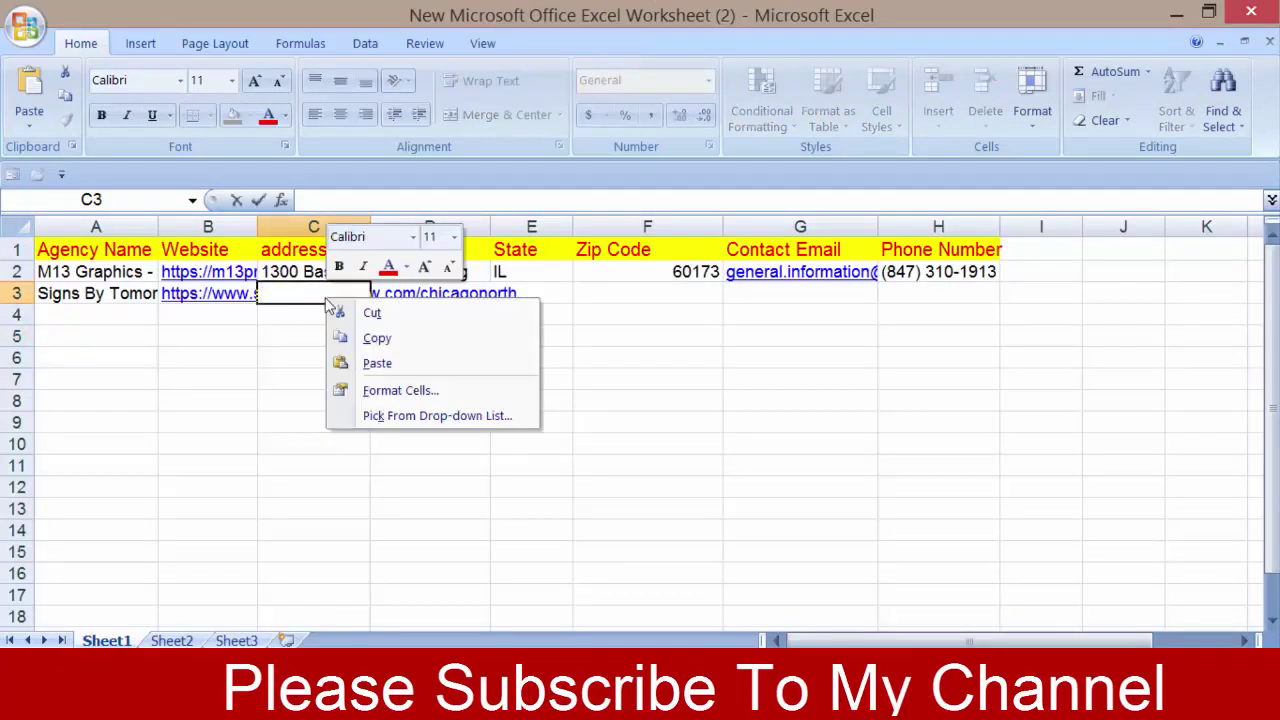
click(400, 363)
click(294, 384)
click(390, 337)
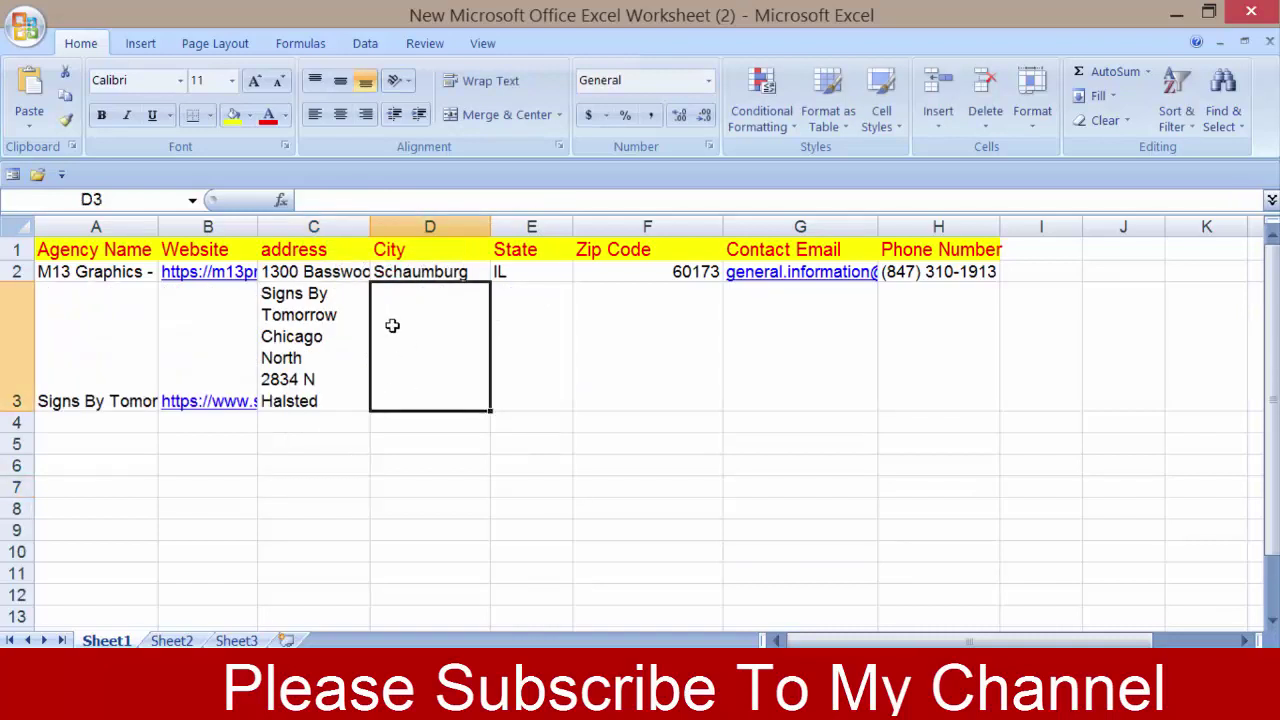
click(280, 325)
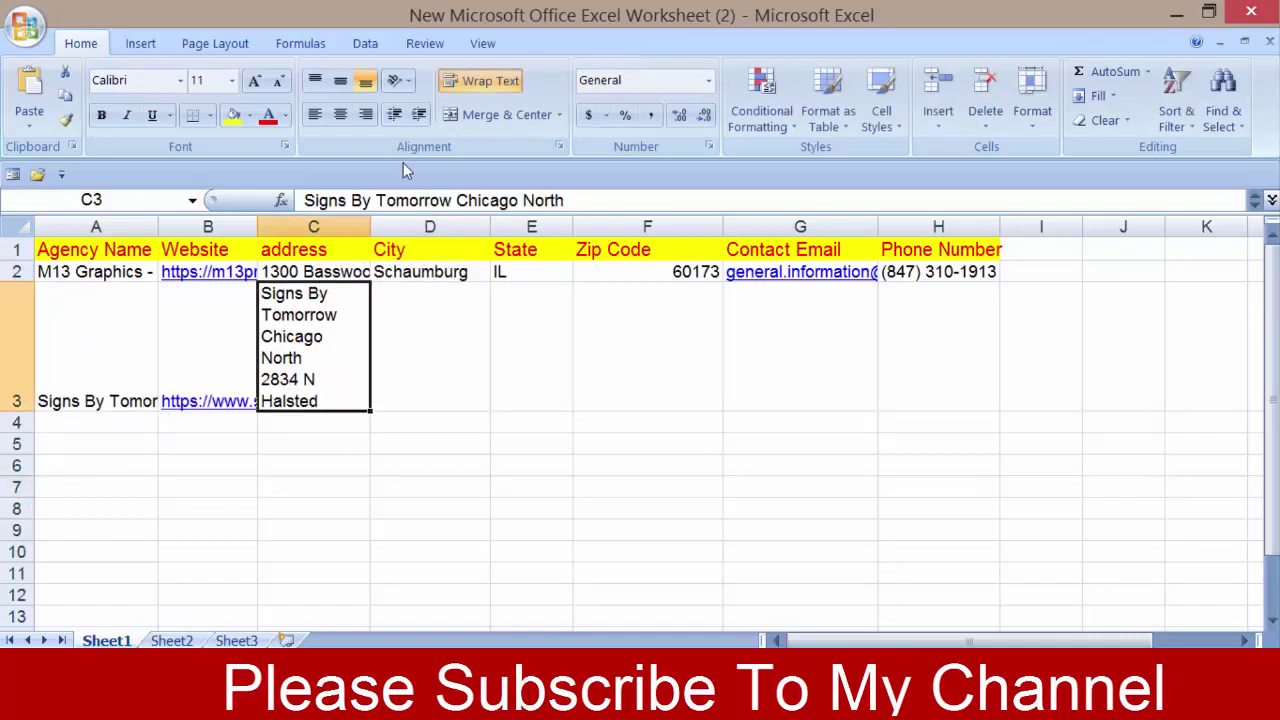
click(472, 84)
click(428, 400)
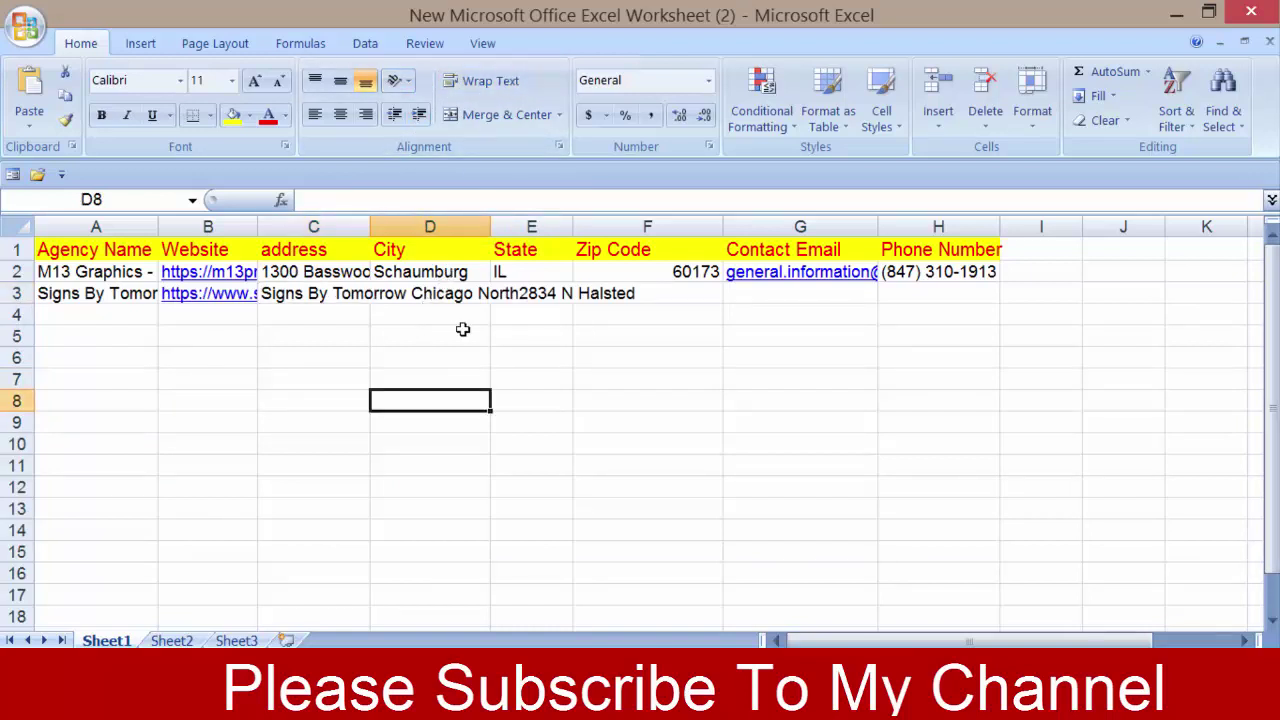
Step: Copy the city Chicago from the contact page and paste it into D3
key(alt+Tab)
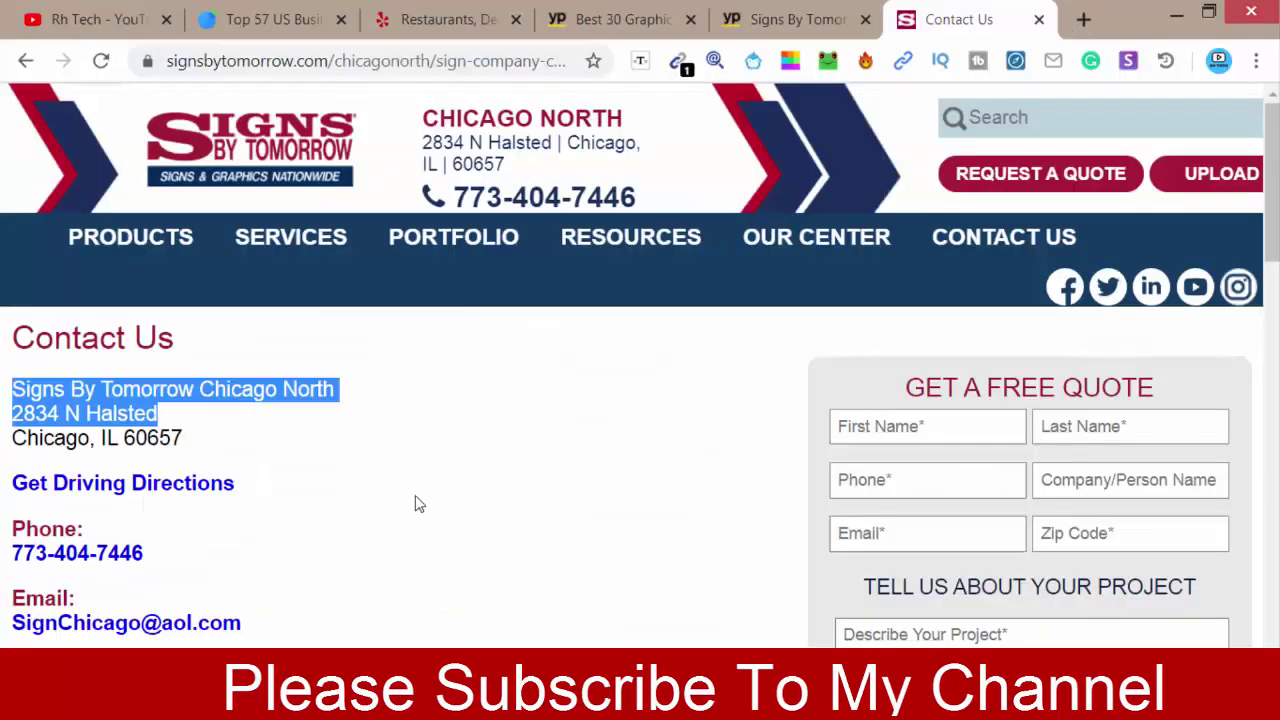
drag(14, 441, 92, 443)
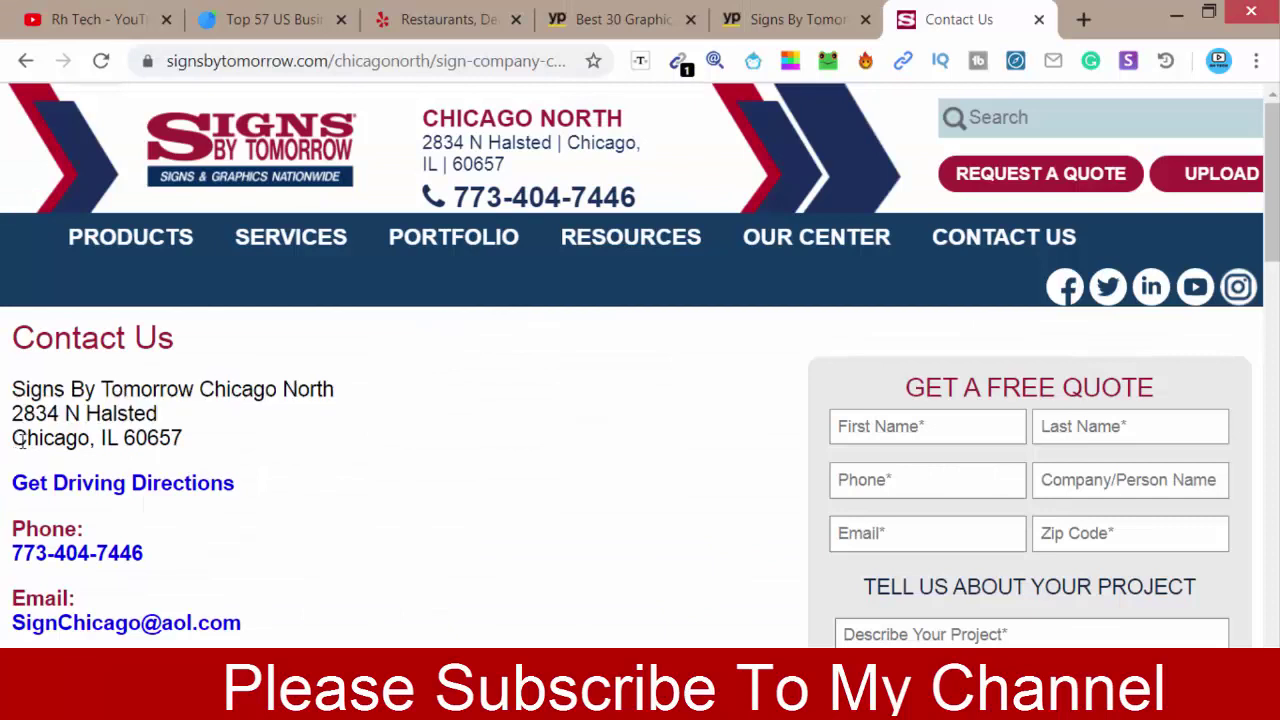
right_click(78, 450)
click(125, 460)
key(alt+Tab)
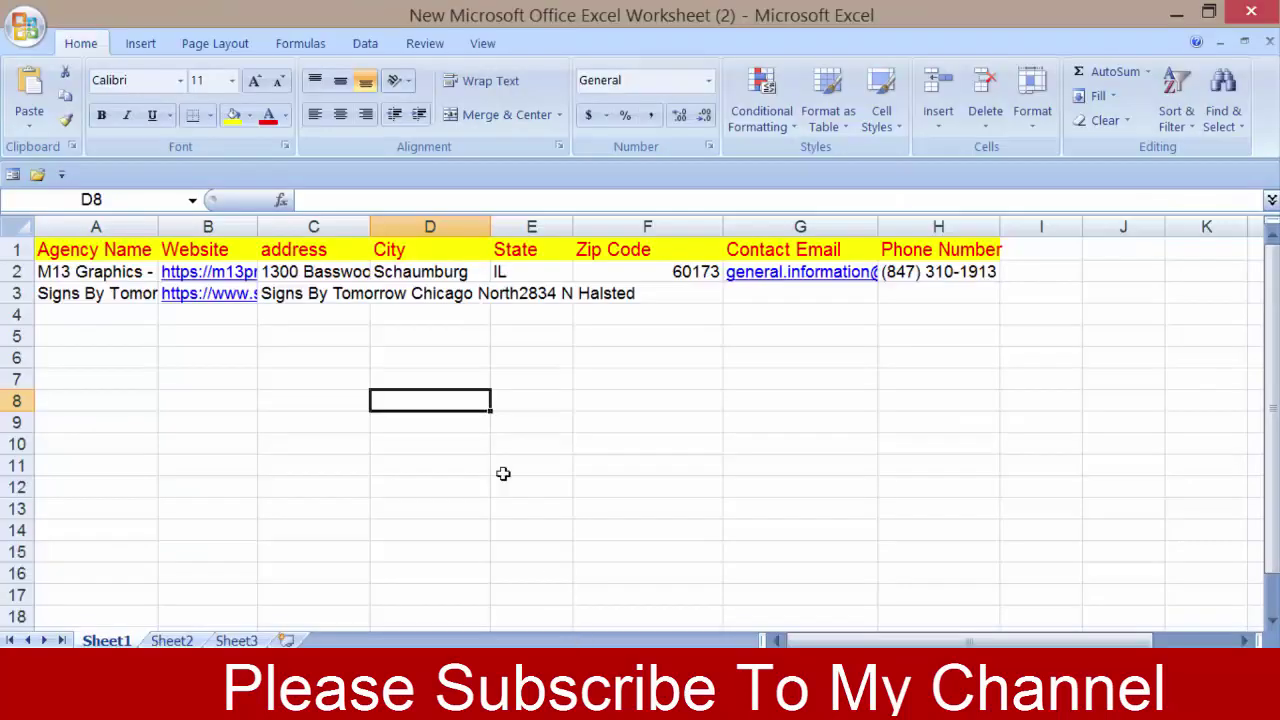
click(415, 297)
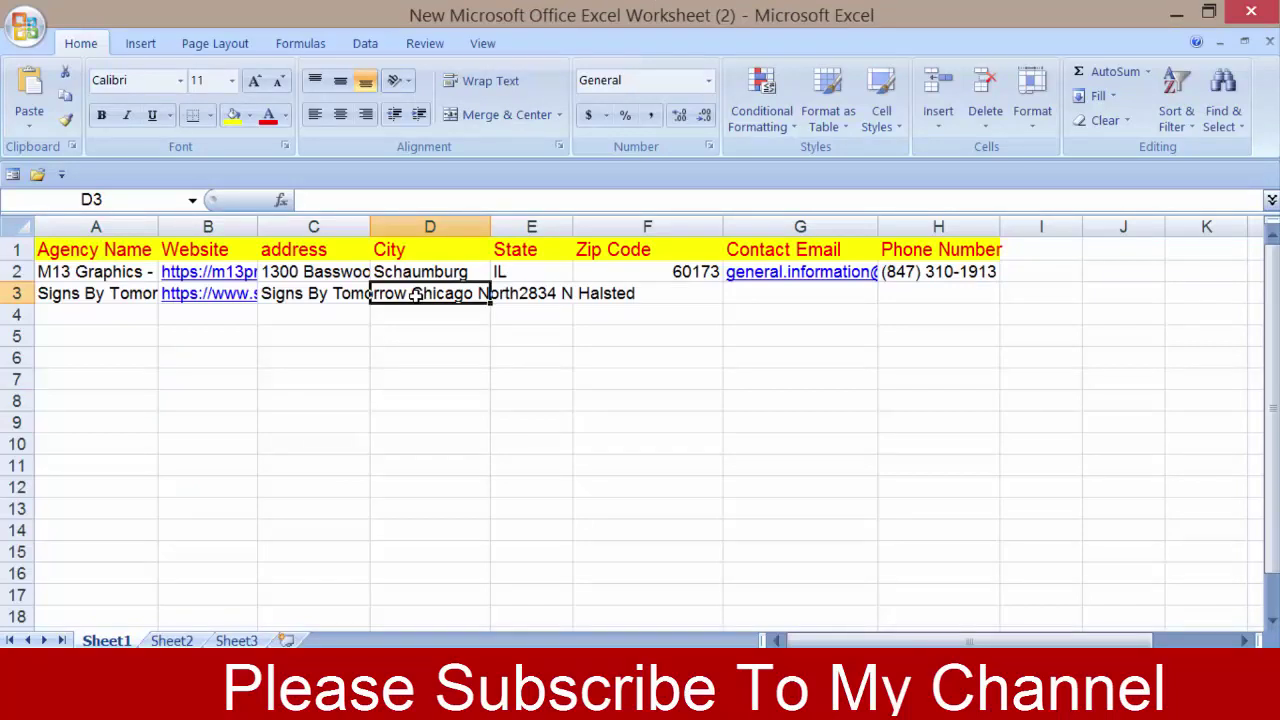
double_click(415, 297)
right_click(418, 297)
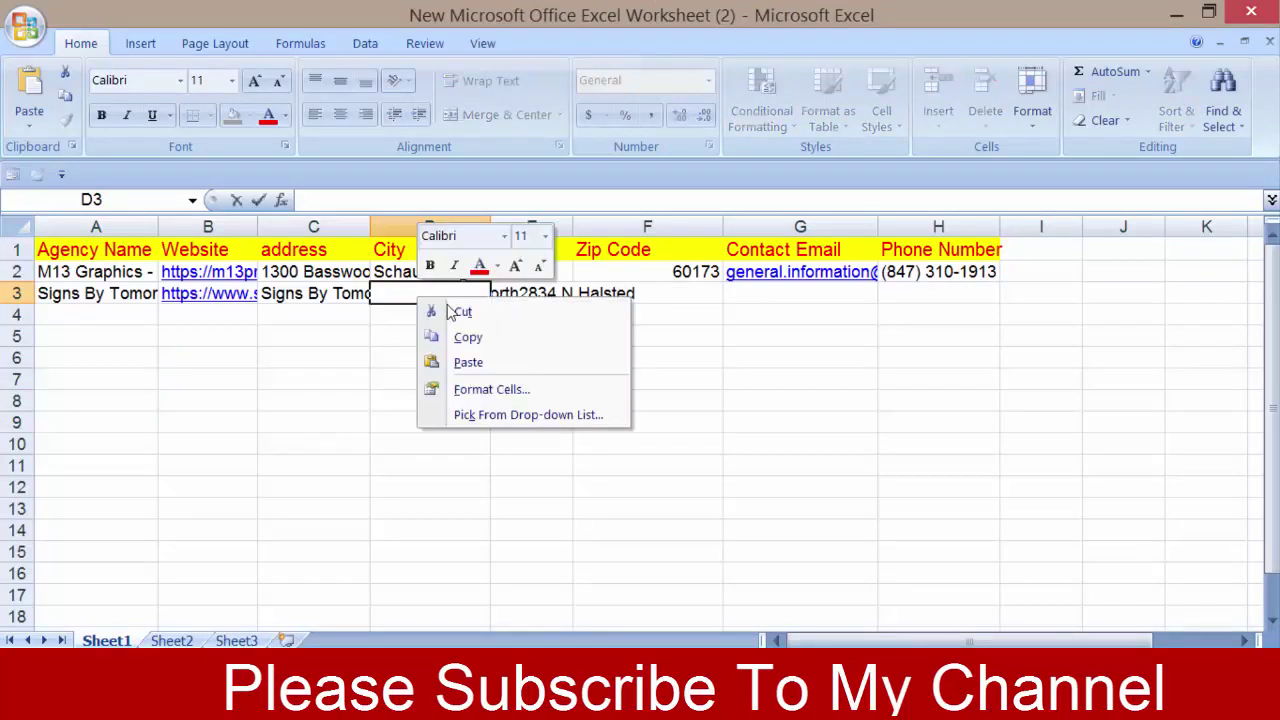
click(486, 365)
click(522, 316)
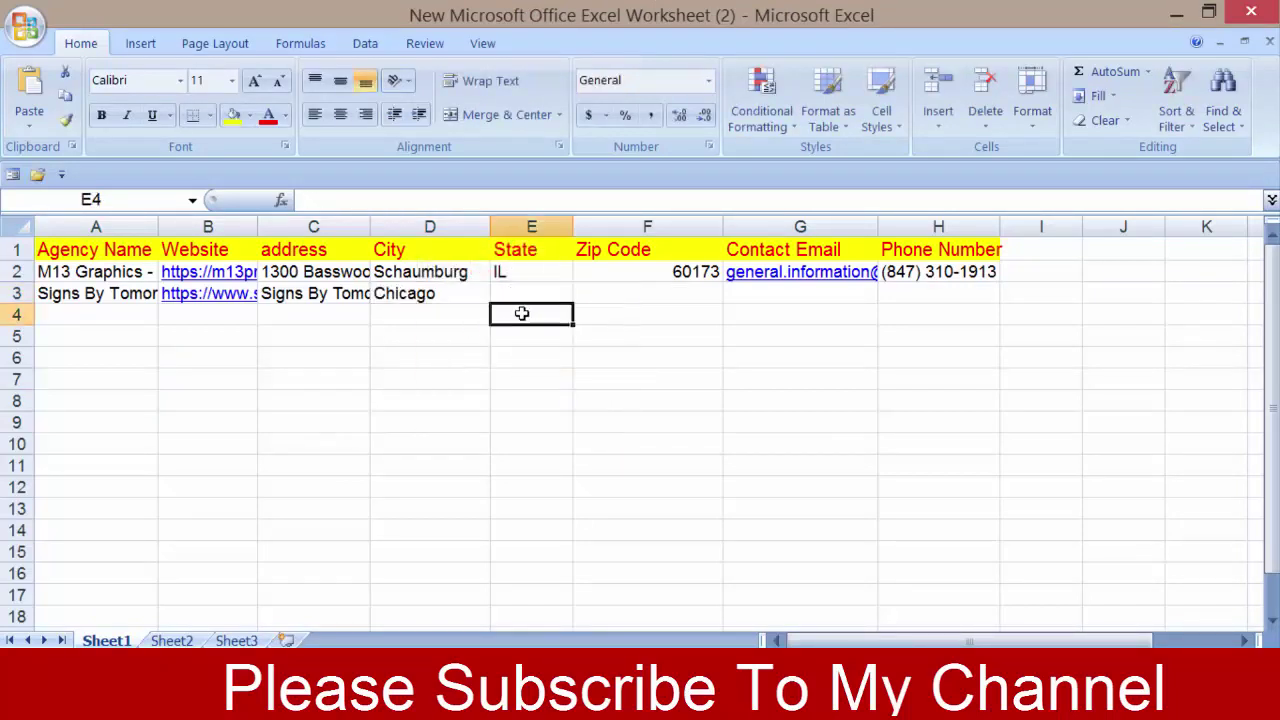
Step: Copy the IL state from E2 into E3
click(512, 272)
right_click(512, 272)
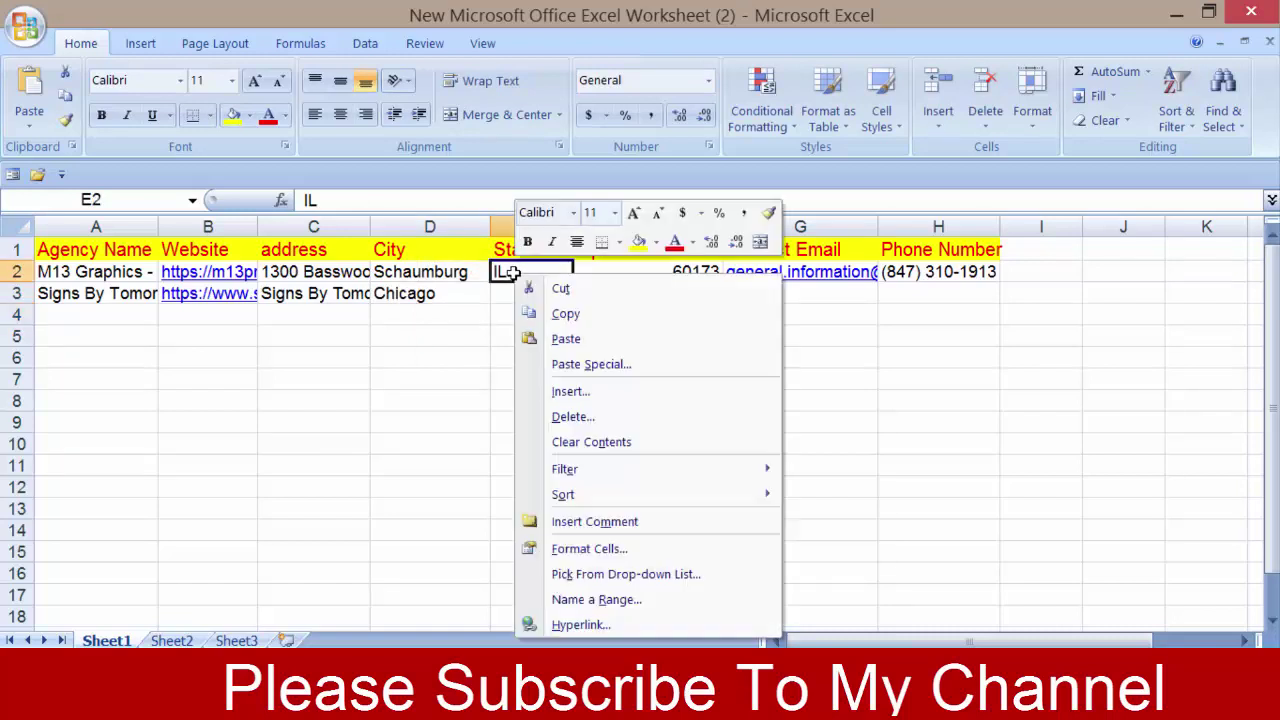
click(565, 313)
click(476, 310)
right_click(516, 296)
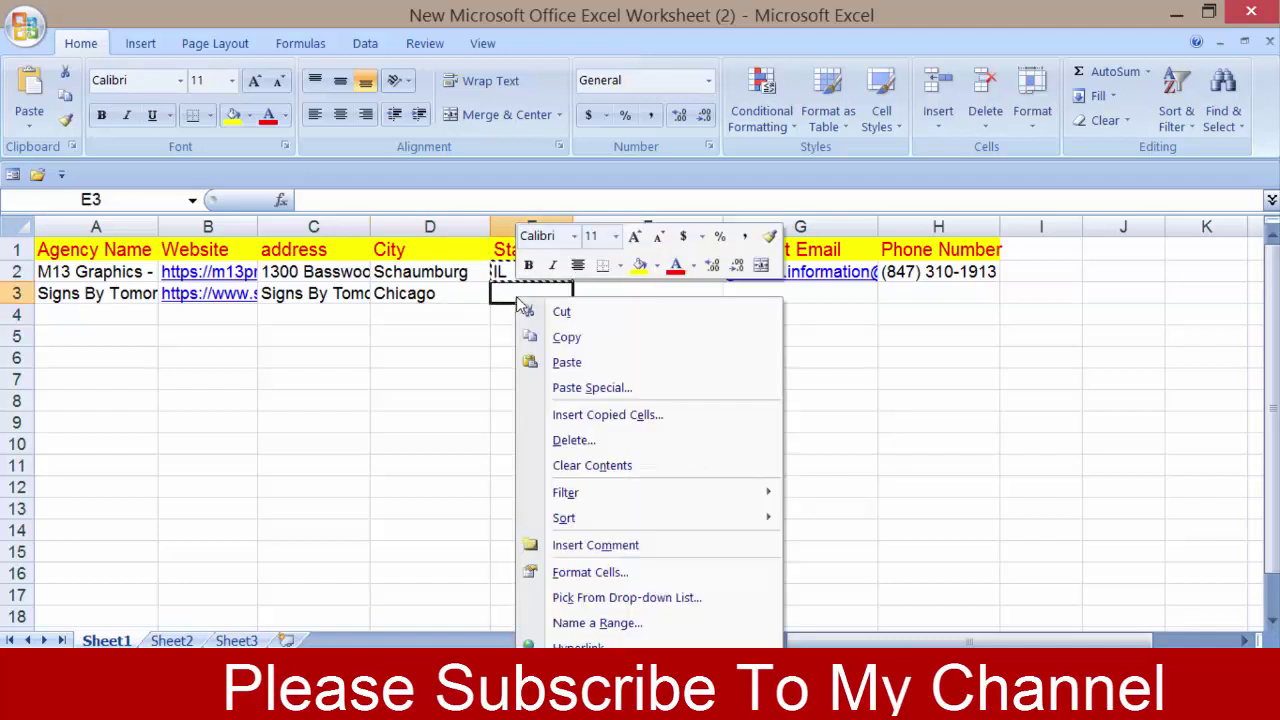
click(545, 362)
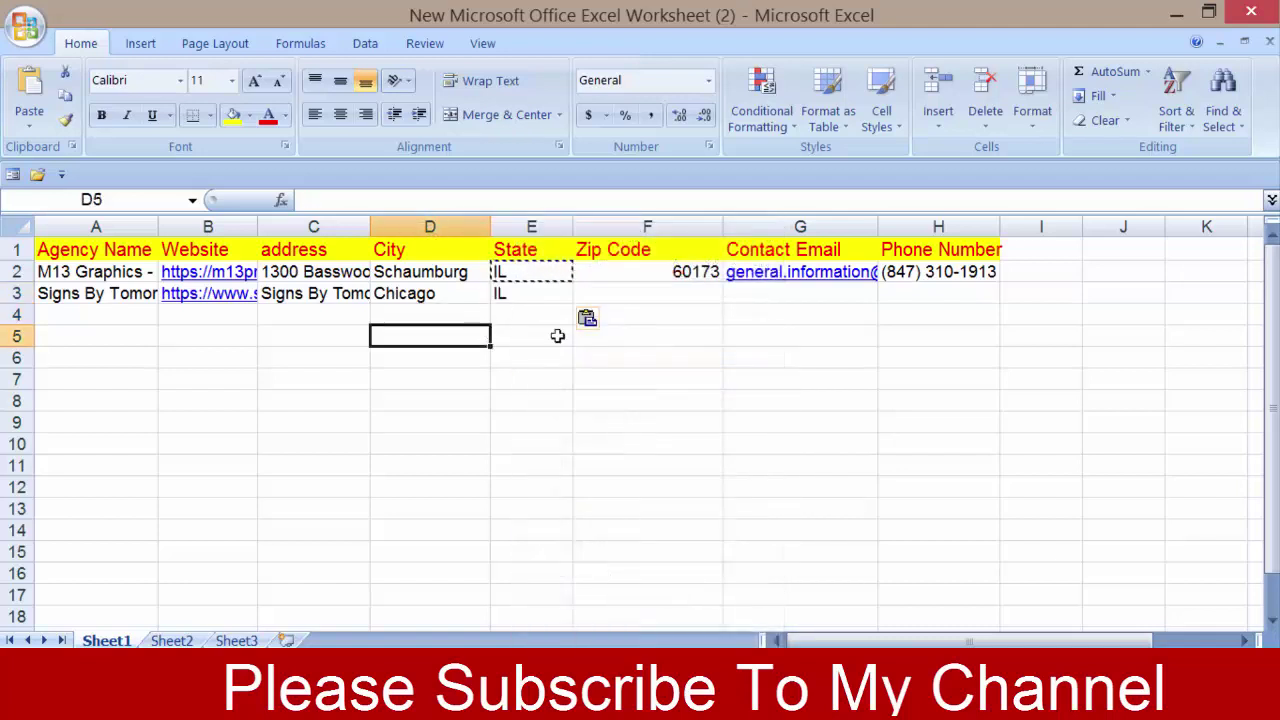
Step: Copy the zip code 60657 from the contact page into F3
click(629, 294)
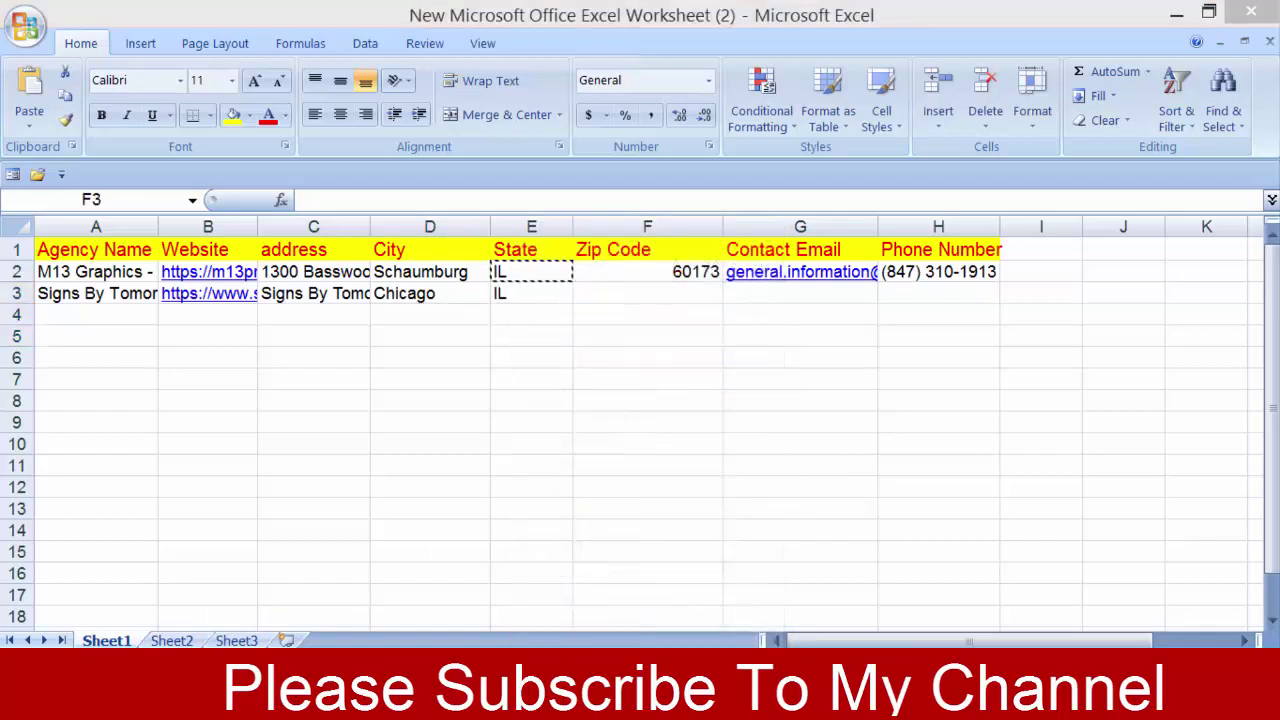
key(alt+Tab)
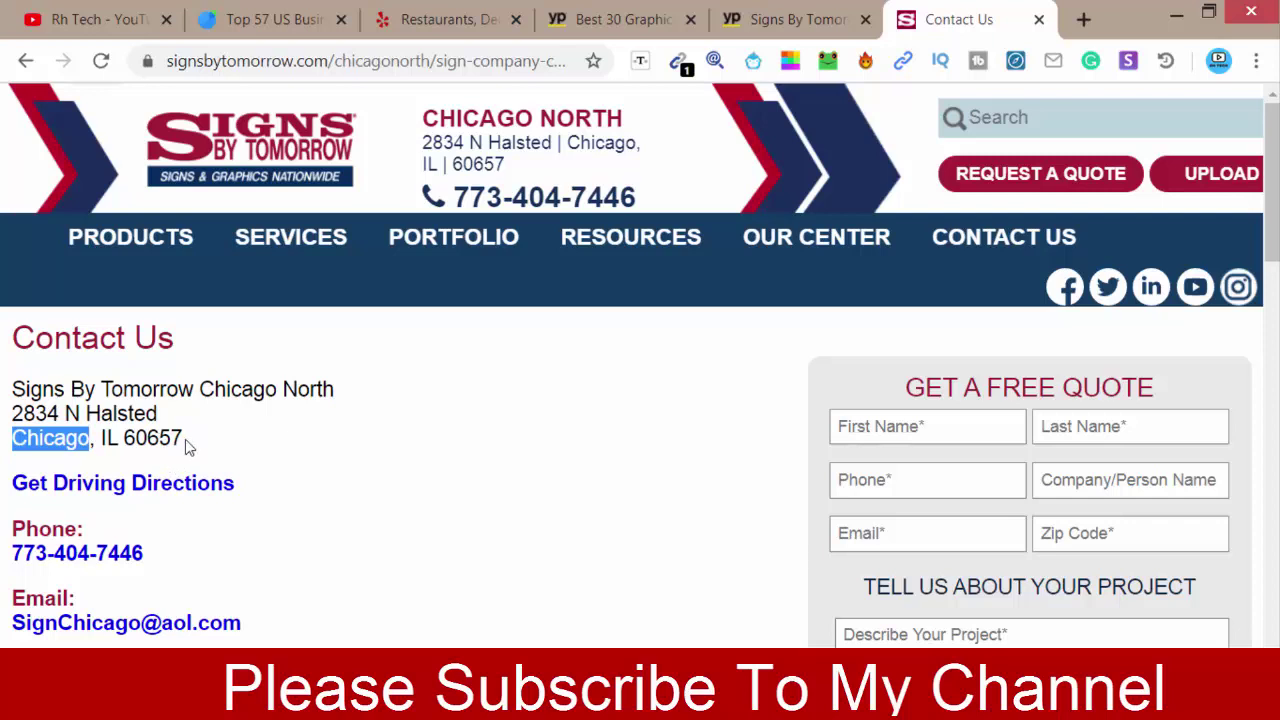
drag(186, 446, 130, 443)
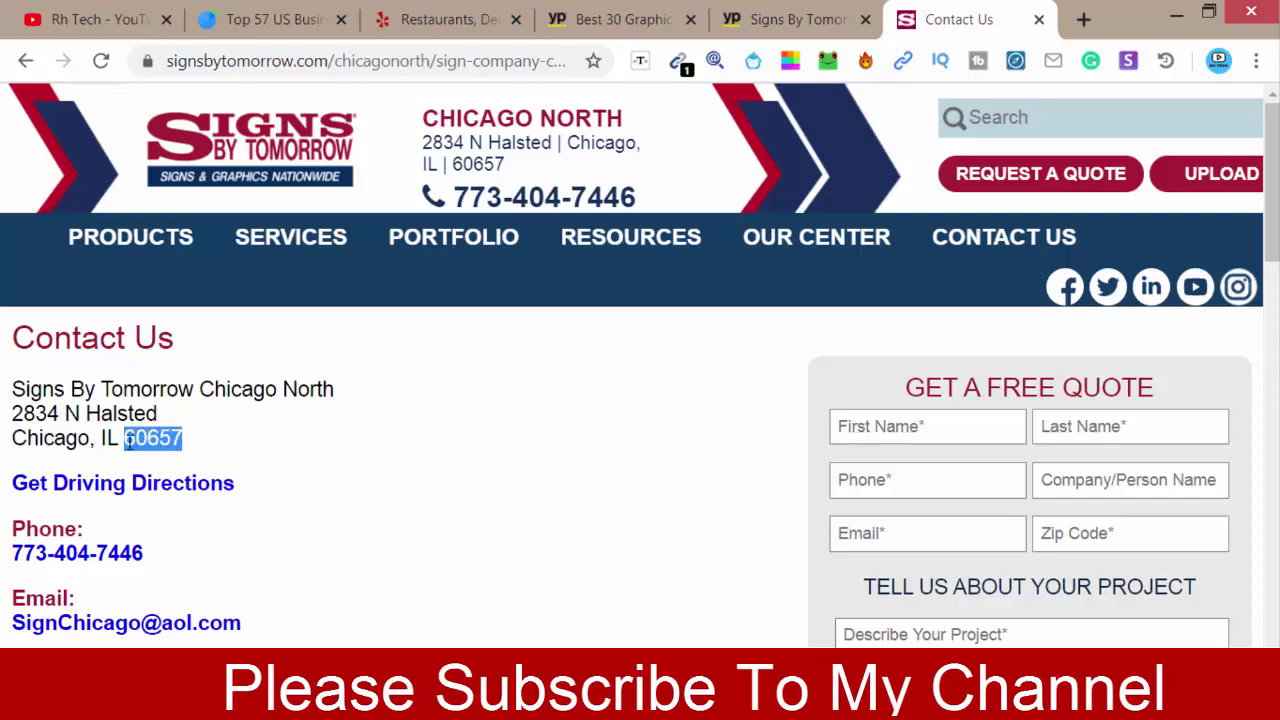
right_click(130, 443)
click(180, 461)
key(alt+Tab)
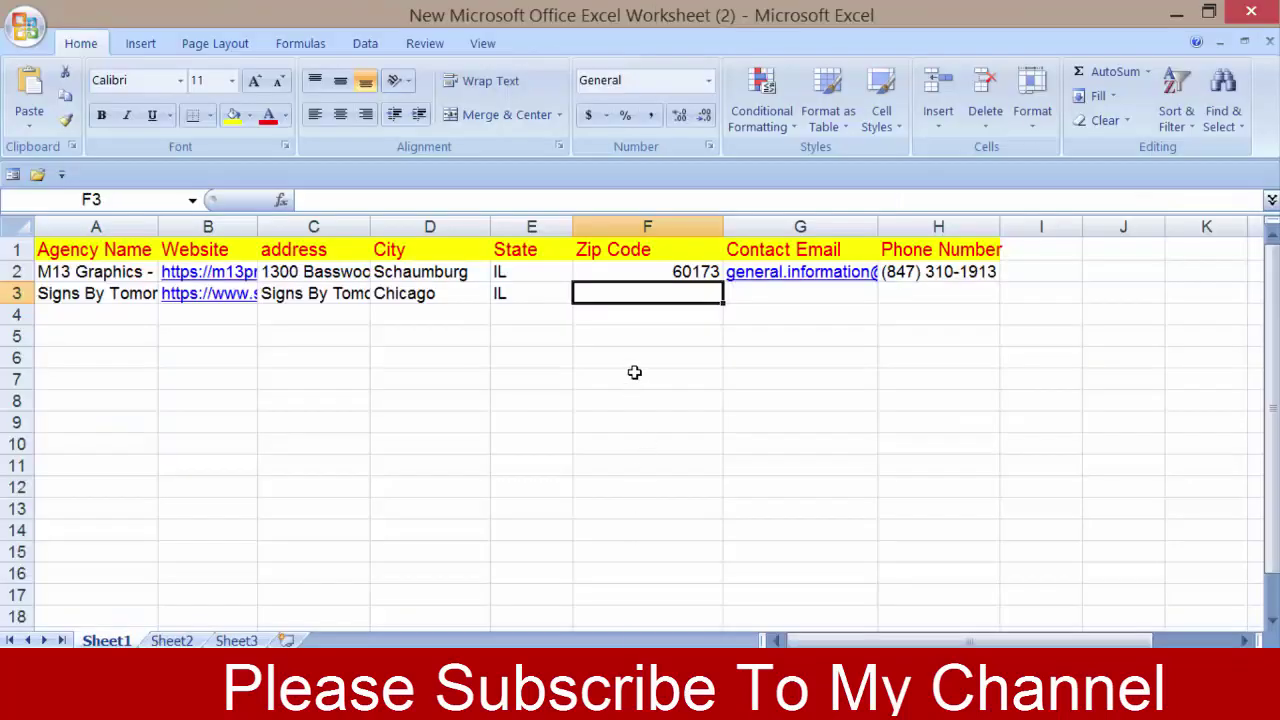
right_click(631, 297)
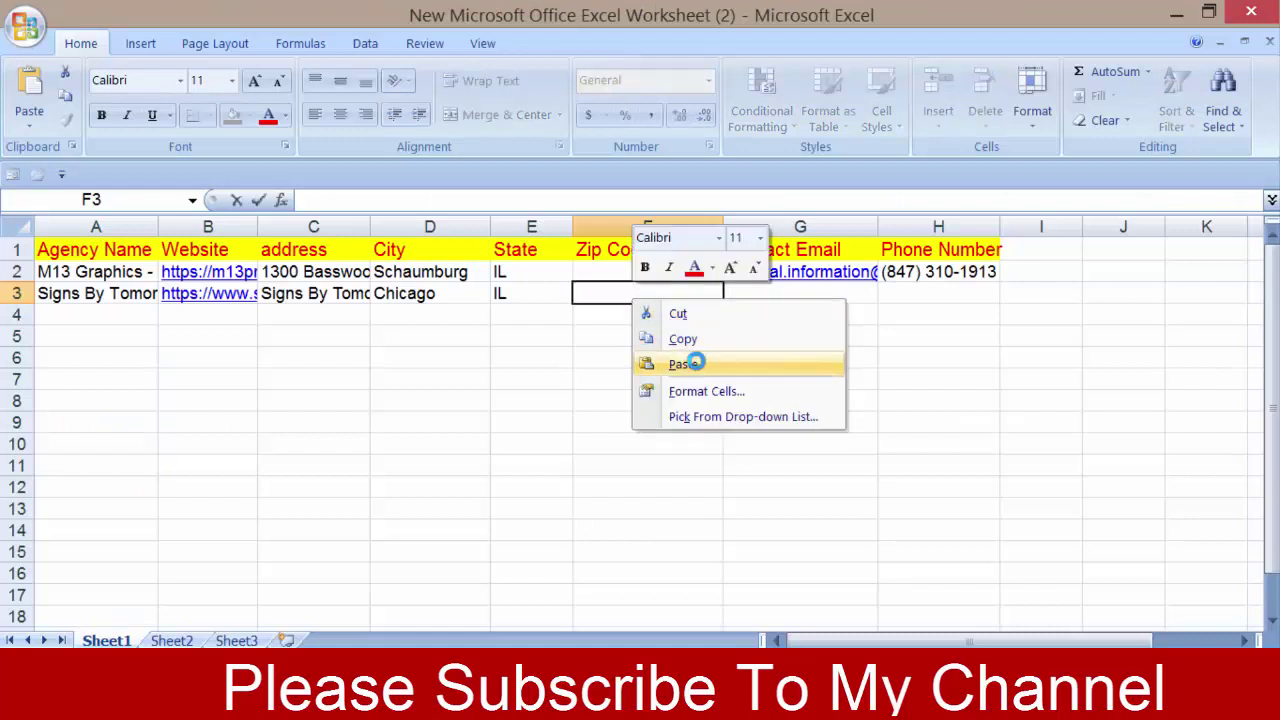
click(694, 360)
Step: Copy the agency's contact email address from the page into G3
click(802, 292)
key(alt+Tab)
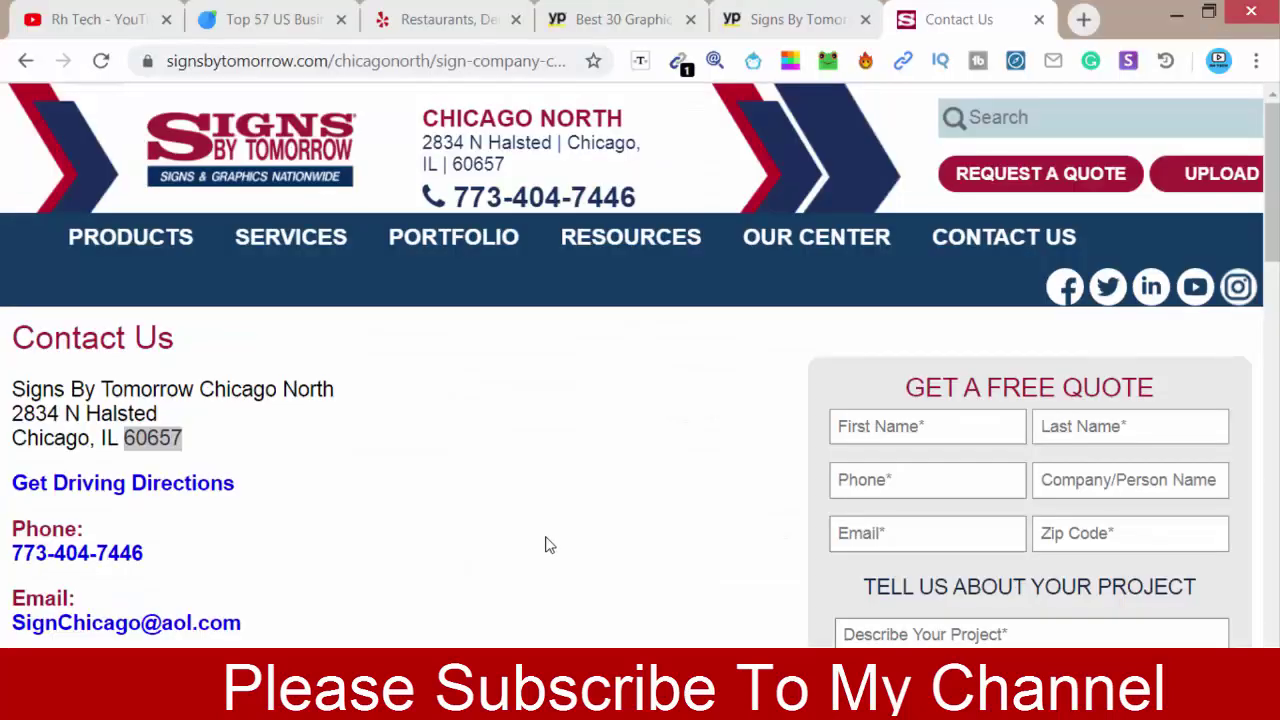
scroll(671, 509, down, 1)
scroll(668, 510, down, 2)
scroll(669, 509, up, 1)
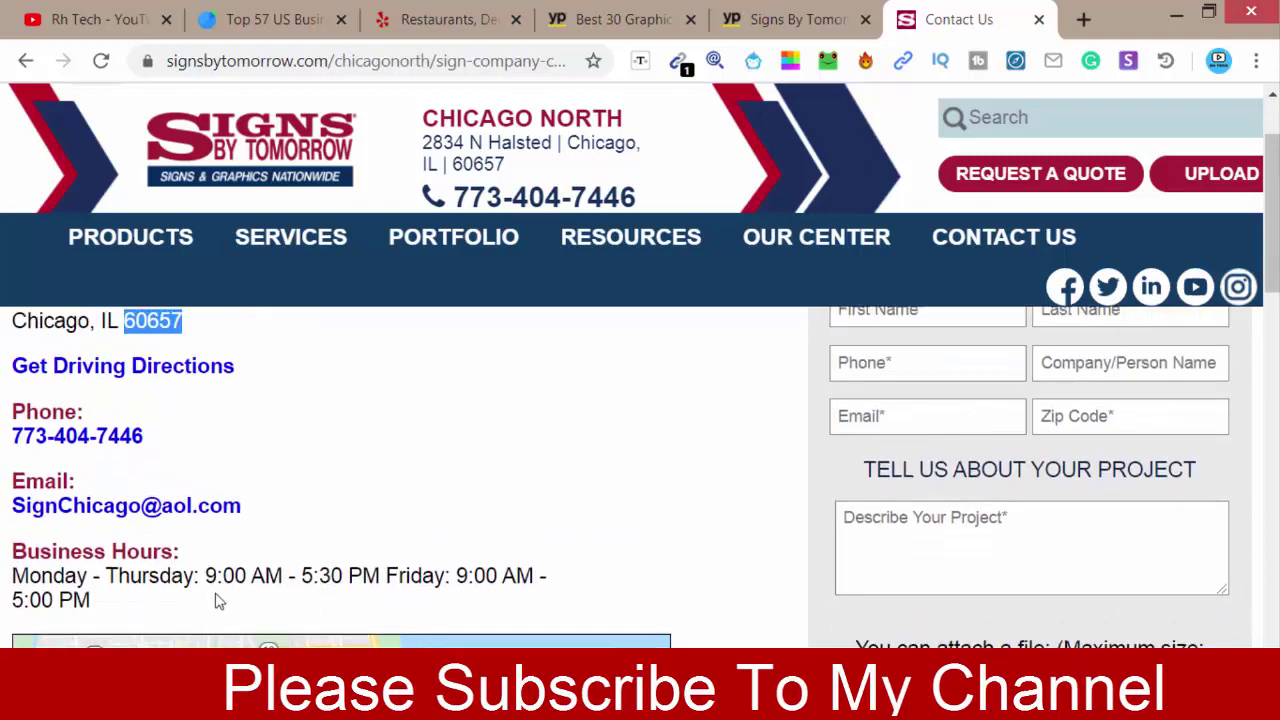
right_click(66, 510)
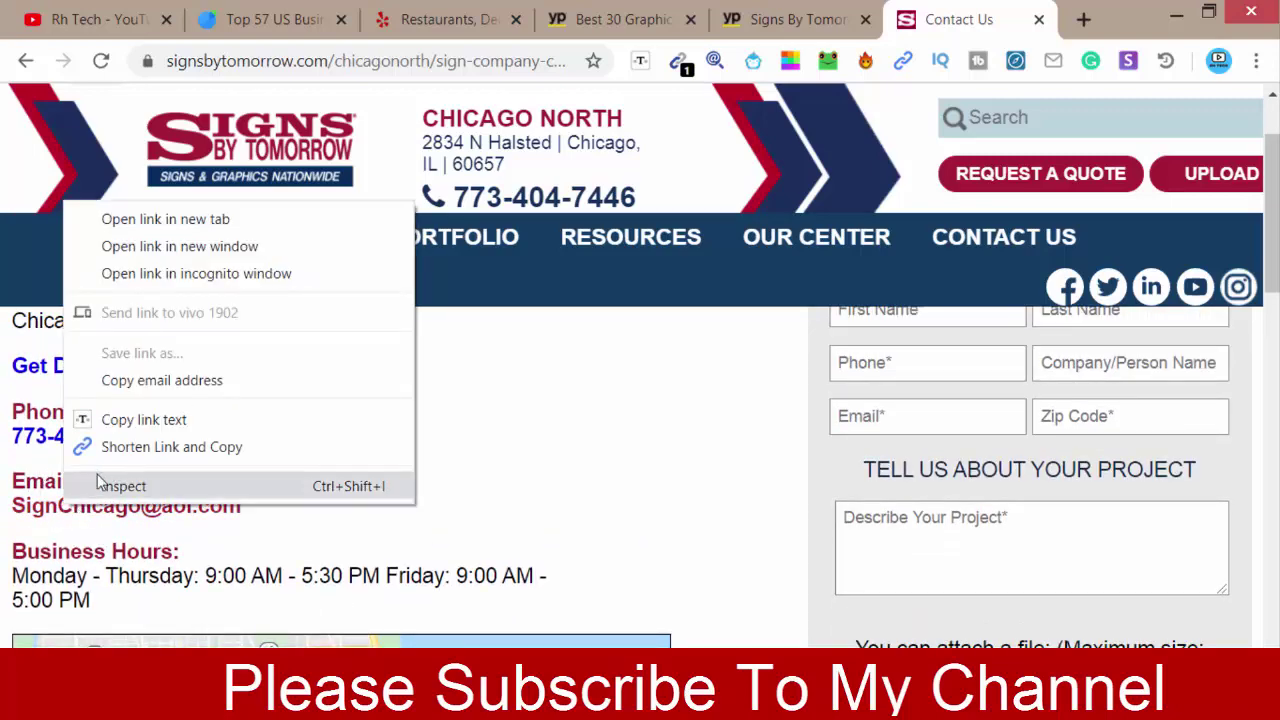
click(143, 424)
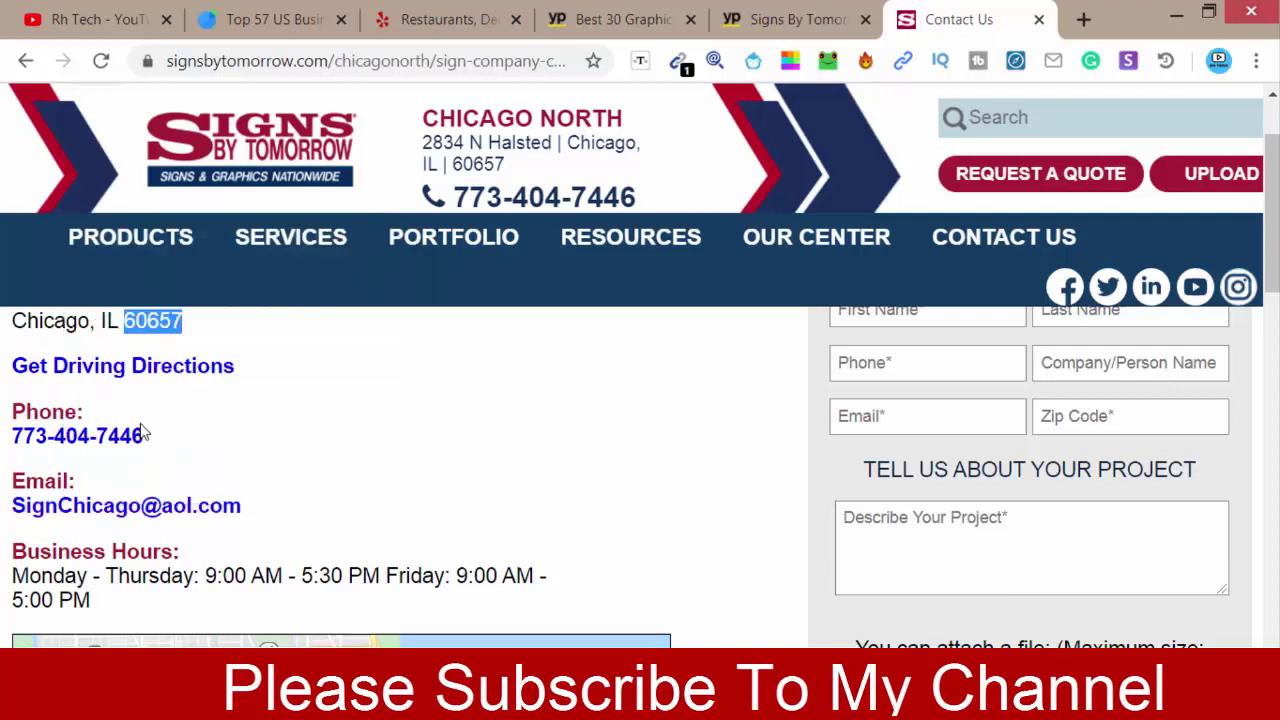
right_click(107, 510)
click(213, 388)
key(alt+Tab)
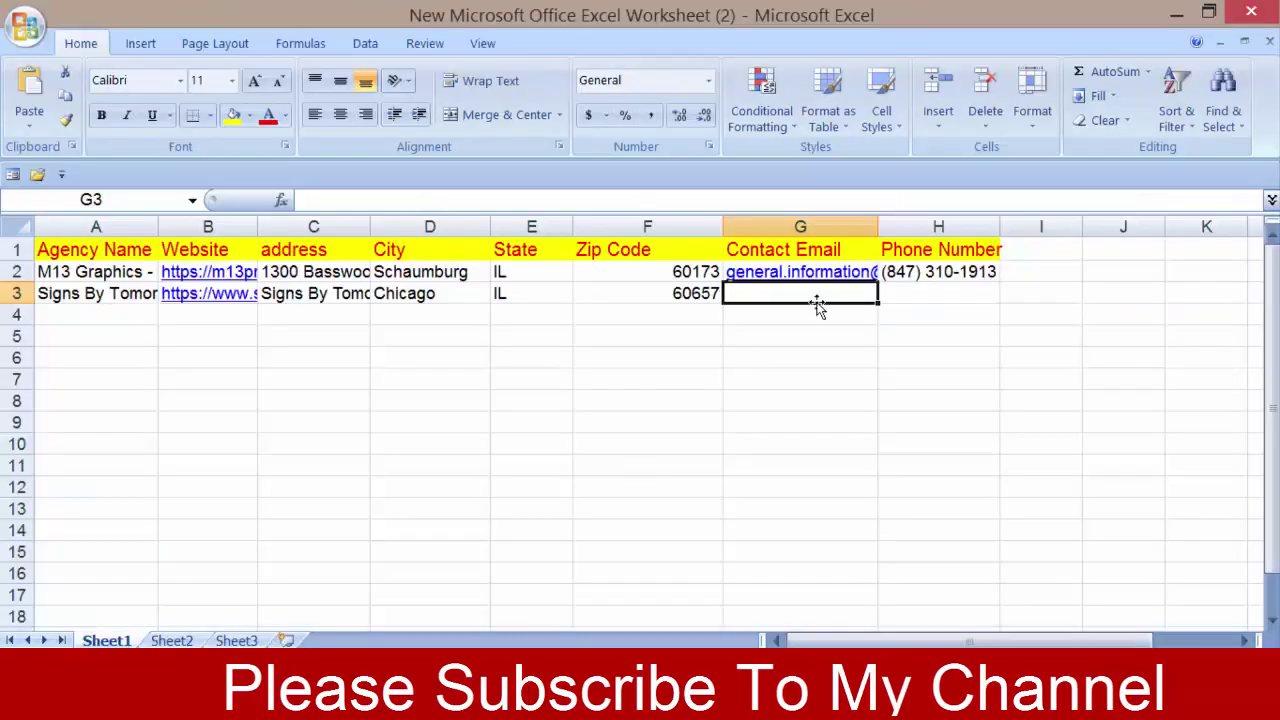
right_click(816, 293)
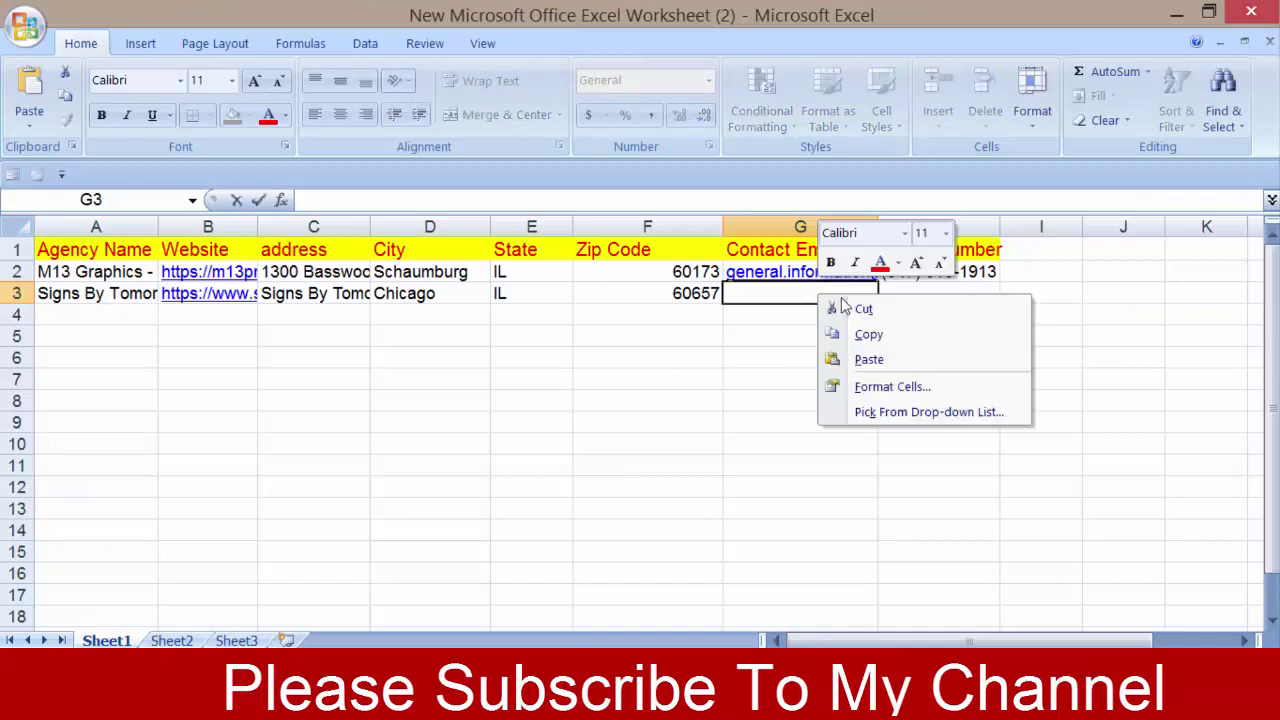
click(874, 358)
click(724, 340)
Step: Copy the agency's phone number from the contact page into H3
click(940, 293)
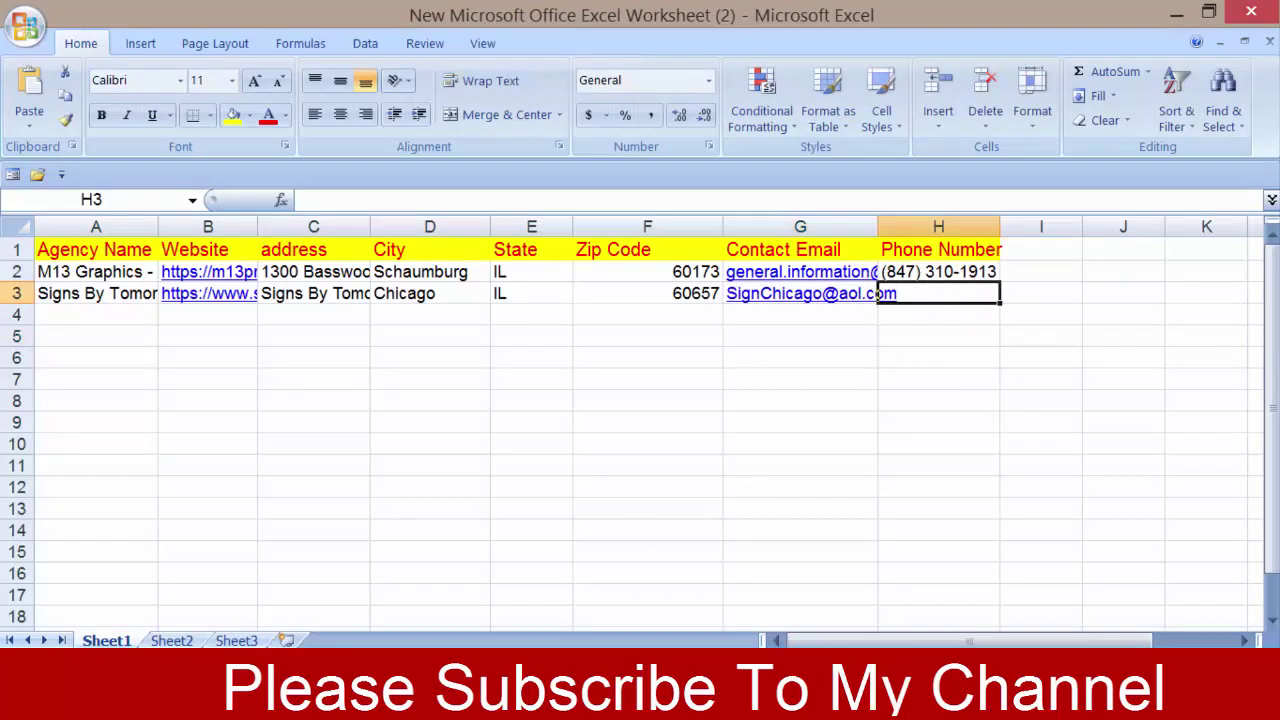
key(alt+Tab)
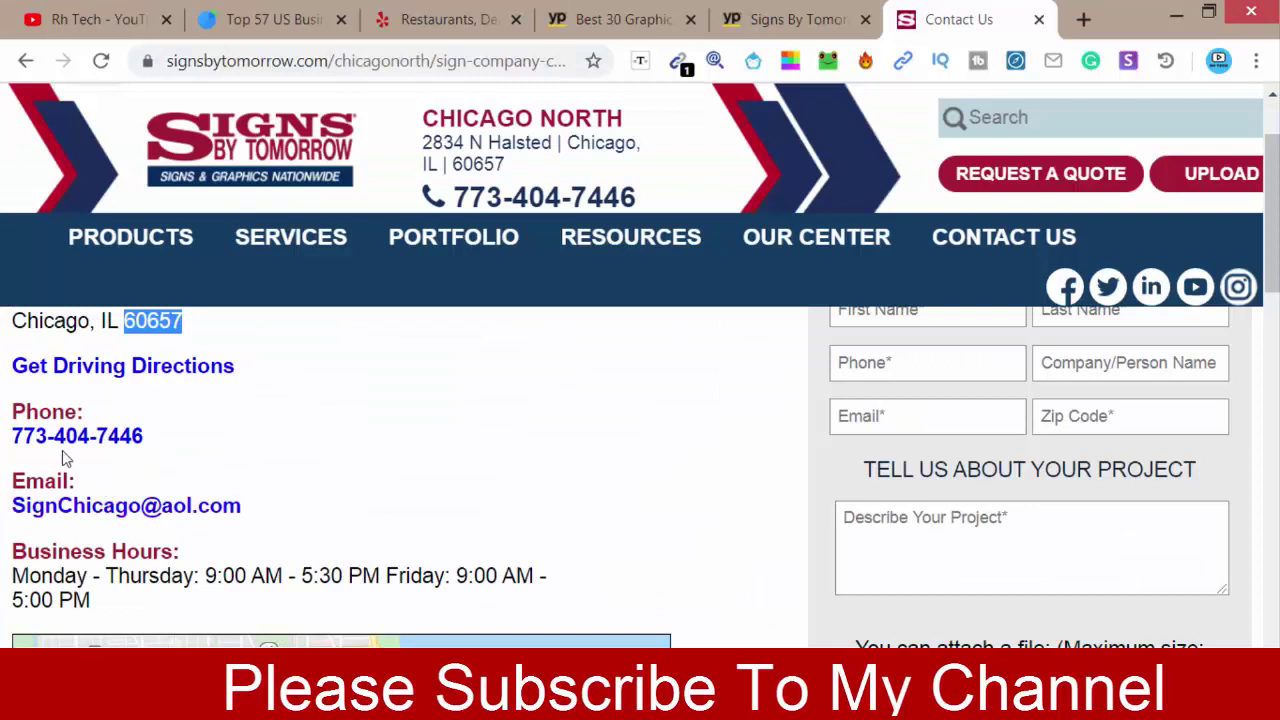
drag(5, 445, 130, 440)
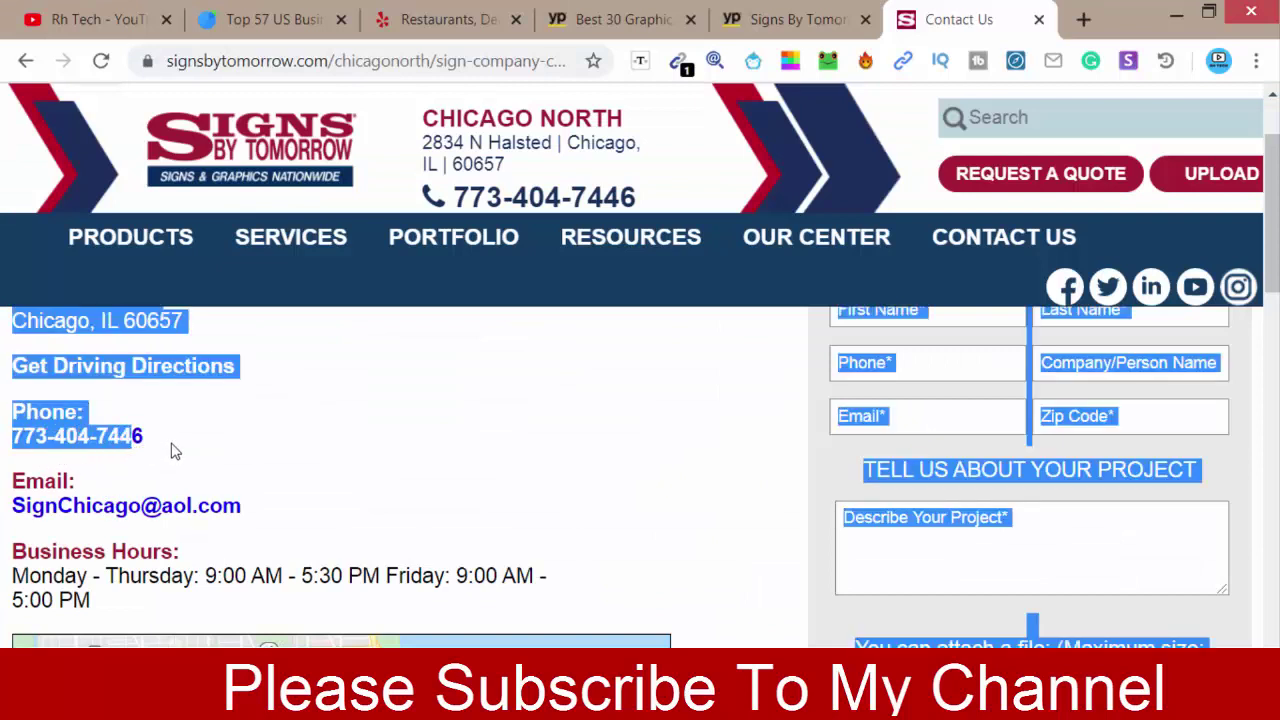
click(117, 440)
right_click(117, 440)
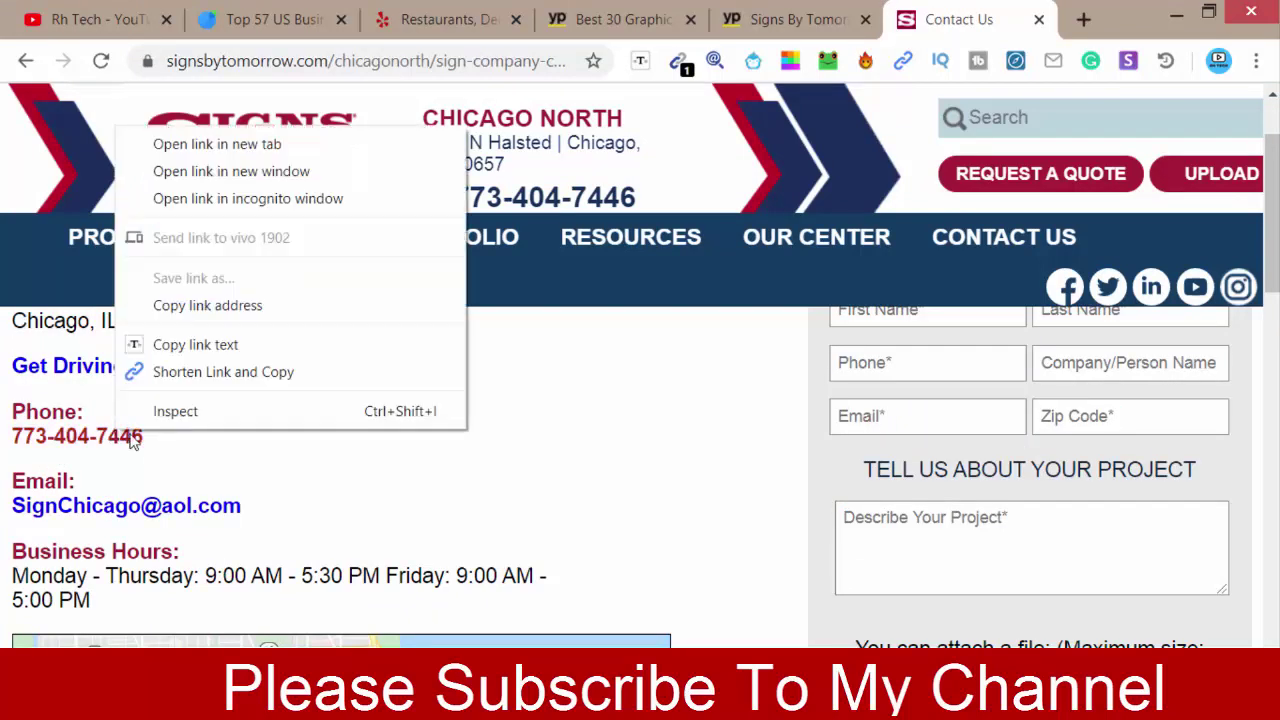
click(186, 344)
key(alt+Tab)
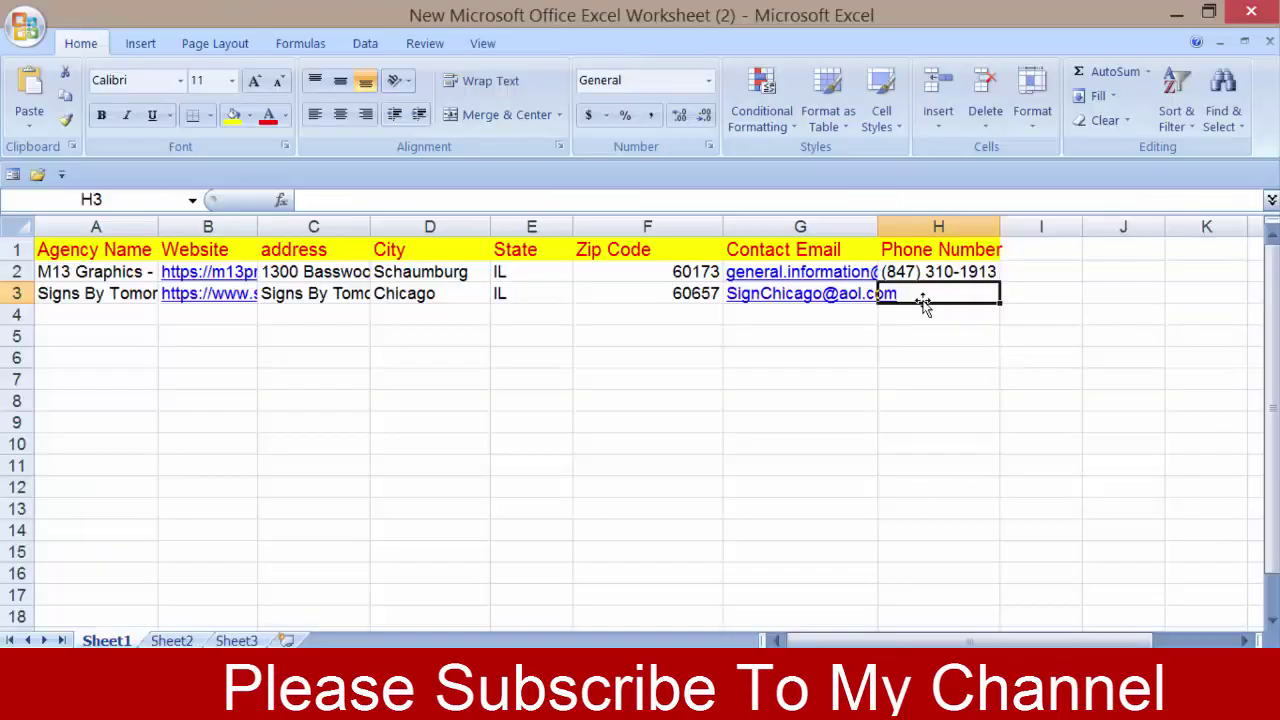
right_click(925, 298)
click(988, 361)
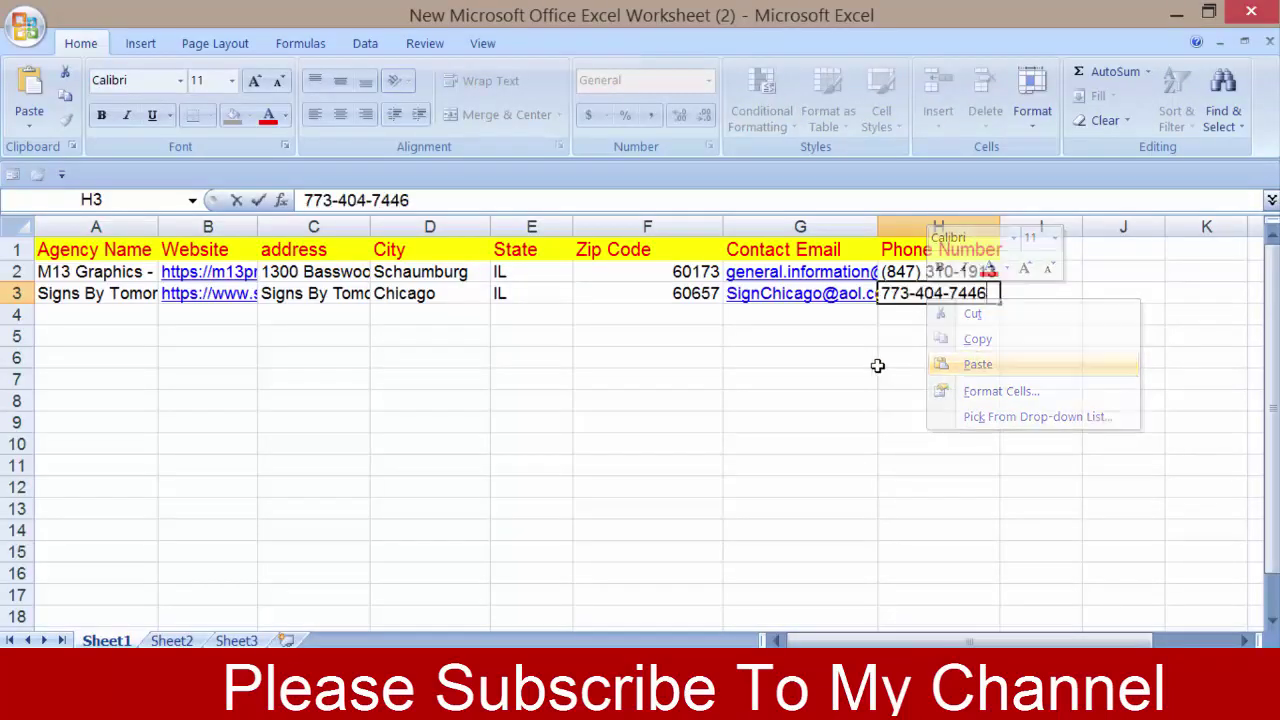
key(alt+Tab)
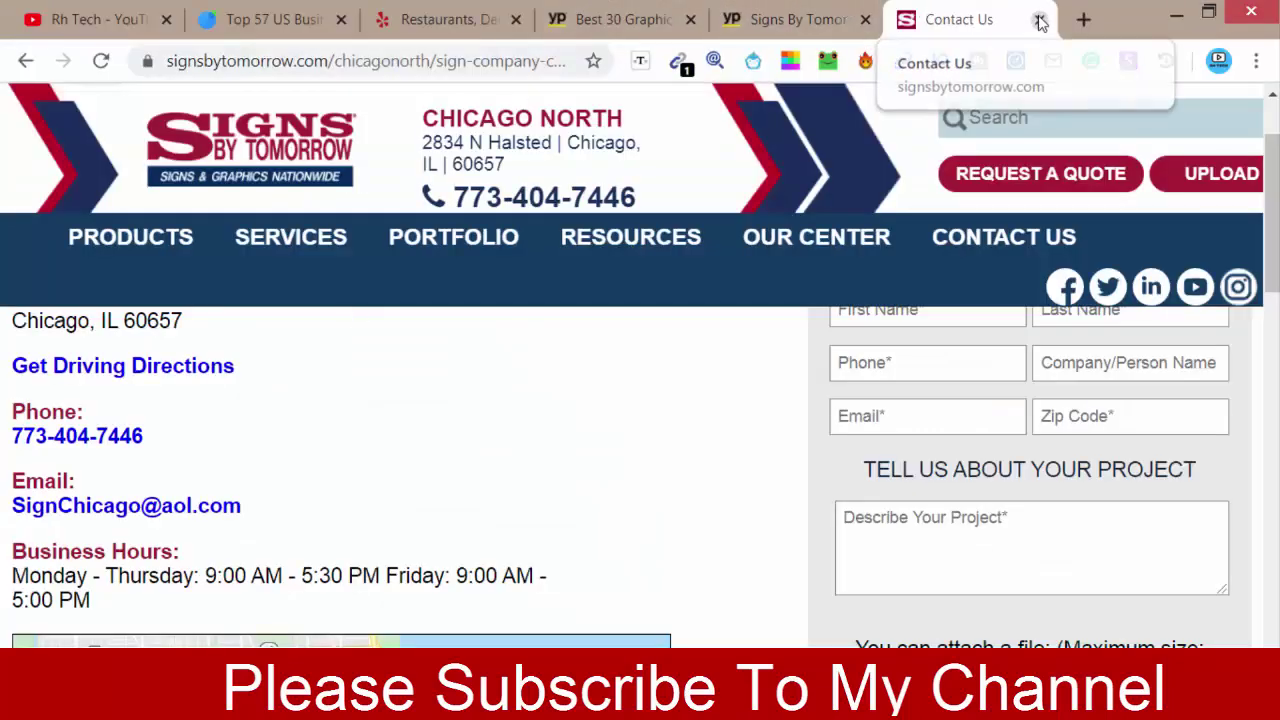
Step: Close the Signs By Tomorrow contact, listing and Yellow Pages results tabs
click(1039, 20)
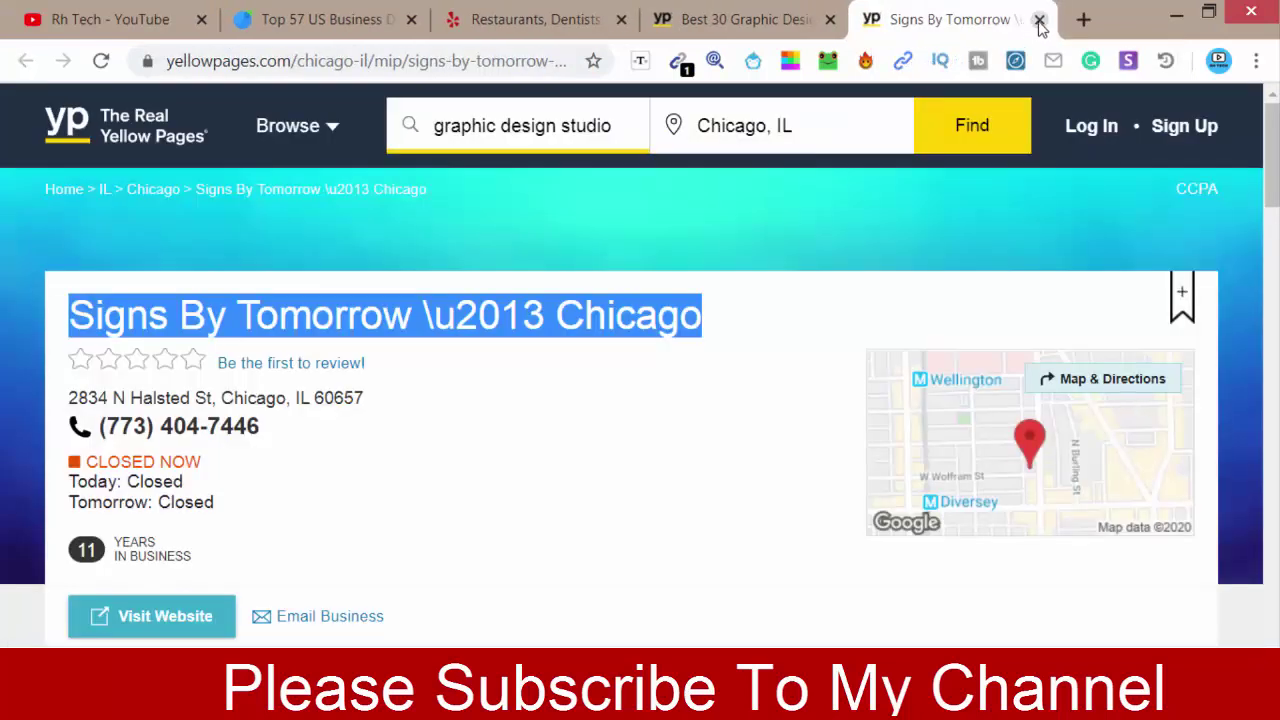
click(1039, 20)
click(830, 19)
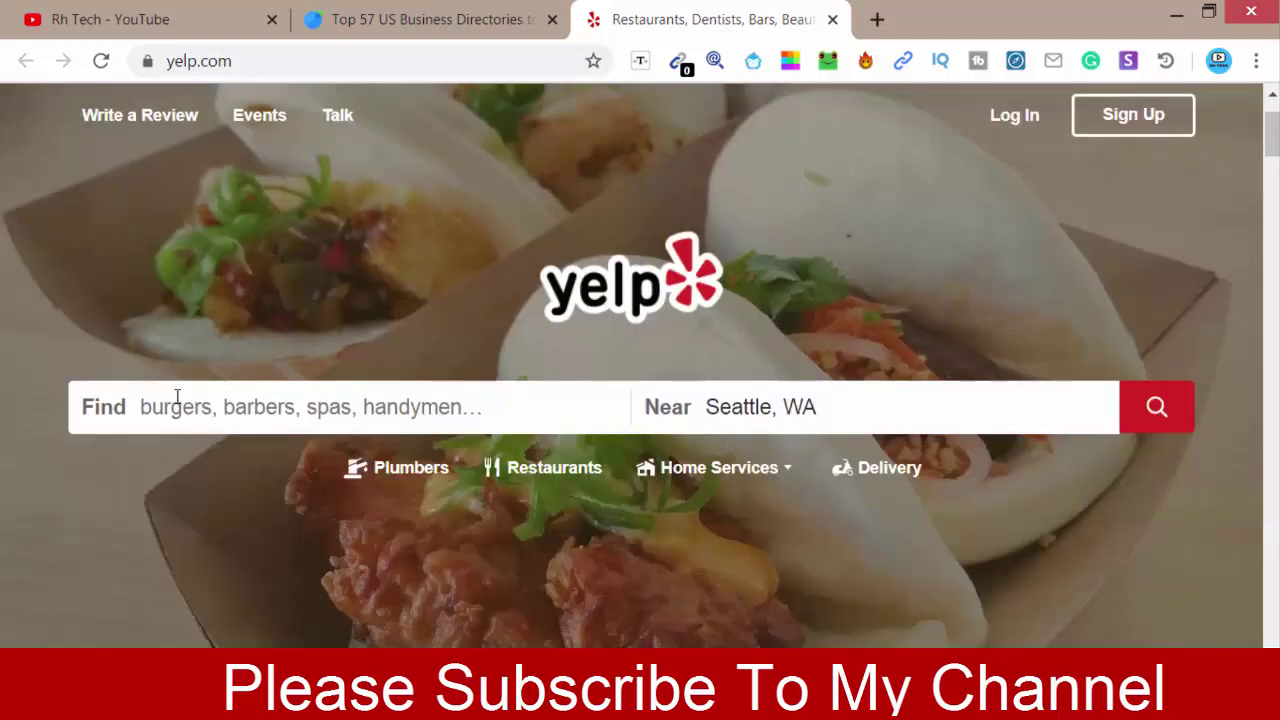
Step: Search Yelp for Graphic Design Companies with the location changed from Seattle, WA to Chicago, IL
click(177, 404)
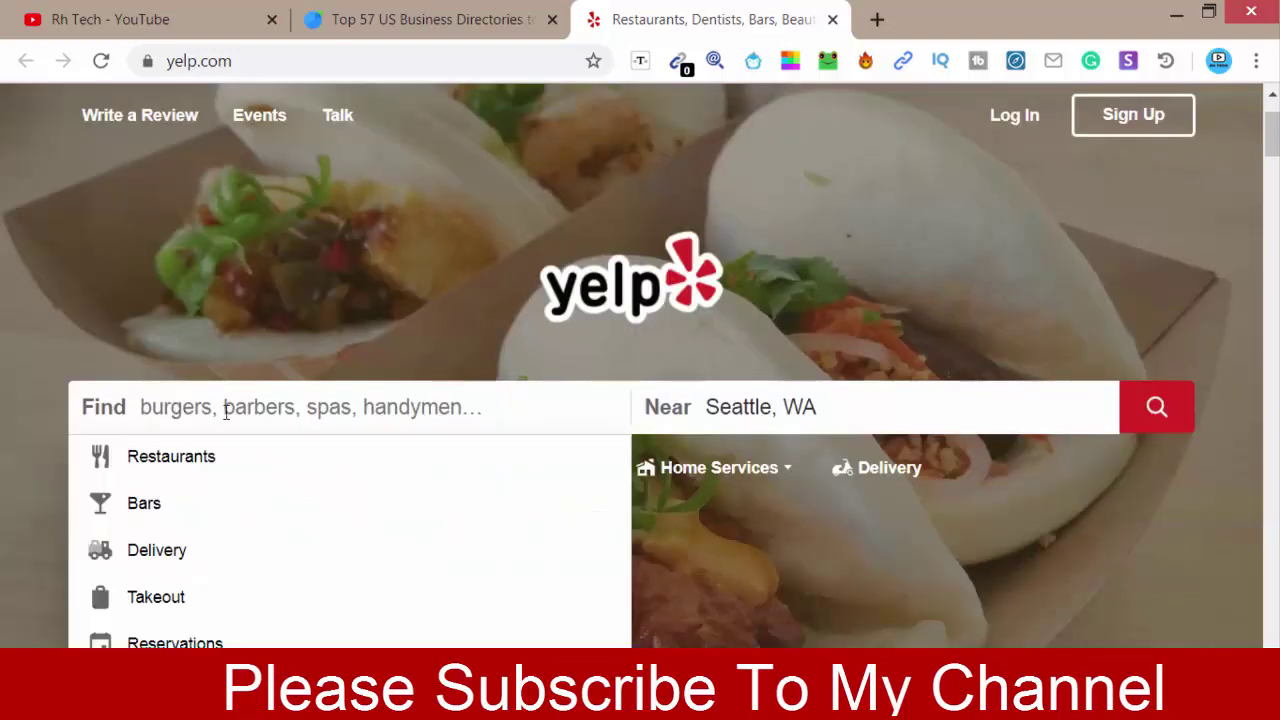
text(graphic)
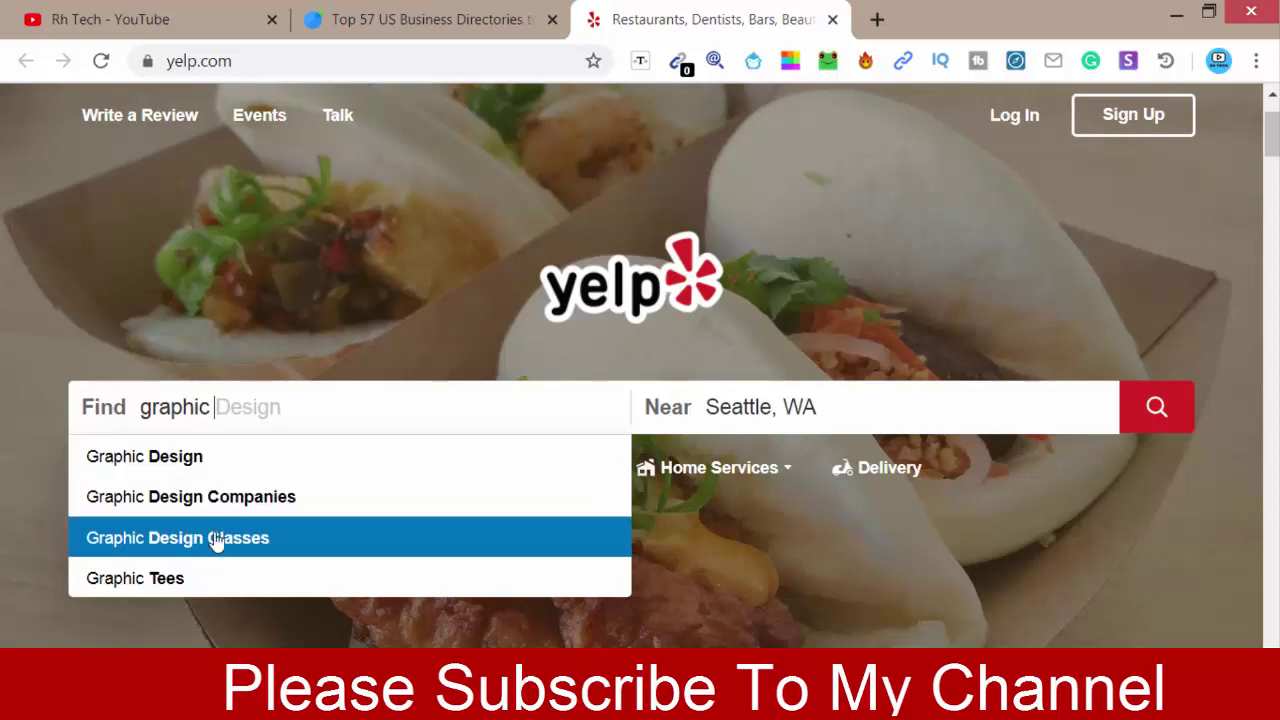
click(212, 500)
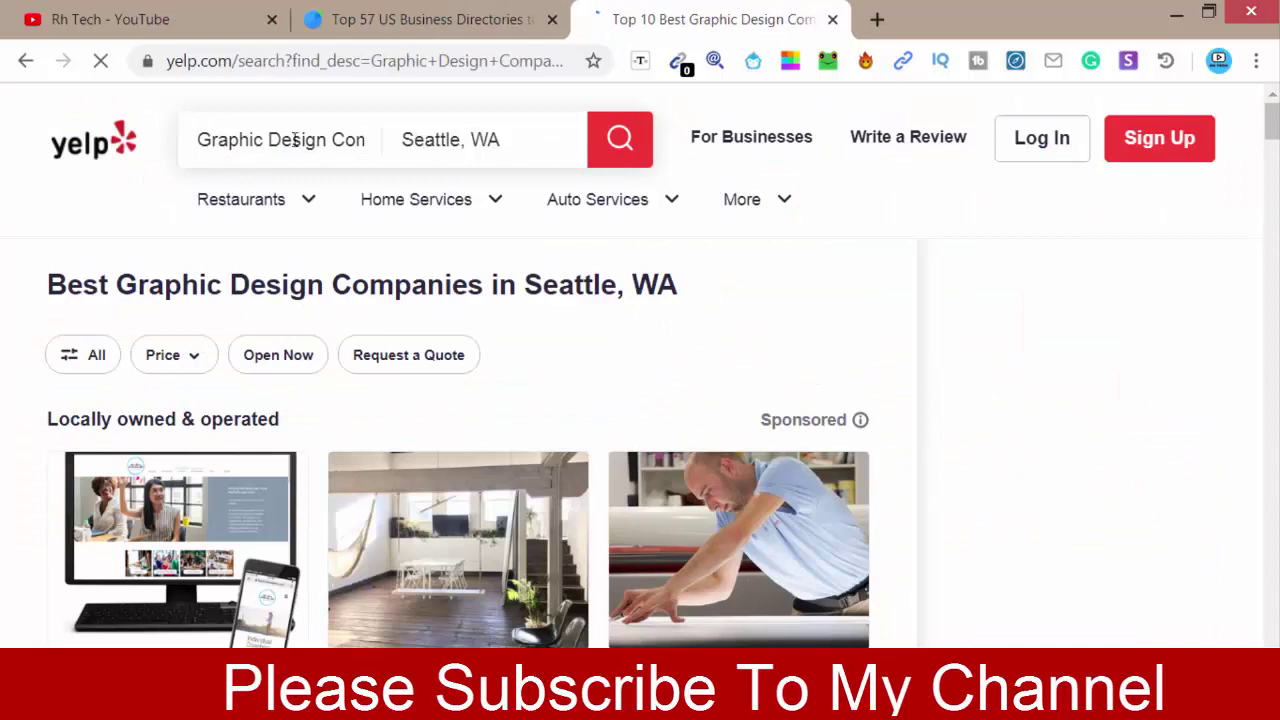
click(518, 140)
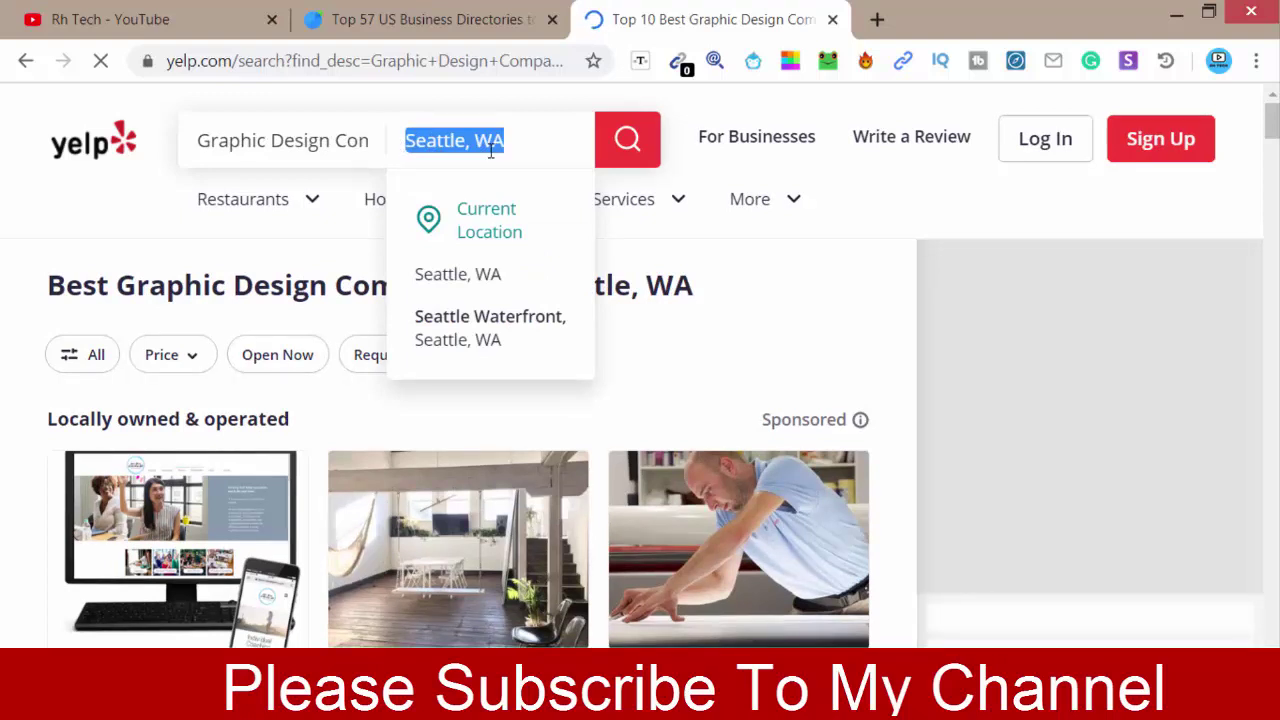
key(BackSpace)
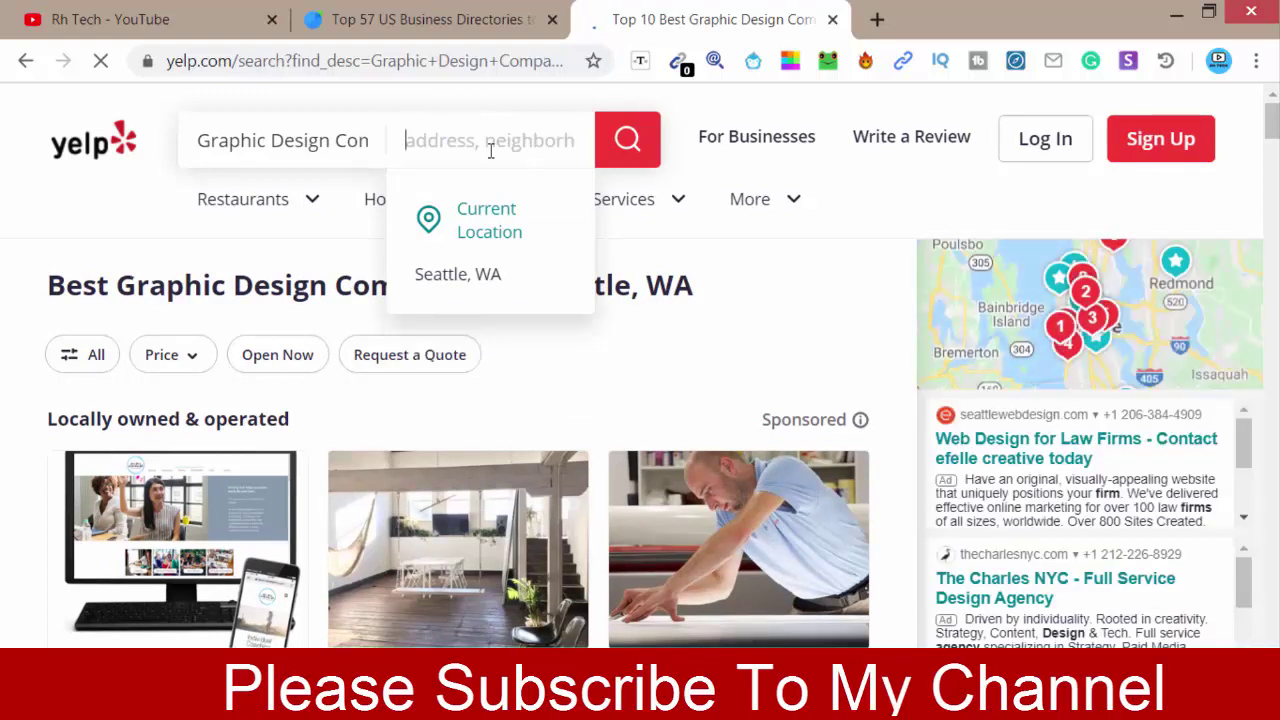
text(Chica)
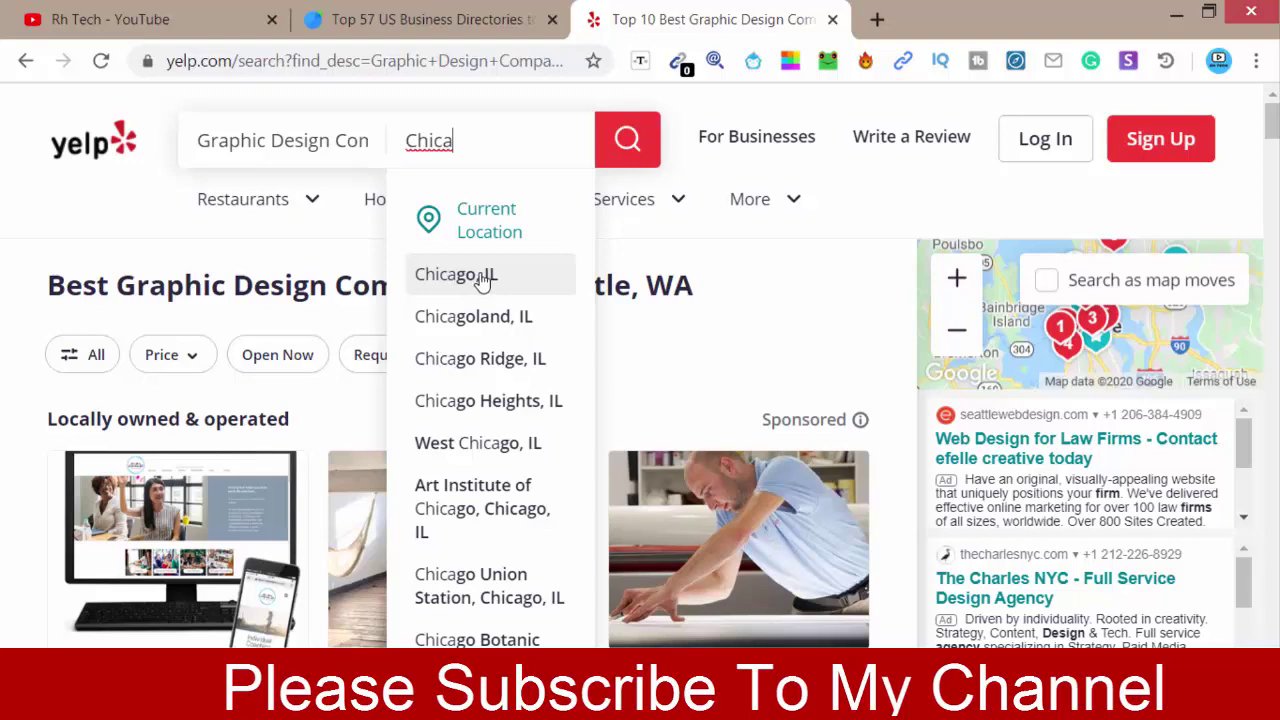
click(622, 145)
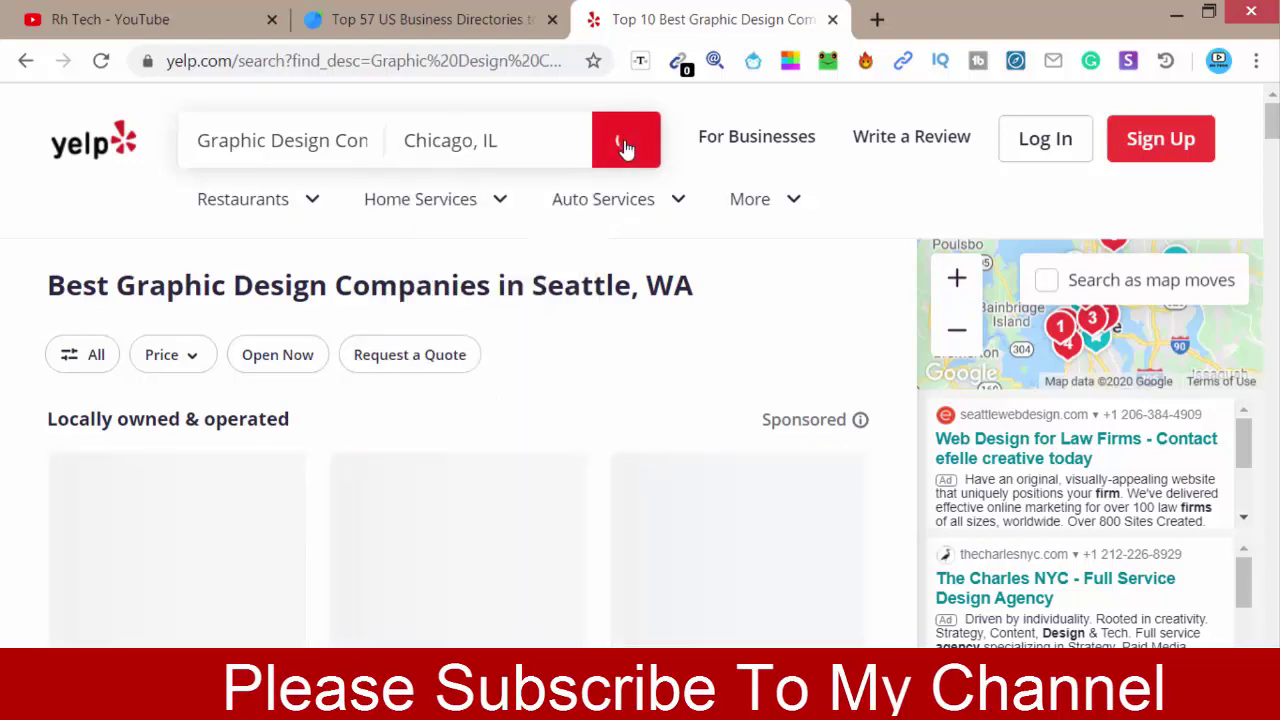
Step: Open the Digital-AMMO listing from the Yelp results in a new tab
scroll(558, 383, down, 5)
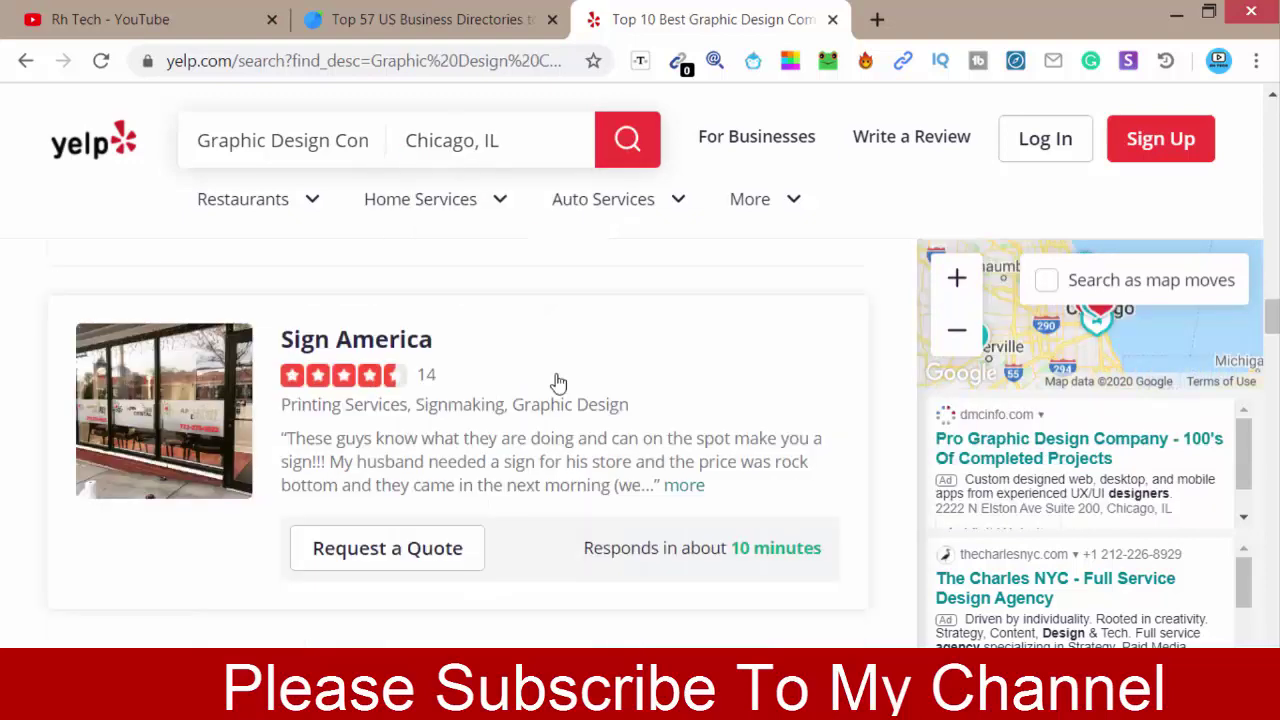
scroll(558, 383, down, 1)
scroll(558, 383, down, 4)
scroll(447, 393, up, 2)
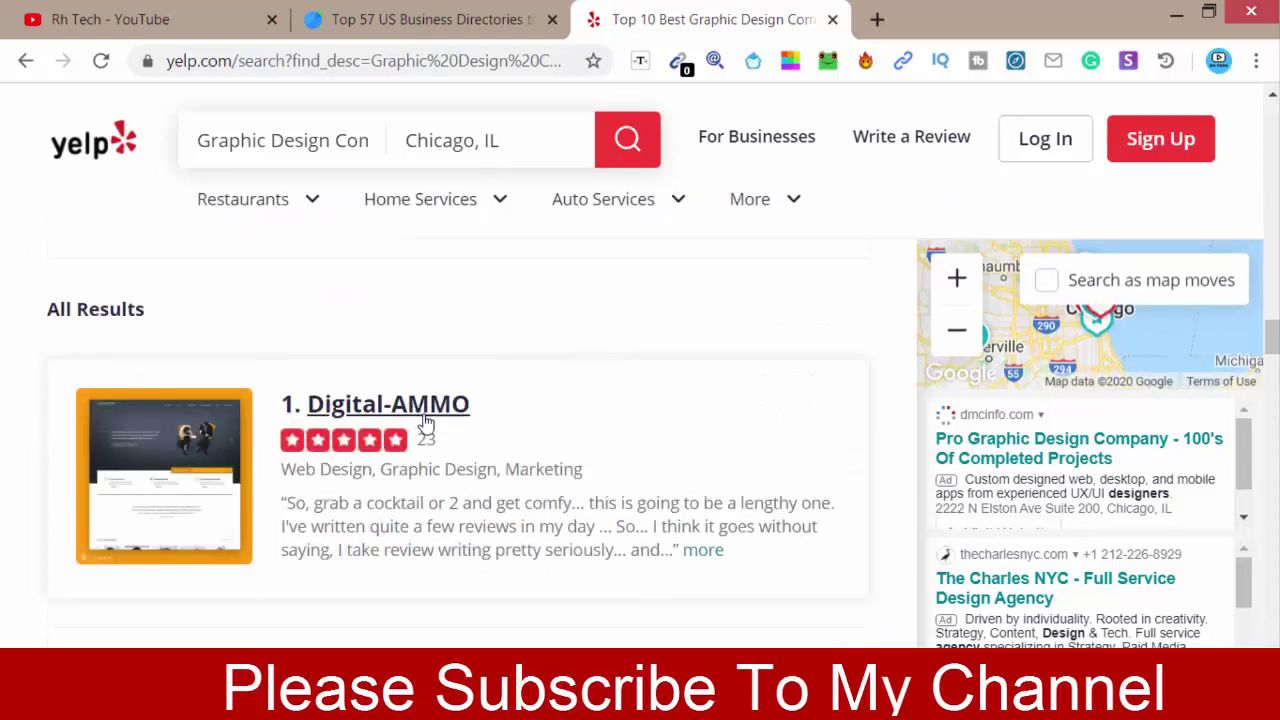
scroll(441, 432, down, 2)
scroll(400, 380, up, 1)
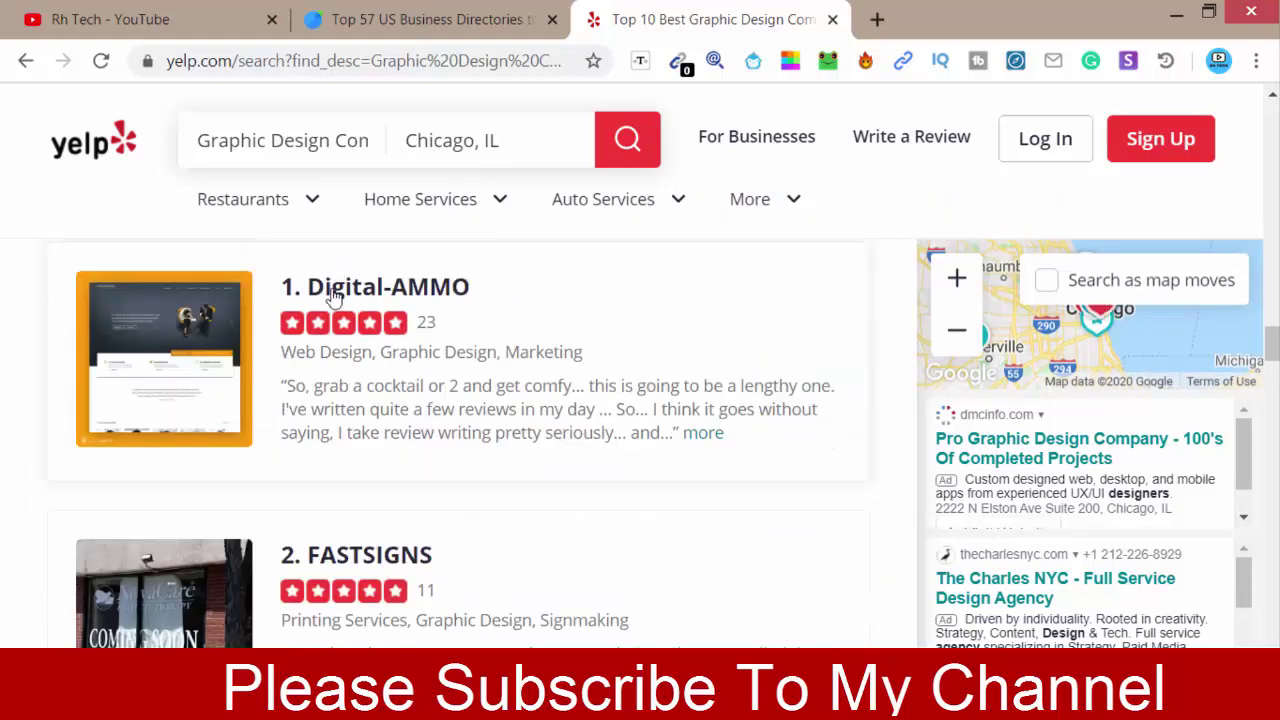
right_click(355, 290)
click(420, 300)
Step: Copy the business name Digital-AMMO from its Yelp page into A4
click(878, 20)
triple_click(140, 290)
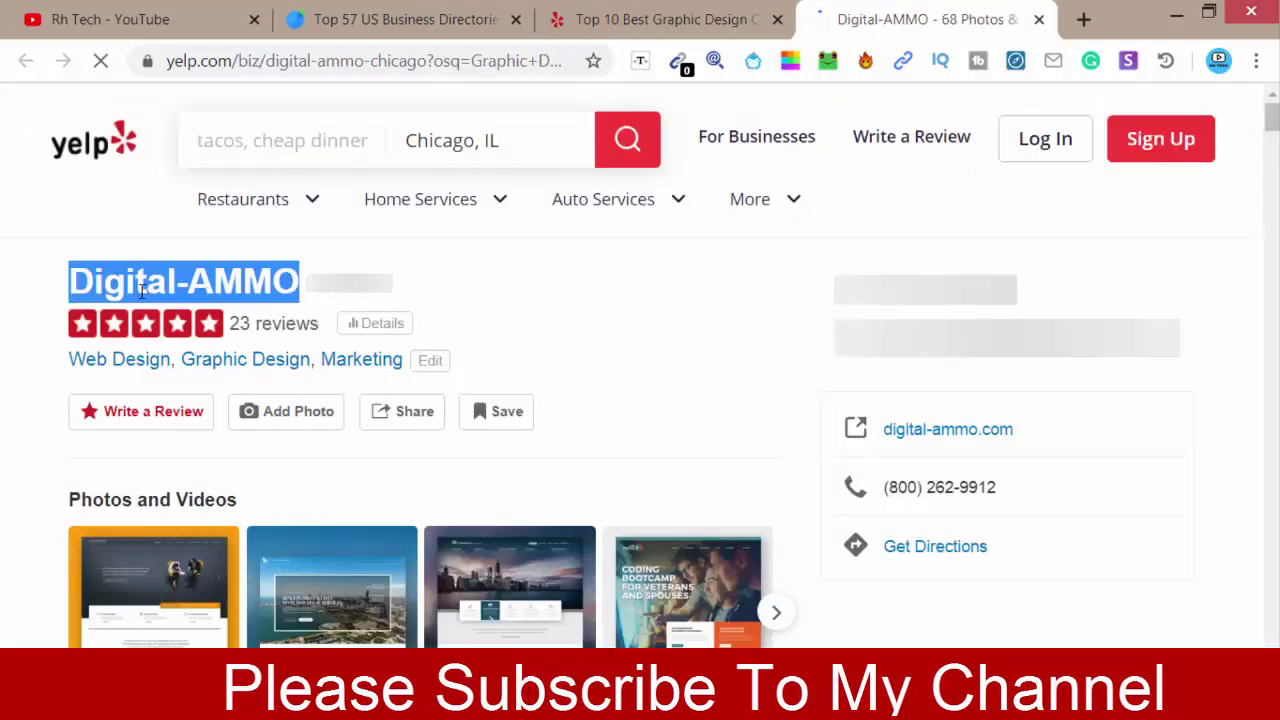
right_click(130, 282)
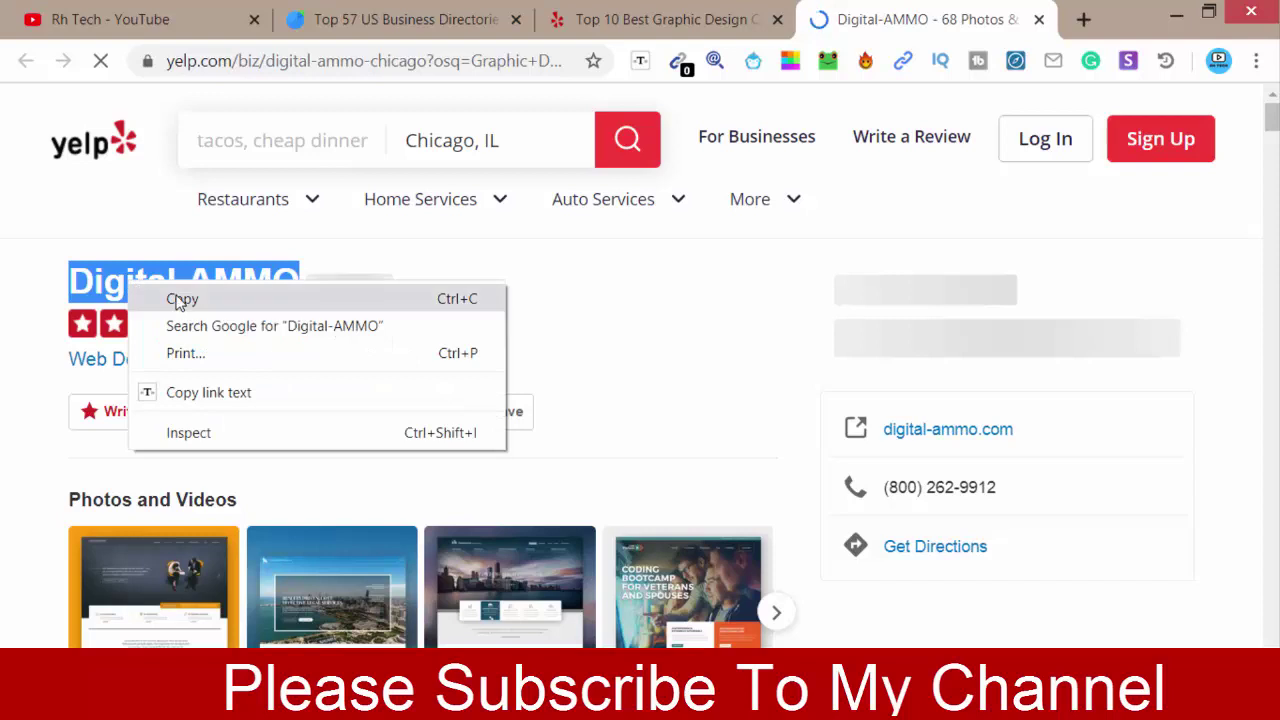
click(177, 297)
key(alt+Tab)
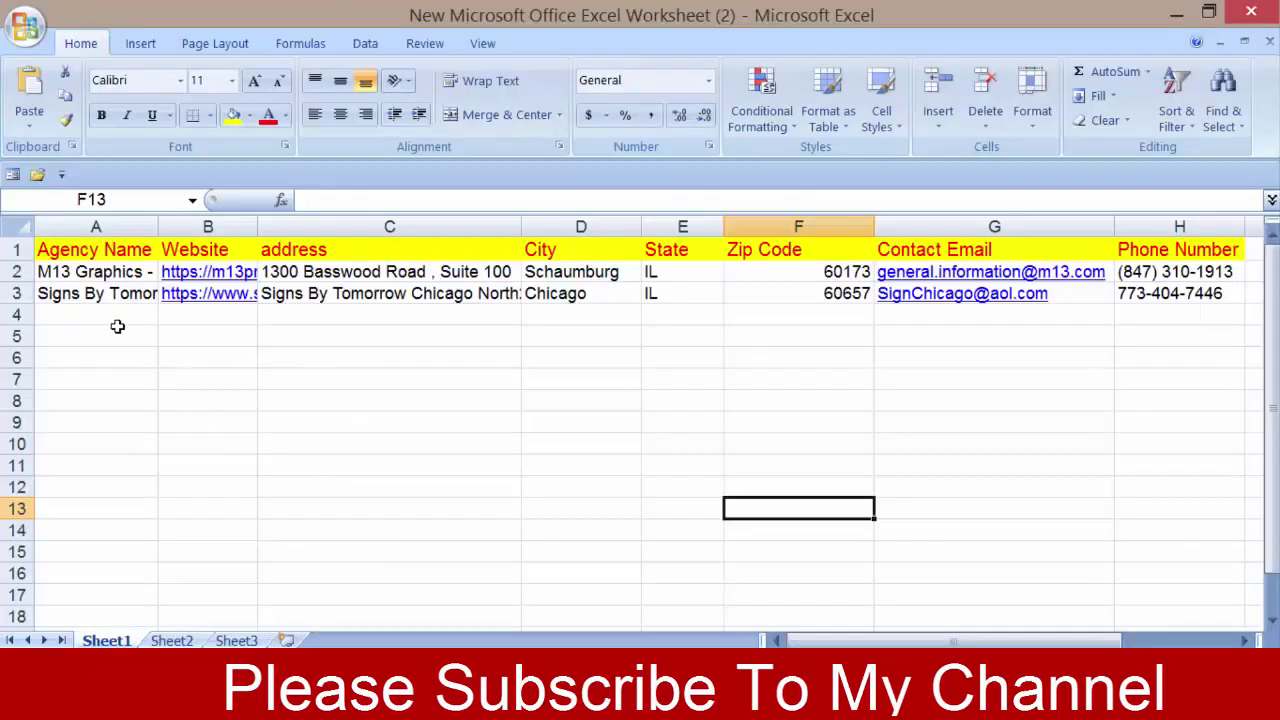
click(115, 318)
right_click(116, 318)
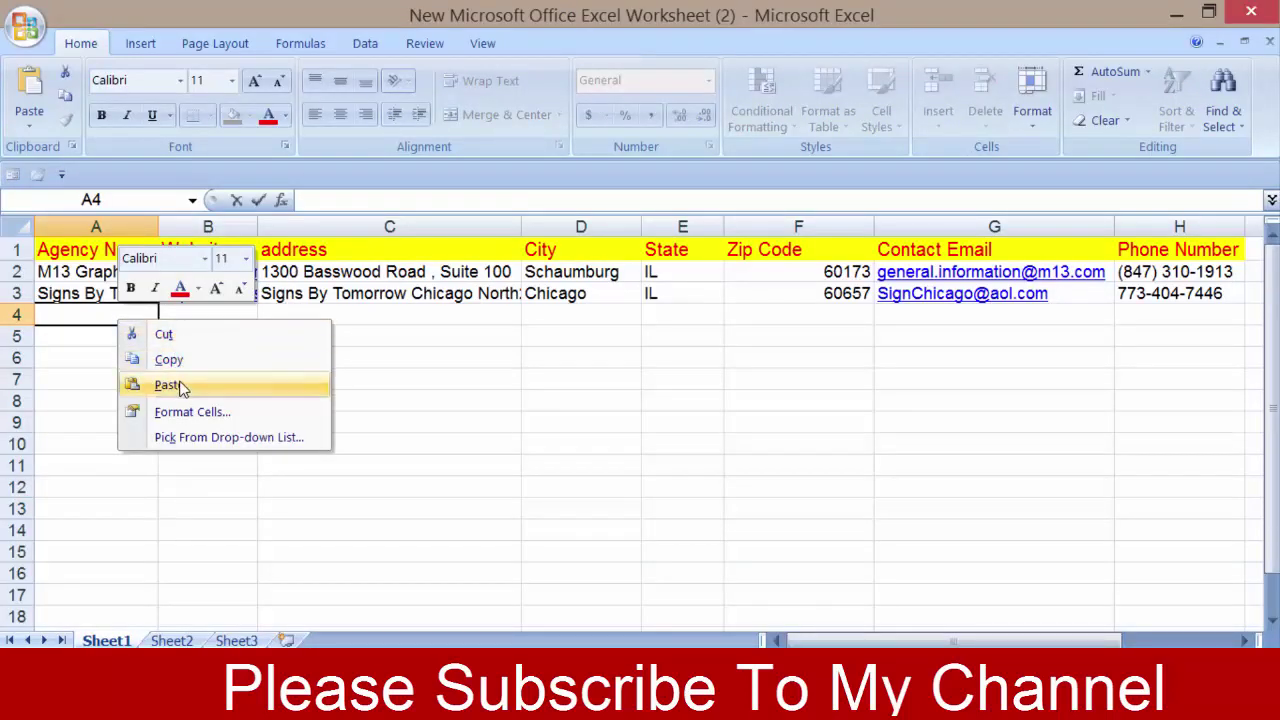
click(177, 386)
click(91, 377)
Step: Copy the website digital-ammo.com from the Yelp listing into B4
click(222, 318)
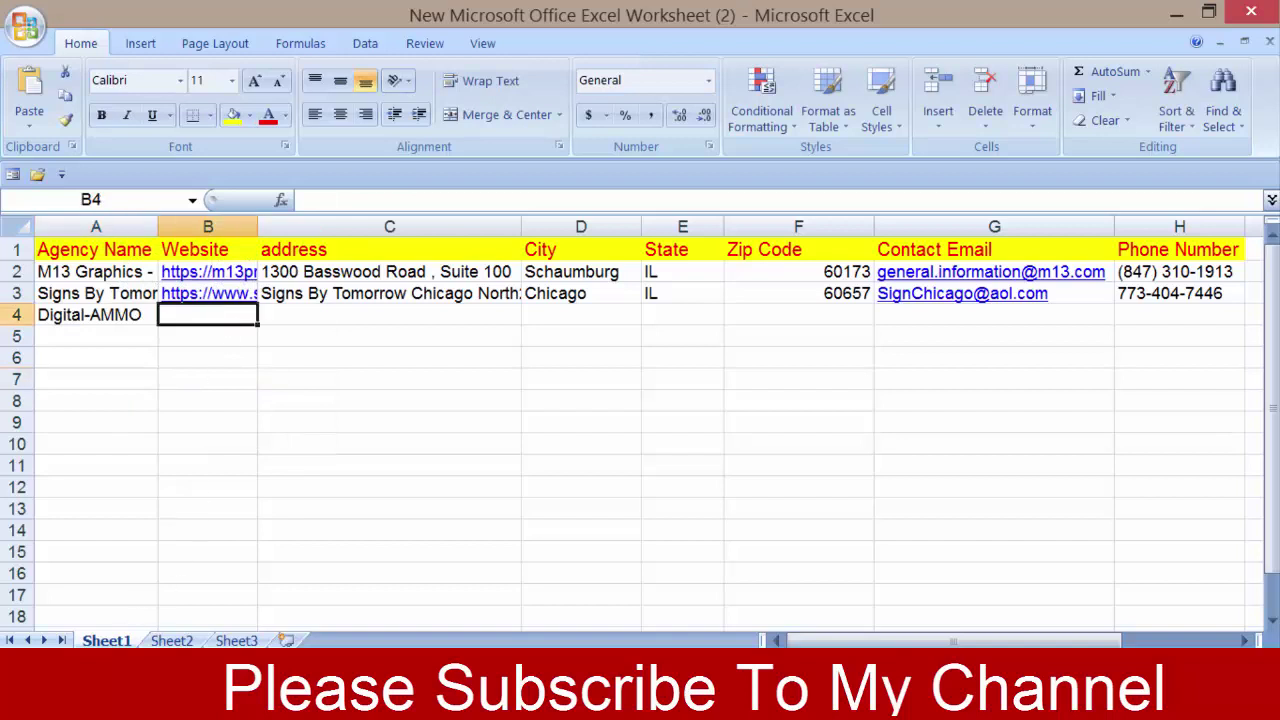
key(alt+Tab)
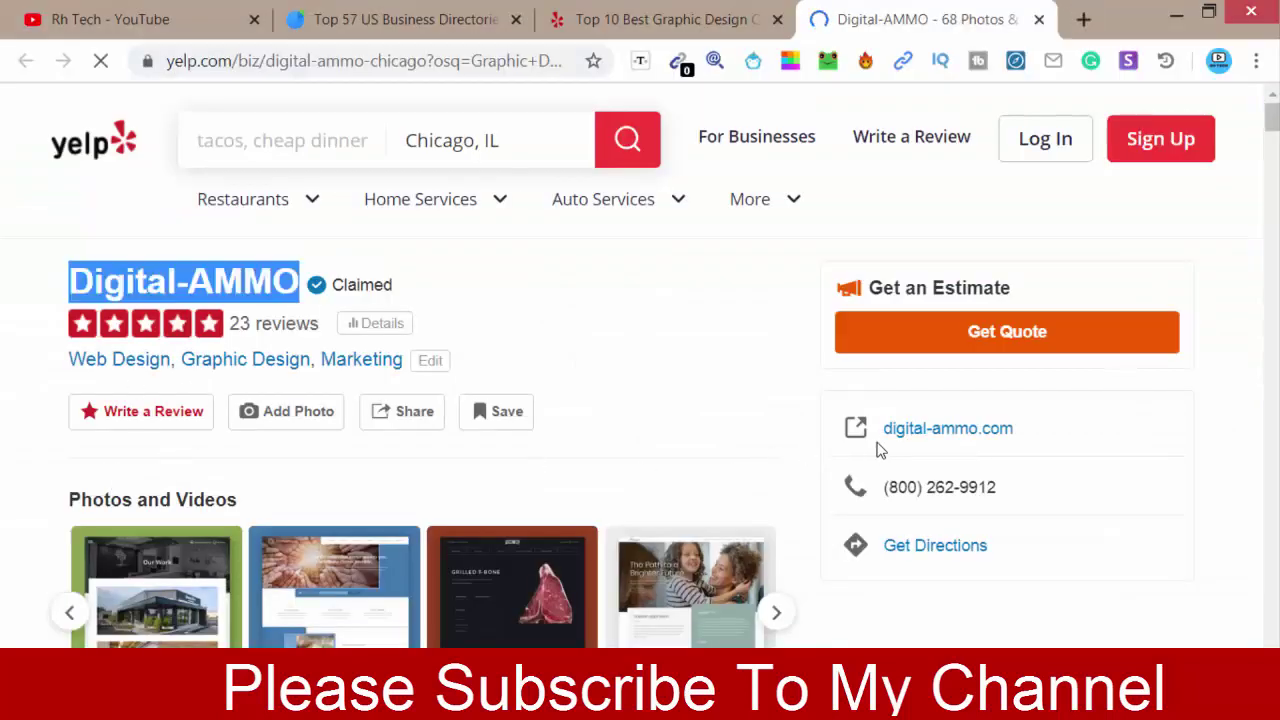
drag(1025, 440, 888, 430)
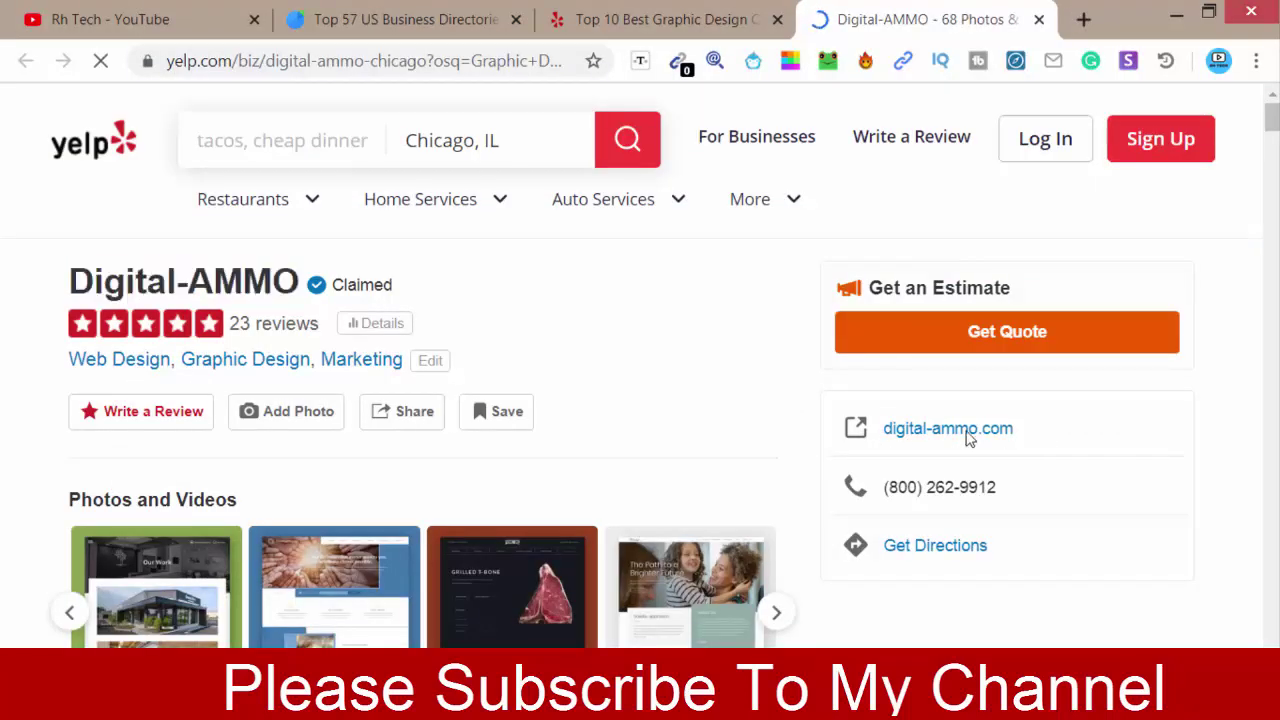
right_click(893, 433)
click(956, 256)
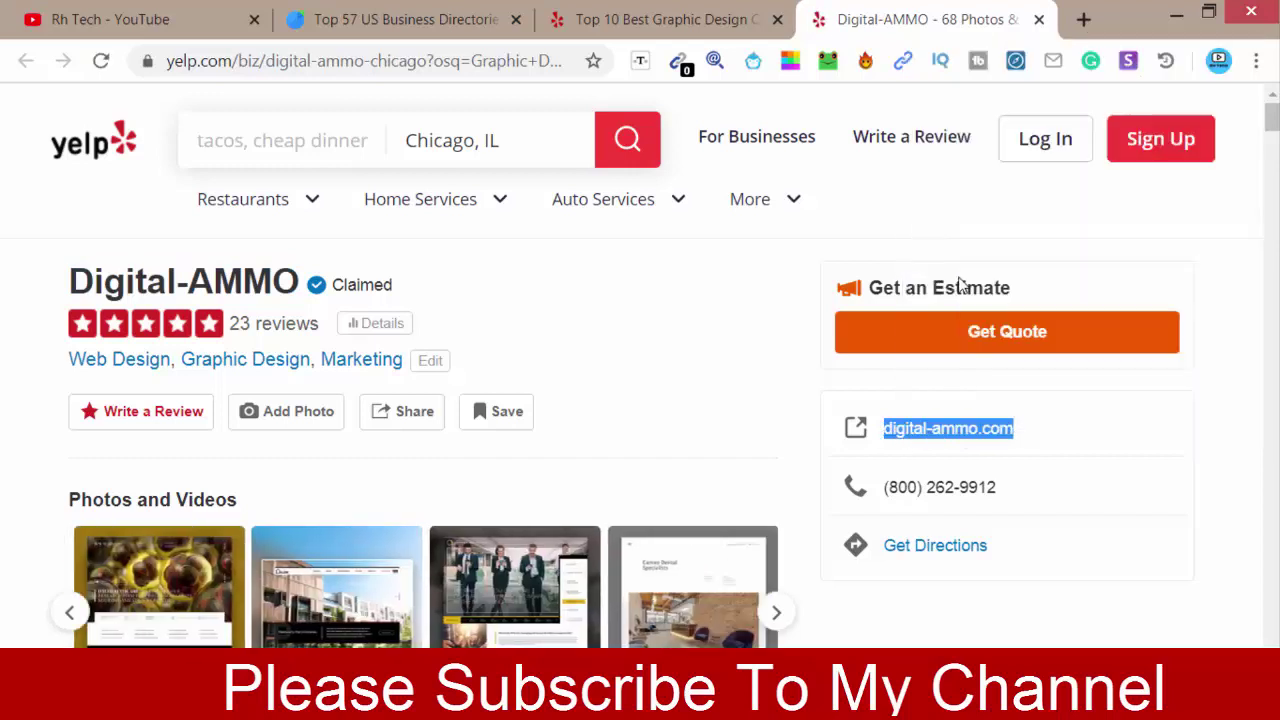
key(alt+Tab)
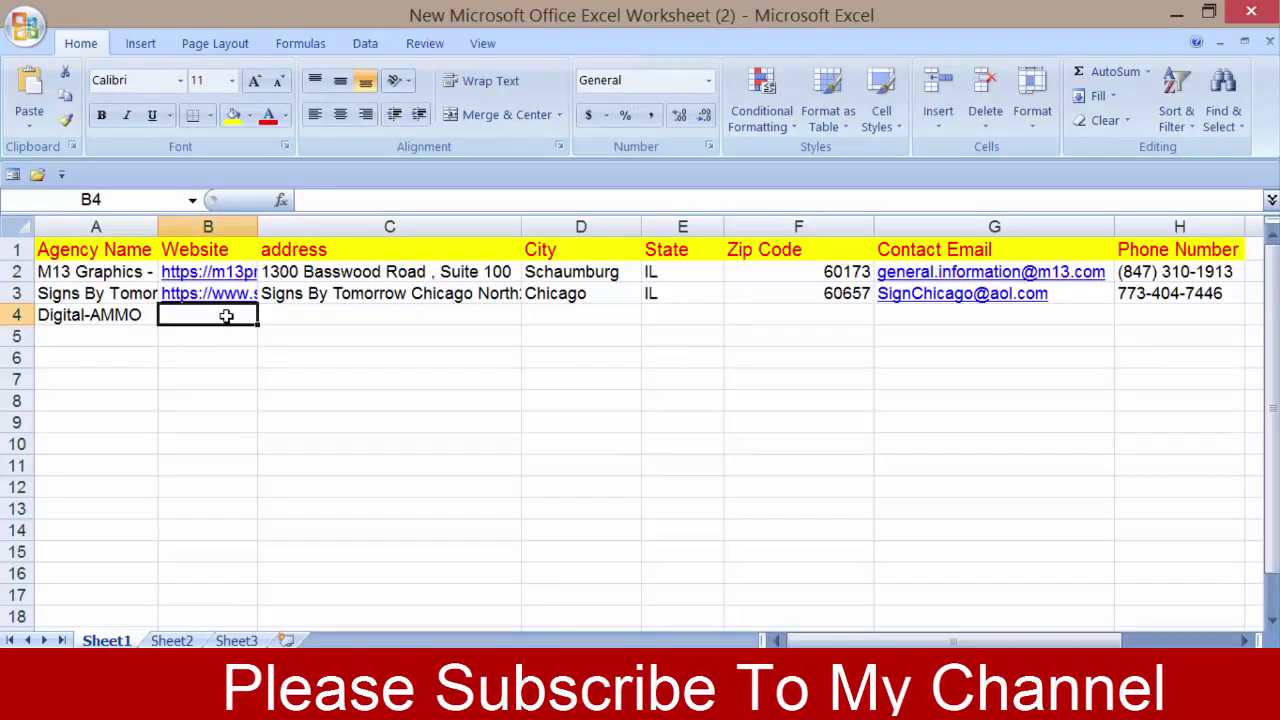
right_click(226, 315)
click(283, 380)
click(225, 378)
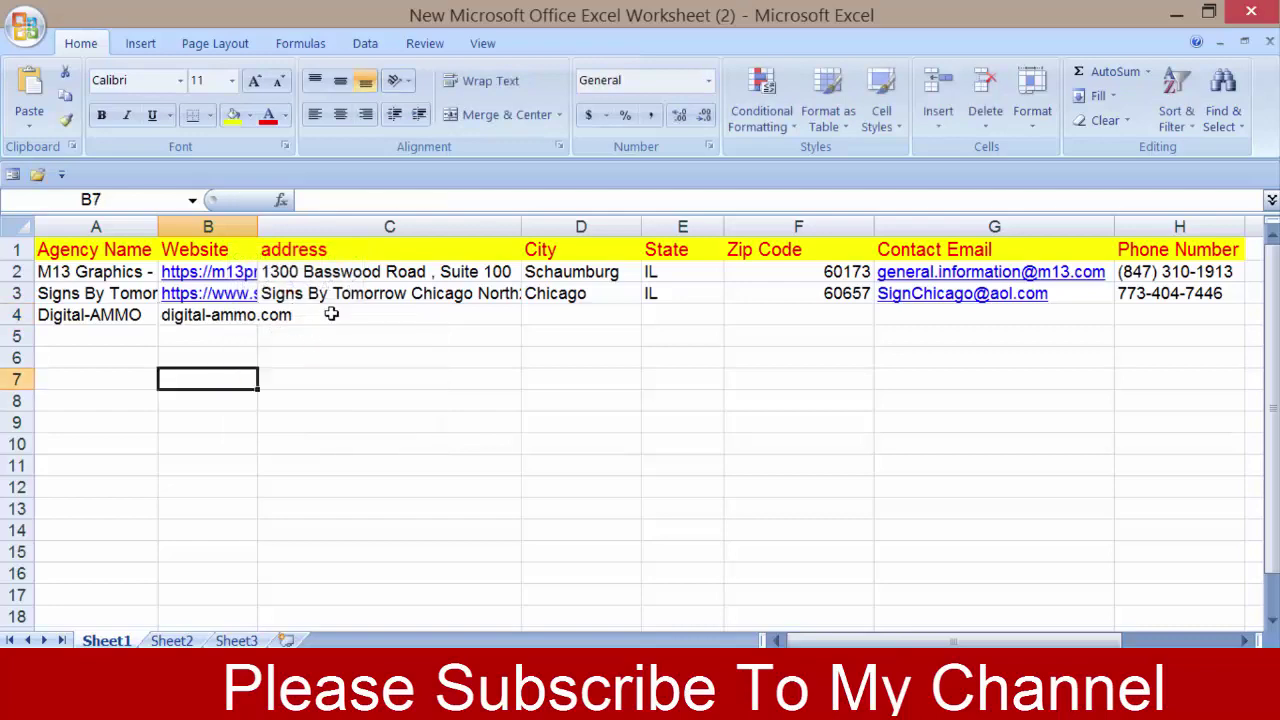
click(331, 314)
key(alt+Tab)
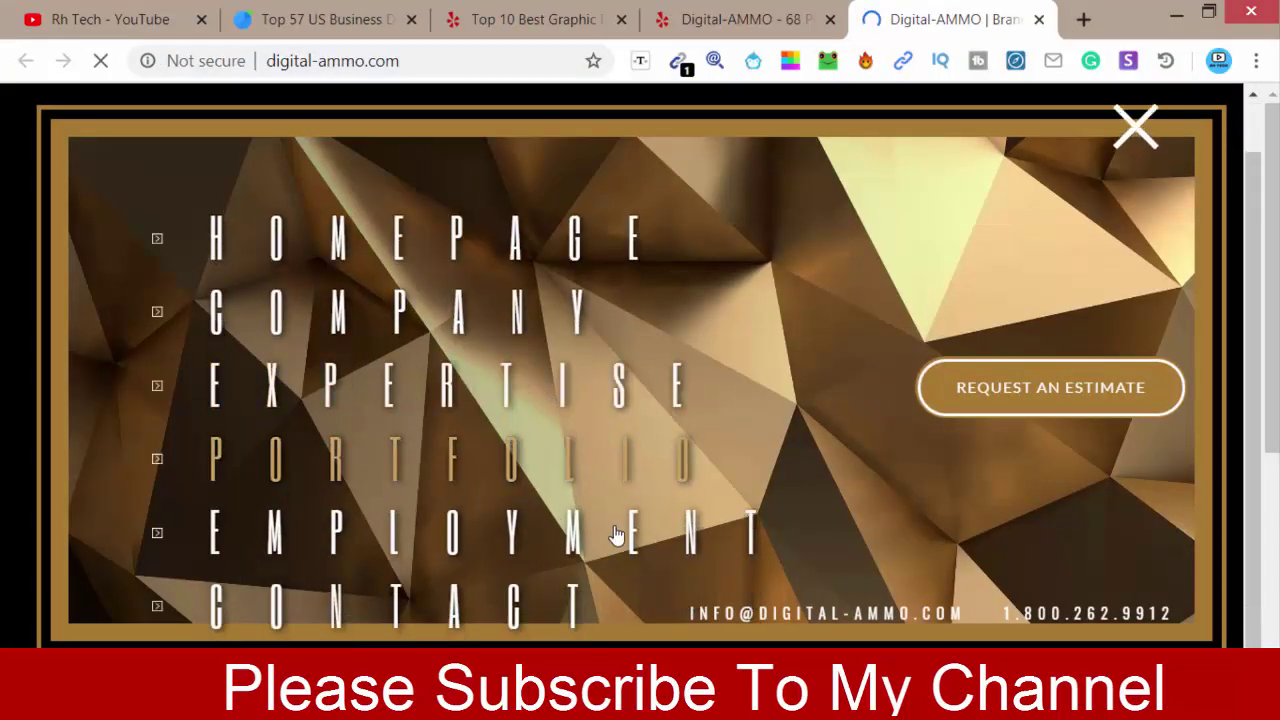
Step: Open digital-ammo.com/contact/ from the site's CONTACT link in a new tab and switch to it
scroll(610, 588, down, 3)
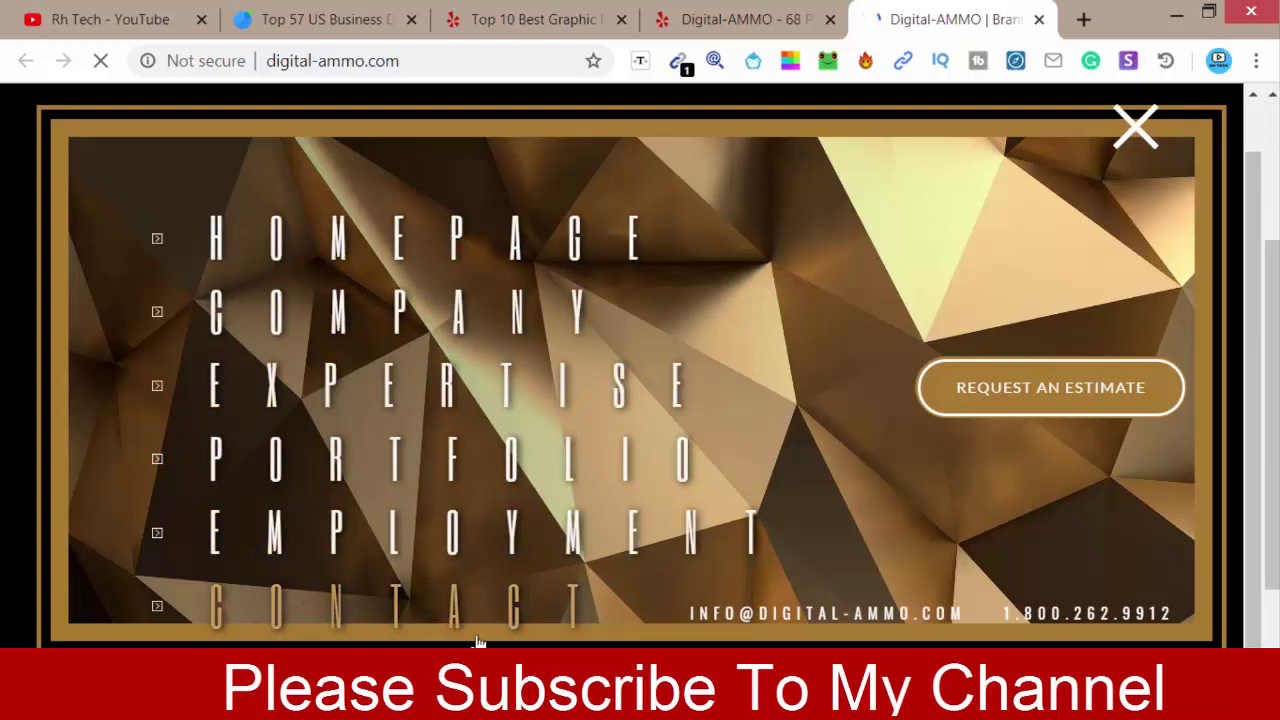
right_click(285, 610)
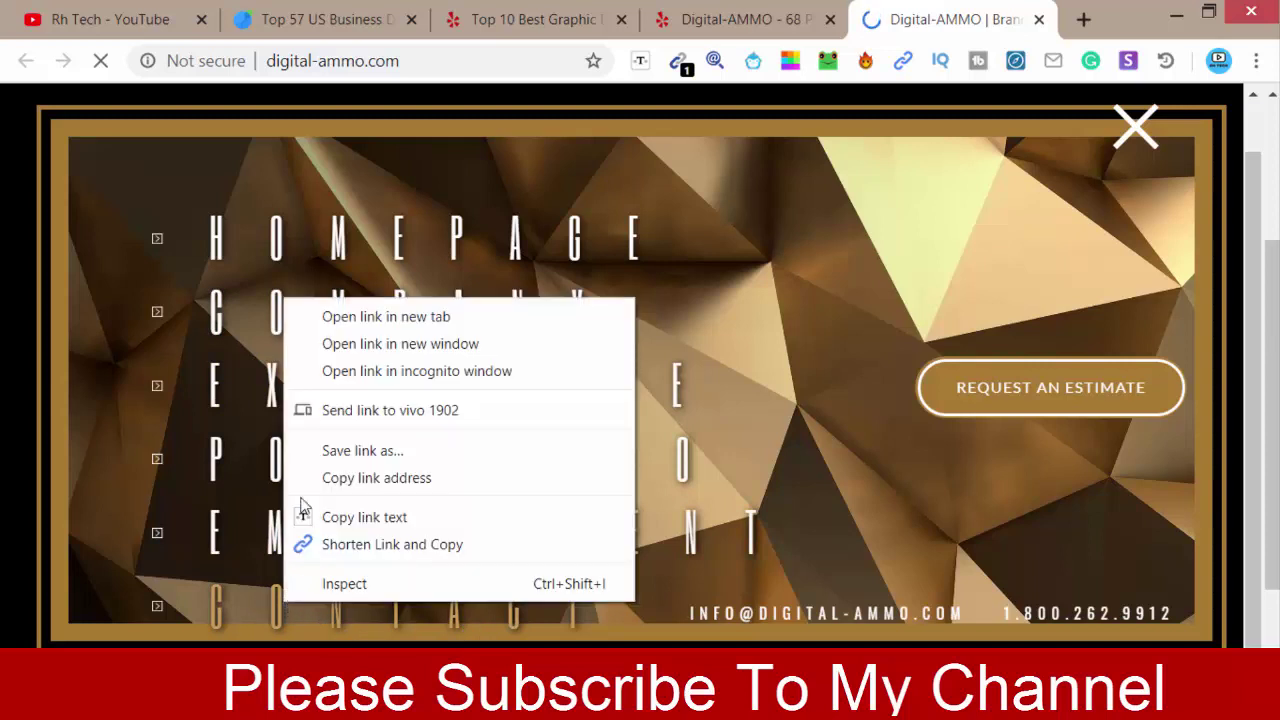
click(366, 316)
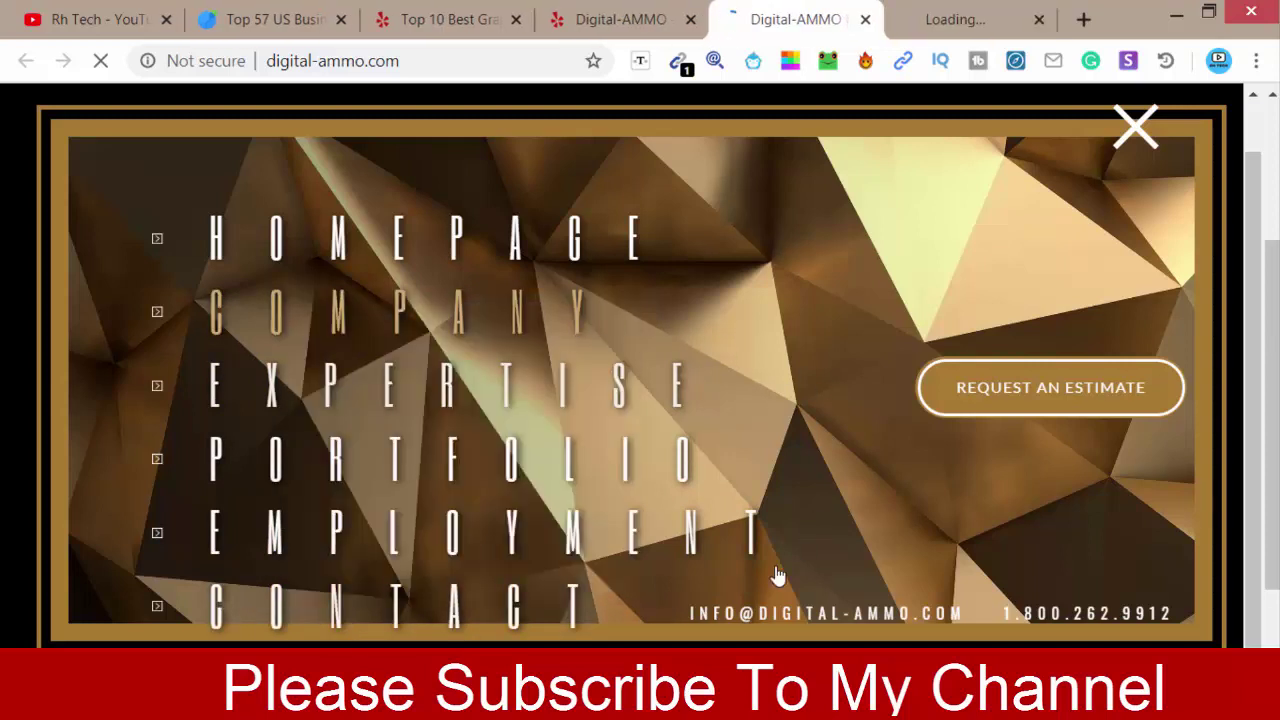
click(918, 21)
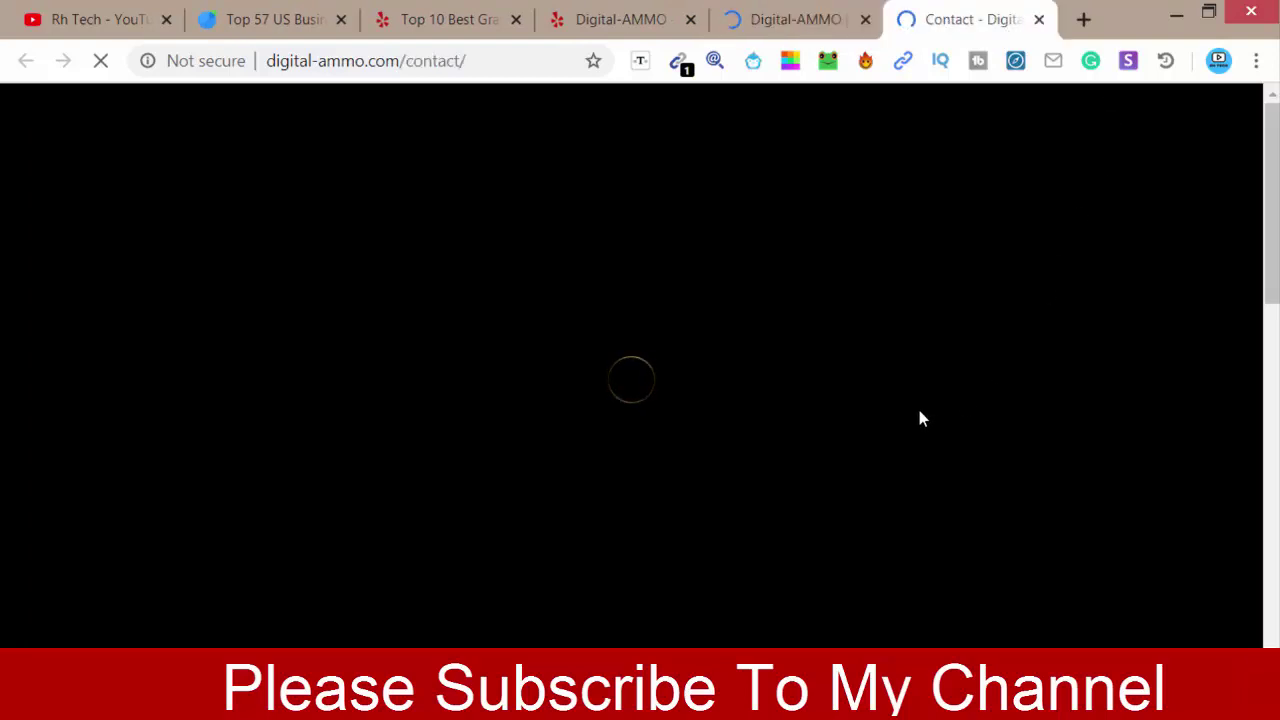
Step: Paste 'Digital Ammo 20 W Kinzie St' from the Chicago office listing into C4, unwrapped on one line
scroll(570, 341, down, 5)
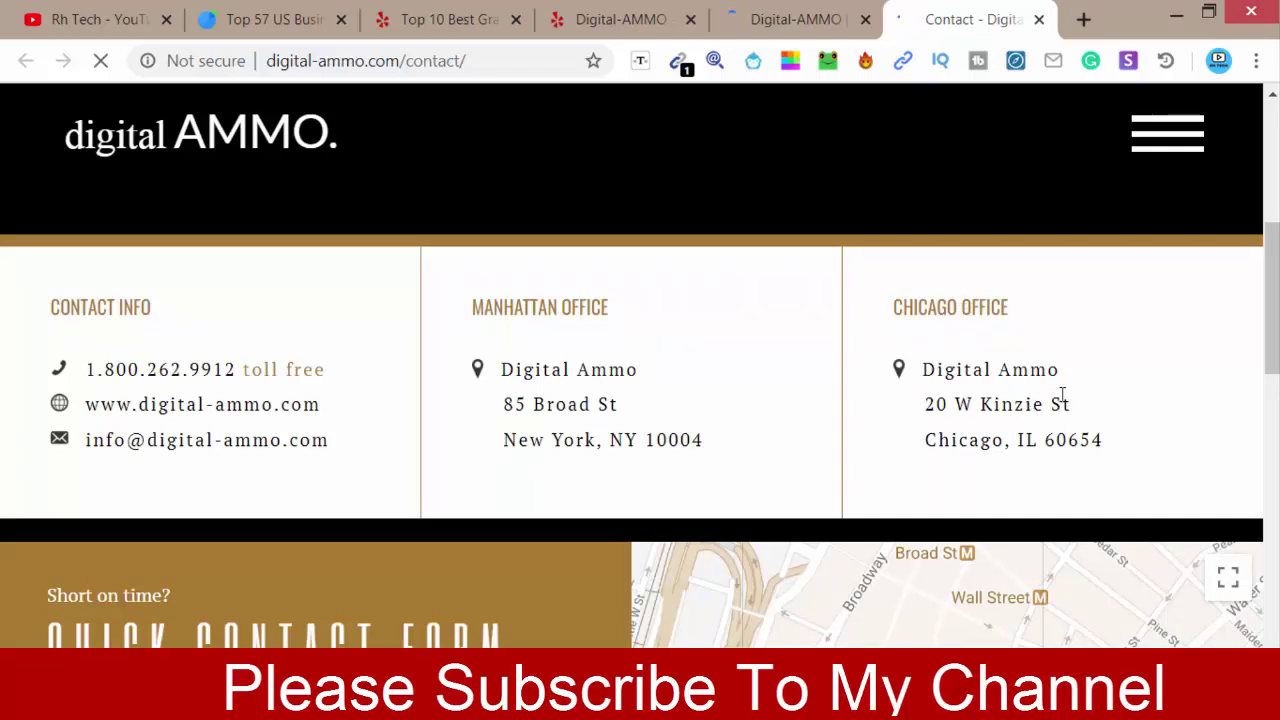
drag(1078, 410, 922, 375)
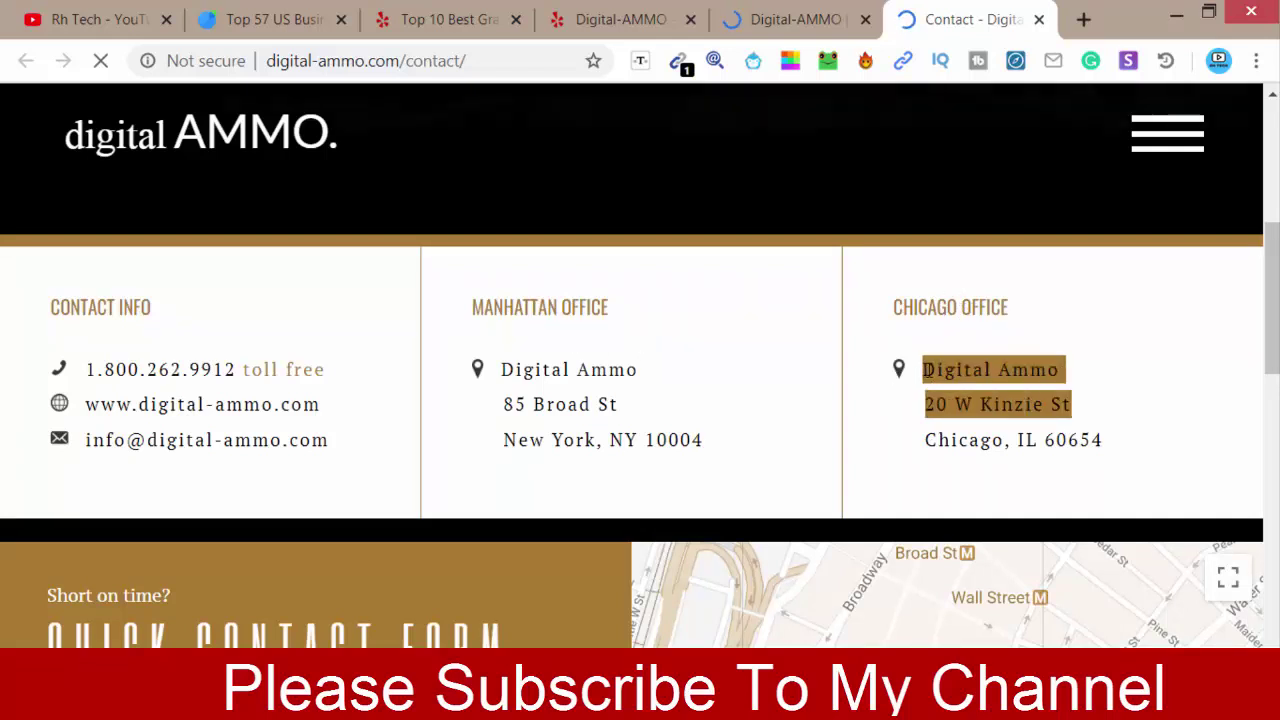
right_click(926, 370)
click(960, 397)
key(alt+Tab)
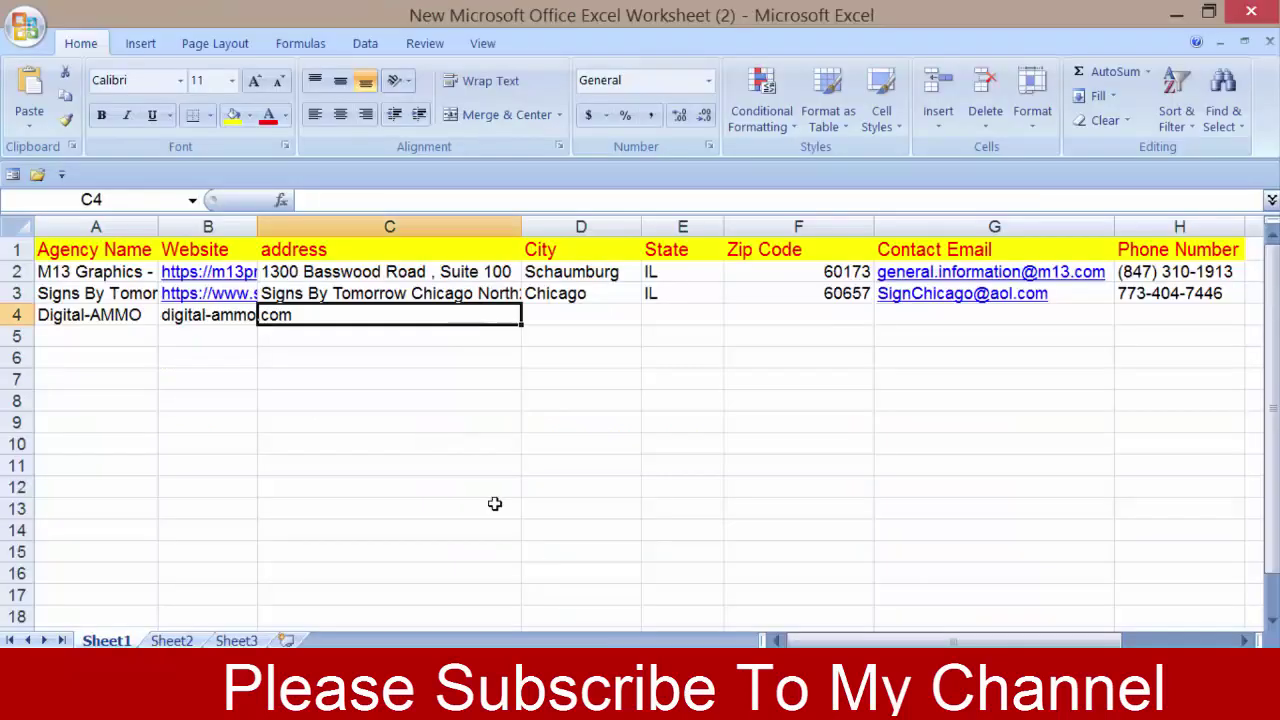
right_click(373, 313)
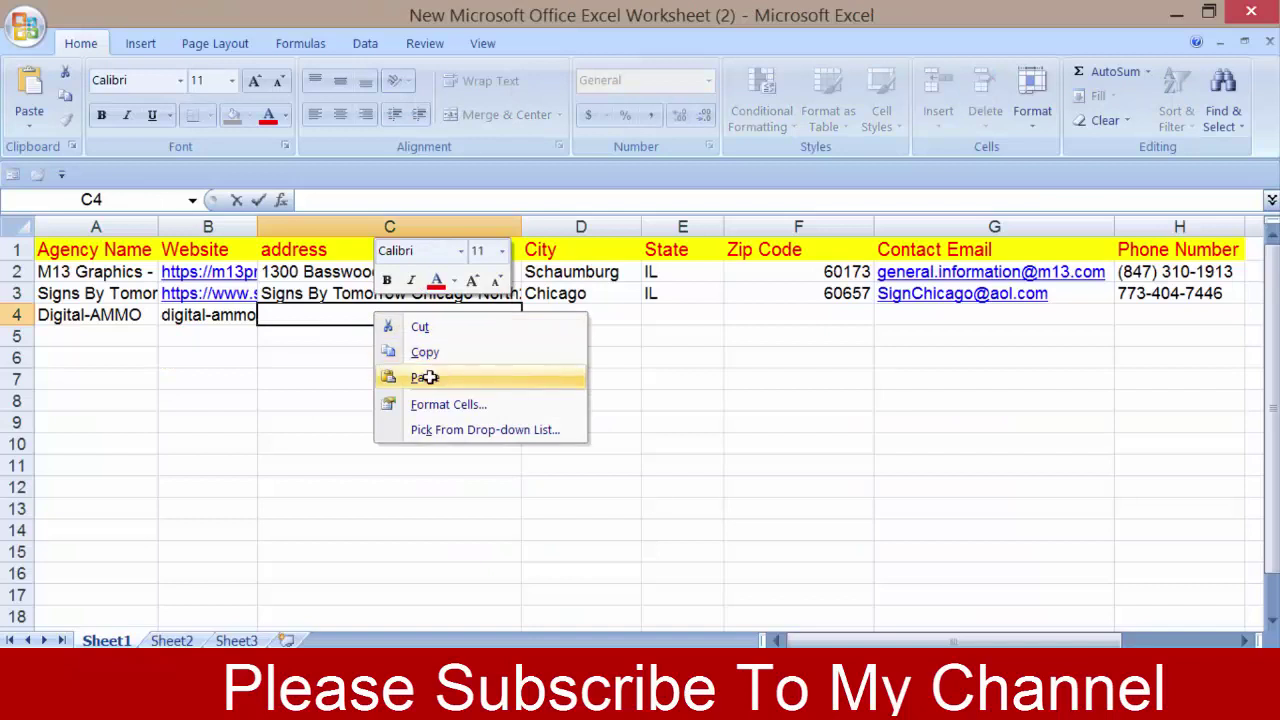
click(423, 374)
click(447, 327)
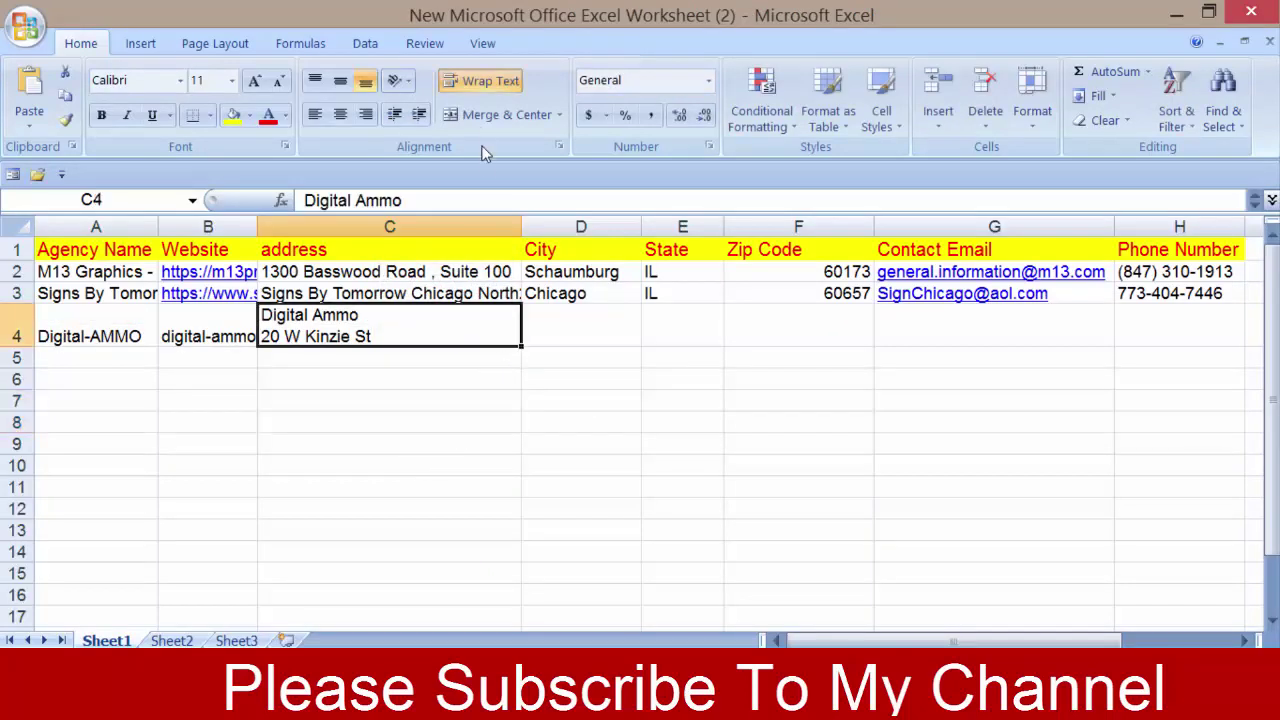
click(487, 85)
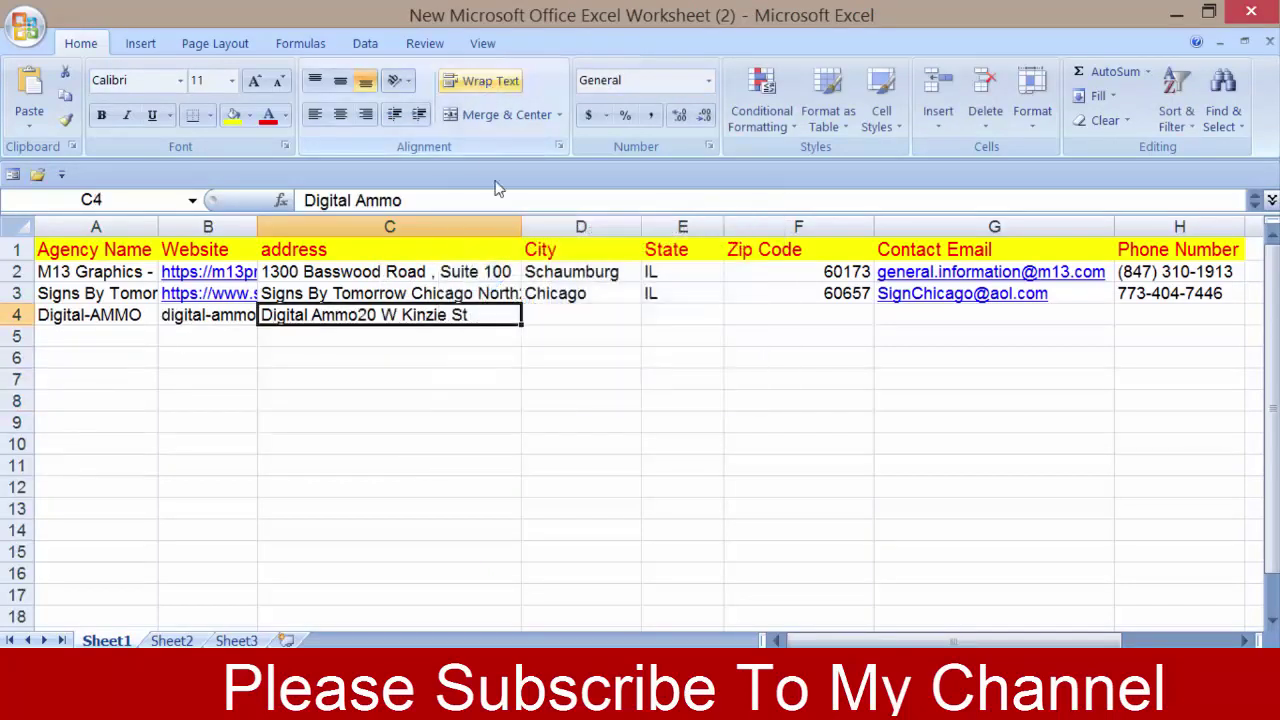
Step: Select the city name Chicago on the Digital-AMMO contact page
click(595, 316)
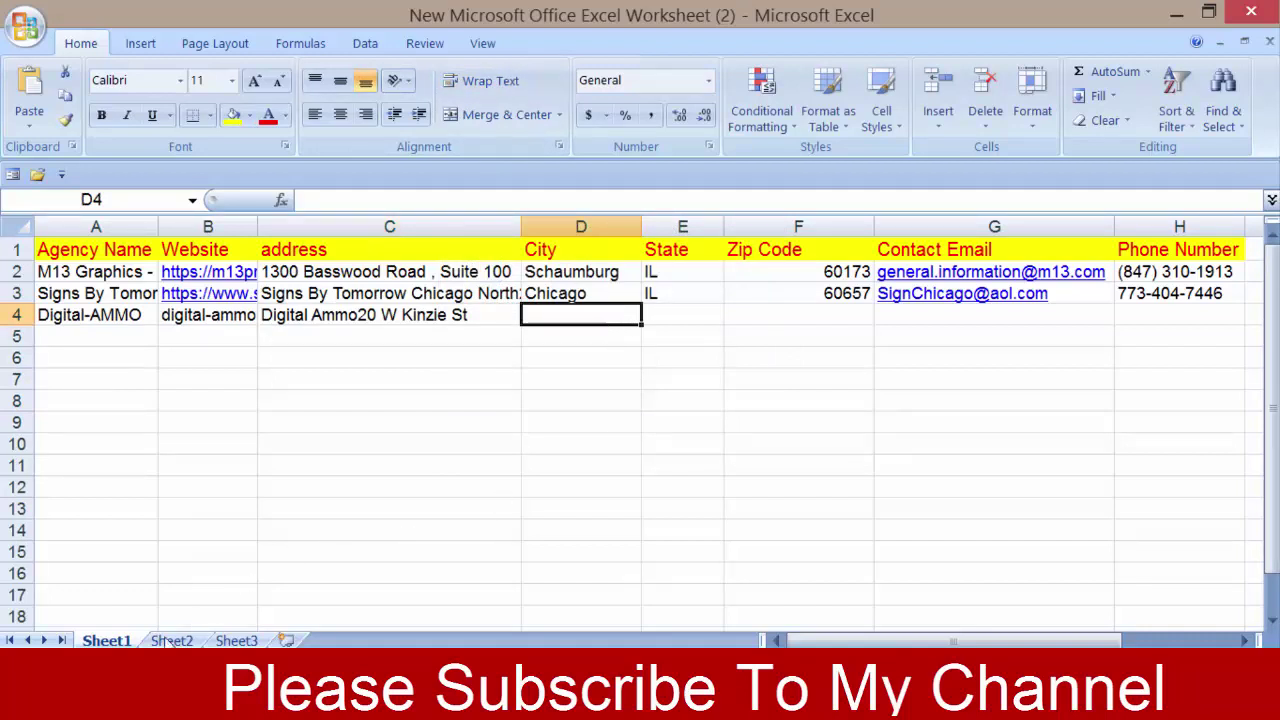
key(alt+Tab)
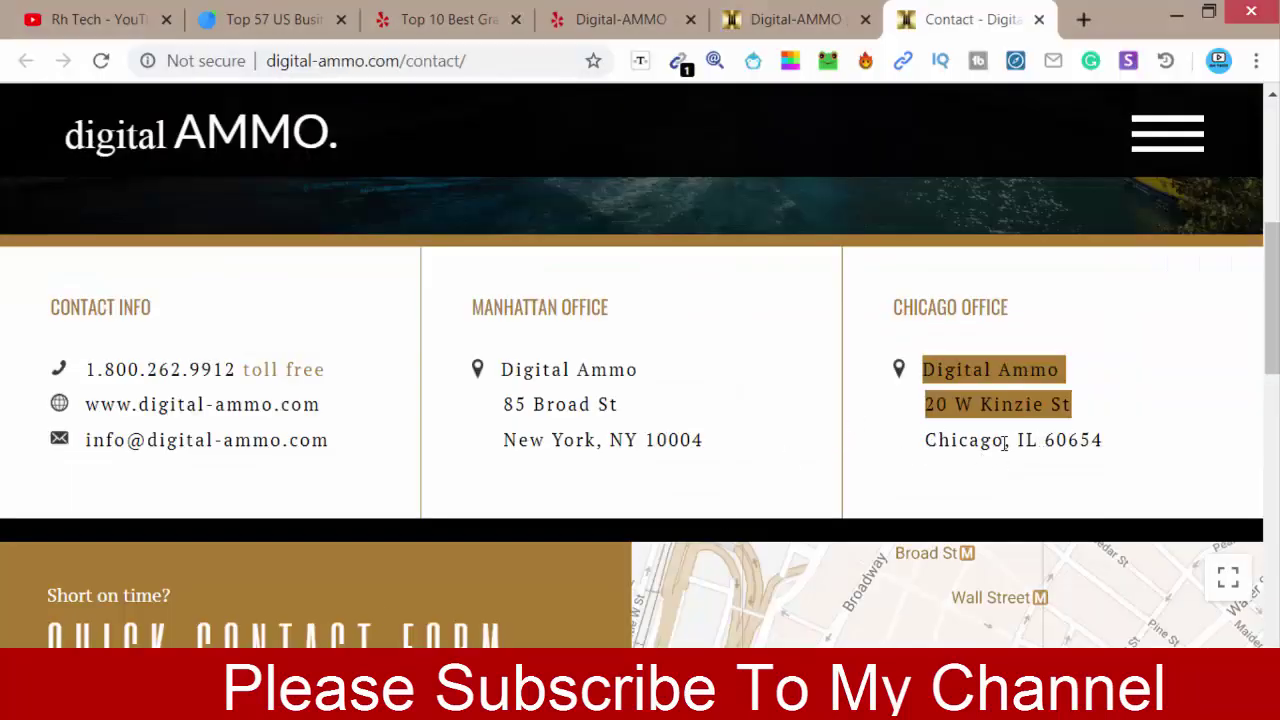
drag(1004, 444, 940, 444)
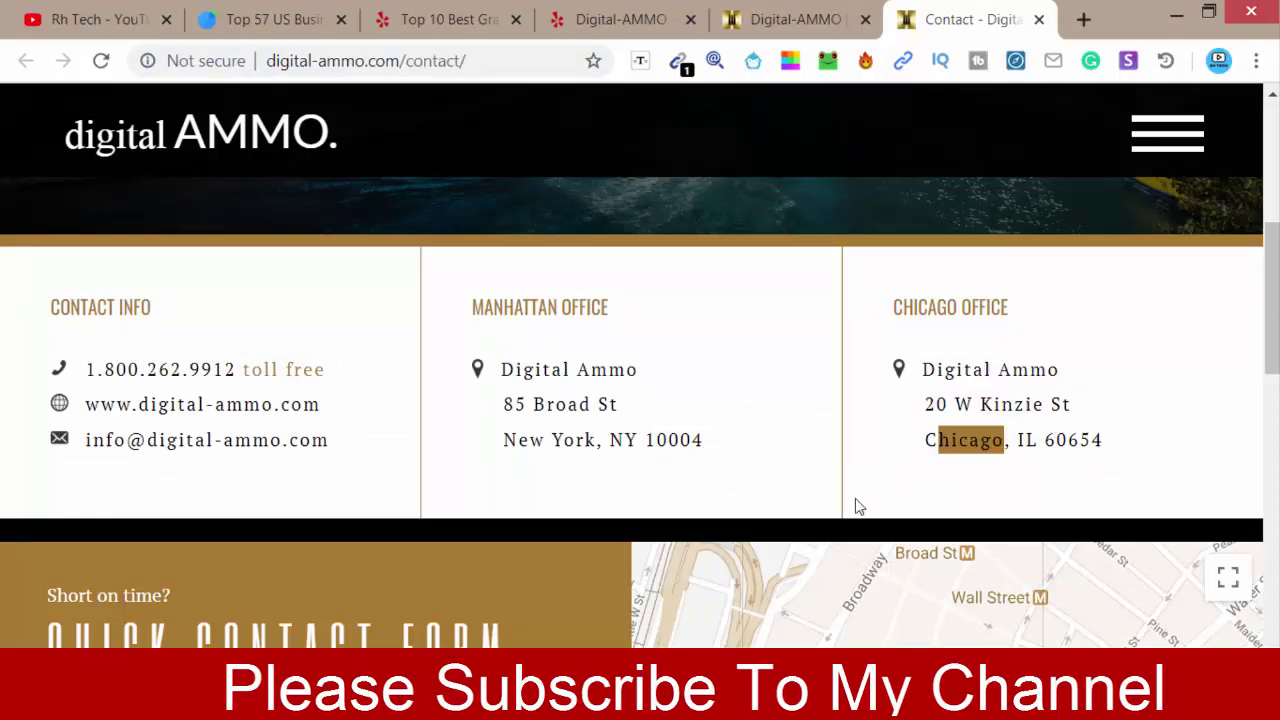
key(alt+Tab)
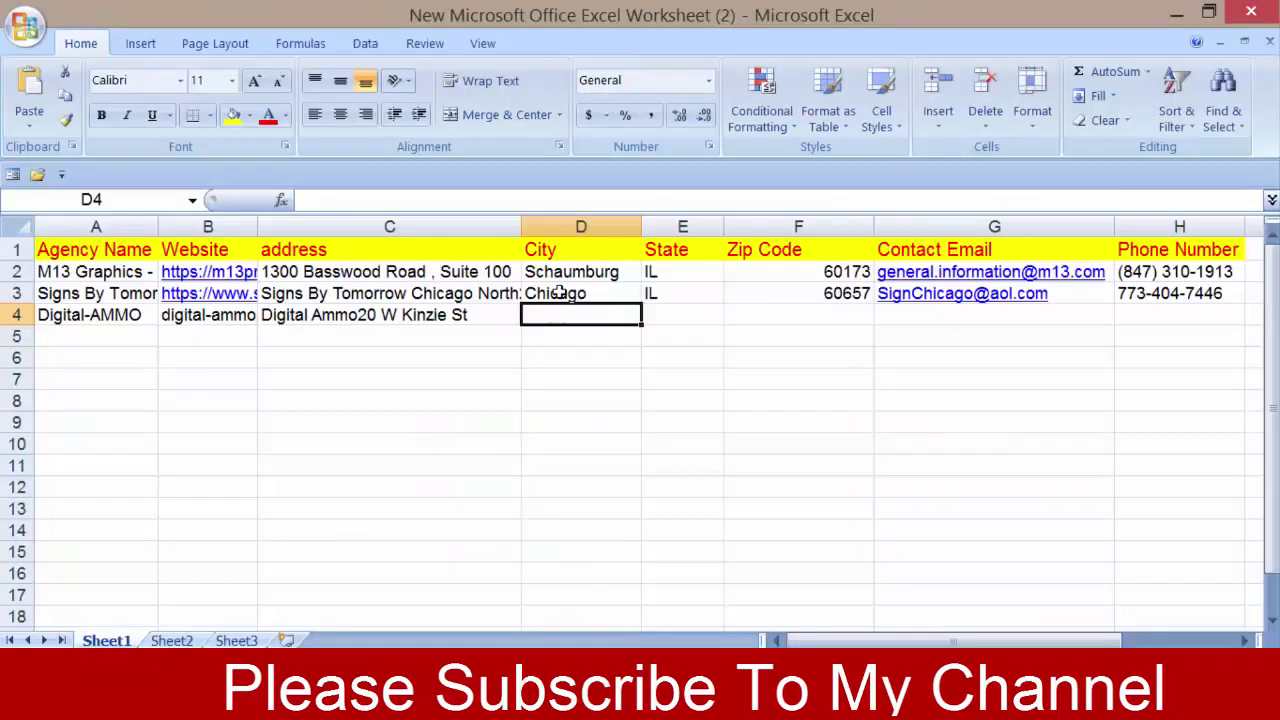
Step: Copy Chicago and IL from row 3 into D4 and E4
click(561, 292)
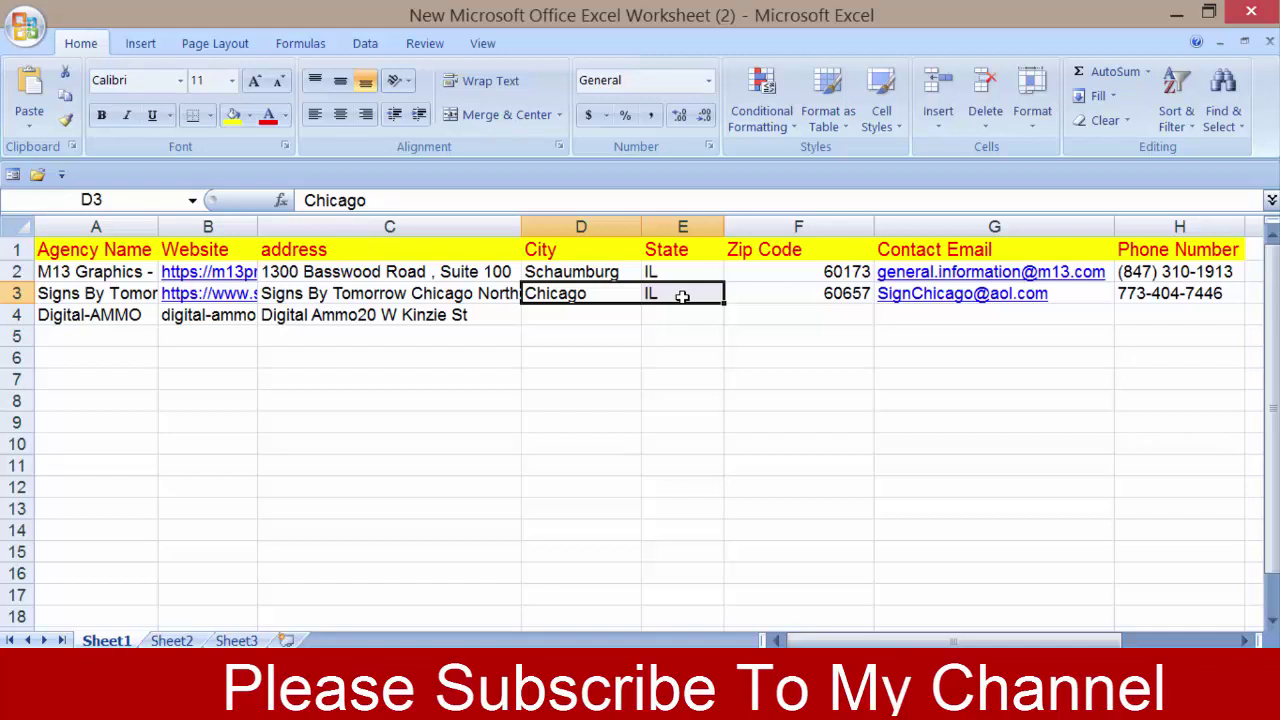
right_click(682, 296)
click(735, 339)
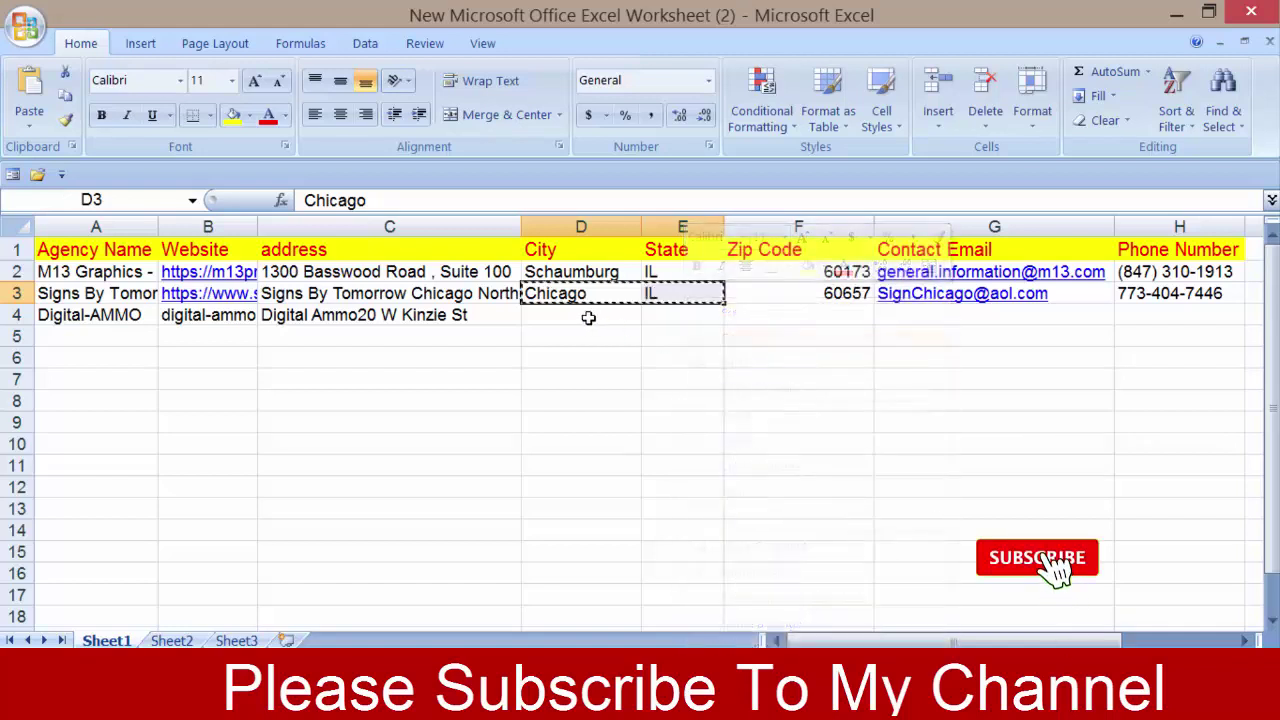
click(589, 314)
right_click(589, 314)
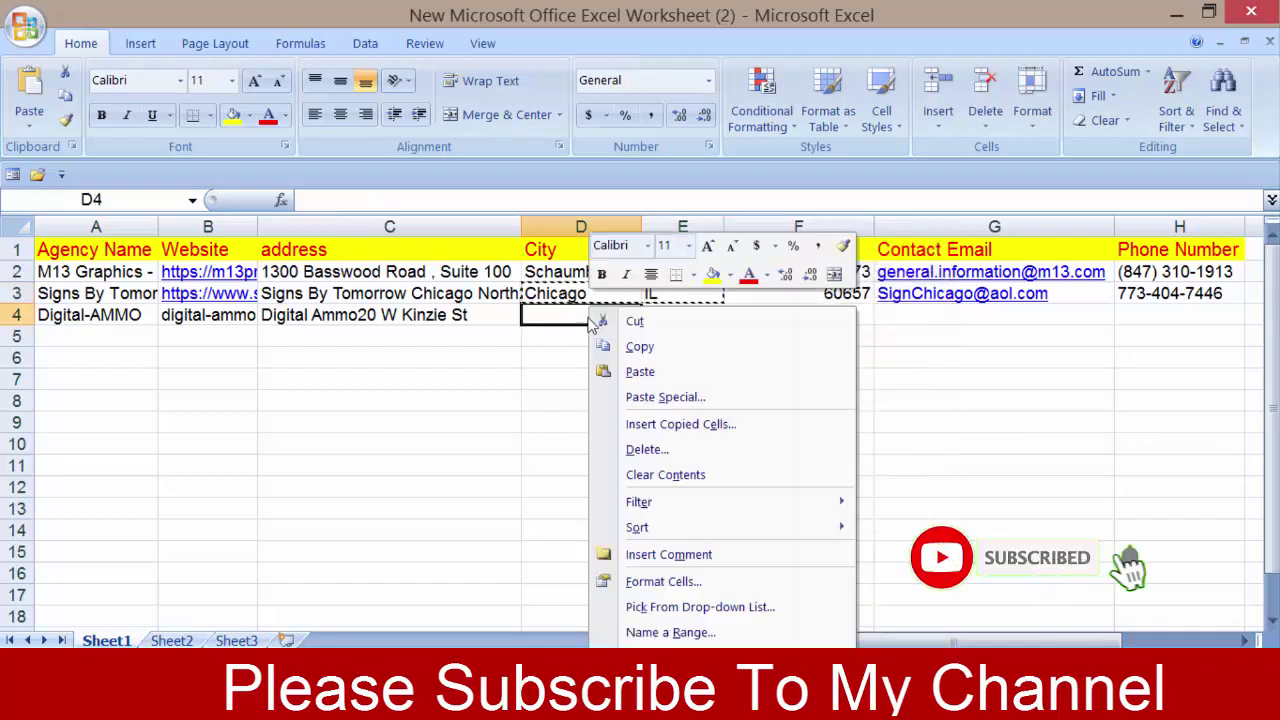
click(640, 371)
click(695, 356)
Step: Copy the zip code 60654 from the contact page into F4
key(alt+Tab)
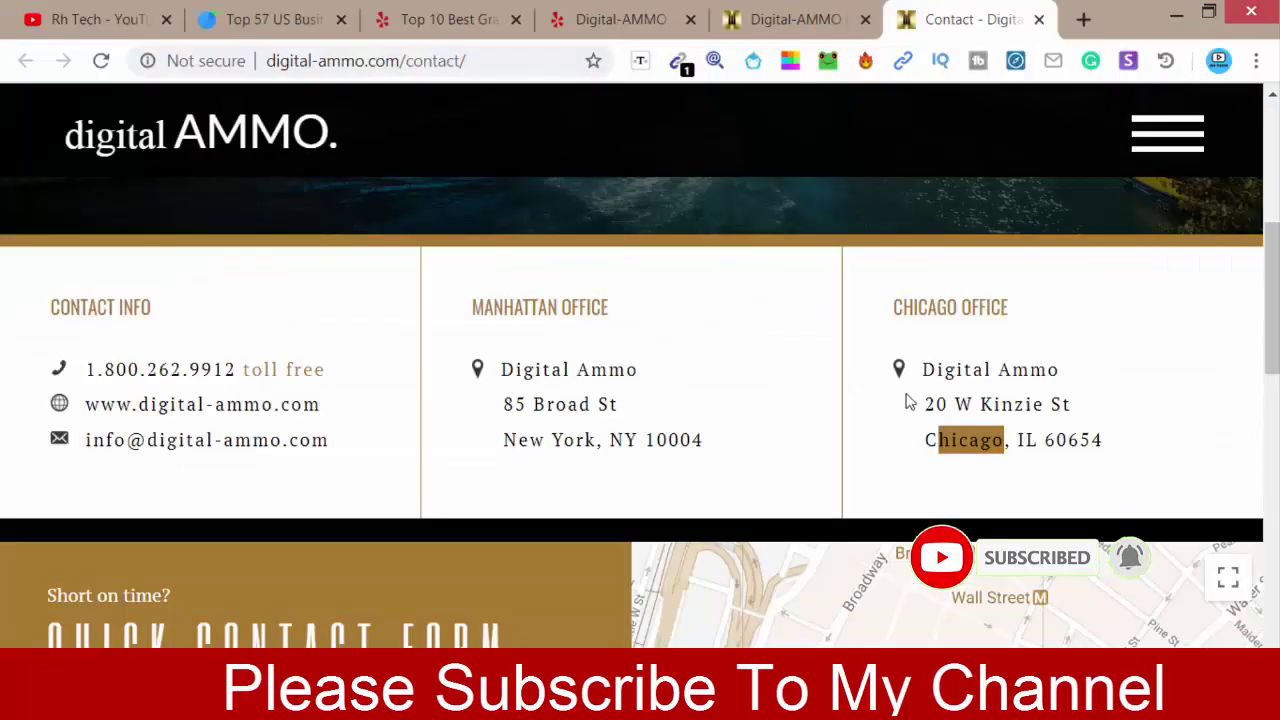
drag(1103, 441, 1047, 443)
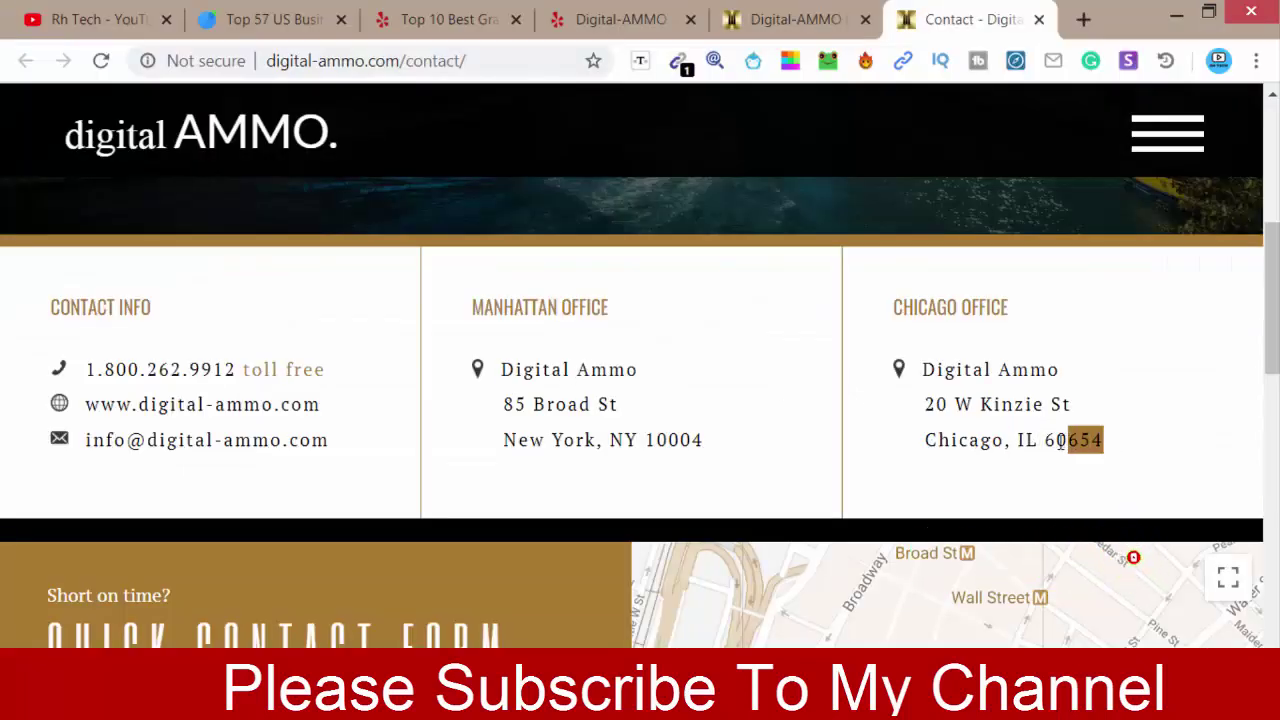
right_click(1050, 448)
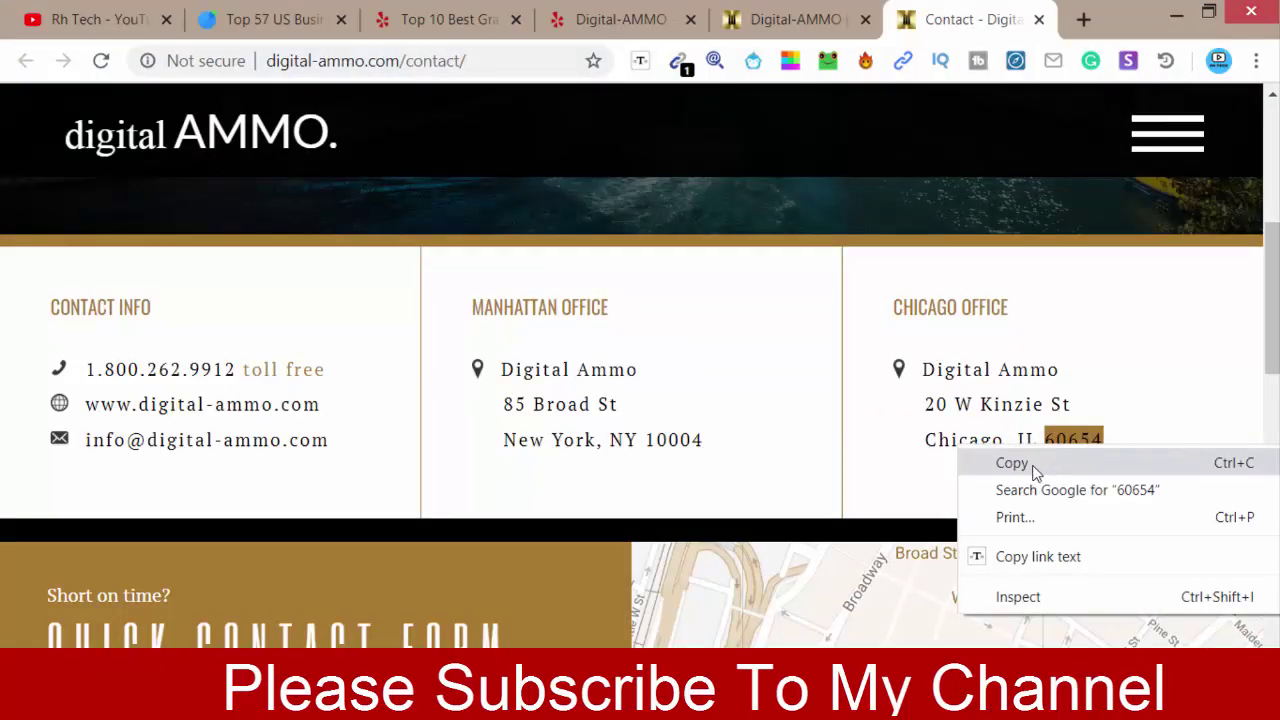
click(1035, 466)
key(alt+Tab)
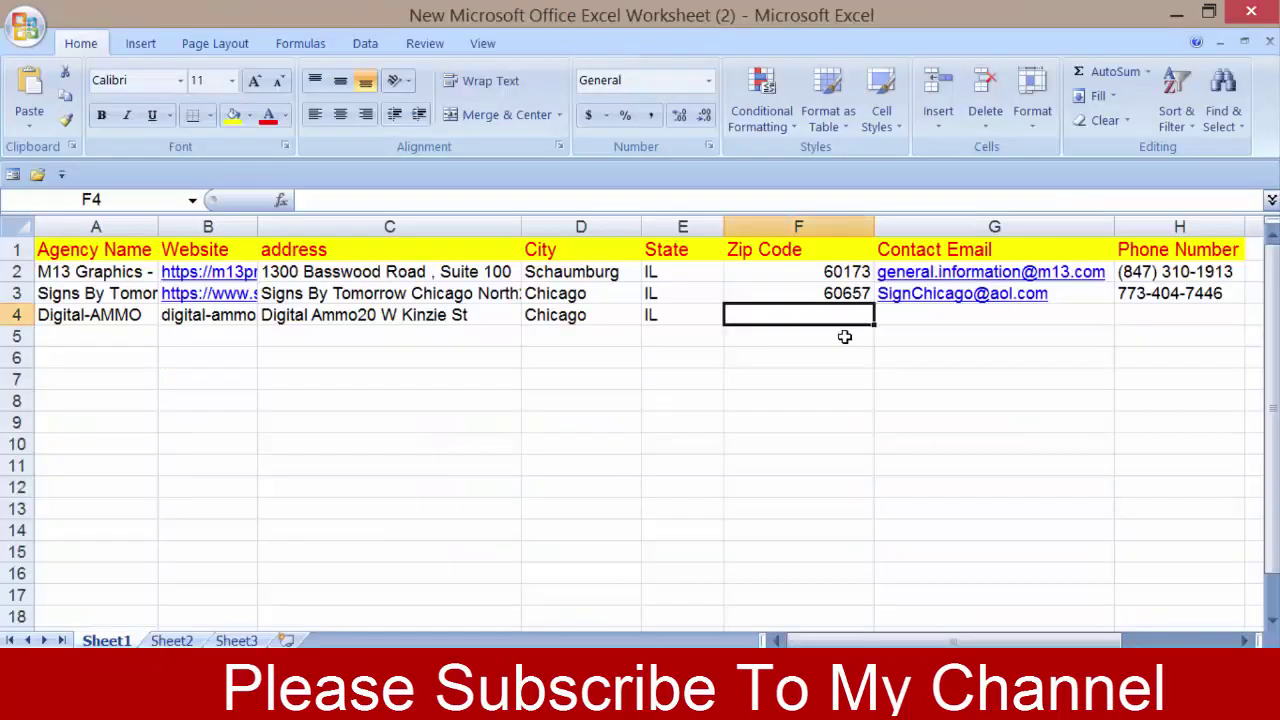
right_click(842, 316)
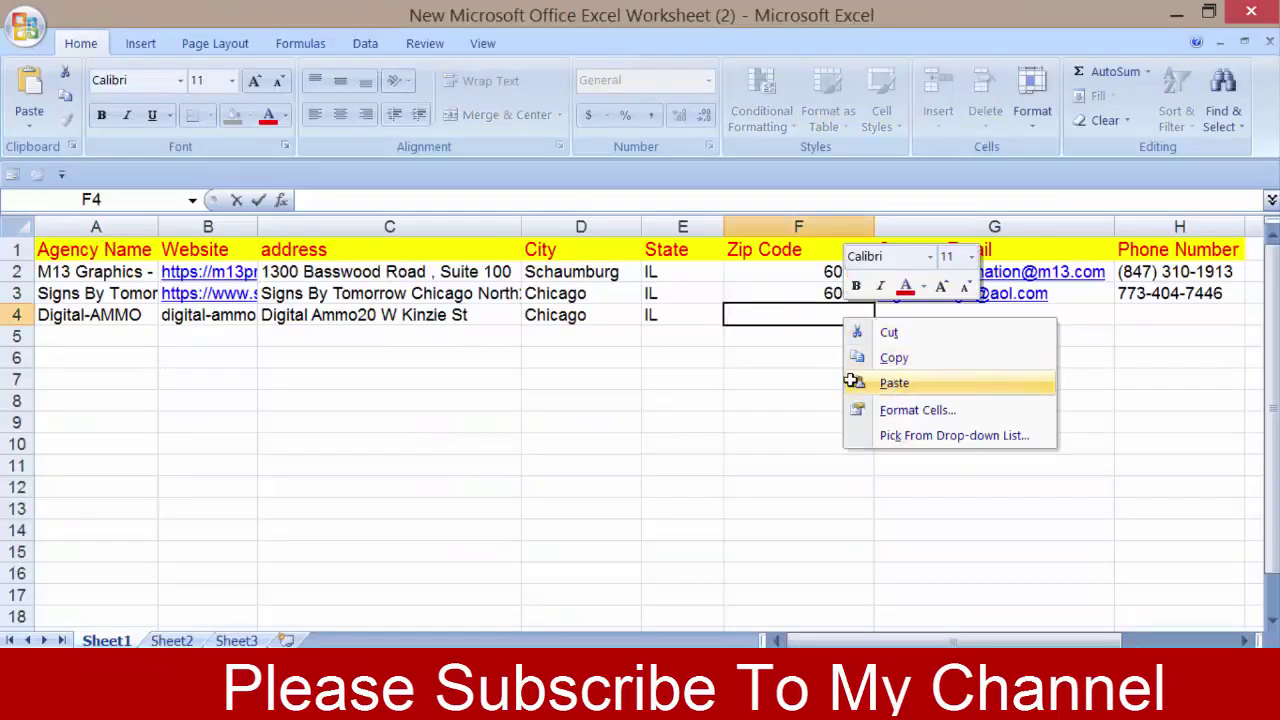
click(856, 380)
click(818, 374)
click(956, 322)
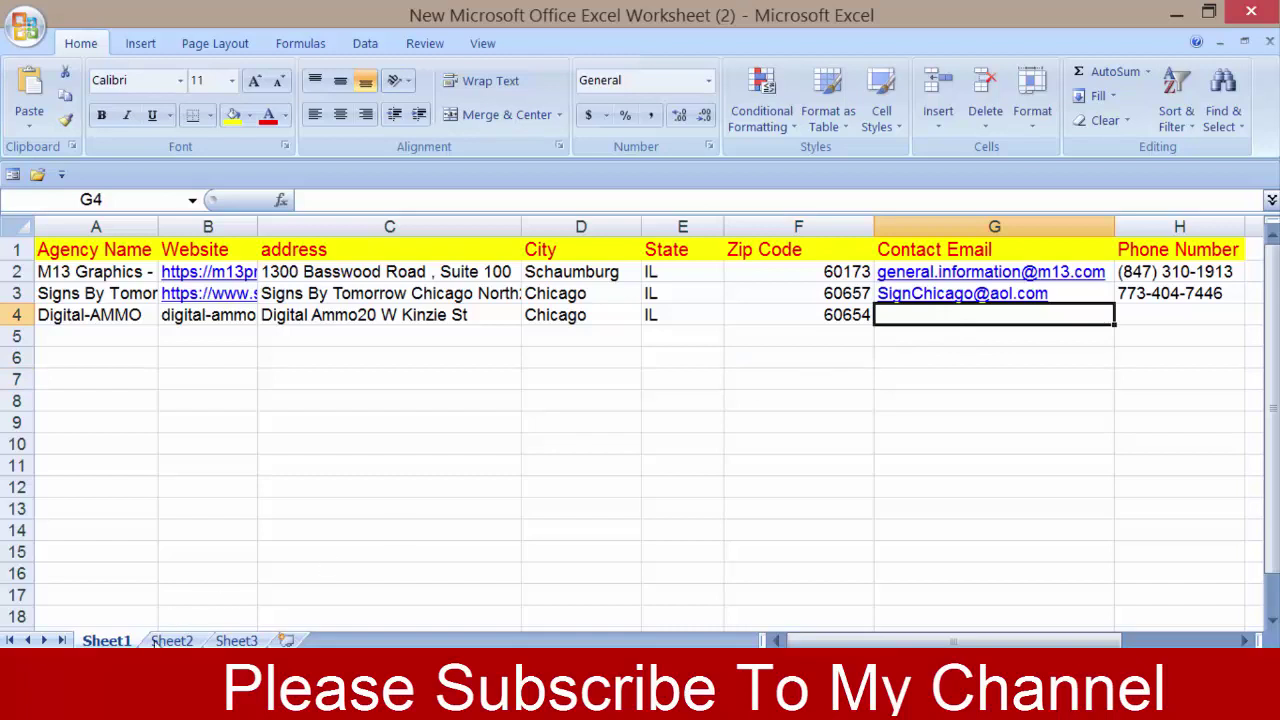
key(alt+Tab)
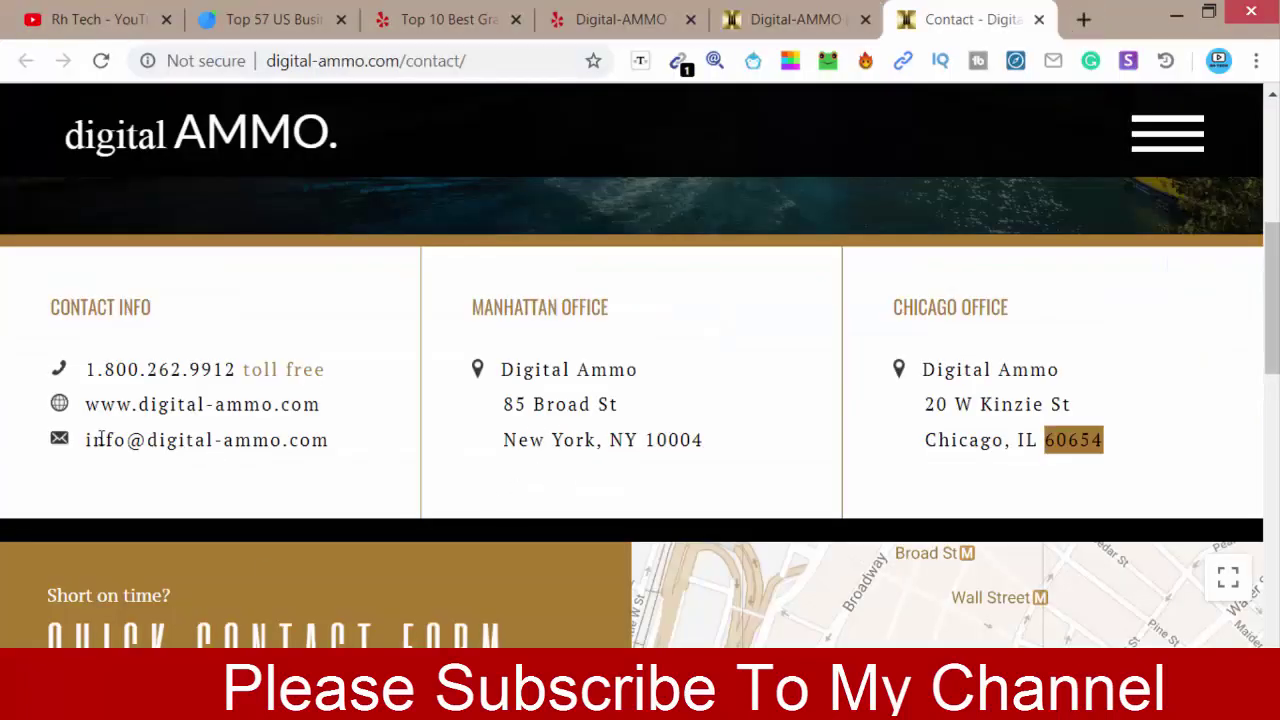
Step: Copy Digital-AMMO's contact email from its contact page into cell G4
drag(88, 440, 329, 444)
right_click(210, 443)
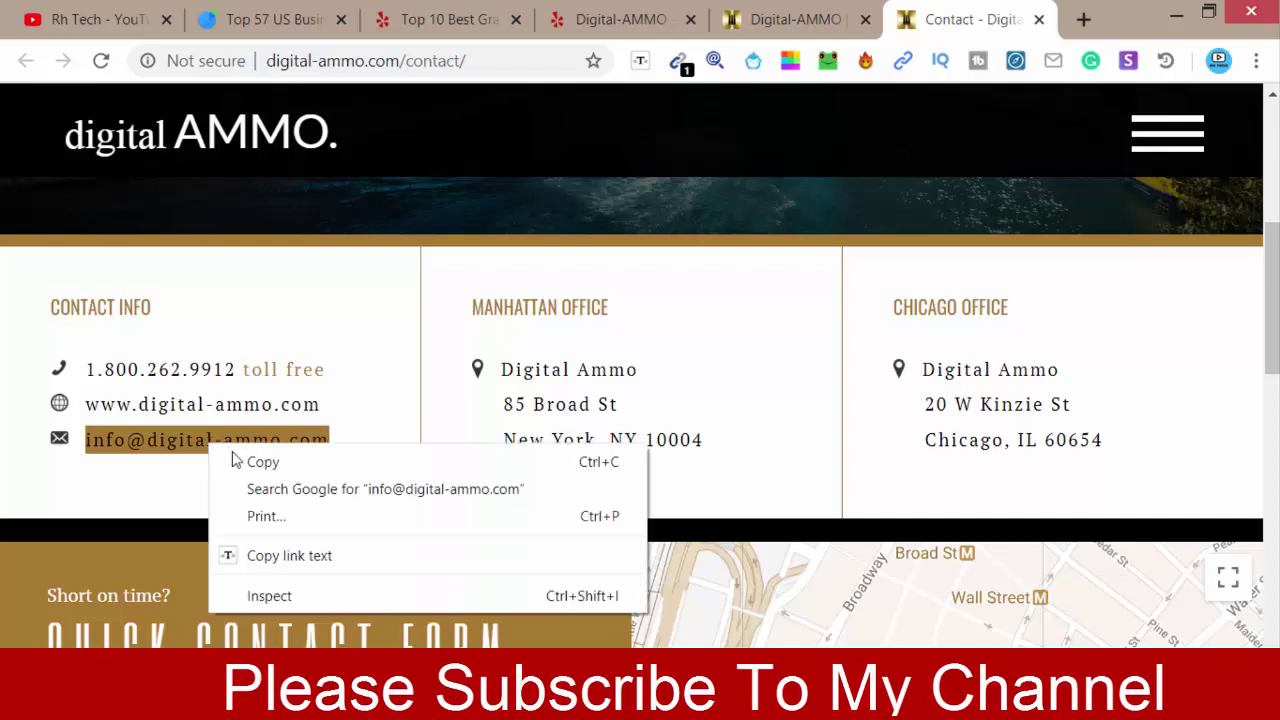
click(252, 460)
key(alt+Tab)
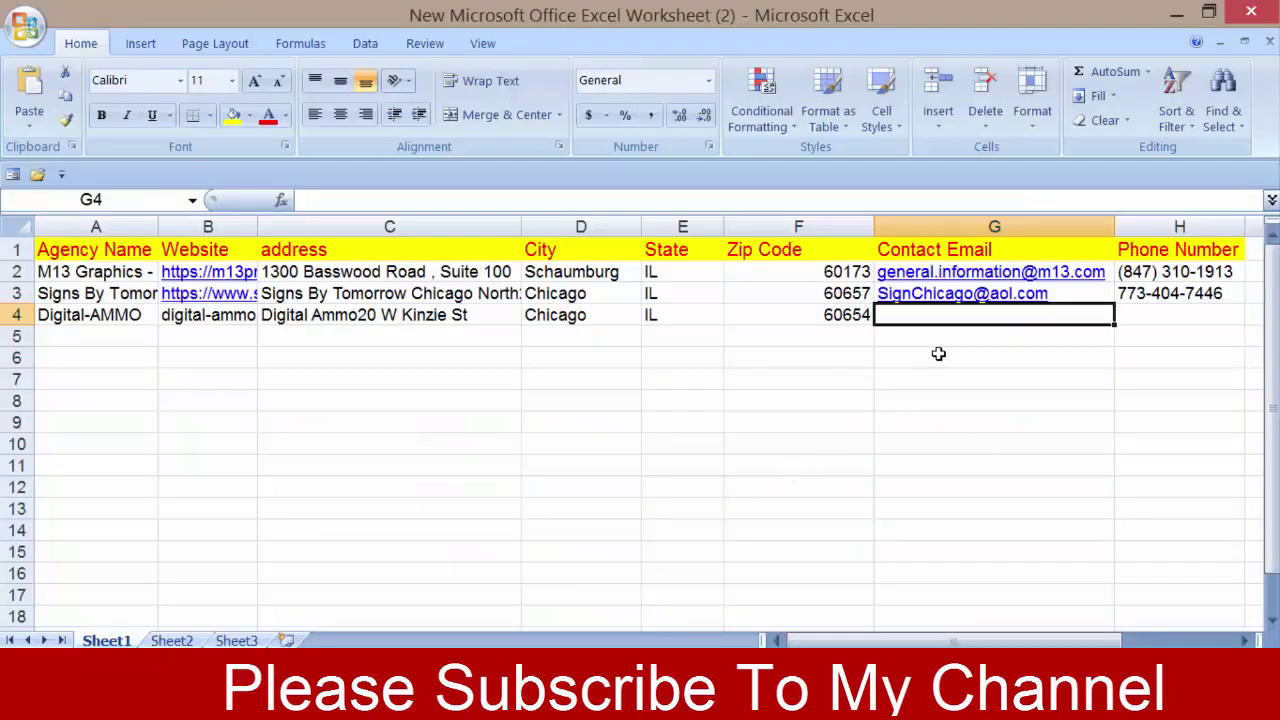
right_click(942, 315)
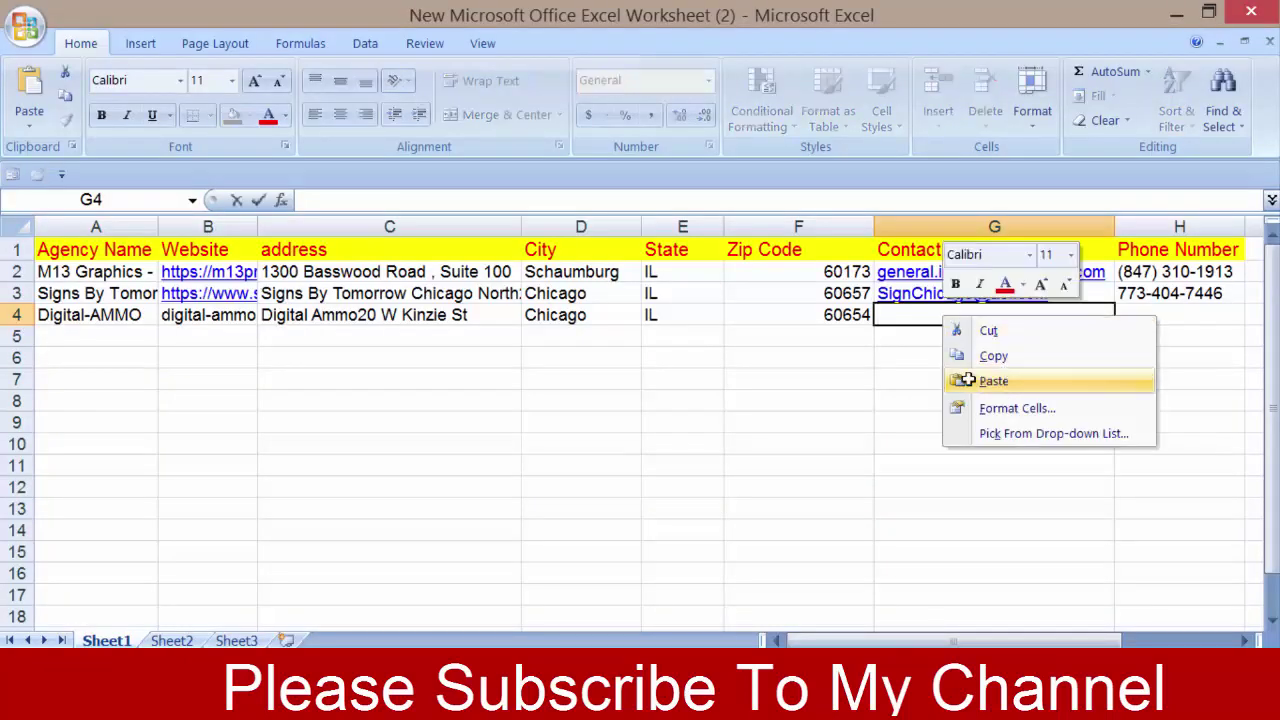
click(988, 379)
click(984, 372)
Step: Copy Digital-AMMO's toll-free phone number into the Phone Number cell H4
click(1154, 315)
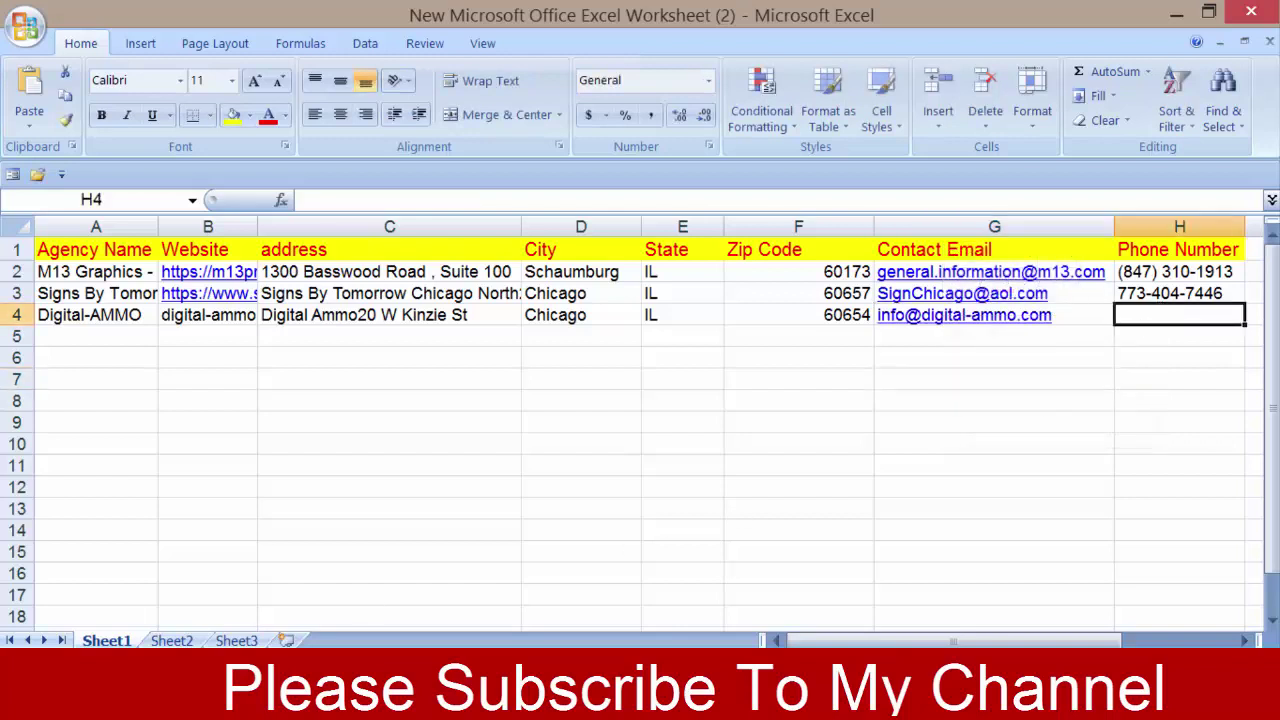
key(alt+Tab)
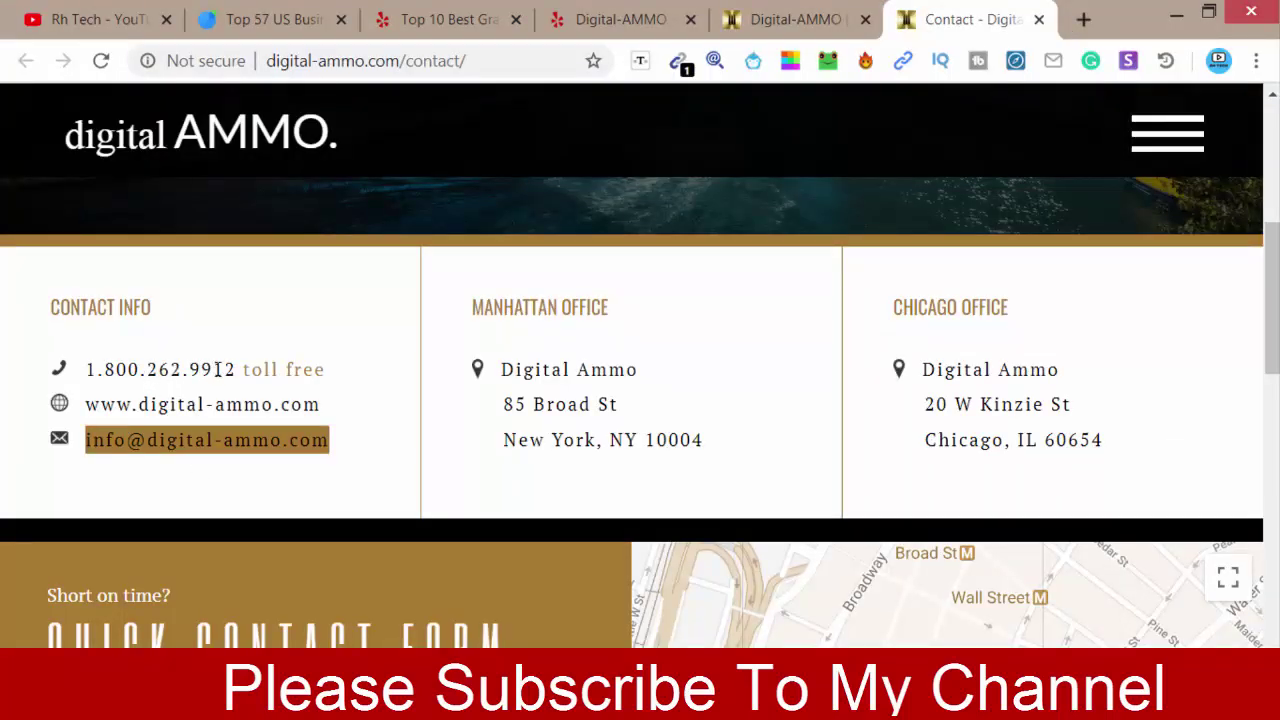
drag(237, 369, 88, 369)
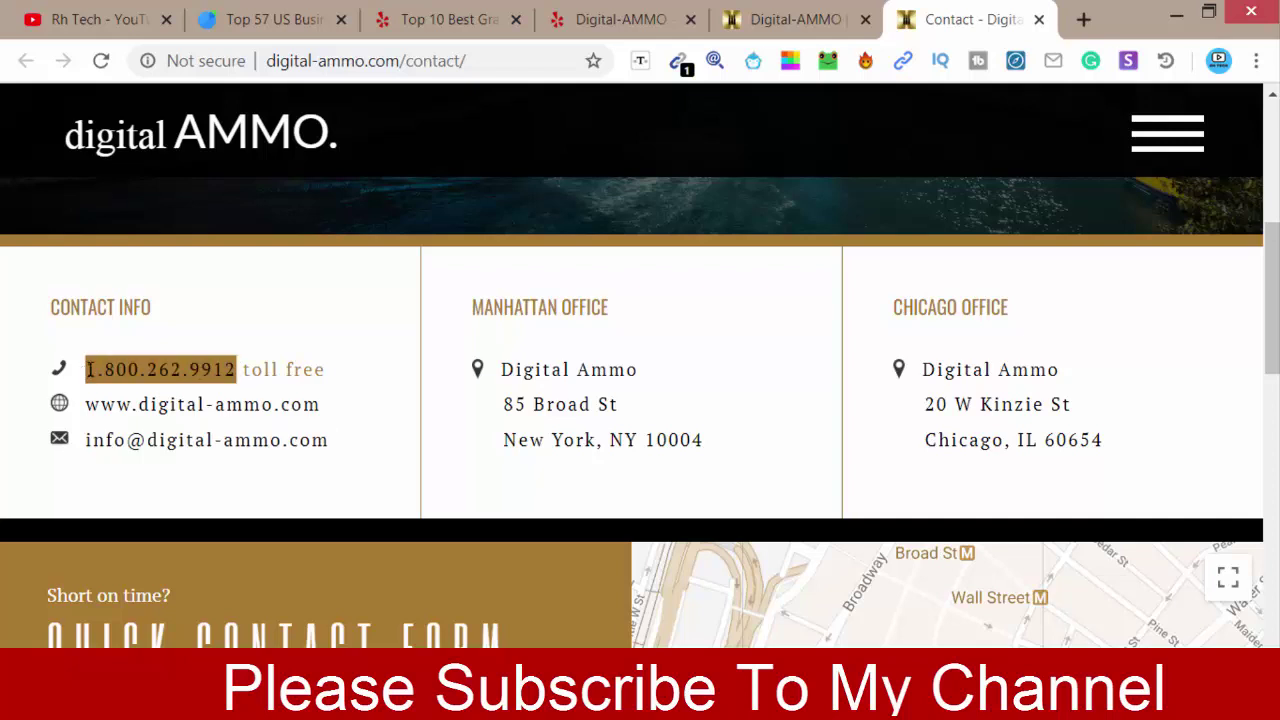
right_click(88, 369)
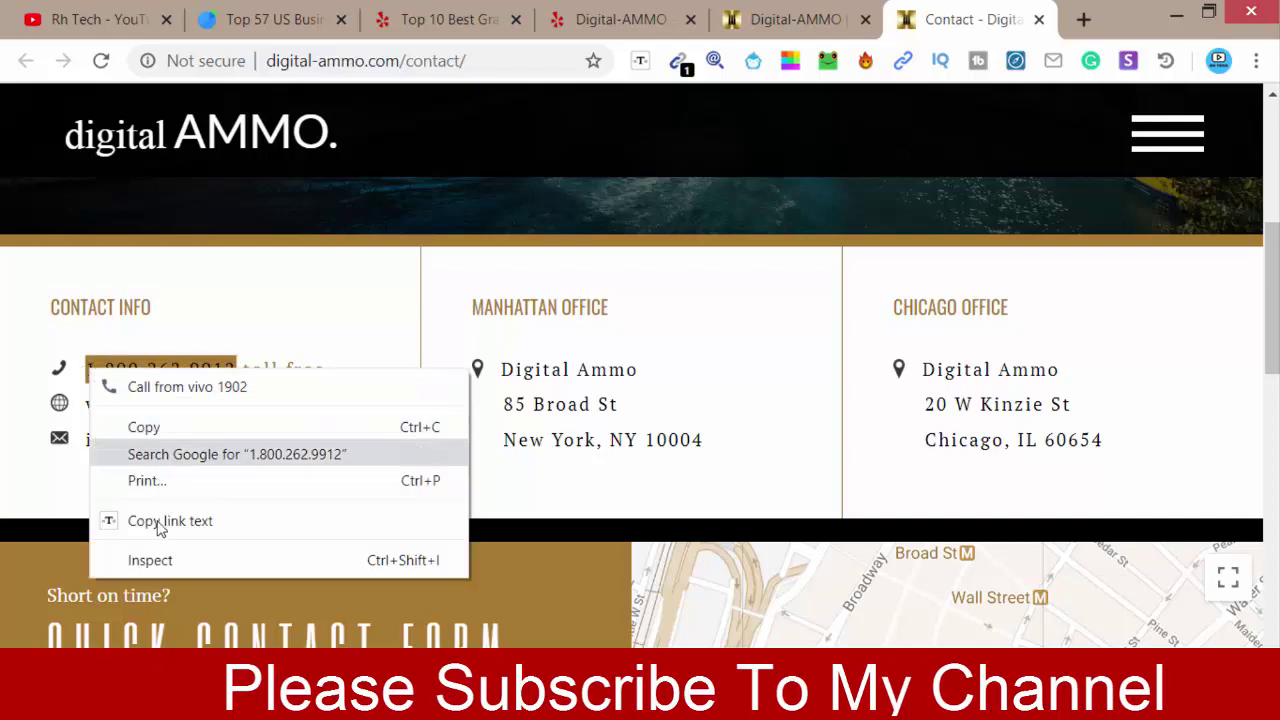
click(143, 427)
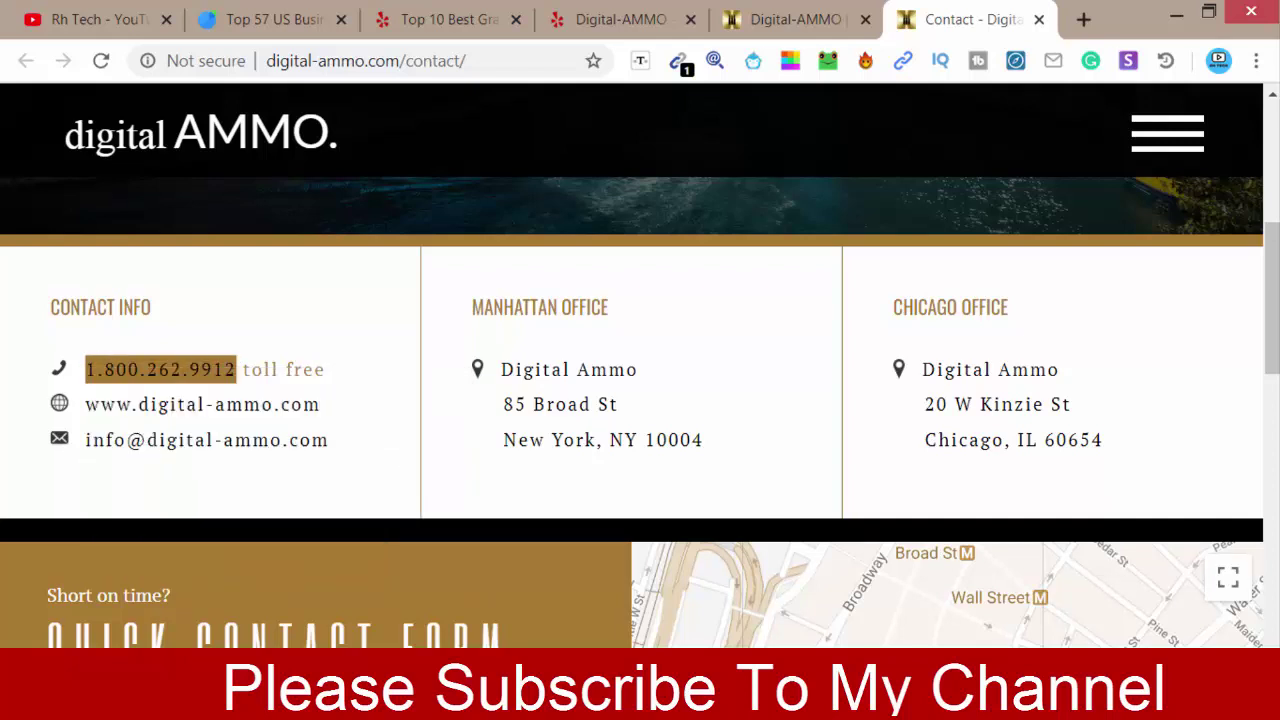
key(alt+Tab)
double_click(1176, 316)
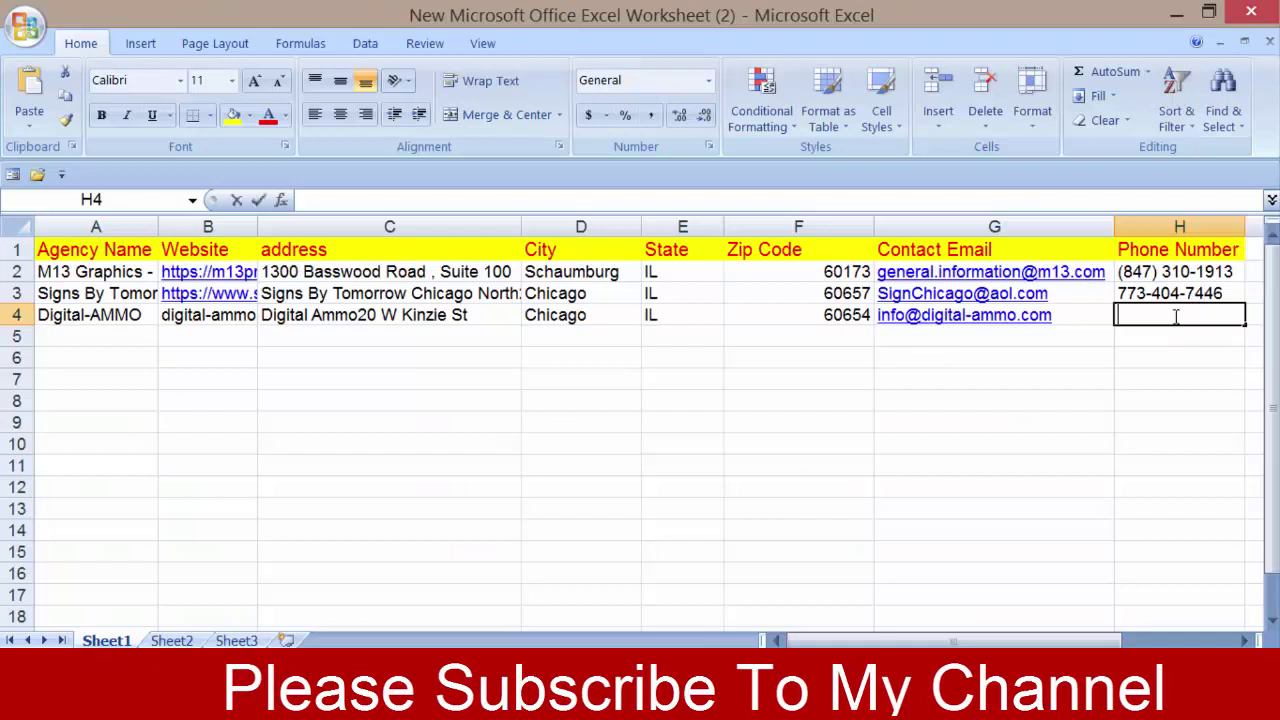
right_click(1176, 316)
click(1006, 380)
click(868, 423)
click(960, 432)
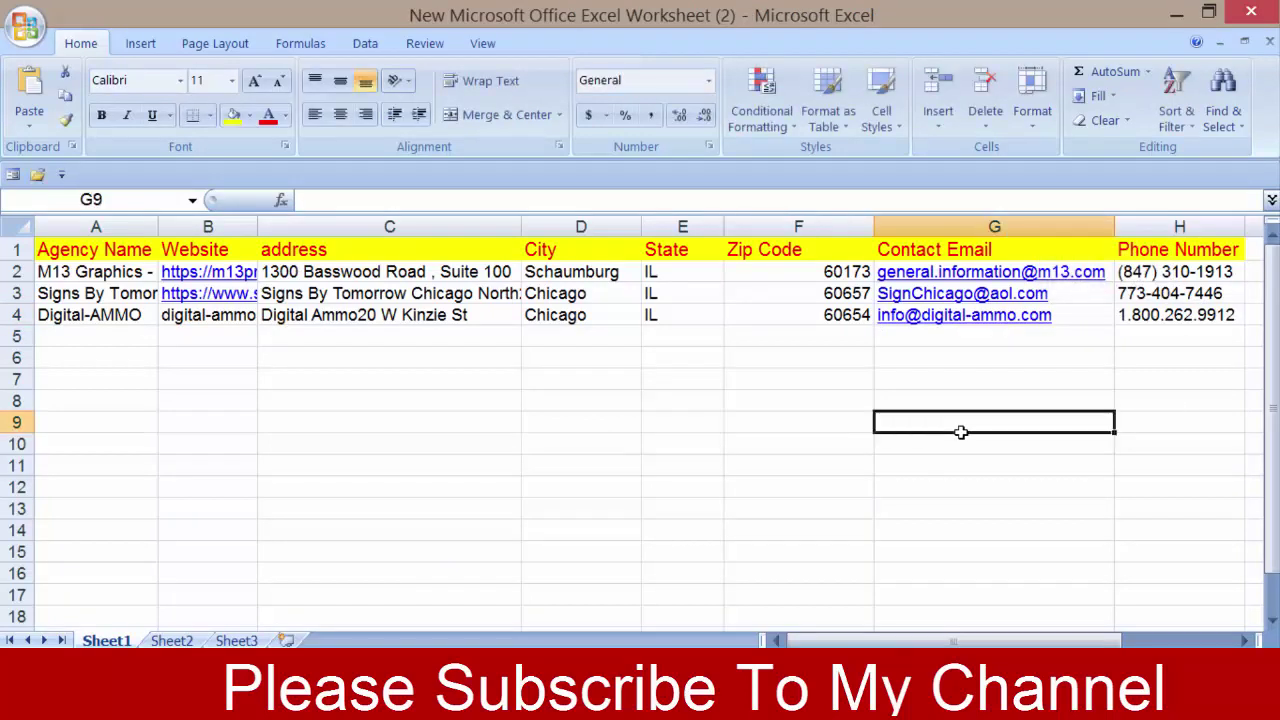
Step: Select A5 for the next agency and close the Digital-AMMO pages to return to Yelp results
click(132, 336)
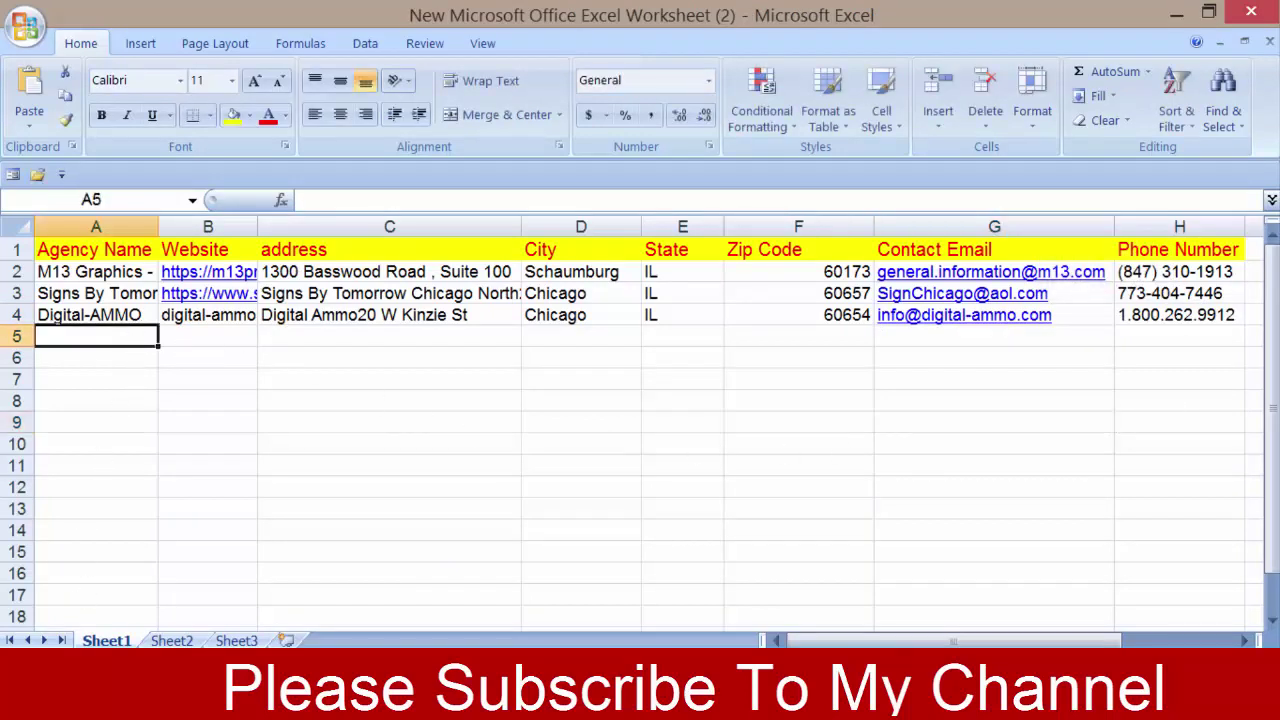
key(alt+Tab)
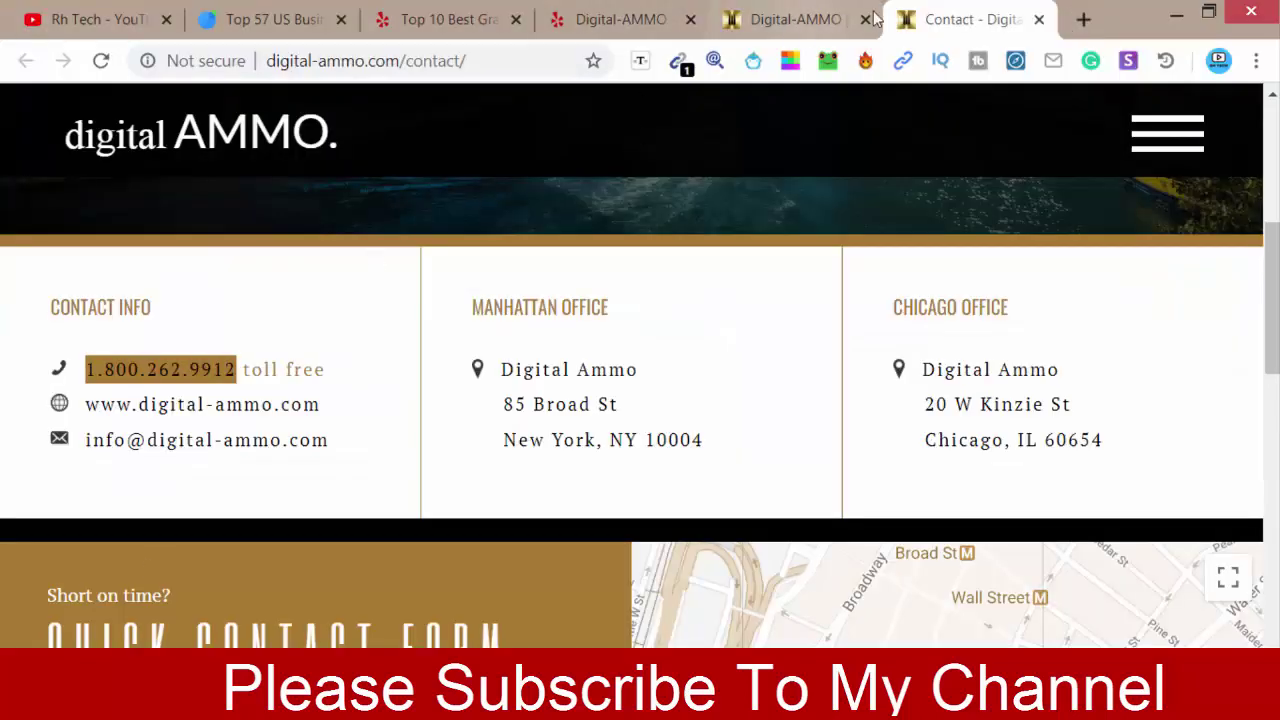
key(ctrl+w)
key(ctrl+w)
key(ctrl+w)
Step: Open the FASTSIGNS Yelp listing in a new tab and copy its name into A5
right_click(340, 325)
click(430, 331)
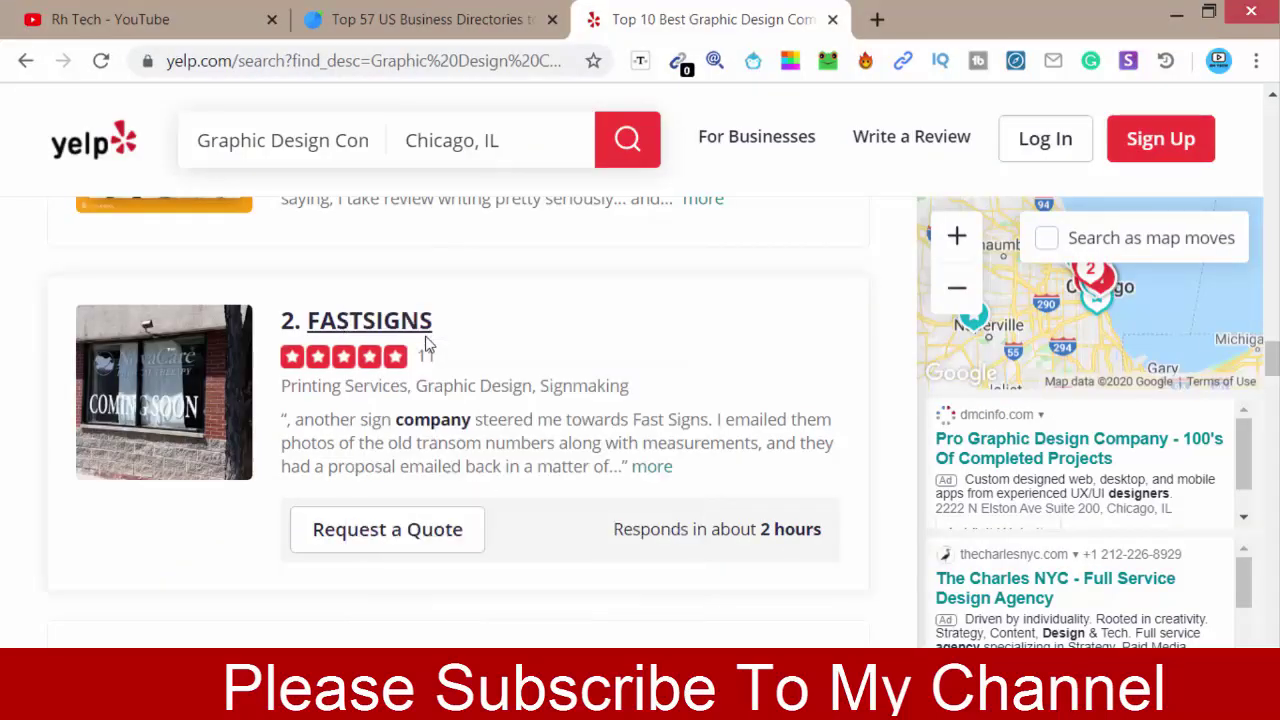
click(880, 19)
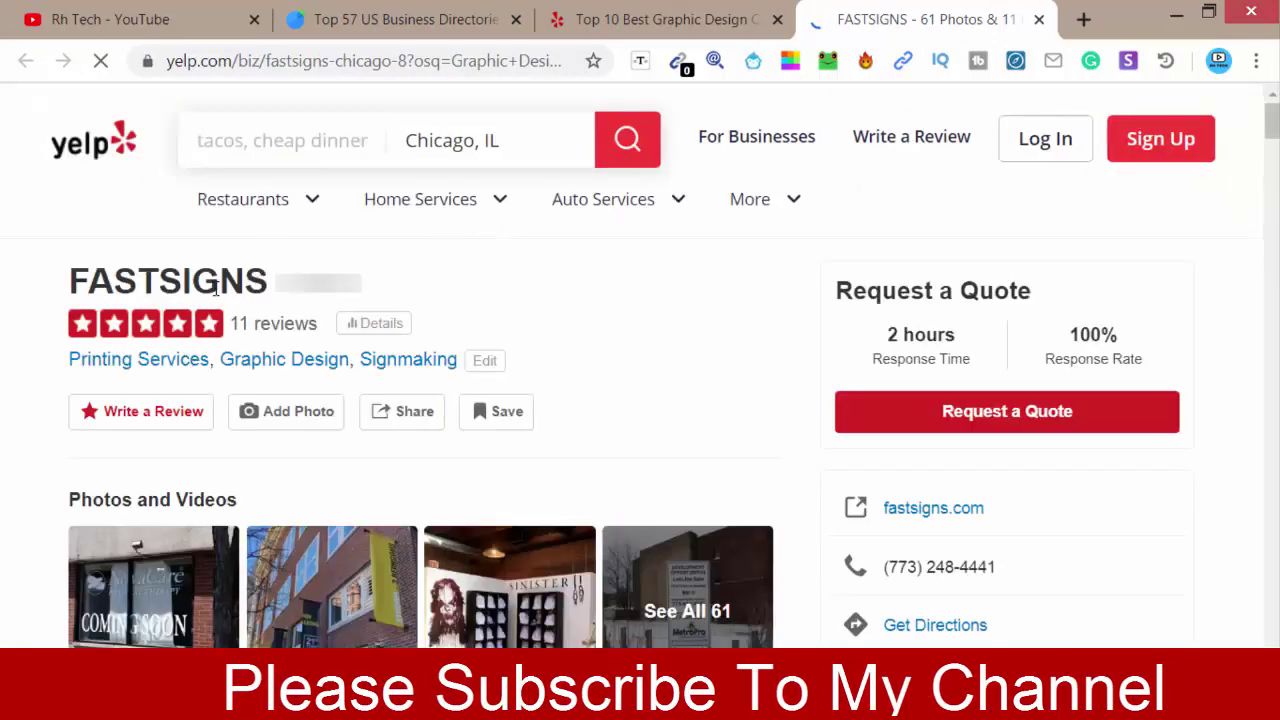
drag(215, 287, 61, 287)
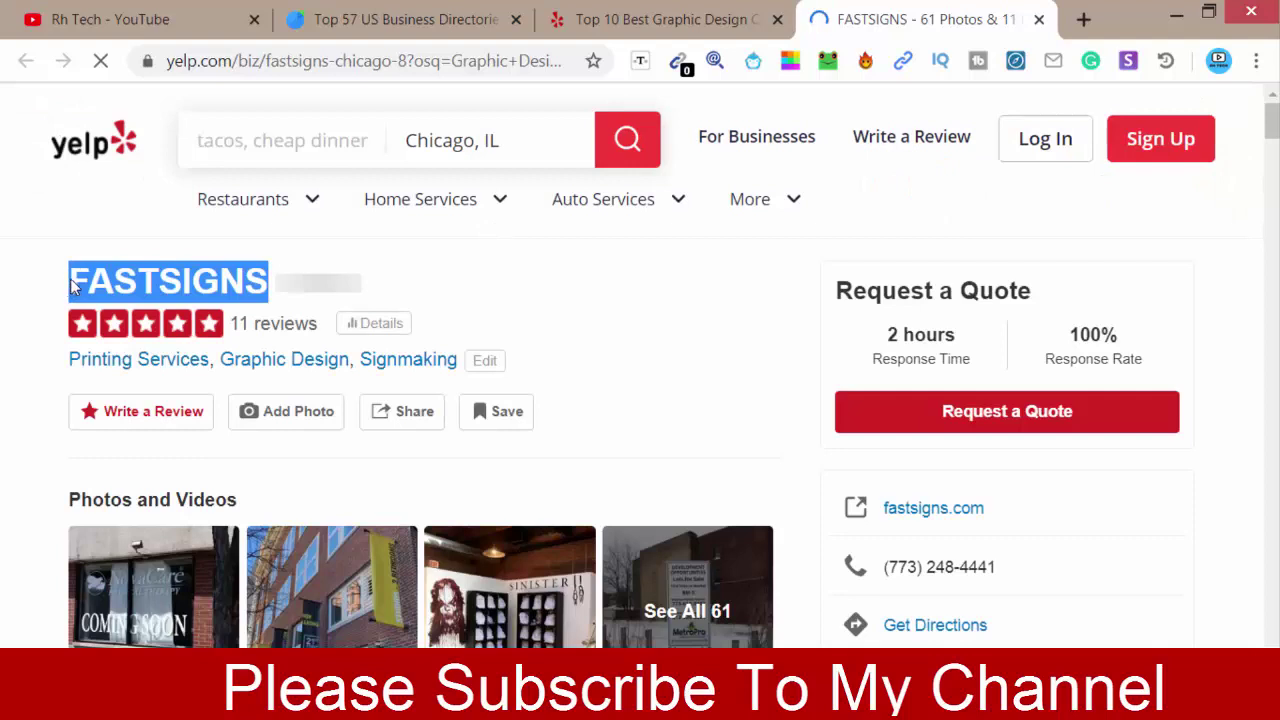
right_click(78, 287)
click(120, 299)
key(alt+Tab)
double_click(115, 337)
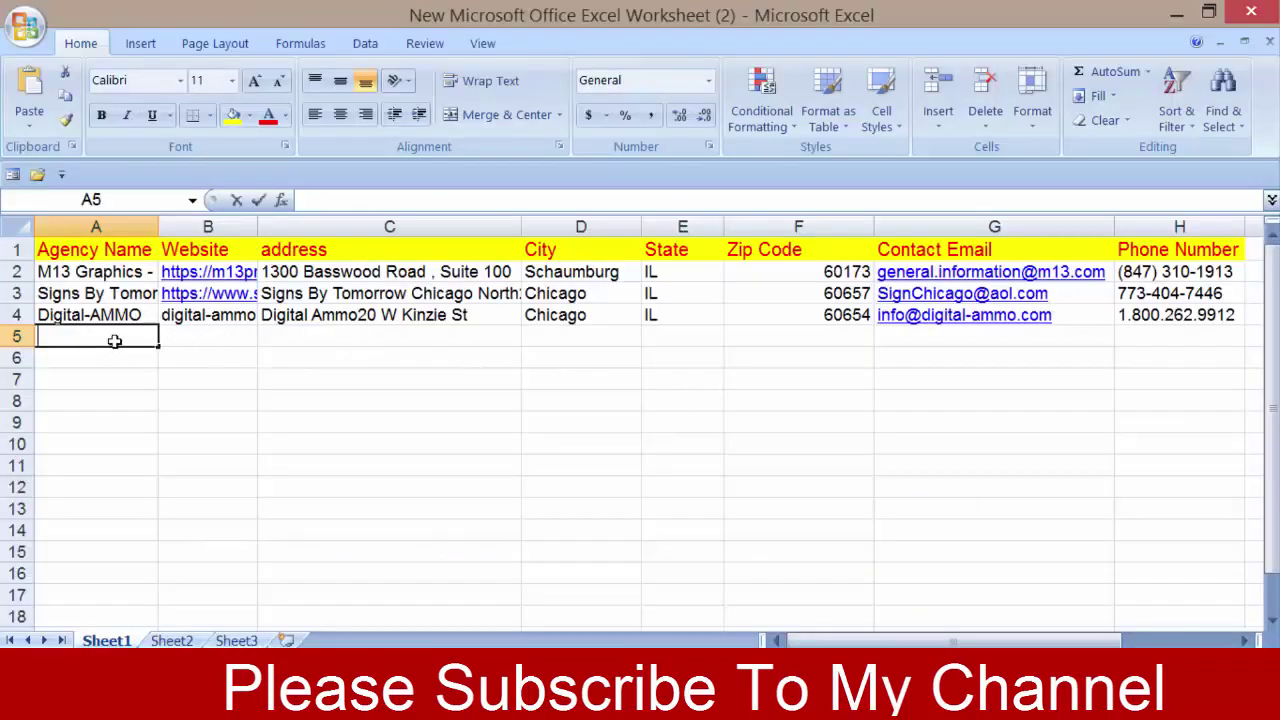
right_click(118, 342)
click(180, 407)
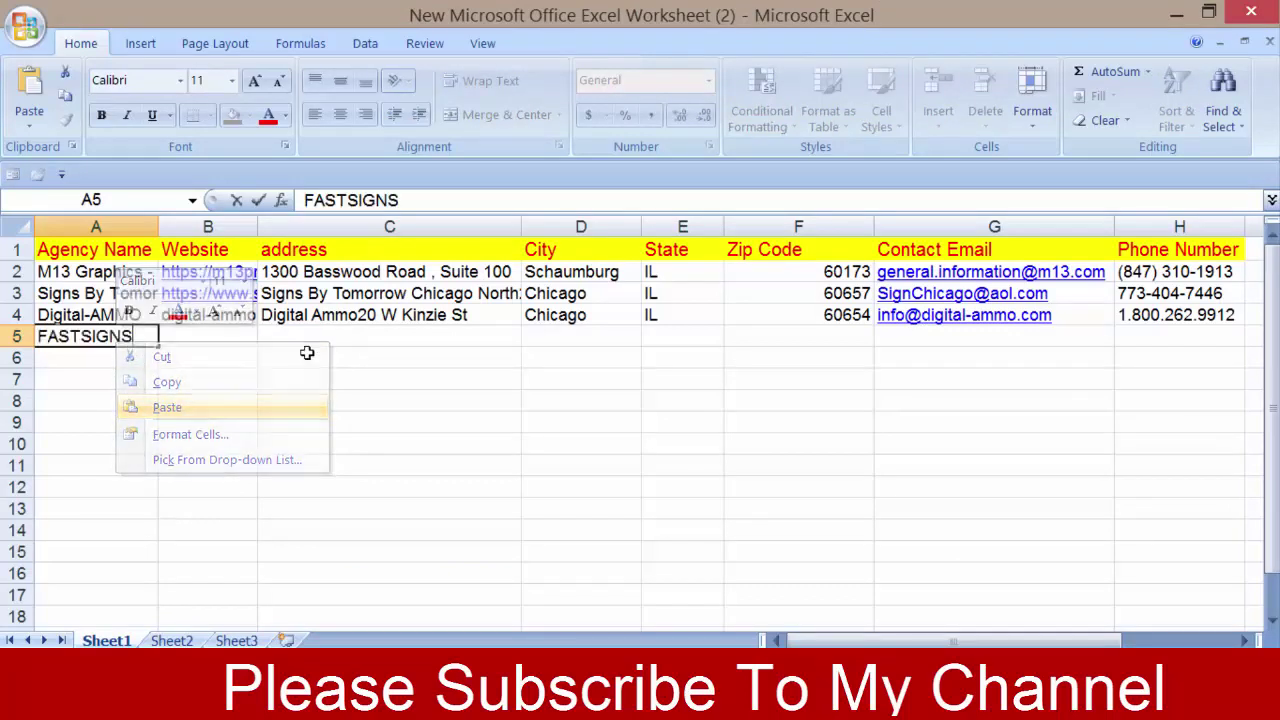
click(306, 357)
Step: Copy the fastsigns.com website from the Yelp page into cell B5
key(alt+Tab)
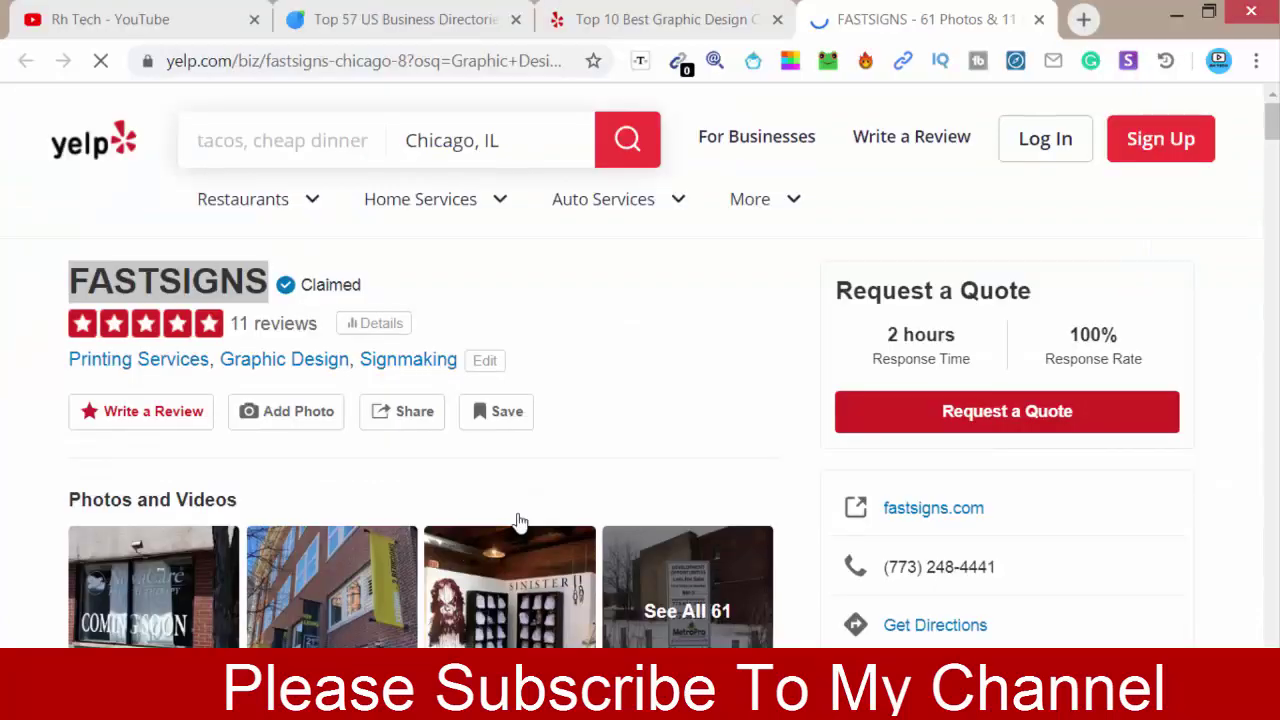
double_click(882, 511)
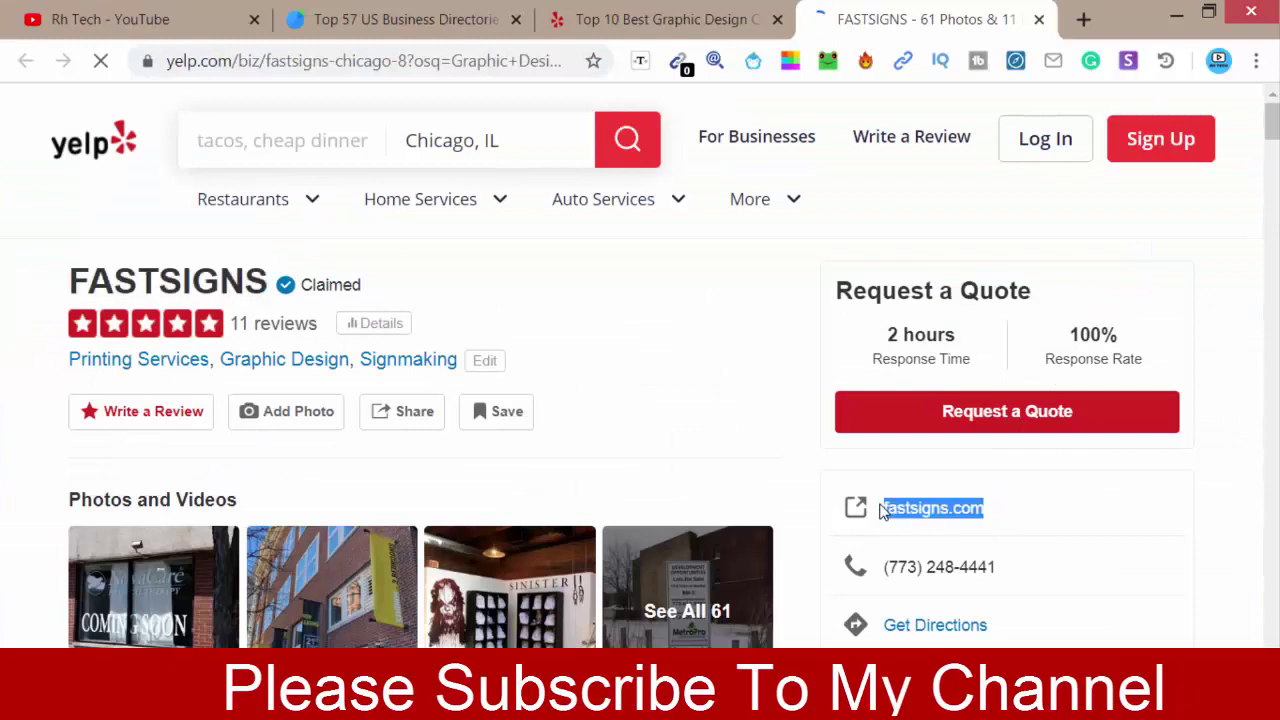
right_click(909, 511)
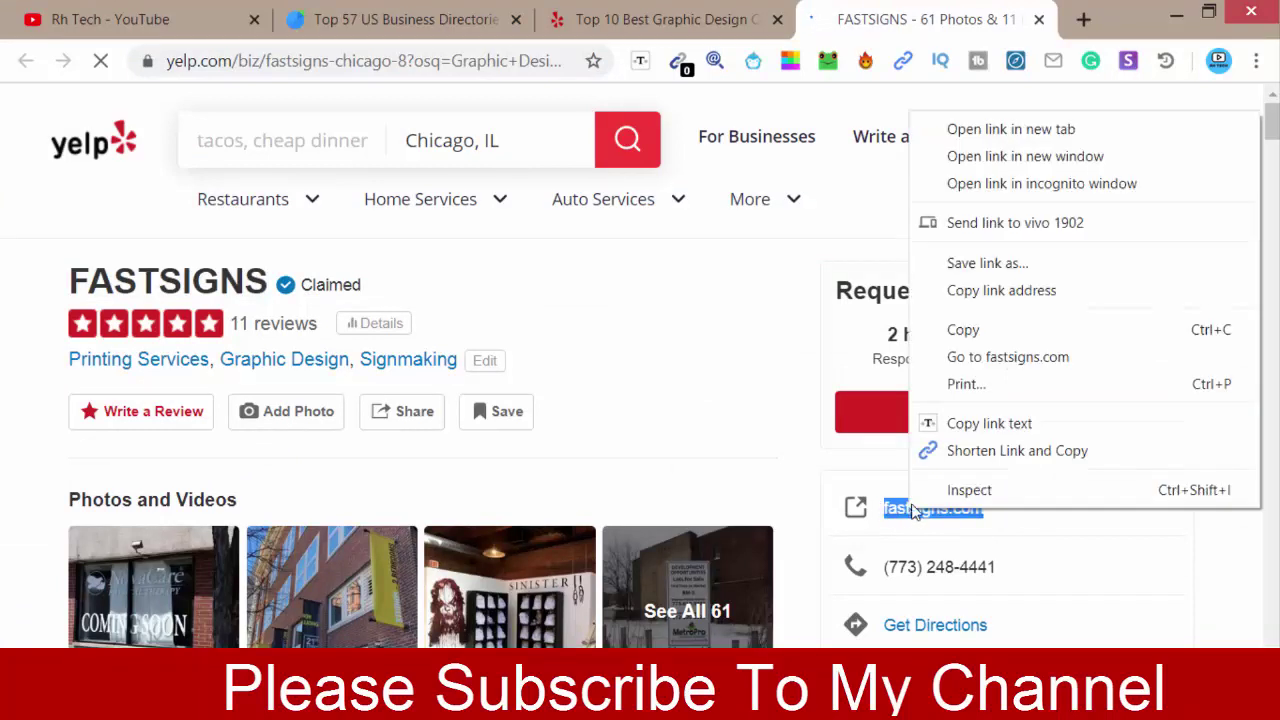
click(962, 329)
key(alt+Tab)
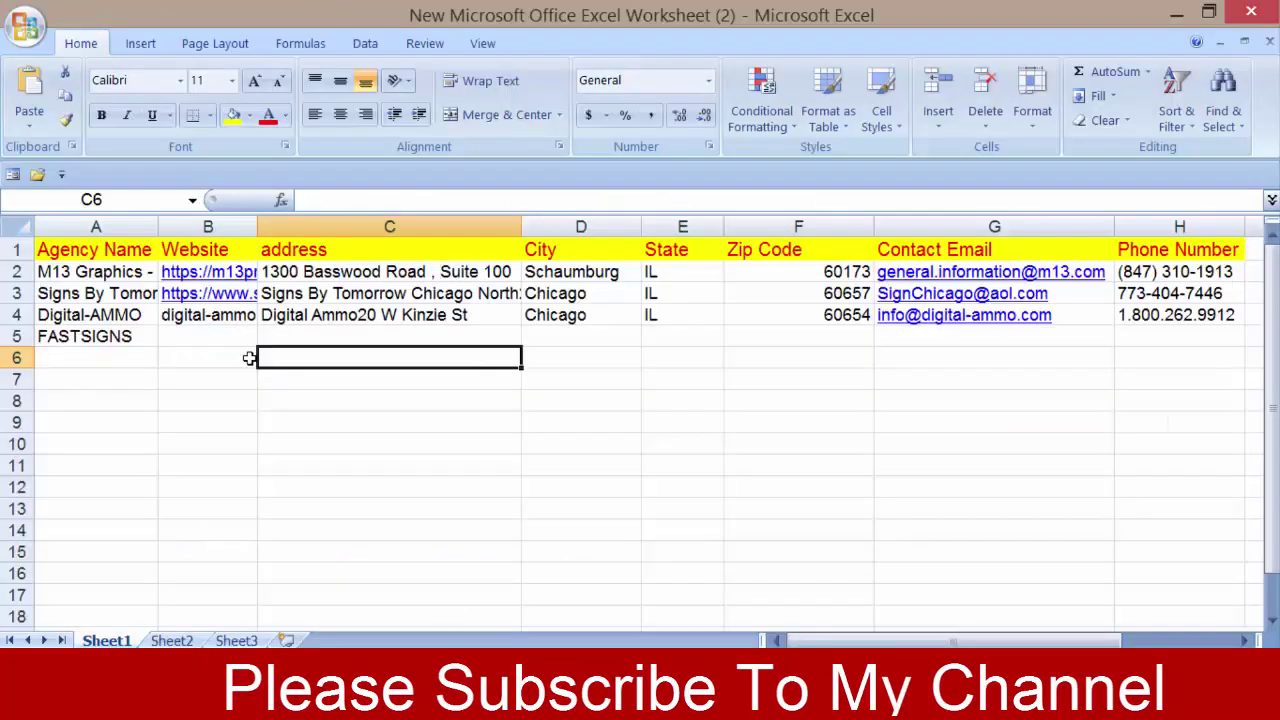
click(214, 336)
right_click(217, 336)
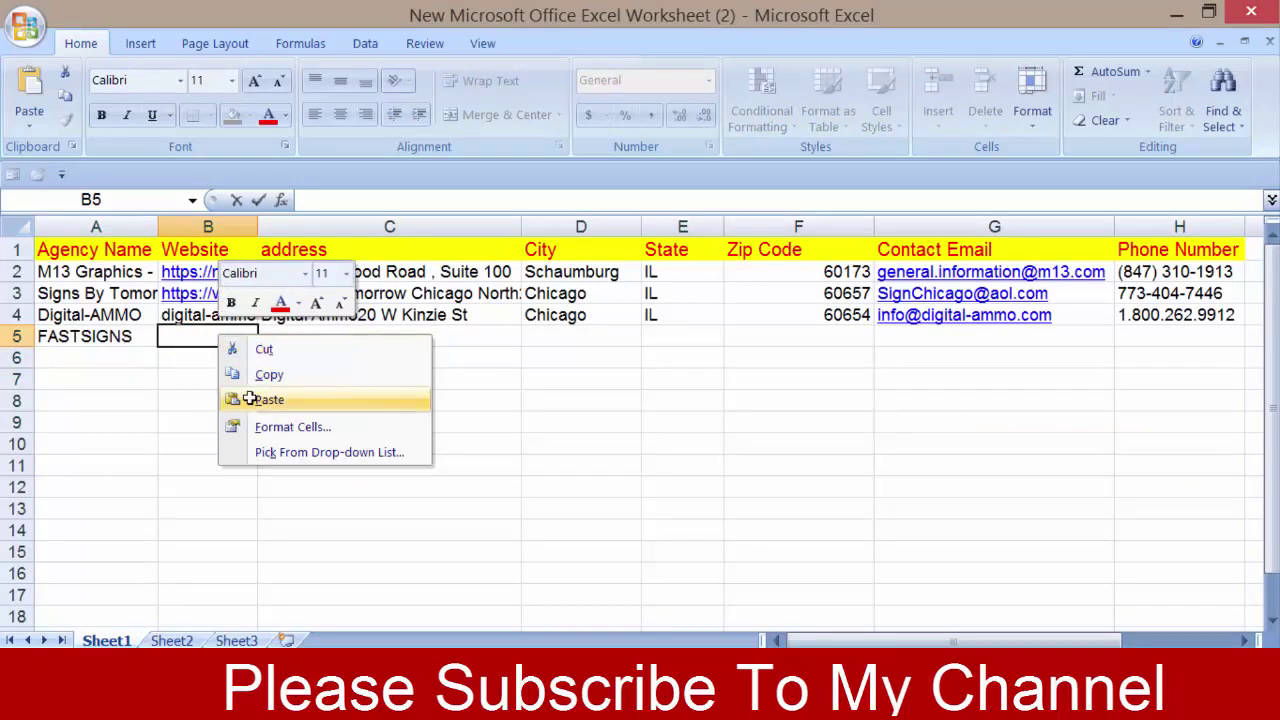
click(249, 399)
click(206, 400)
Step: Select address cell C5 and open the FASTSIGNS website in a new browser tab
click(337, 336)
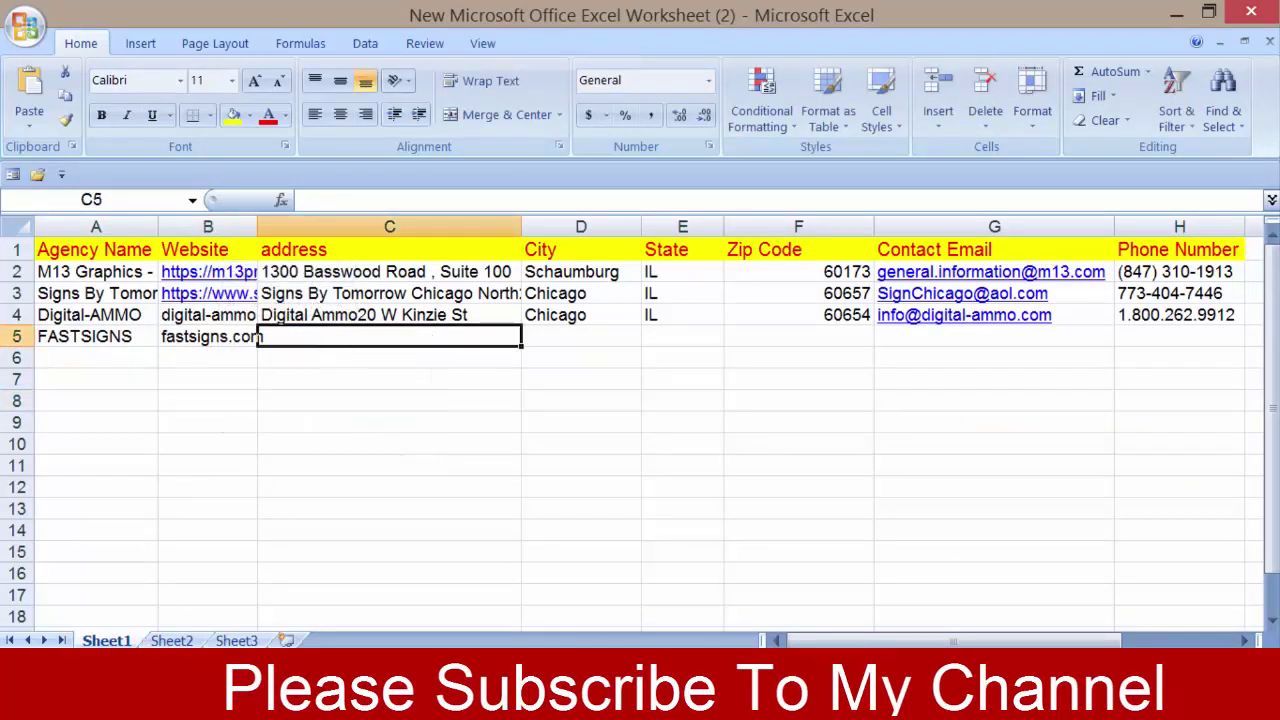
key(alt+Tab)
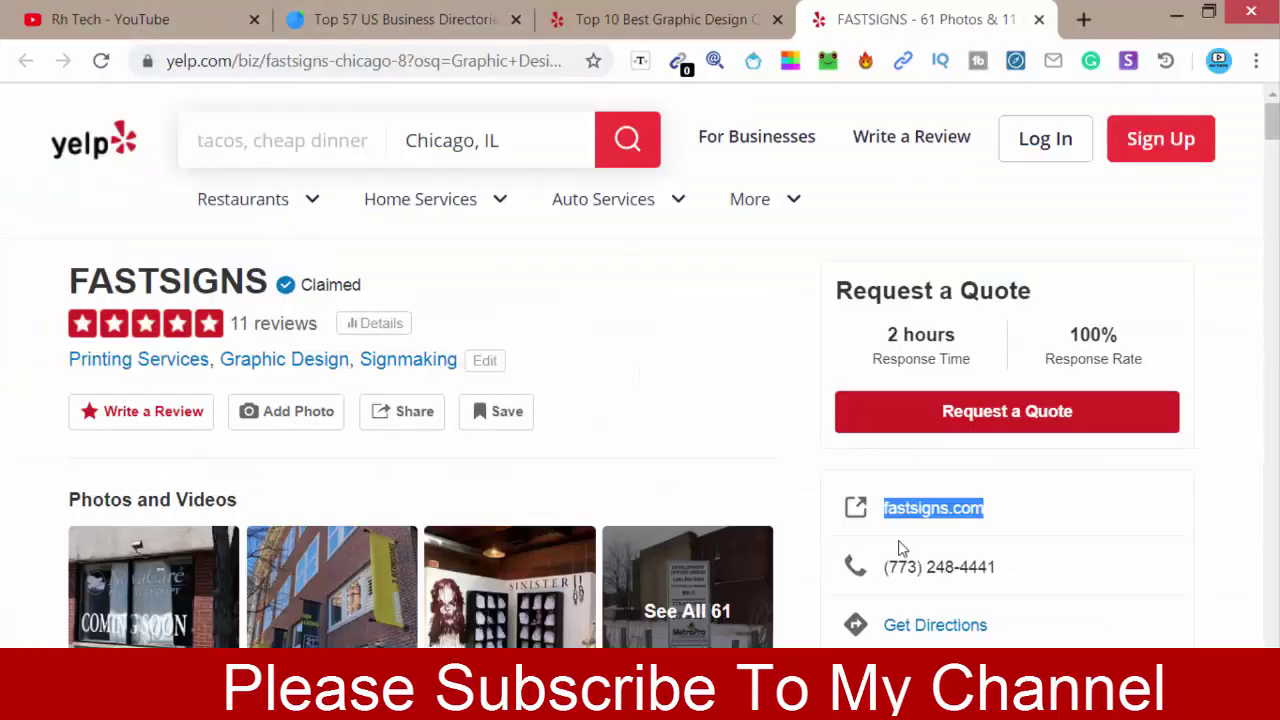
right_click(927, 520)
click(1027, 132)
click(942, 24)
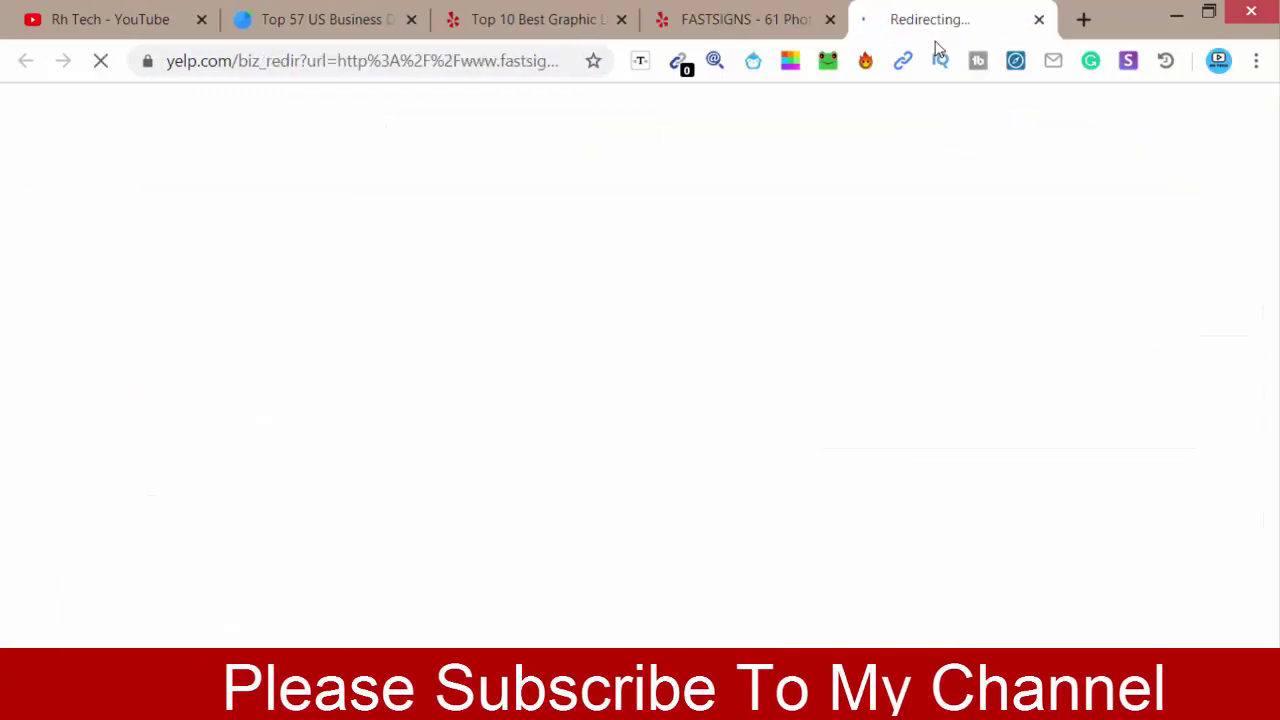
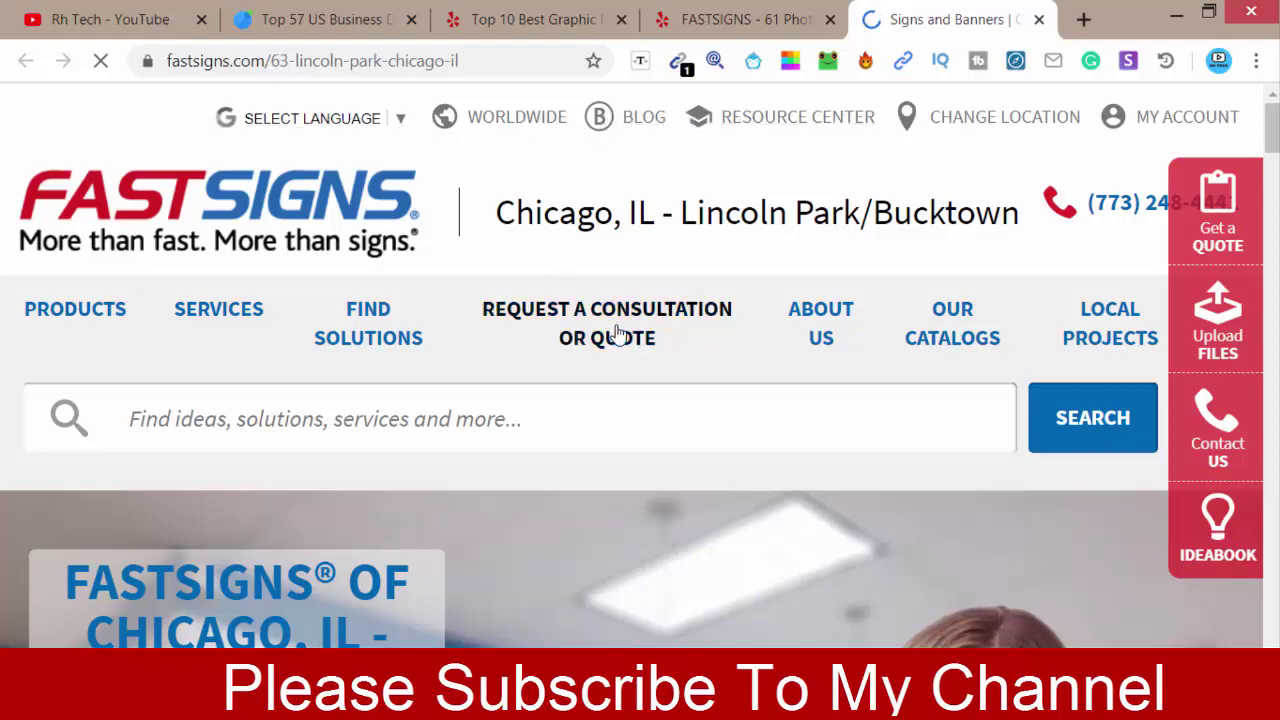
Step: Scroll down to the footer of the FASTSIGNS Lincoln Park web page
scroll(1043, 328, down, 1)
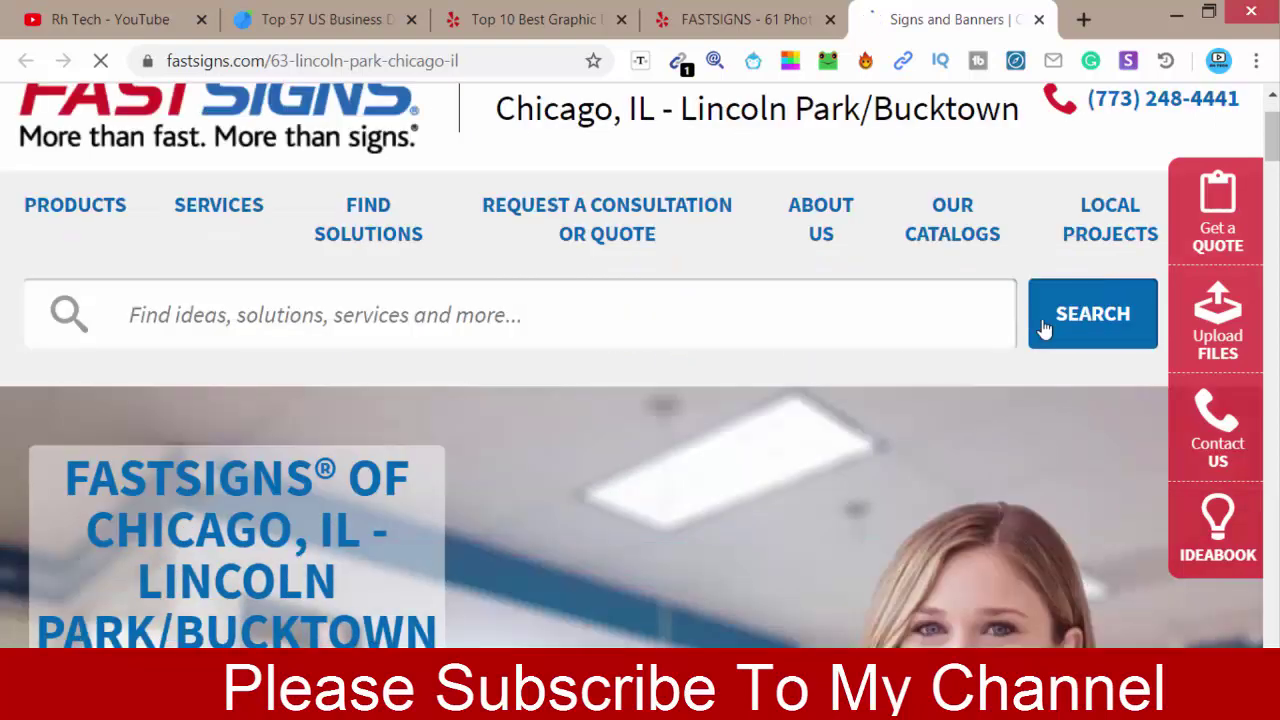
scroll(1043, 322, down, 2)
scroll(1043, 322, down, 2)
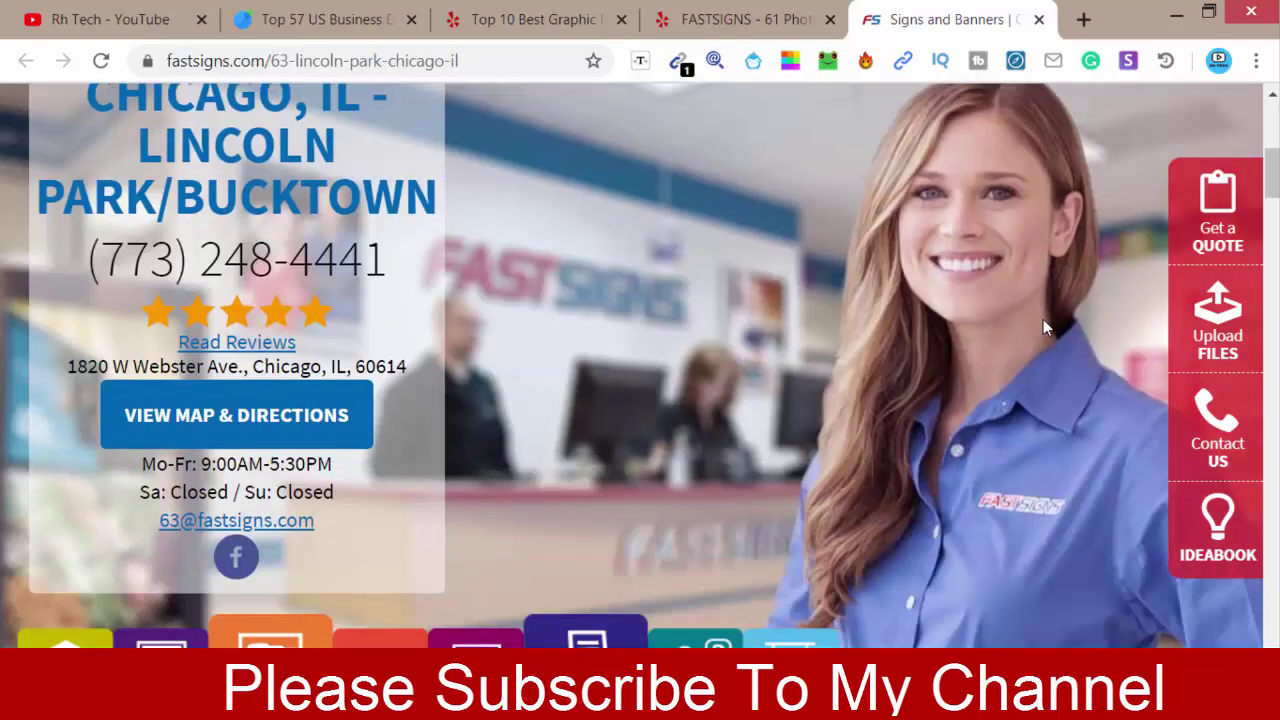
scroll(1045, 322, down, 4)
scroll(1045, 322, up, 4)
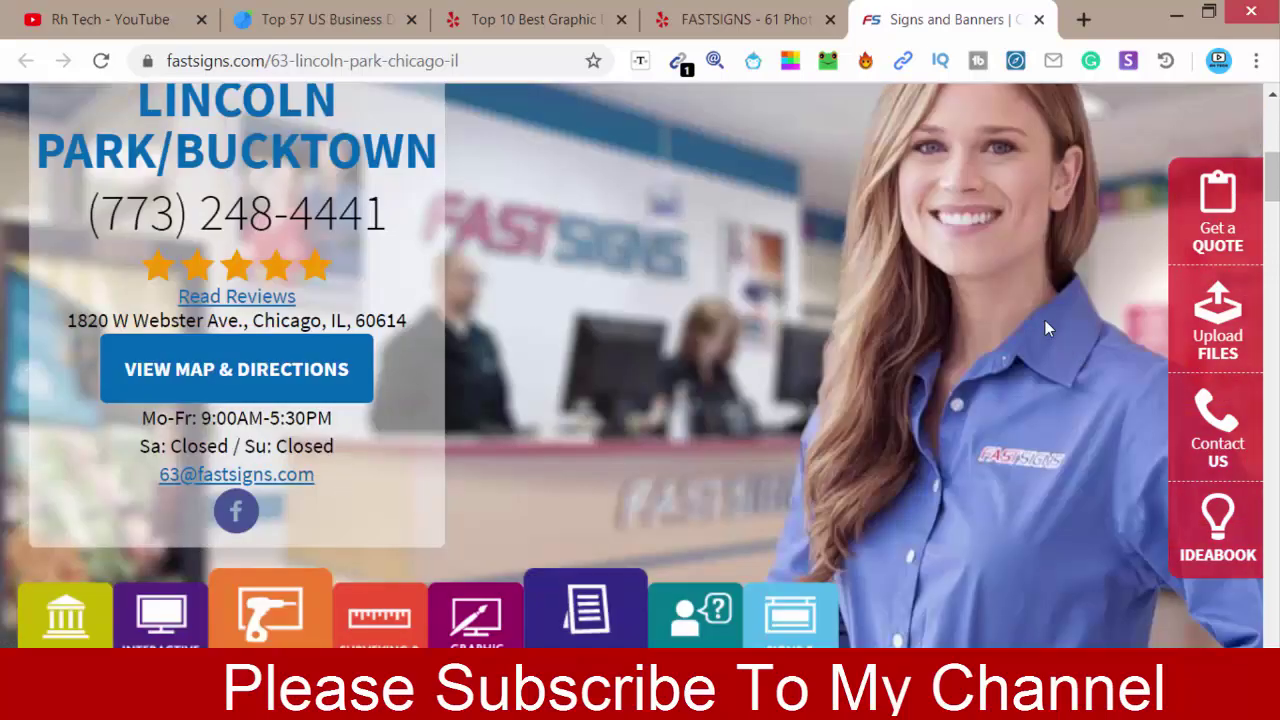
scroll(1045, 320, down, 1)
scroll(1045, 320, down, 3)
scroll(1045, 320, down, 3)
scroll(1045, 322, down, 3)
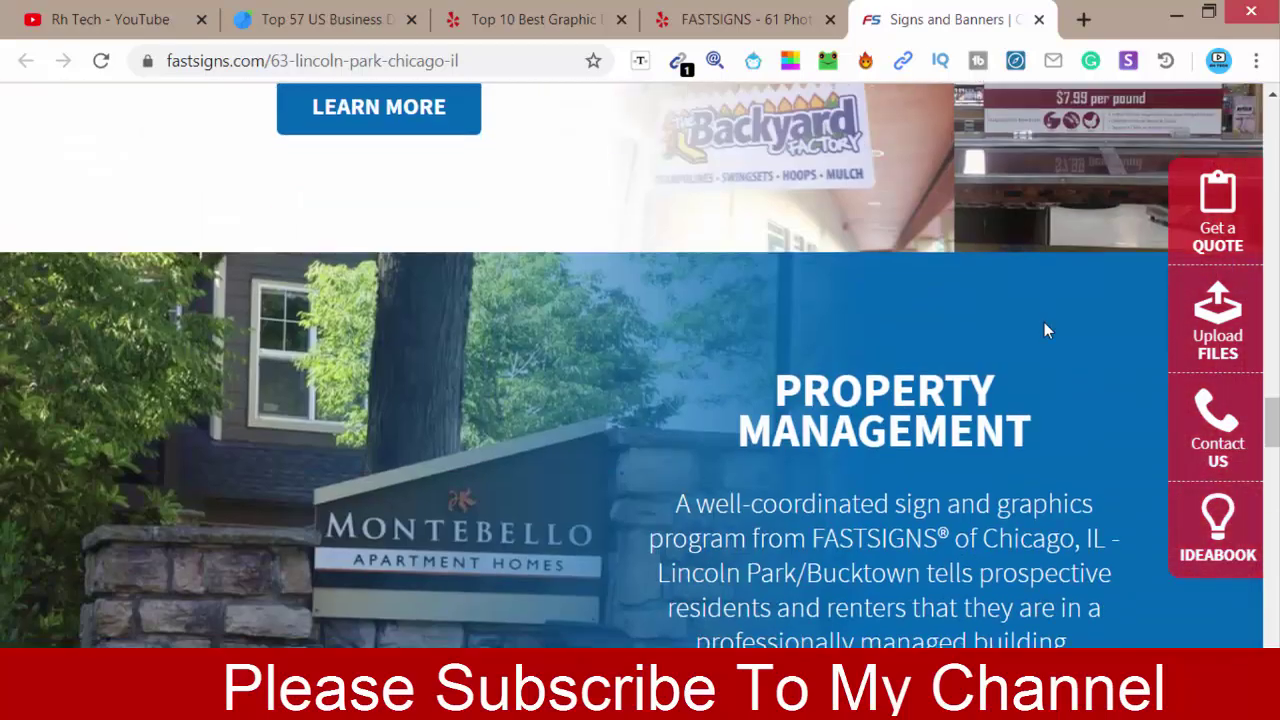
scroll(1044, 330, down, 3)
scroll(1044, 330, down, 3)
scroll(1046, 336, down, 3)
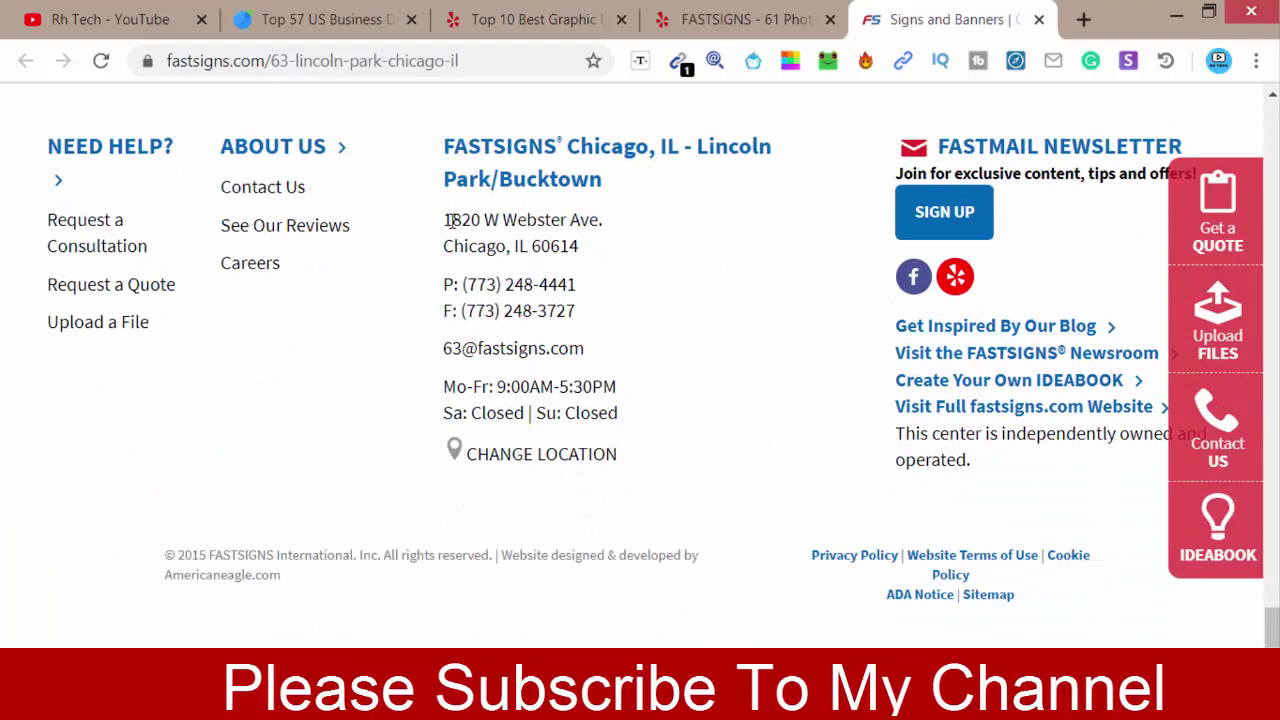
drag(450, 220, 598, 225)
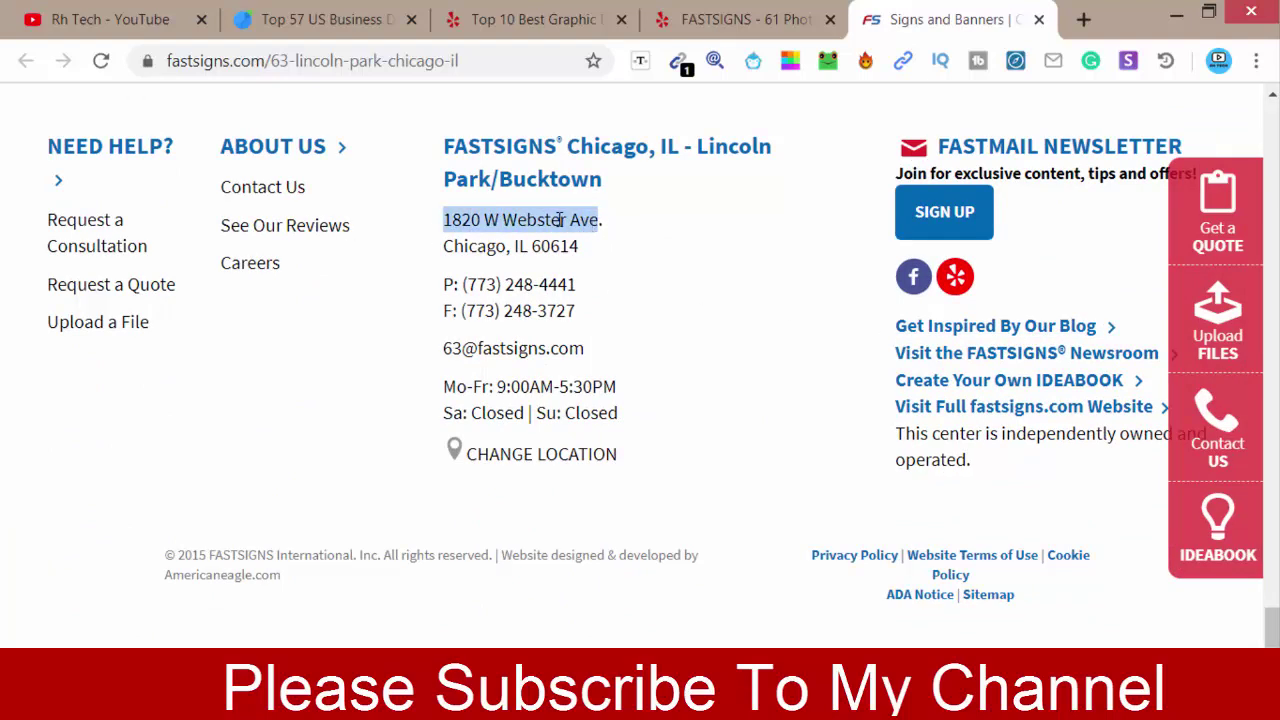
right_click(585, 228)
click(605, 240)
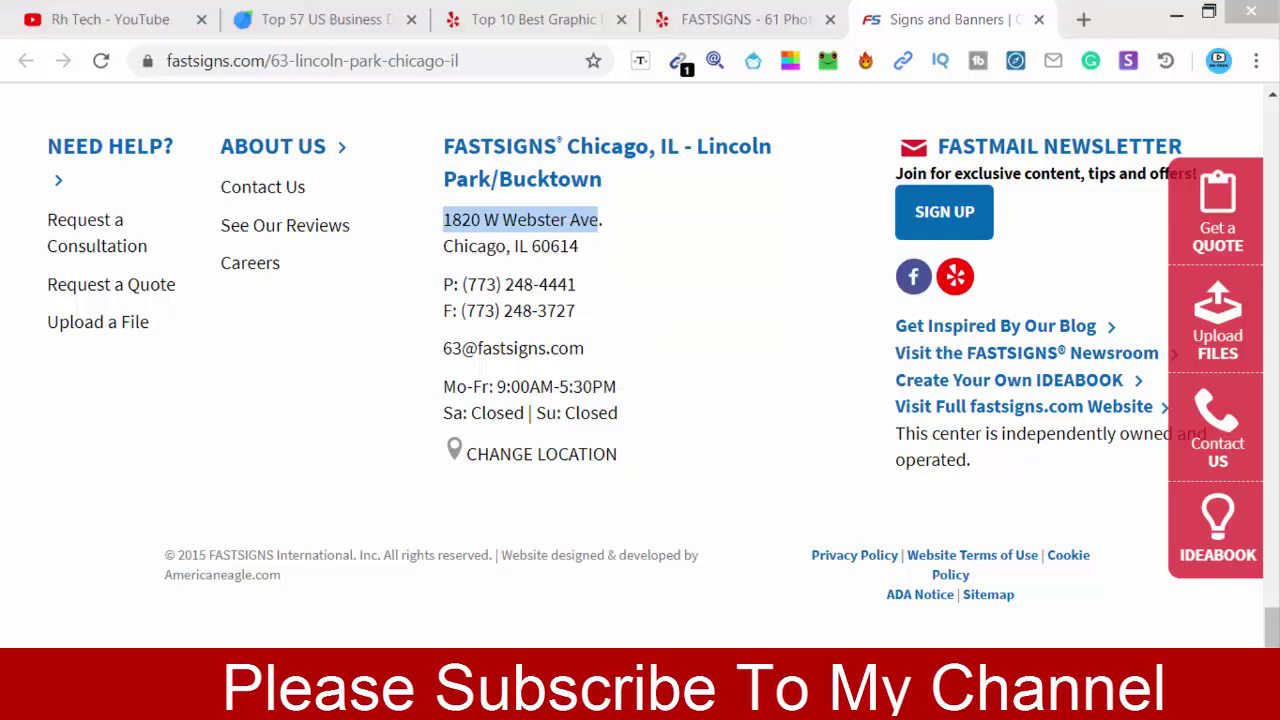
key(alt+Tab)
double_click(362, 337)
right_click(362, 337)
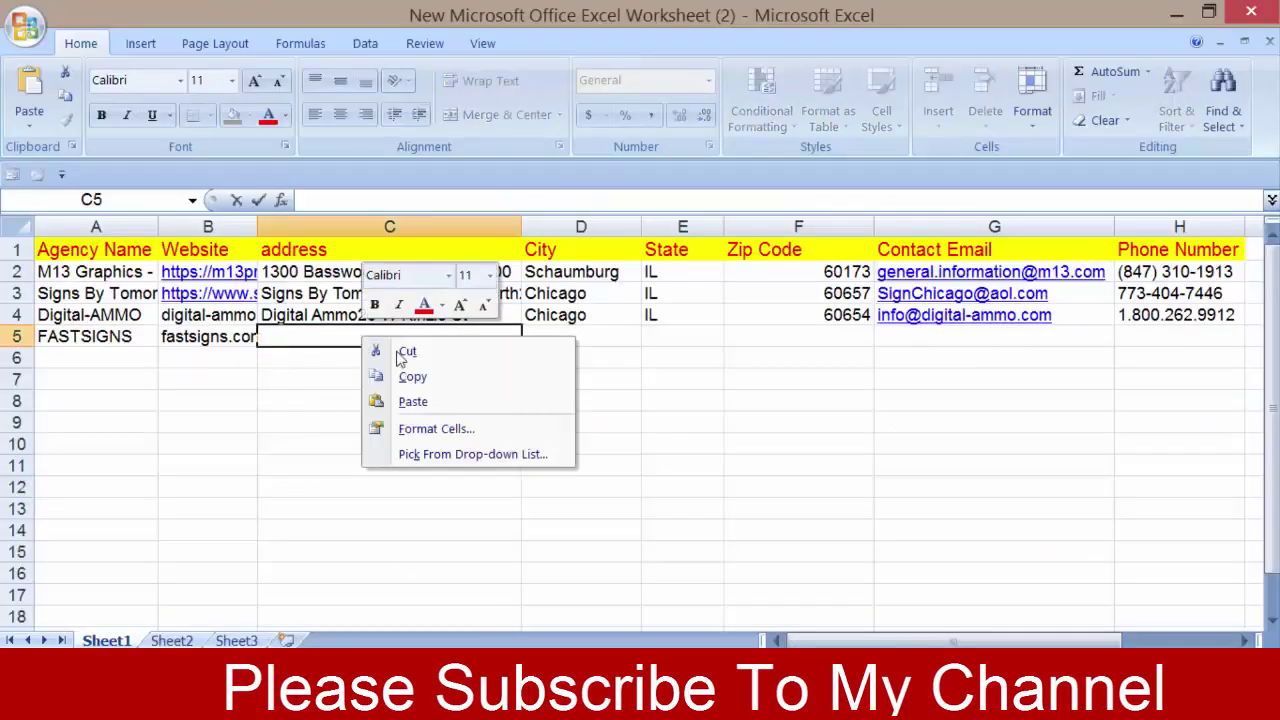
click(408, 398)
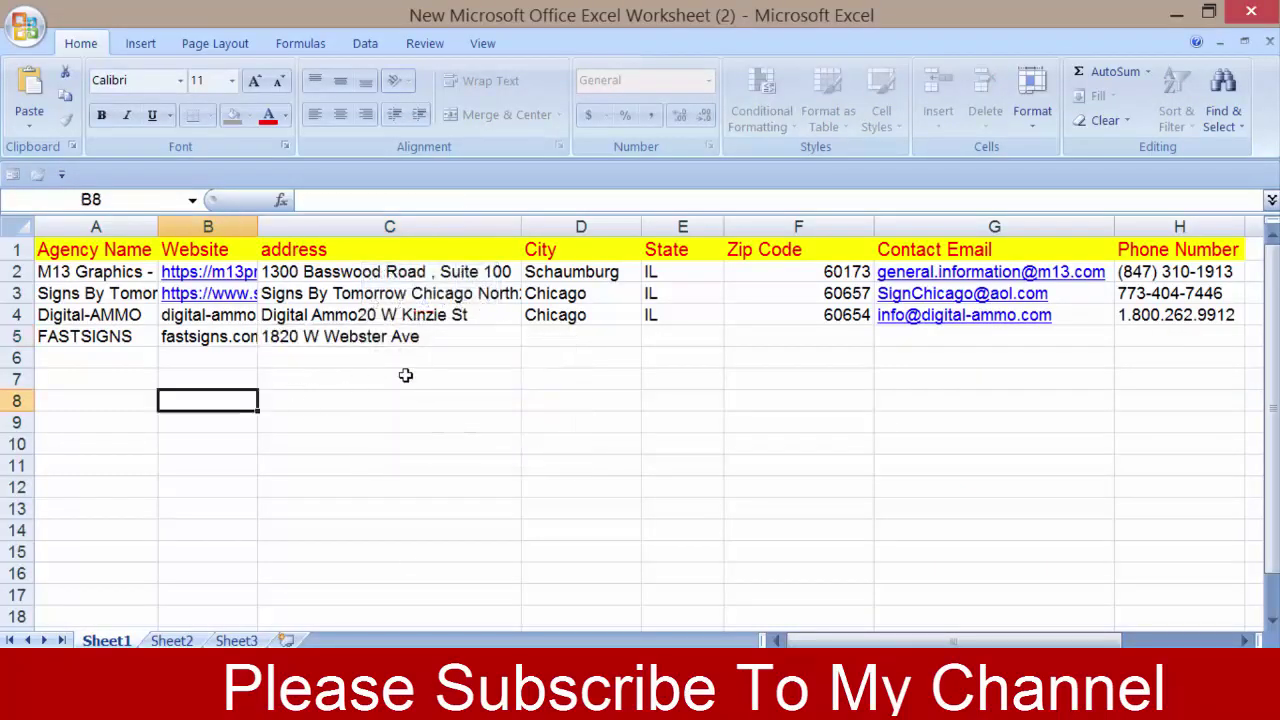
click(560, 340)
key(alt+Tab)
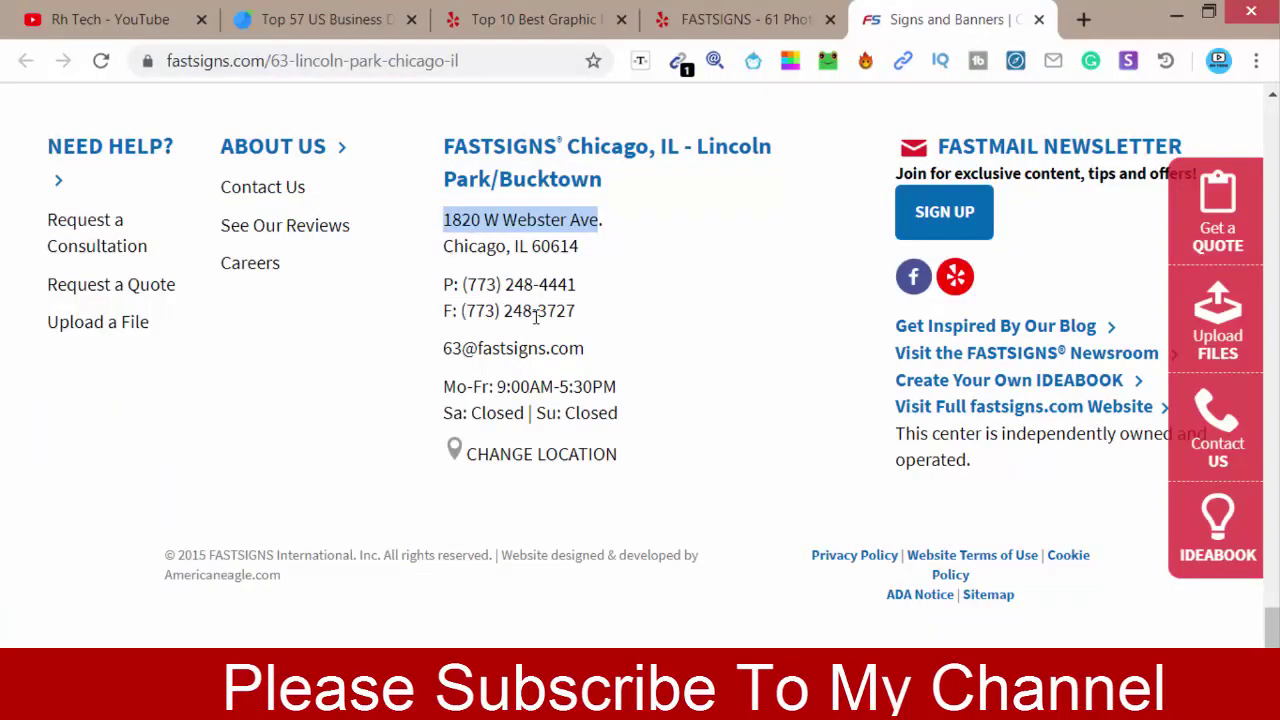
key(alt+Tab)
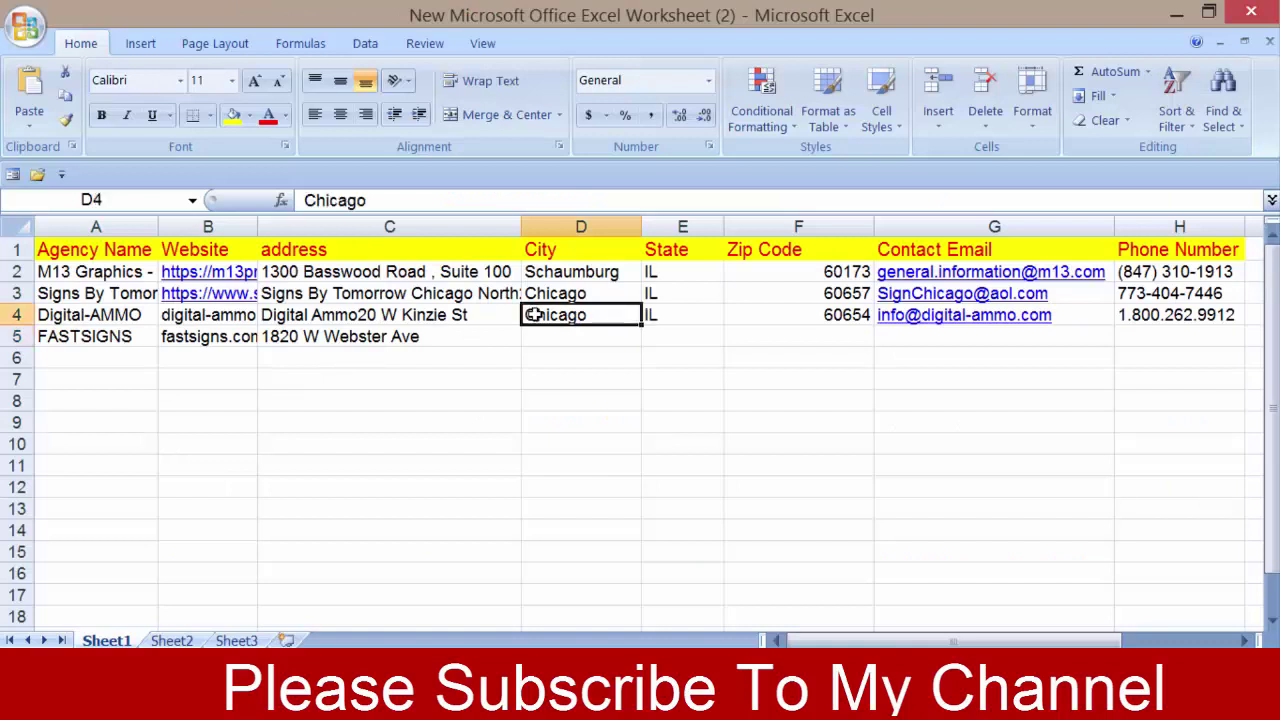
Step: Copy Chicago and IL from row 4 into D5:E5
drag(528, 314, 657, 314)
right_click(670, 318)
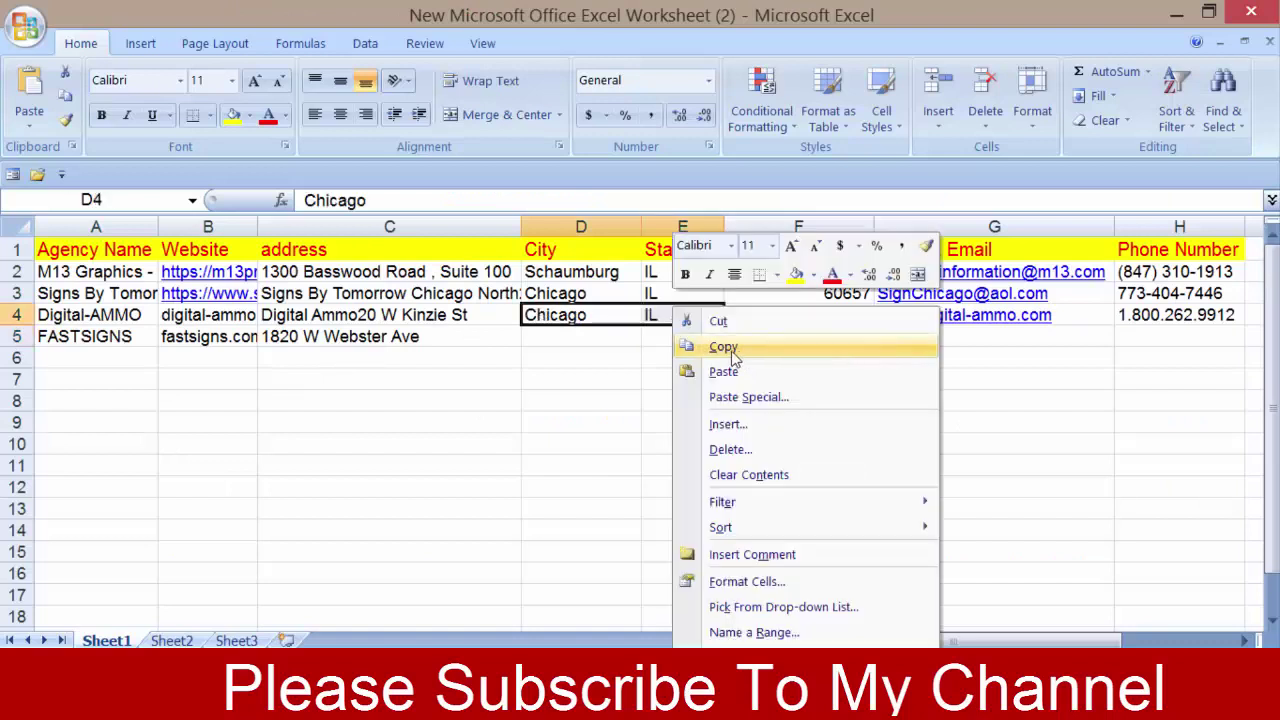
click(723, 347)
right_click(545, 336)
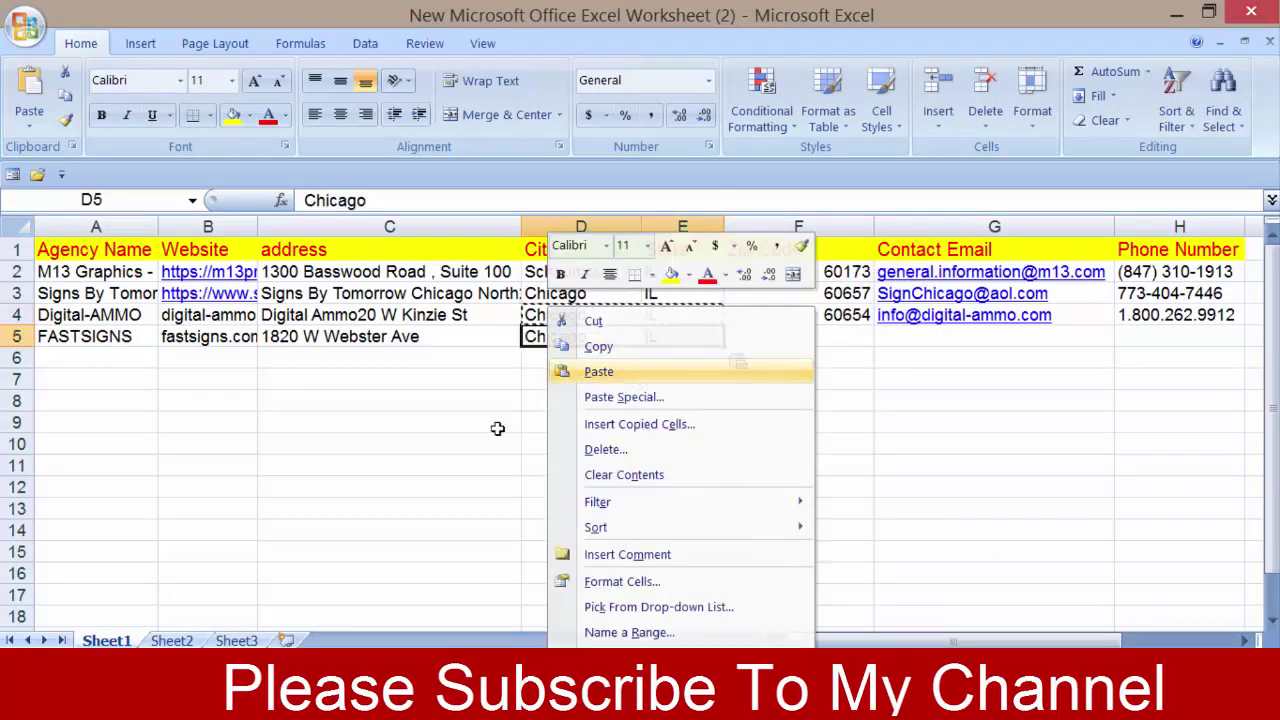
click(598, 371)
click(497, 440)
click(651, 371)
Step: Copy zip code 60614 from the FASTSIGNS website into cell F5
click(829, 334)
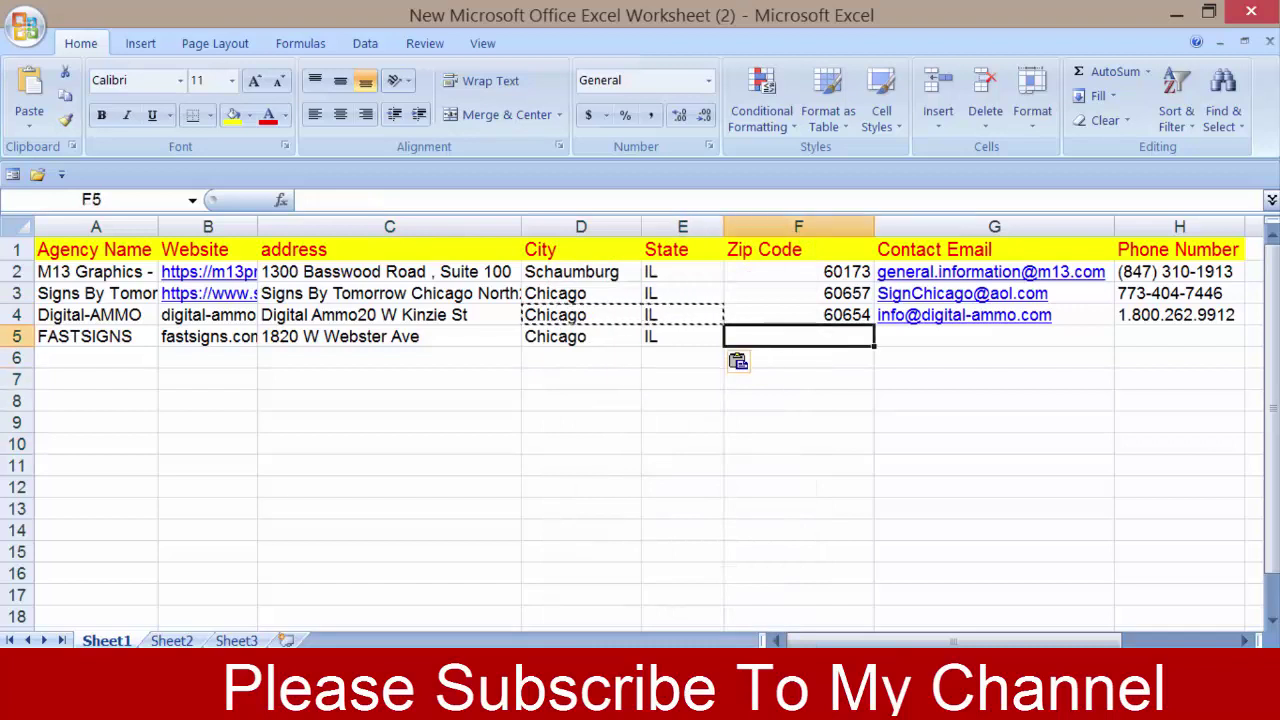
key(alt+Tab)
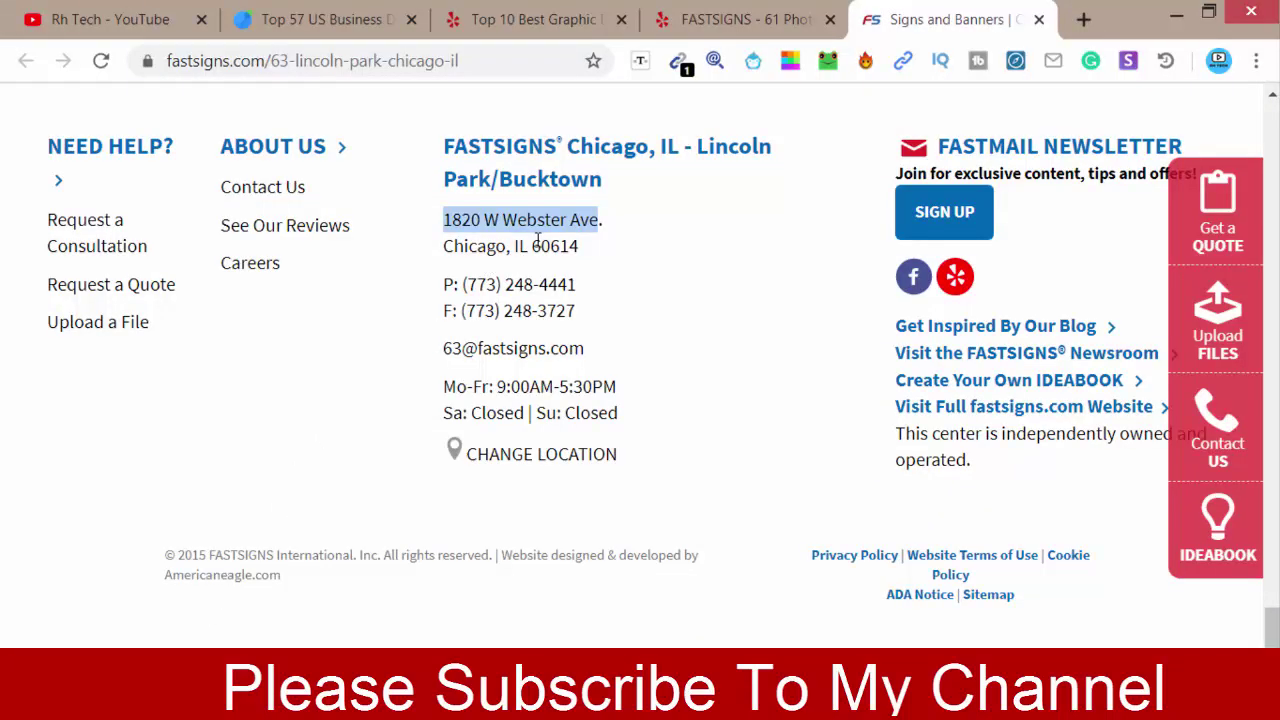
drag(532, 246, 579, 247)
right_click(565, 257)
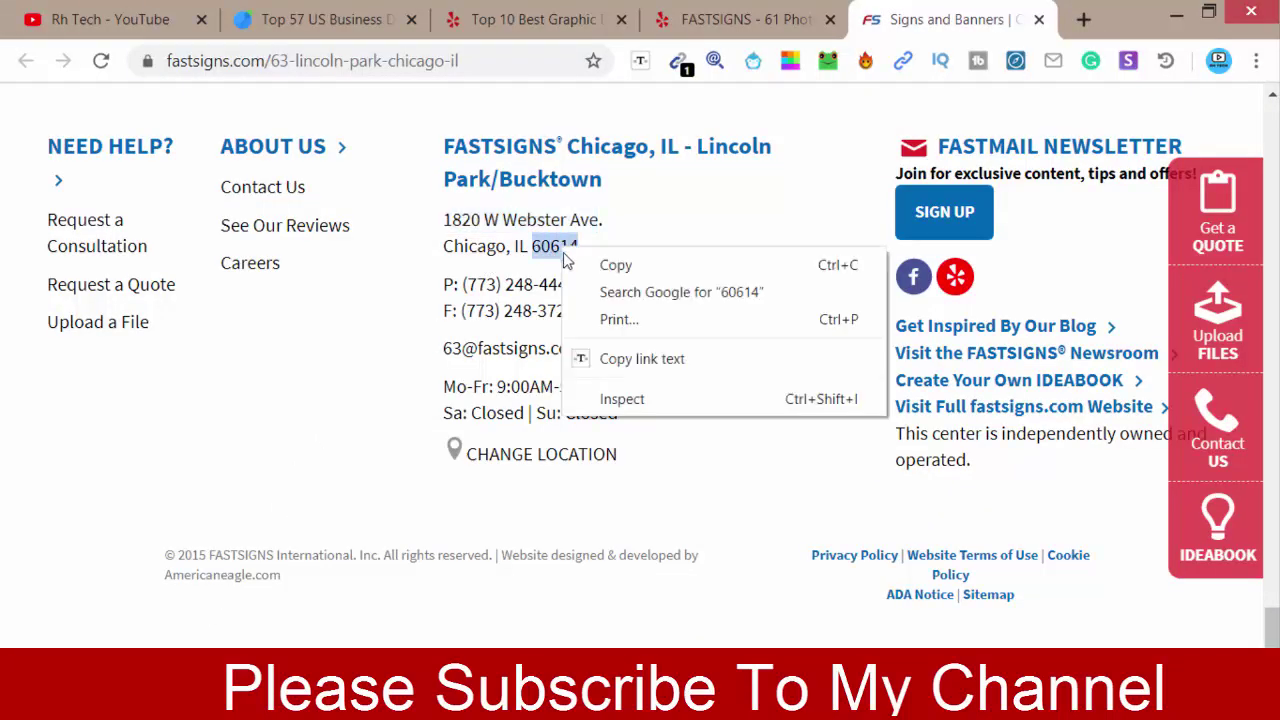
click(602, 267)
key(alt+Tab)
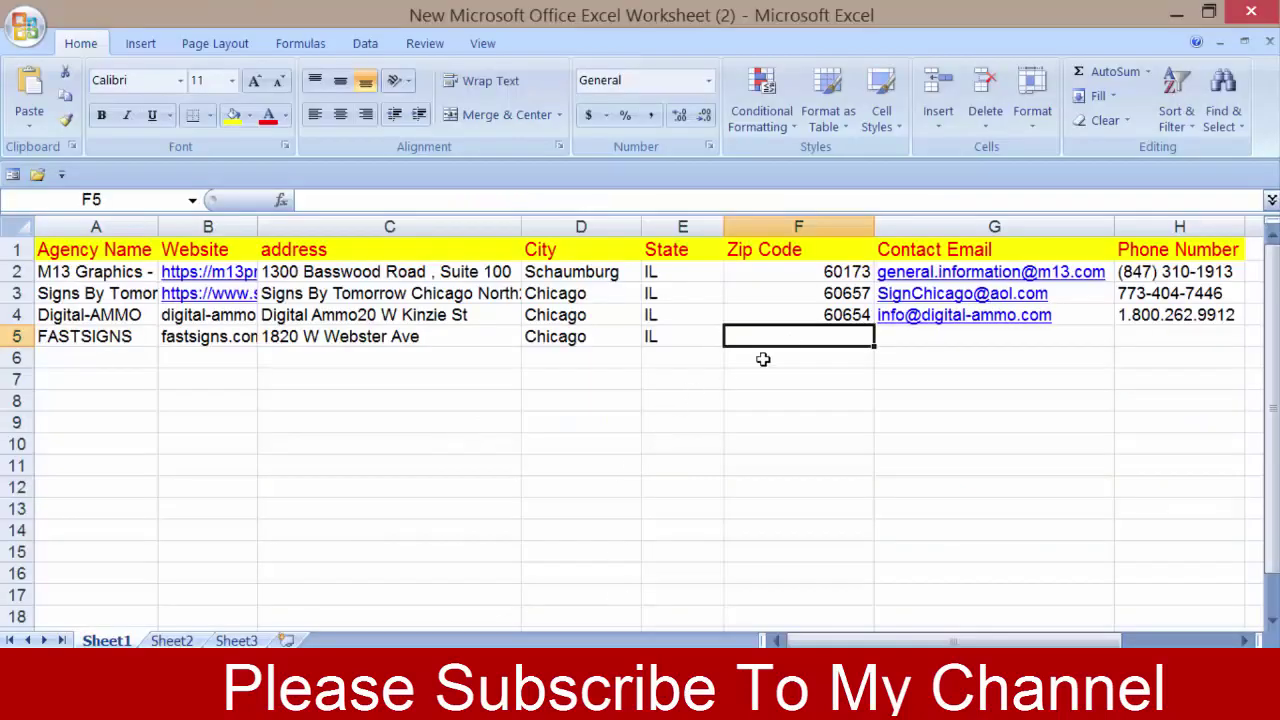
double_click(806, 332)
right_click(807, 335)
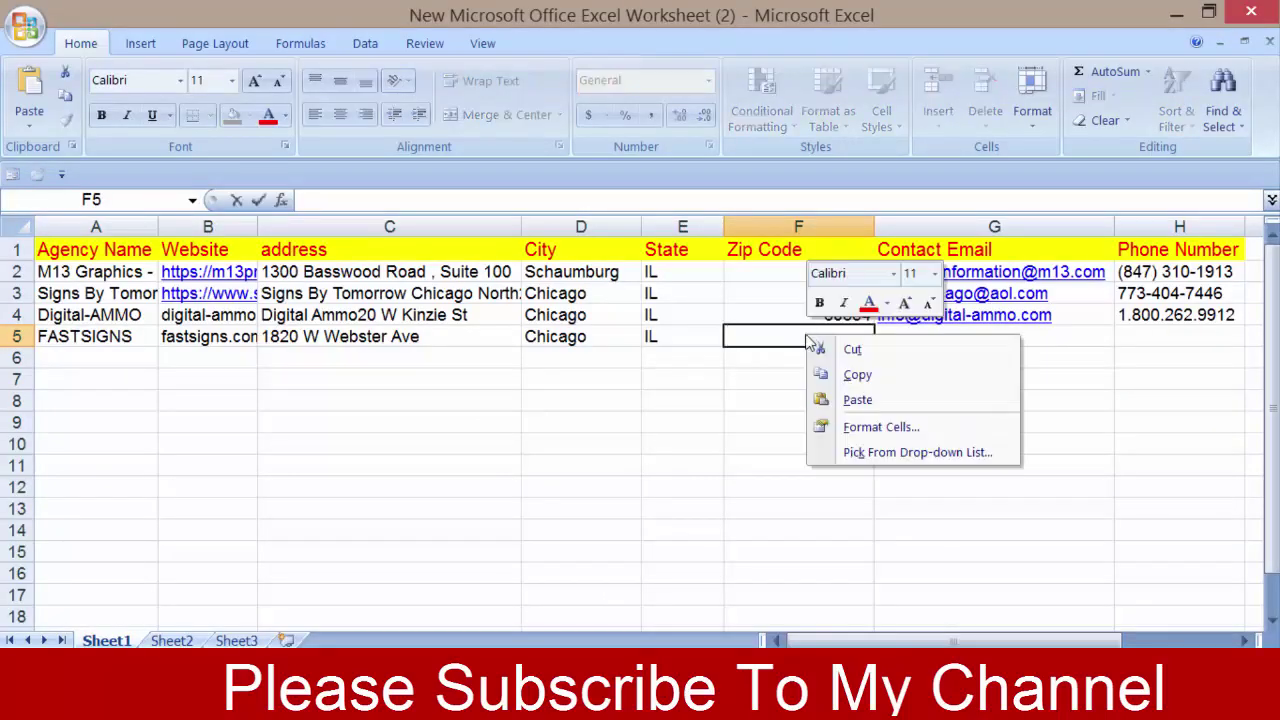
click(869, 399)
click(920, 340)
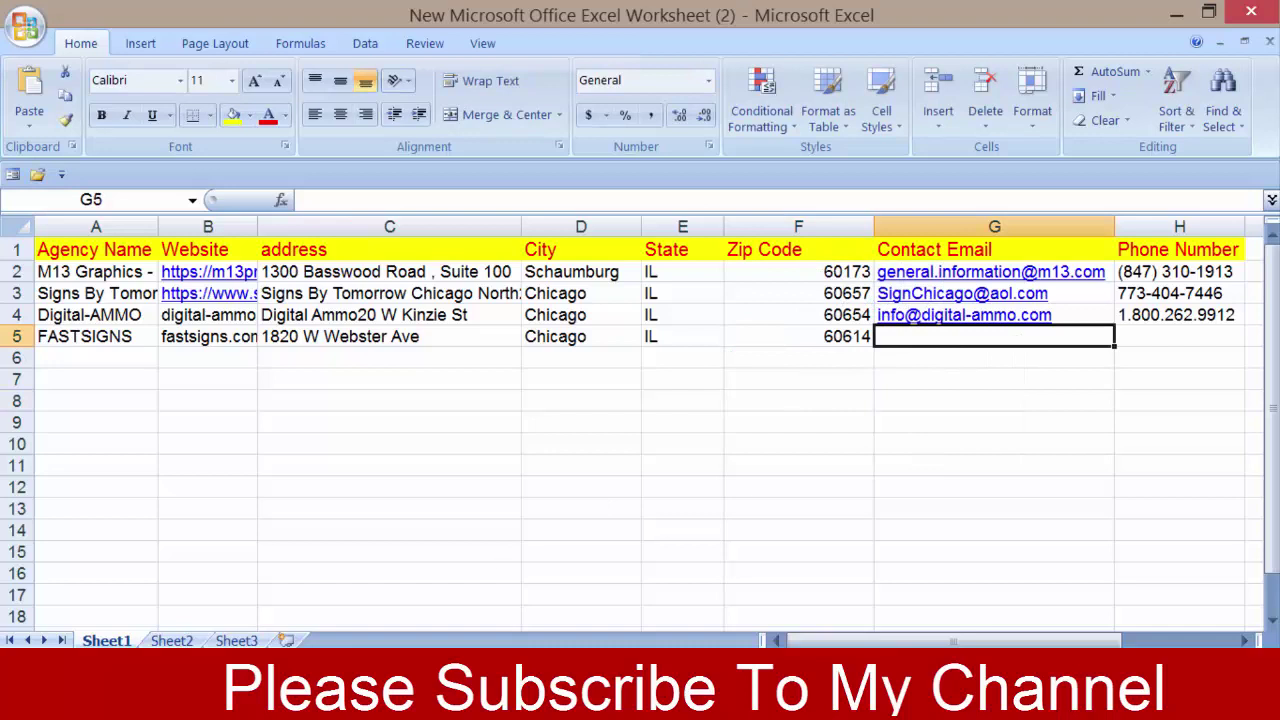
key(alt+Tab)
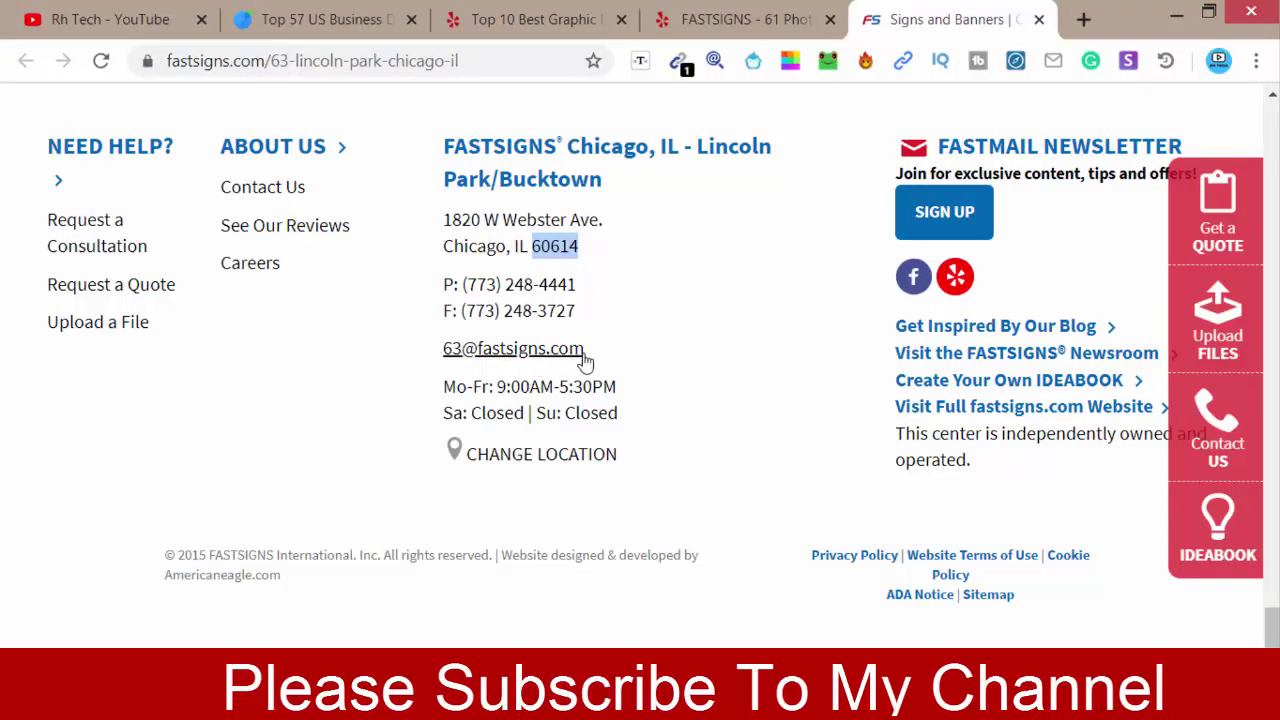
Step: Copy the store's contact email from the website into cell G5
drag(604, 351, 445, 348)
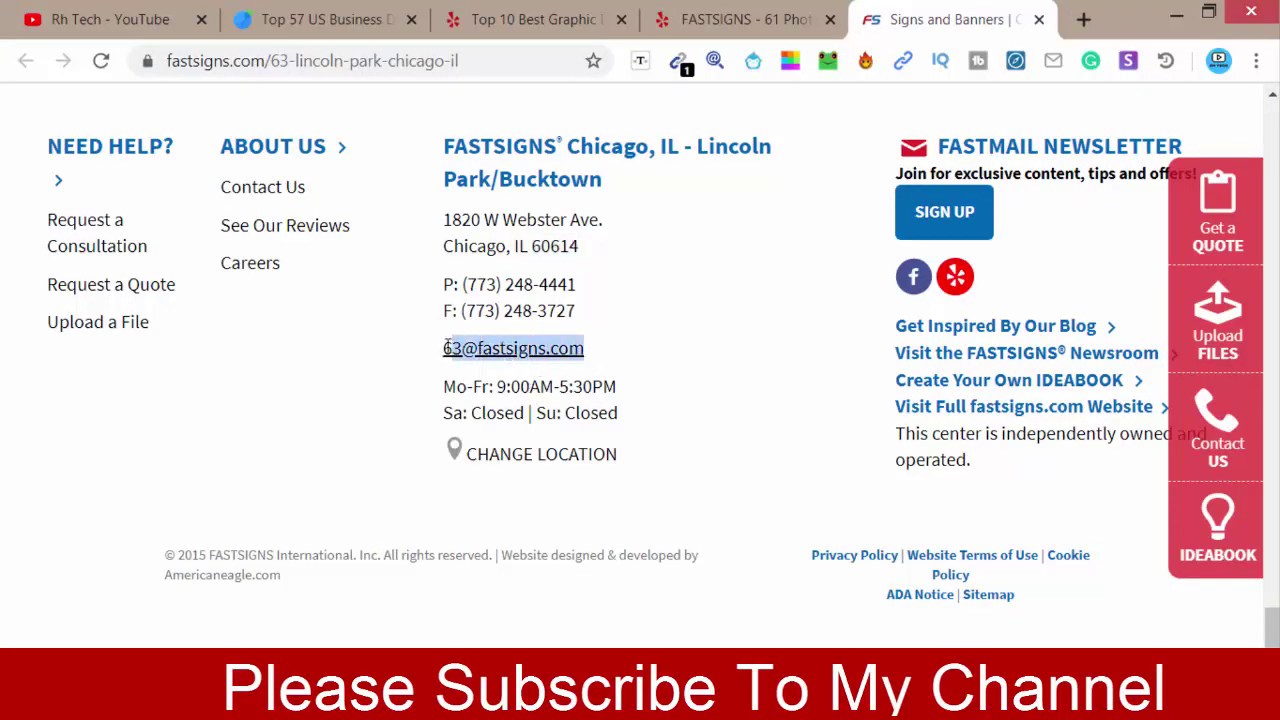
right_click(450, 348)
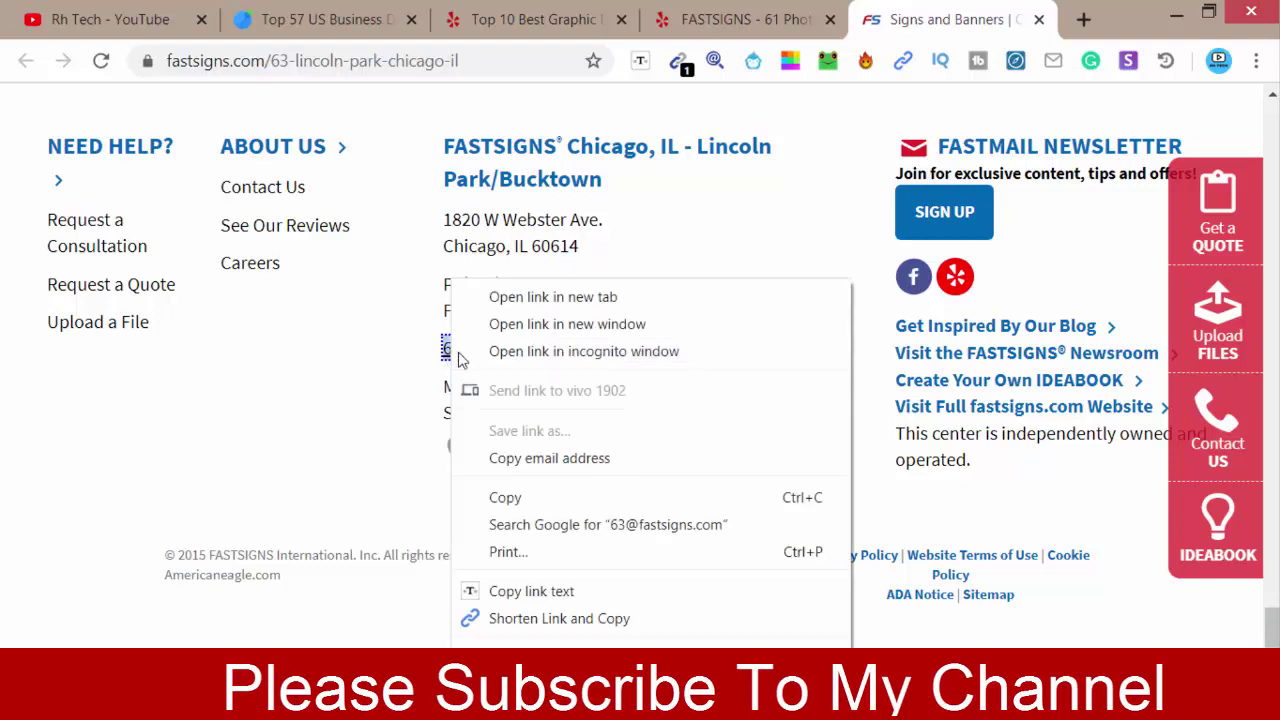
click(522, 498)
key(alt+Tab)
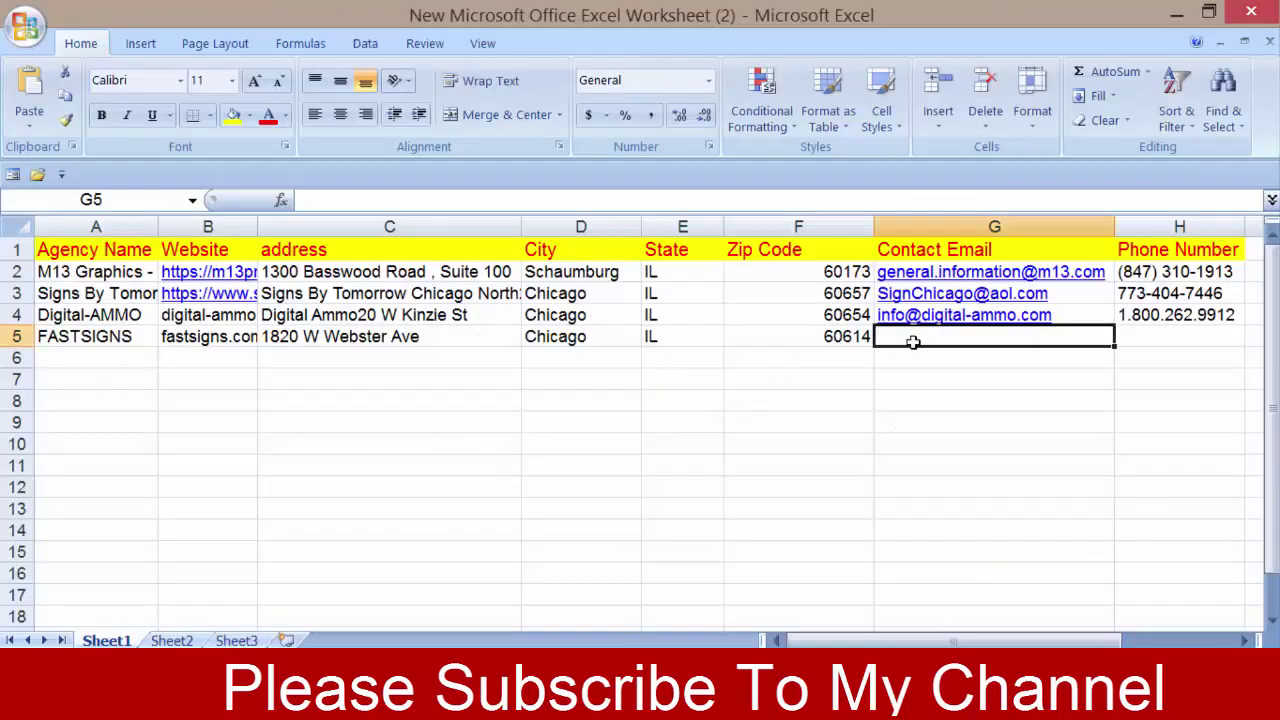
right_click(914, 337)
click(968, 370)
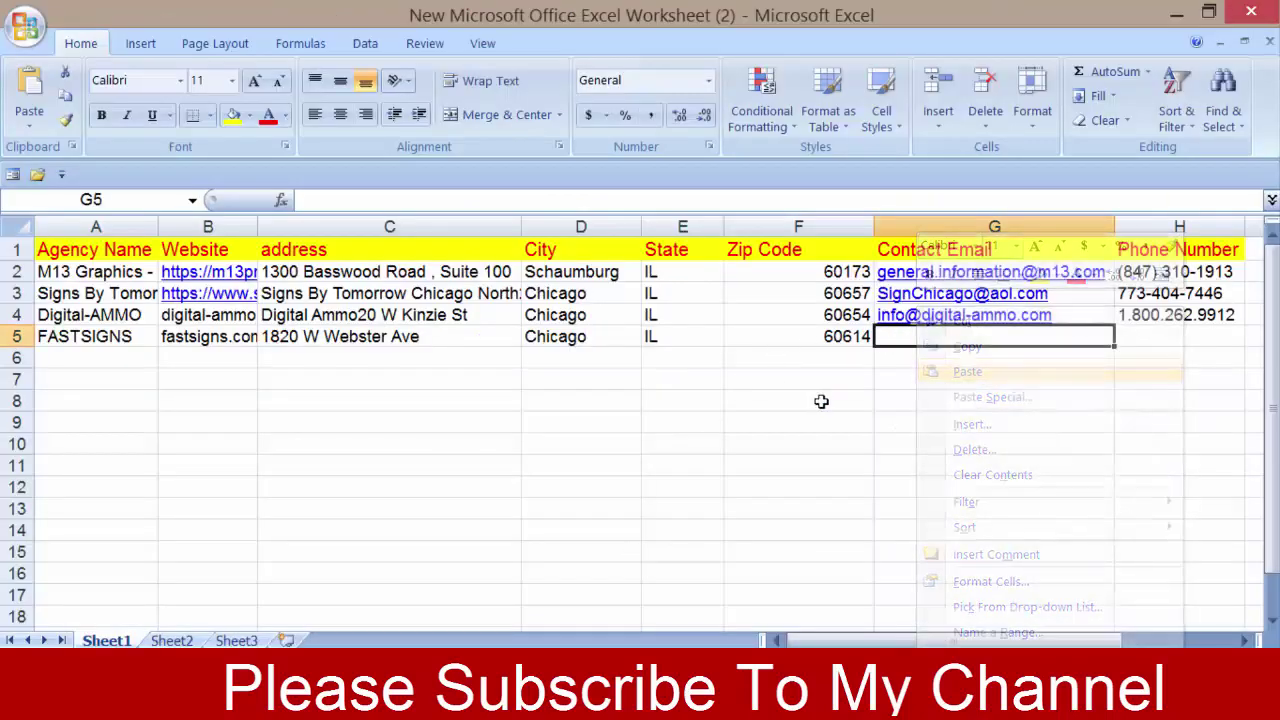
click(820, 400)
click(1162, 334)
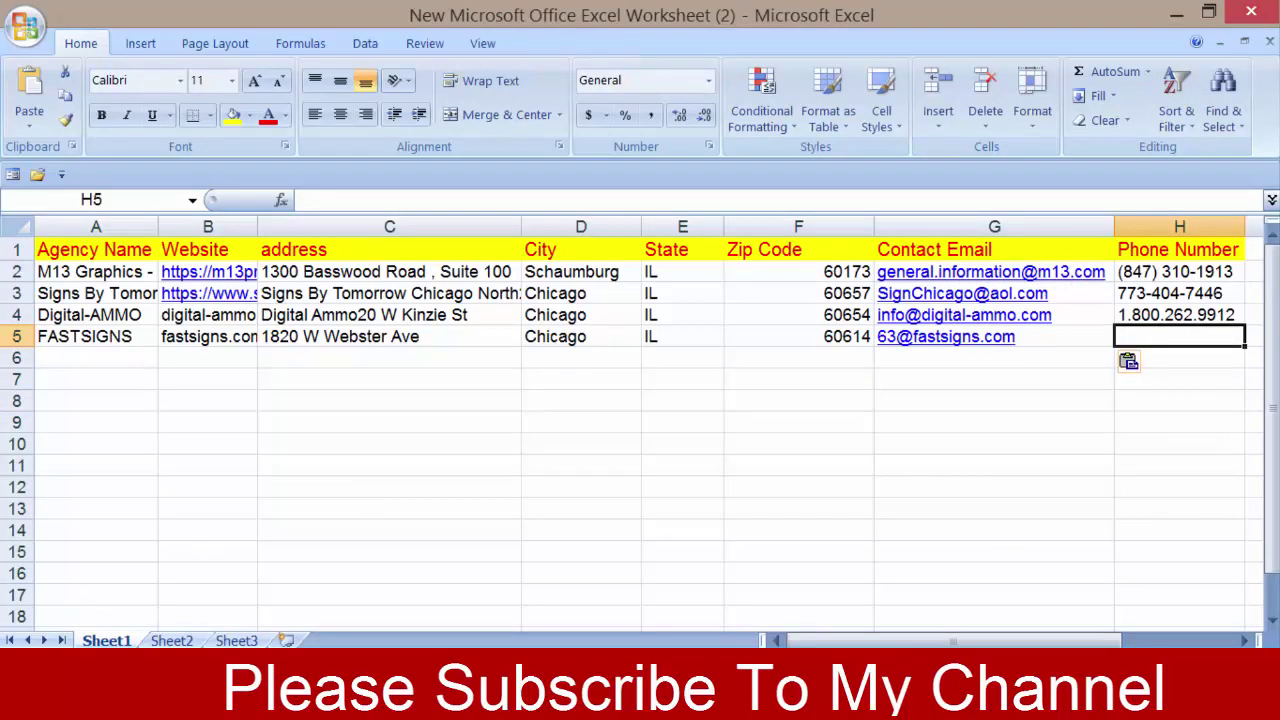
Step: Select and copy the store's phone number on the FASTSIGNS page
key(alt+Tab)
drag(577, 284, 468, 298)
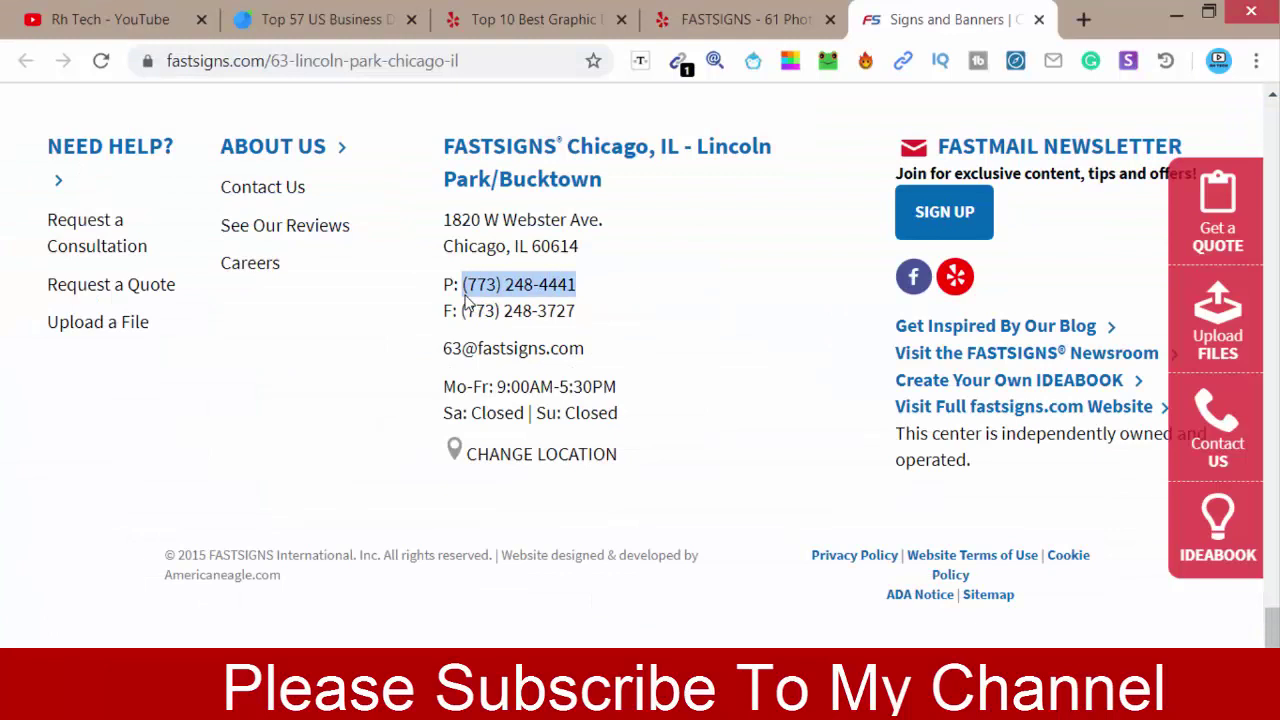
click(580, 292)
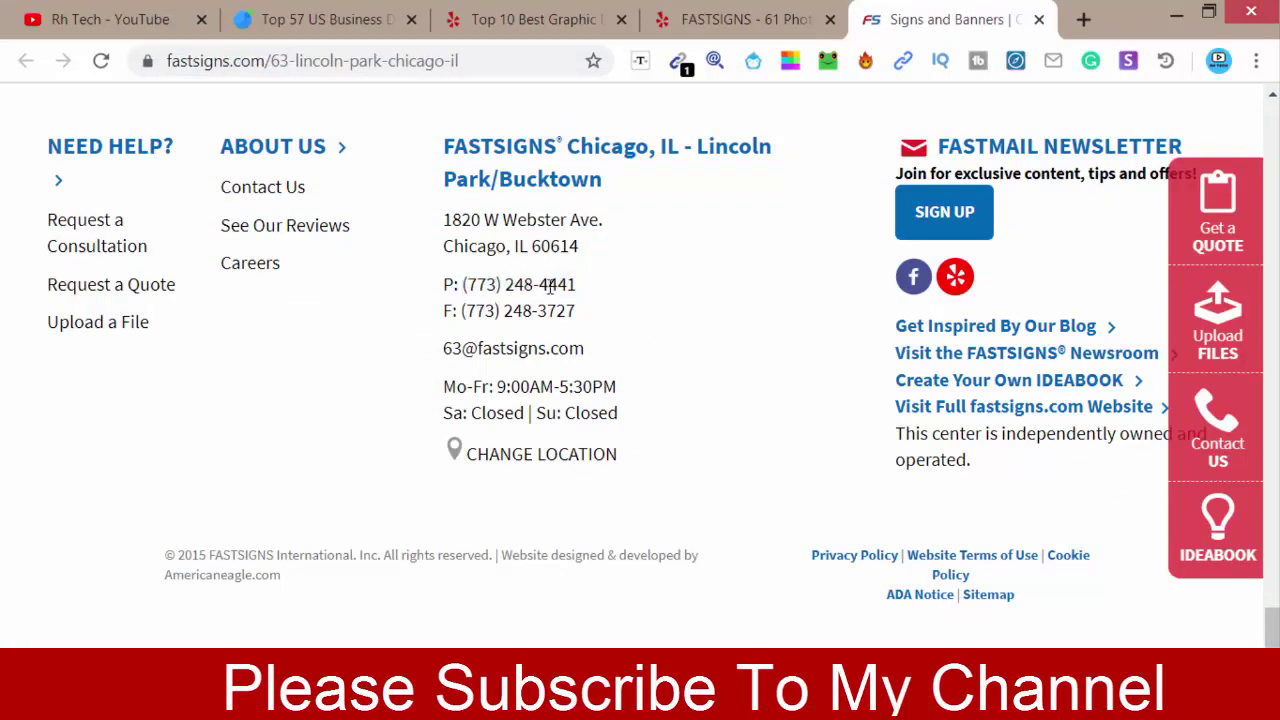
drag(550, 286, 480, 287)
right_click(478, 297)
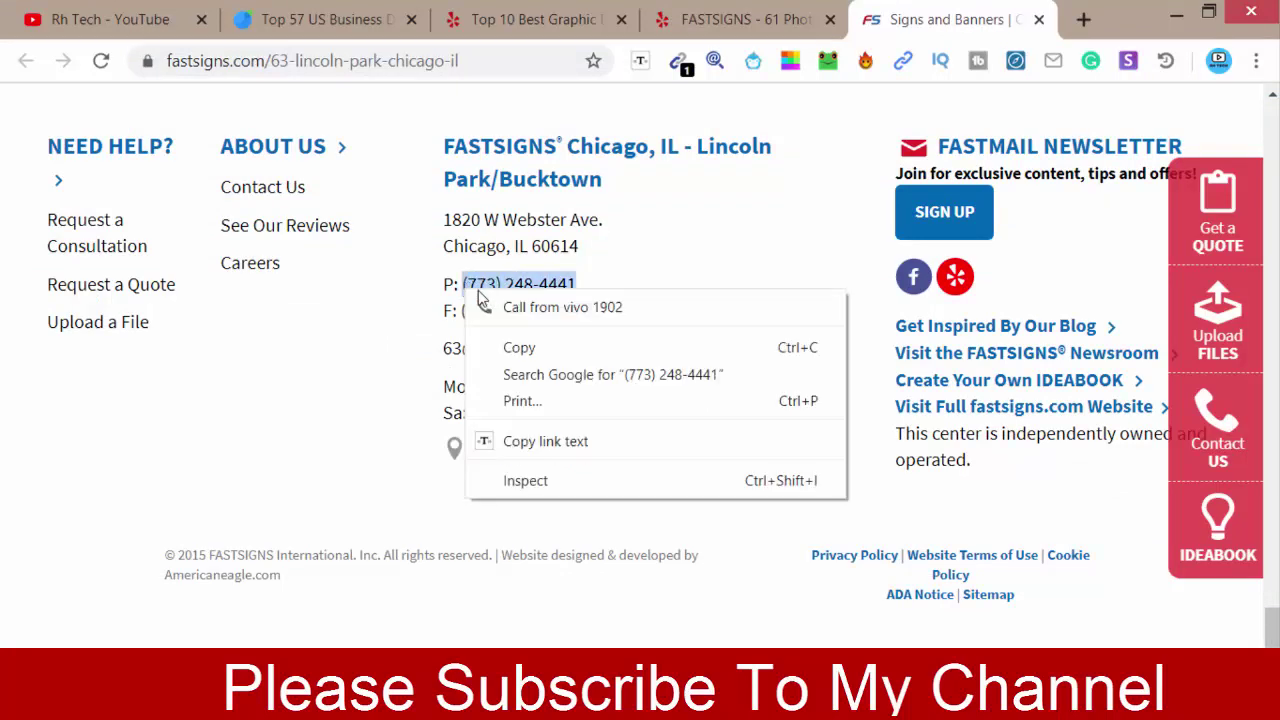
click(540, 347)
Step: Paste the phone number into cell H5, then move to cell A6
key(alt+Tab)
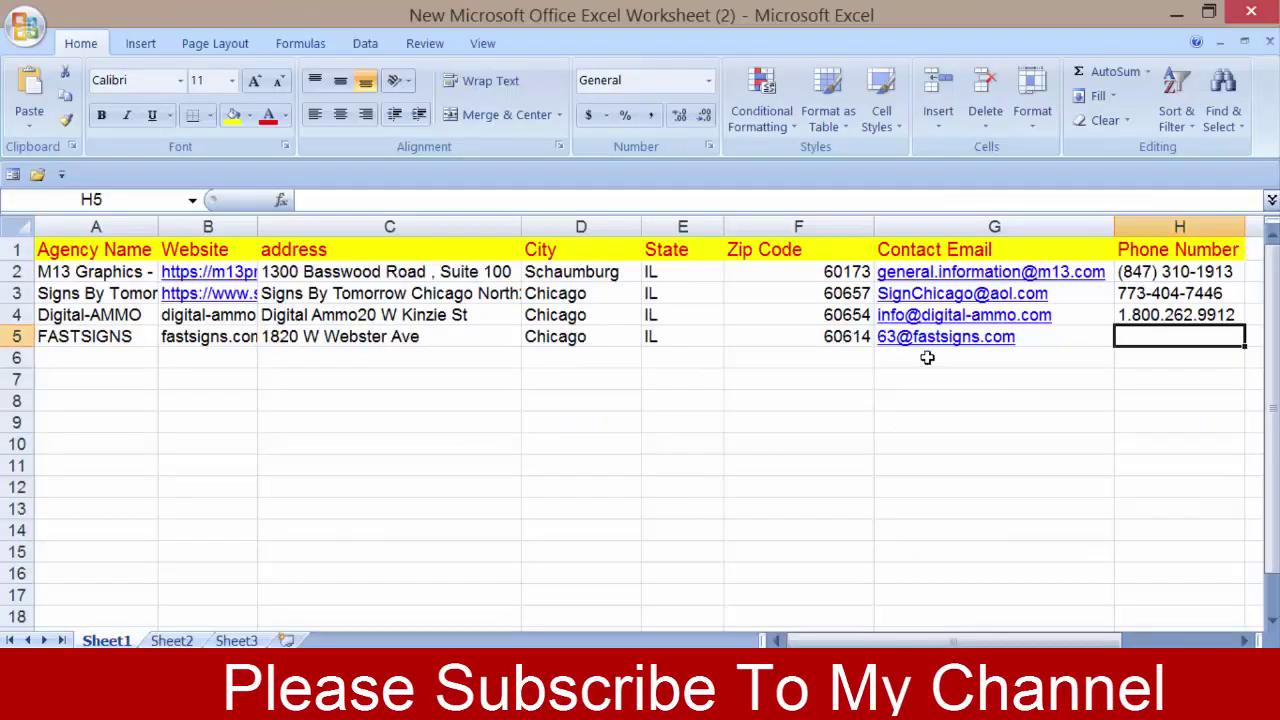
double_click(1144, 345)
right_click(1146, 341)
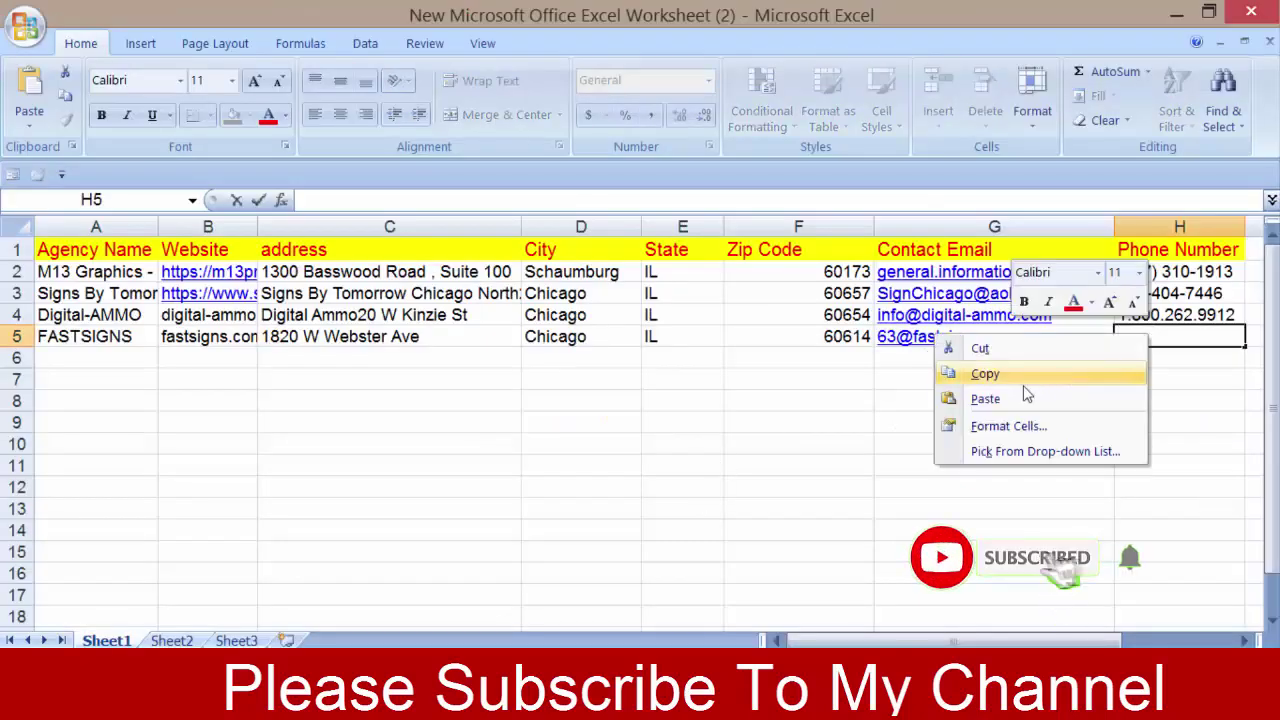
click(937, 400)
click(1050, 404)
click(1131, 391)
click(1150, 357)
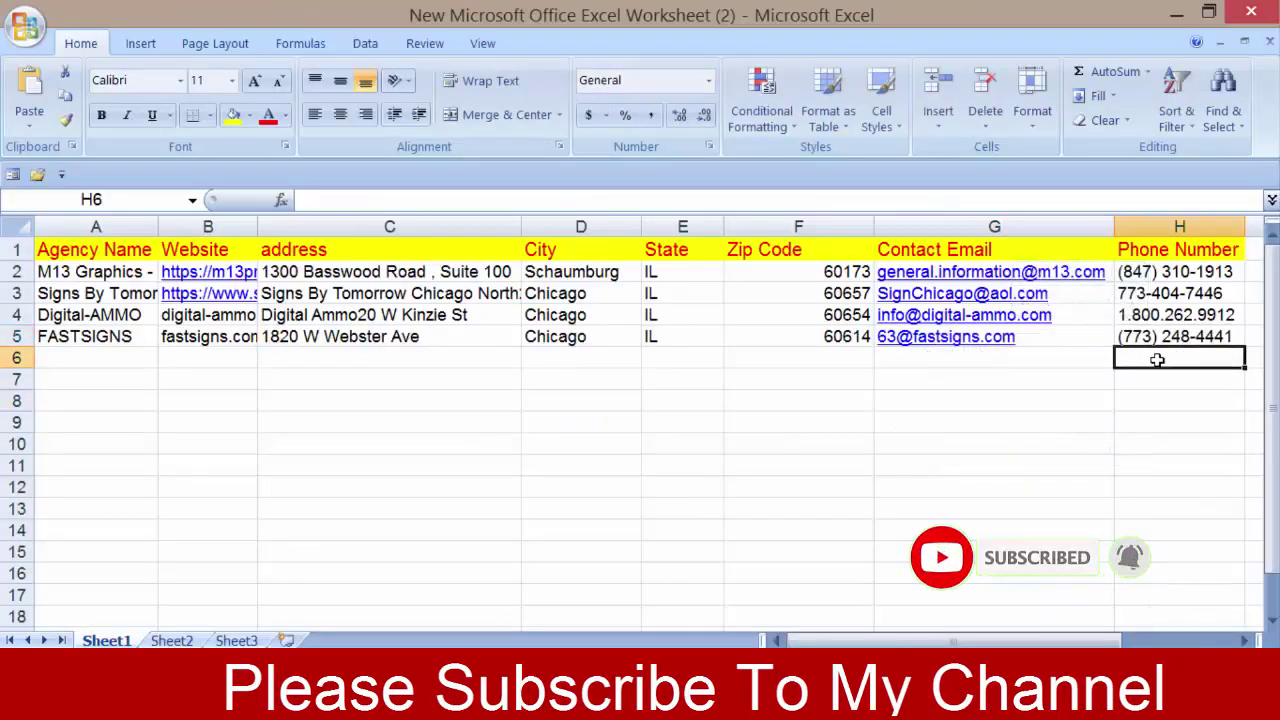
click(116, 361)
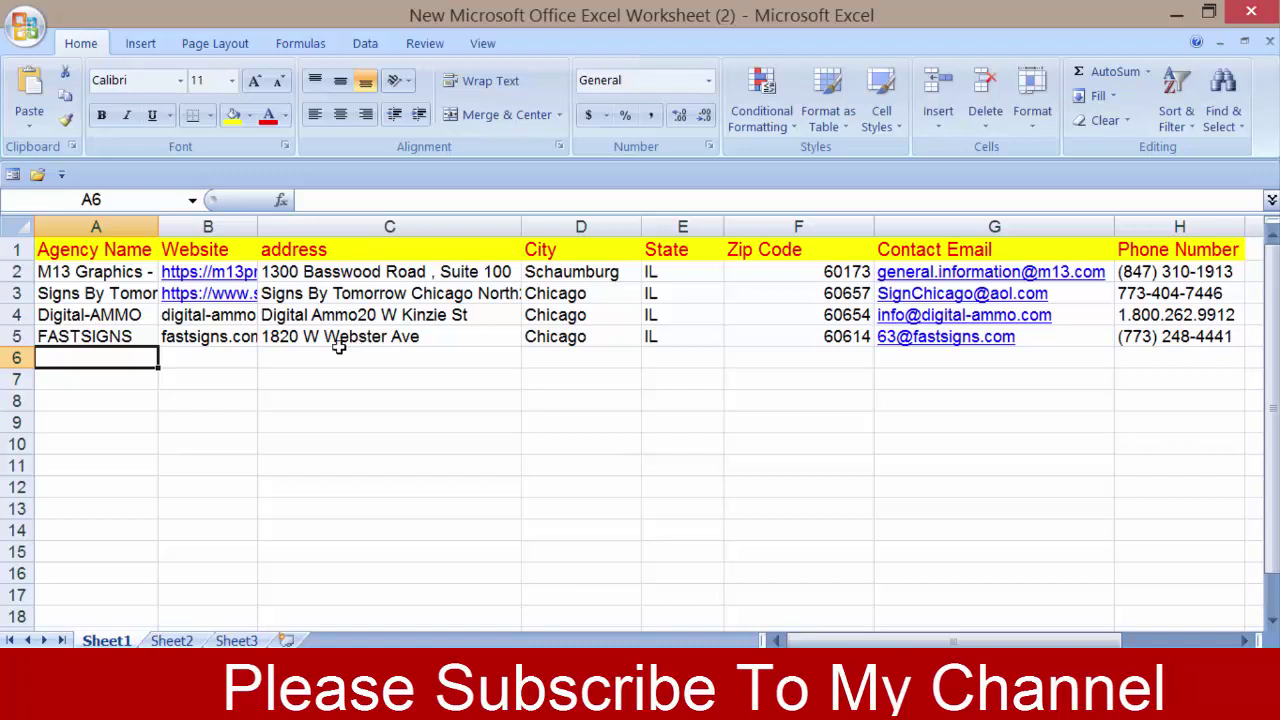
Step: Move among cells A6, B6 and C6 in the empty row below FASTSIGNS
drag(92, 355, 96, 578)
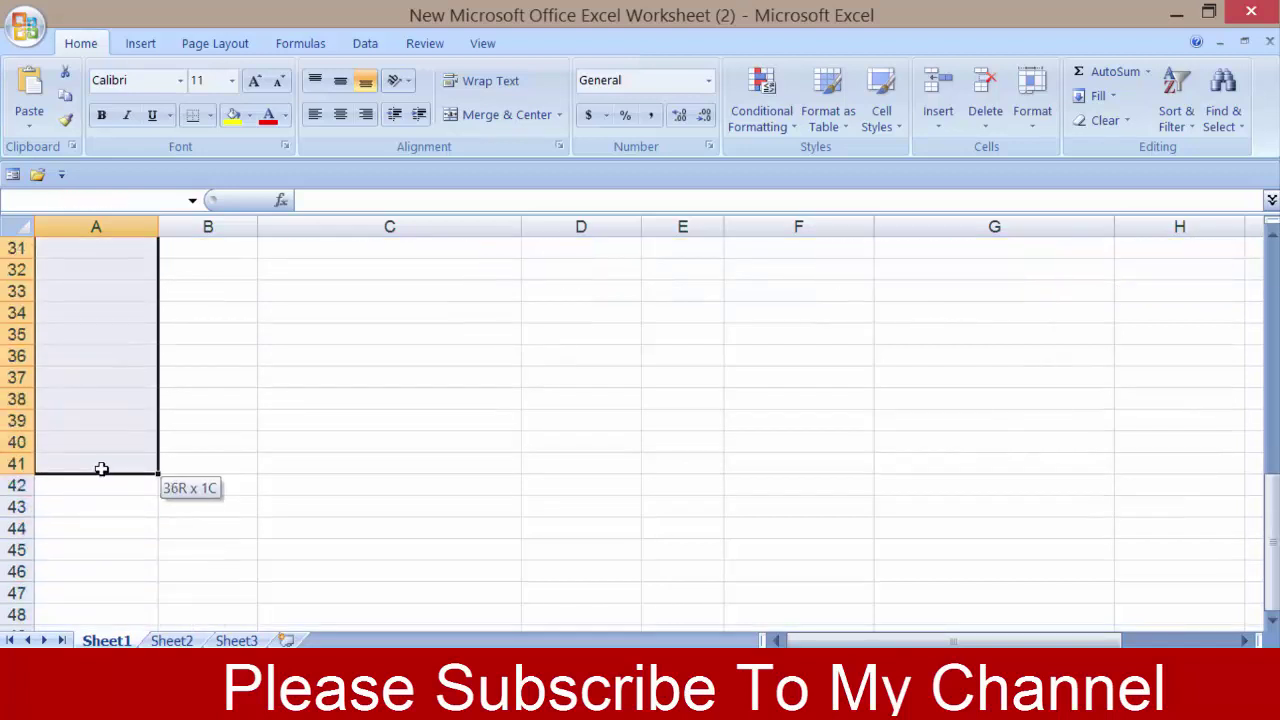
drag(96, 578, 102, 472)
scroll(113, 497, up, 2)
scroll(113, 497, up, 3)
scroll(112, 499, up, 5)
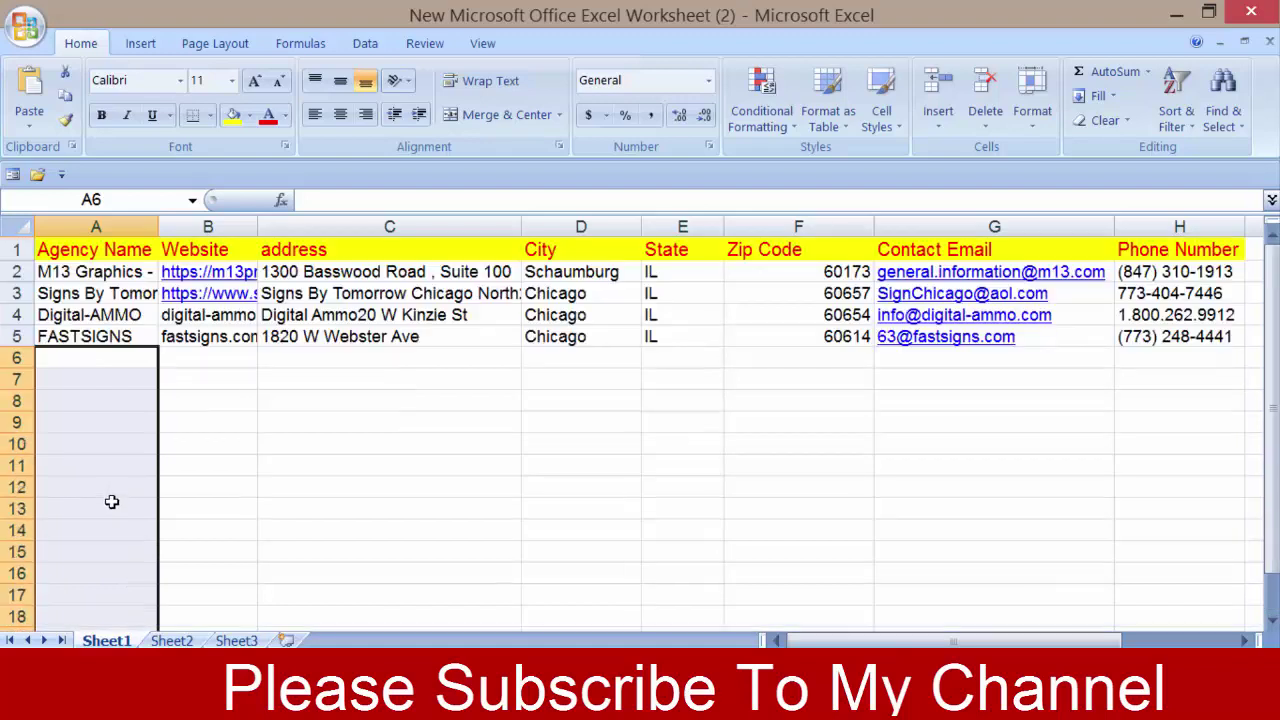
click(221, 362)
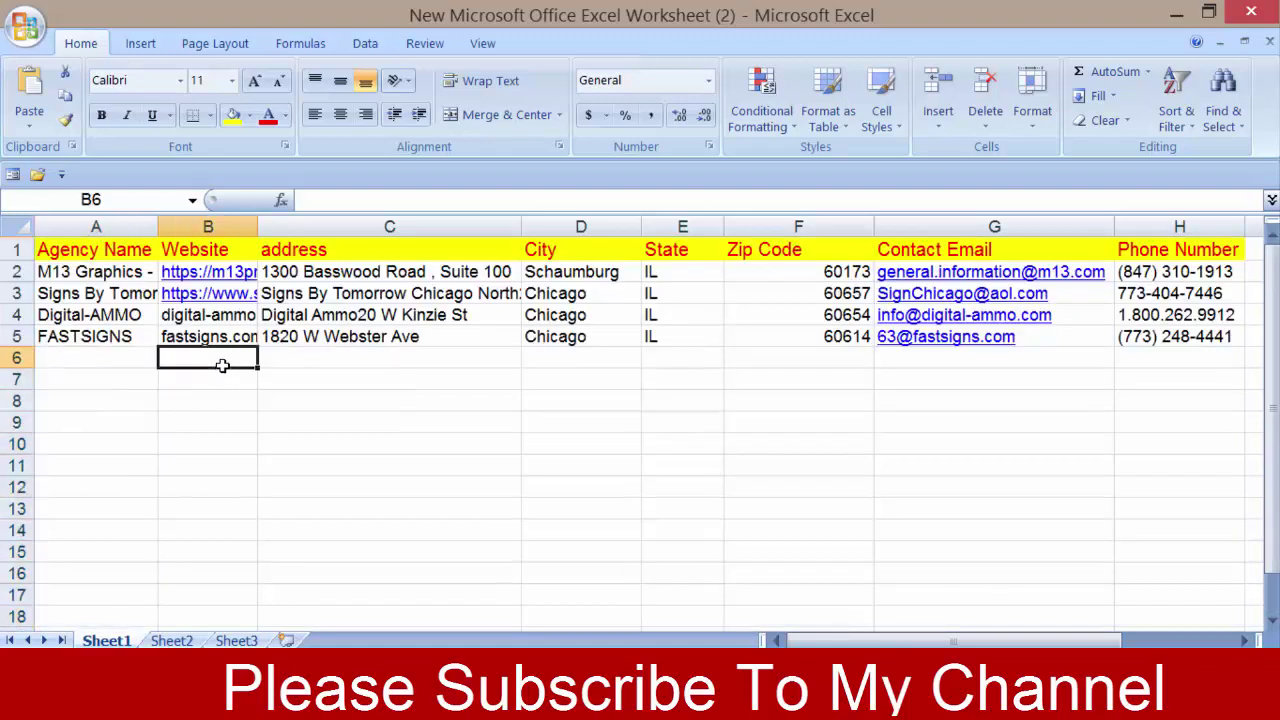
click(103, 358)
click(203, 350)
click(310, 360)
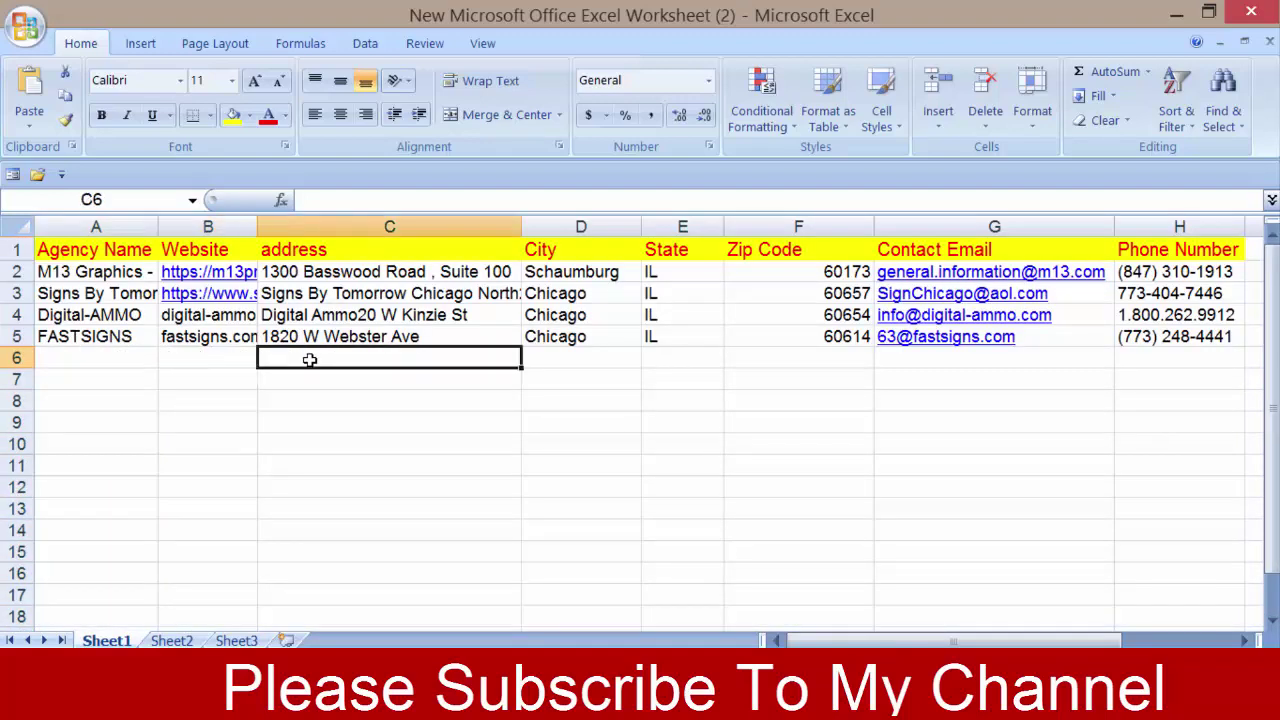
click(182, 360)
click(122, 357)
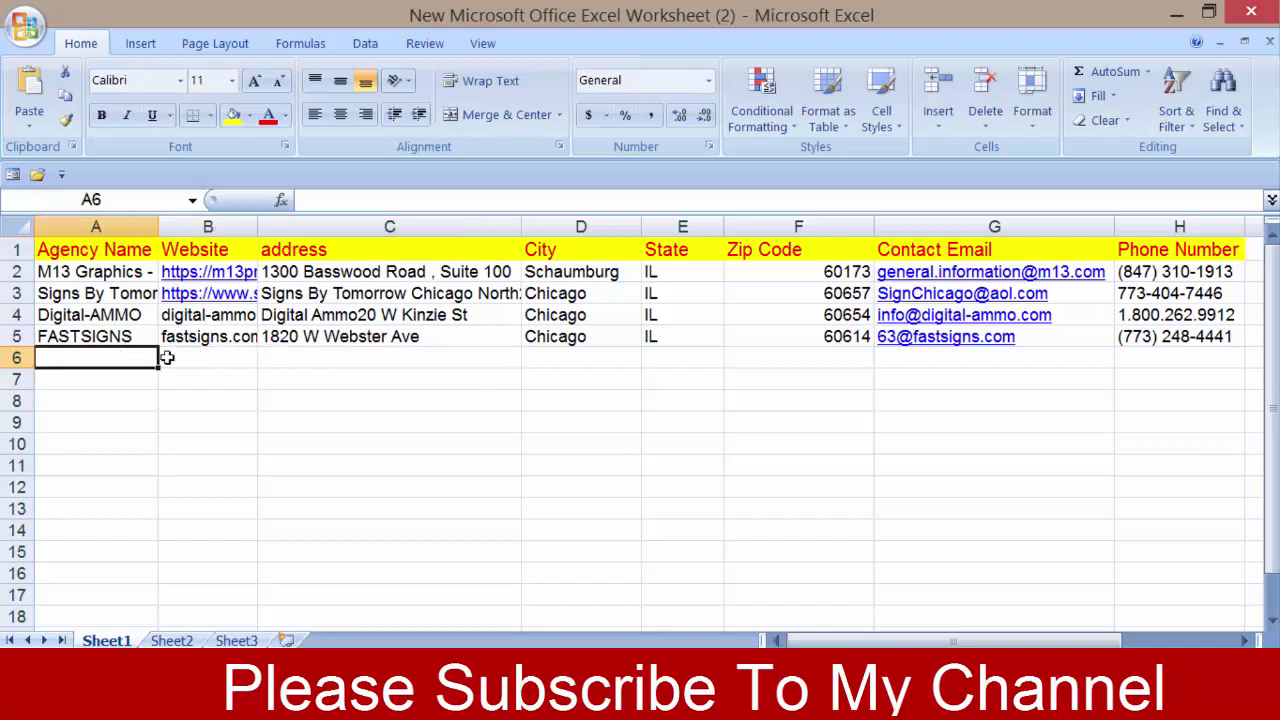
click(205, 360)
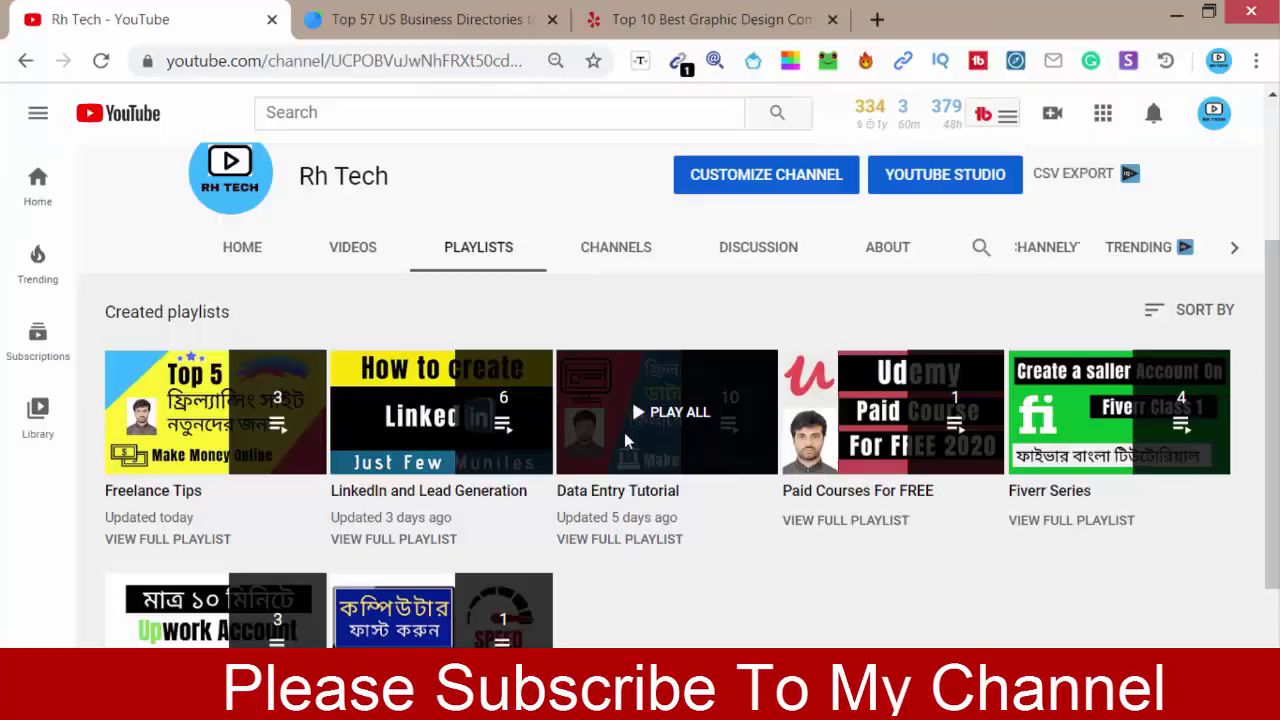